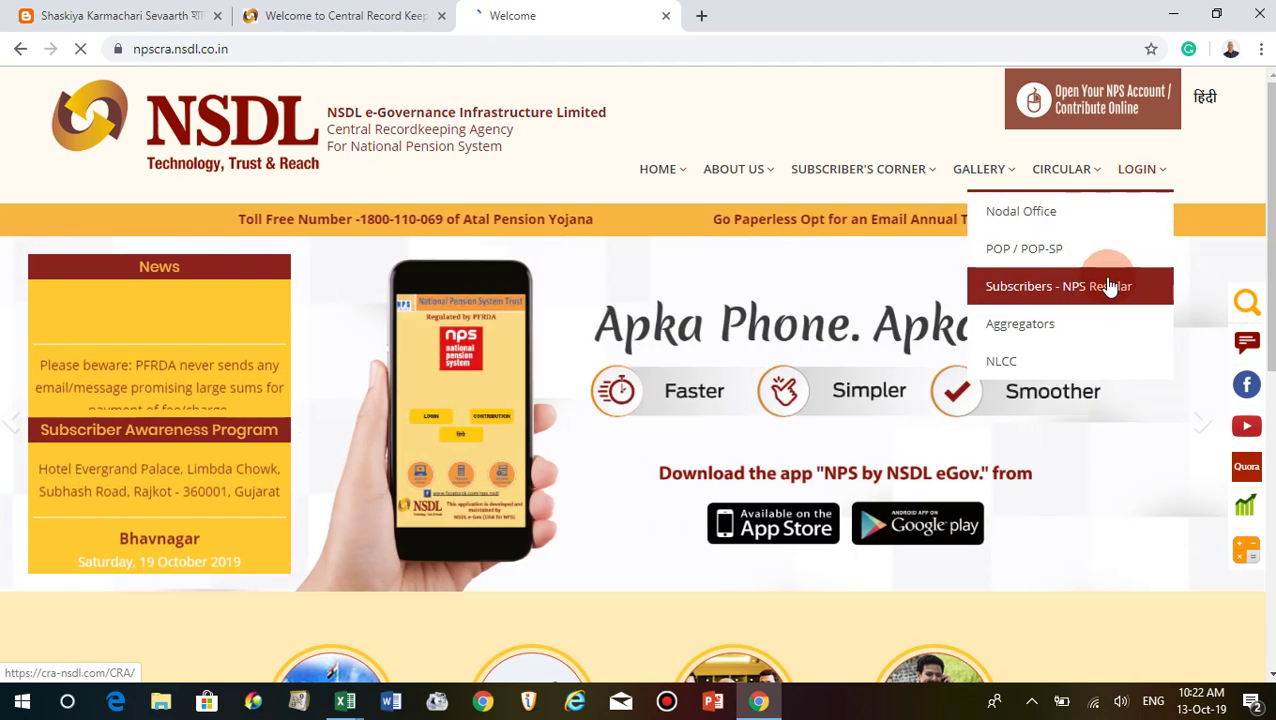
mouse_move(745, 172)
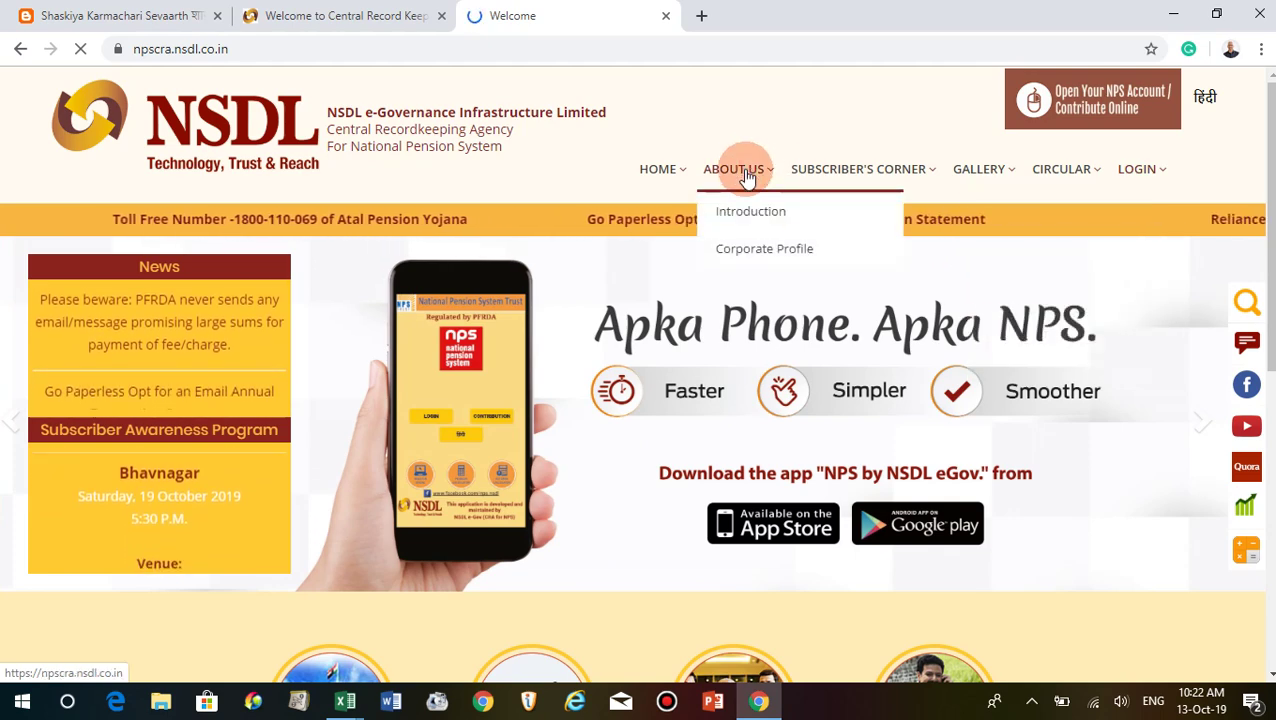
mouse_move(877, 183)
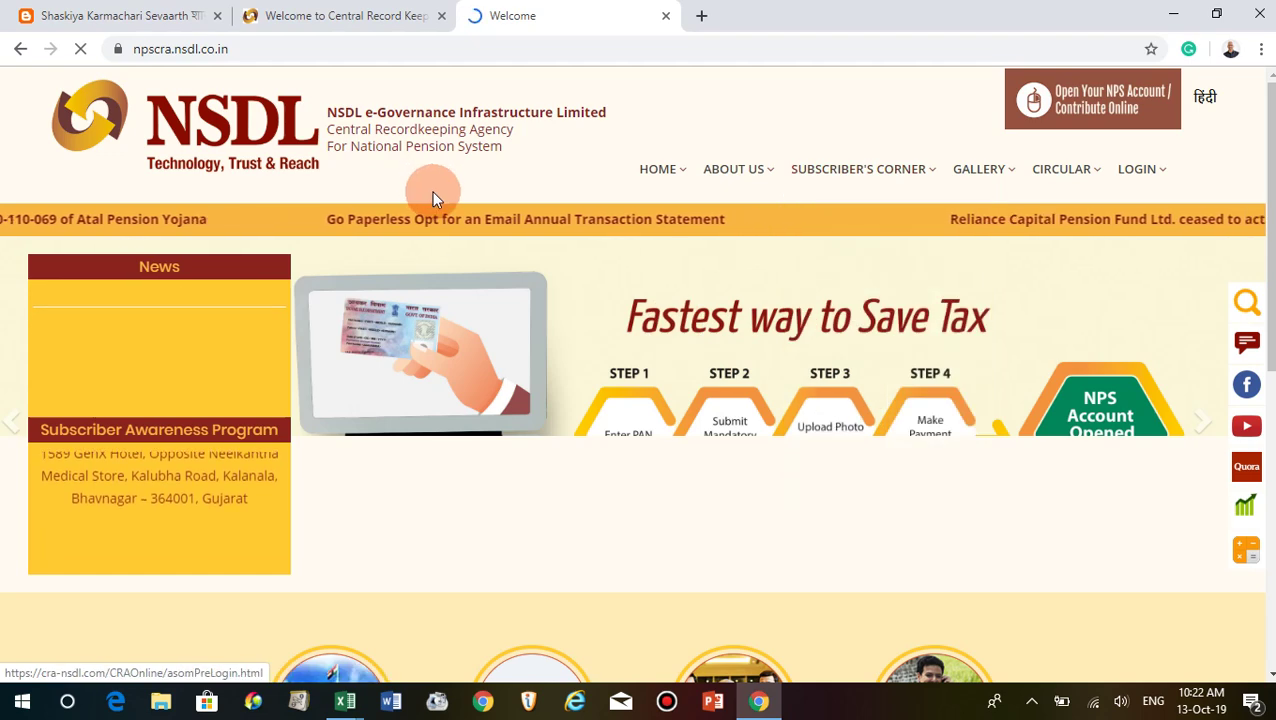
mouse_move(656, 8)
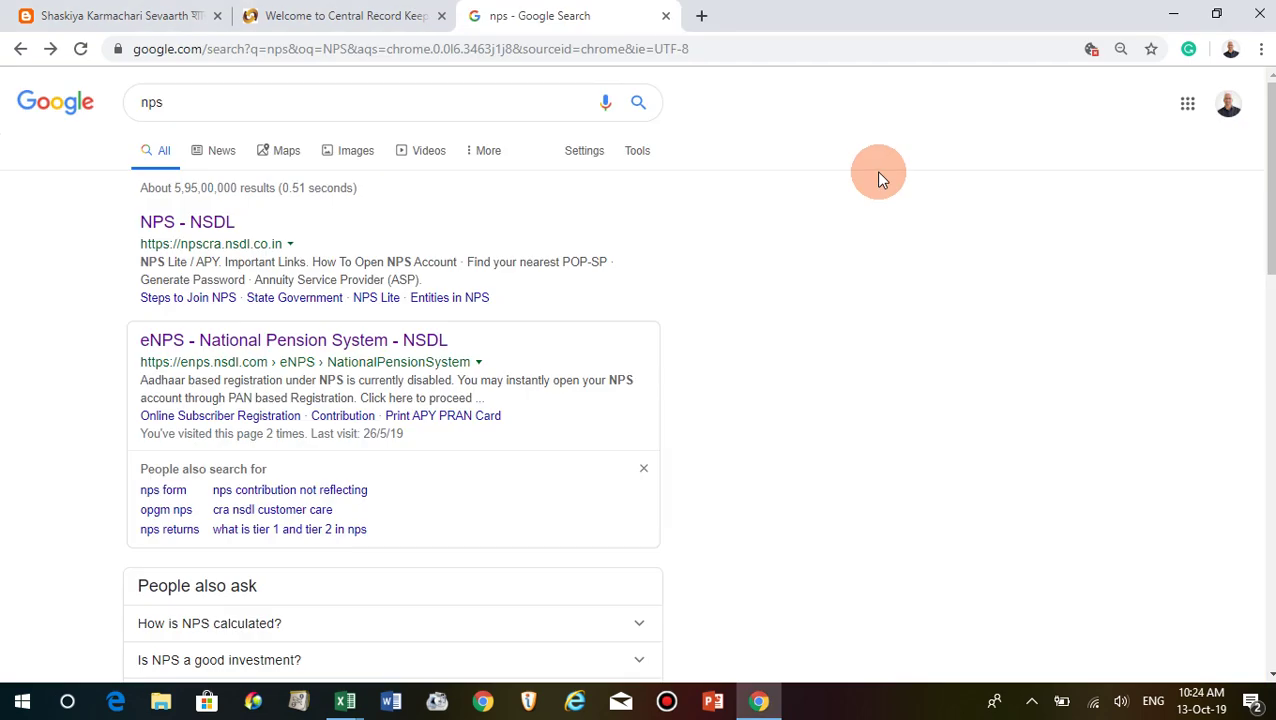
mouse_move(729, 9)
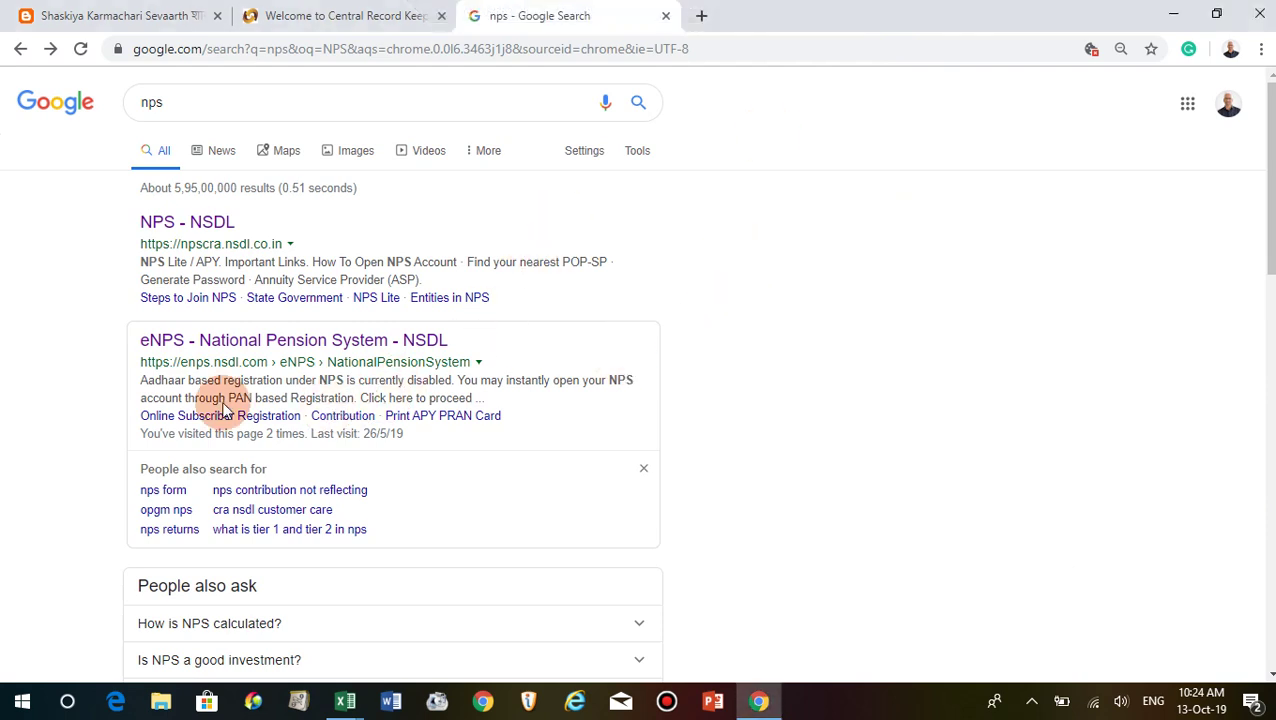
Open the eNPS site from the search results, review its National Pension System online subscriber registration form, and close the site.
left_click(254, 345)
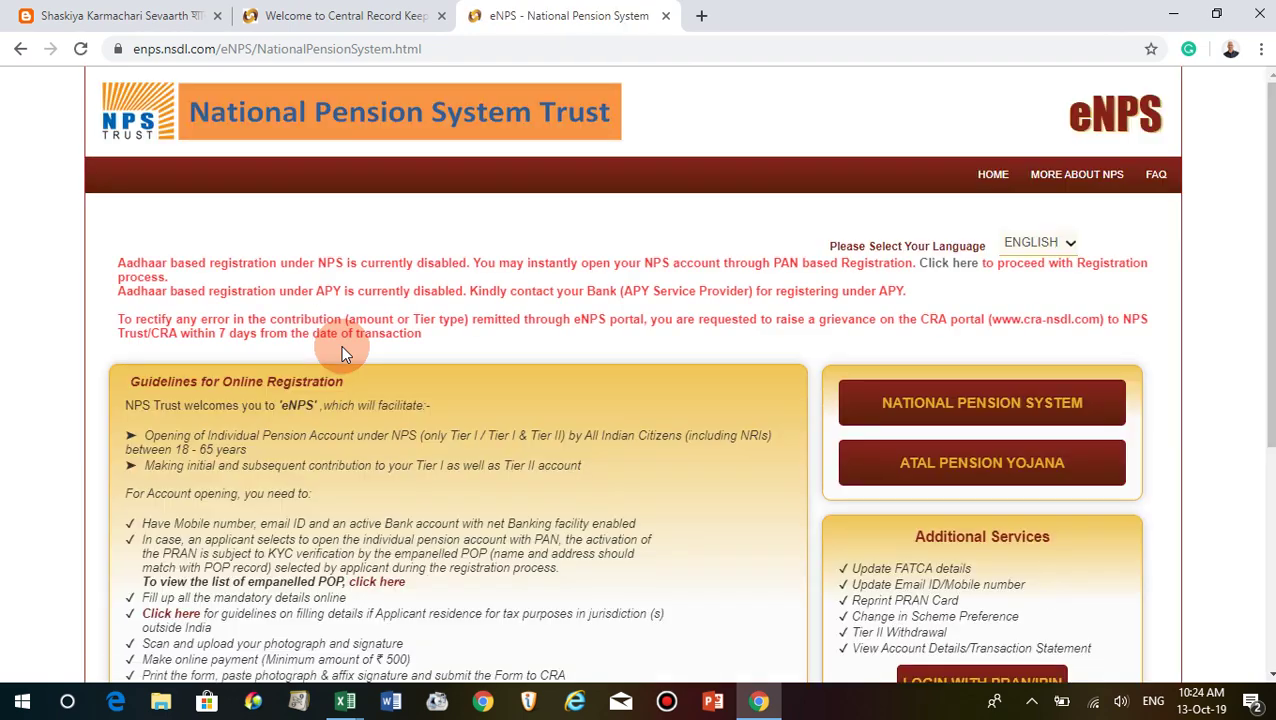
left_click(1025, 410)
left_click(938, 389)
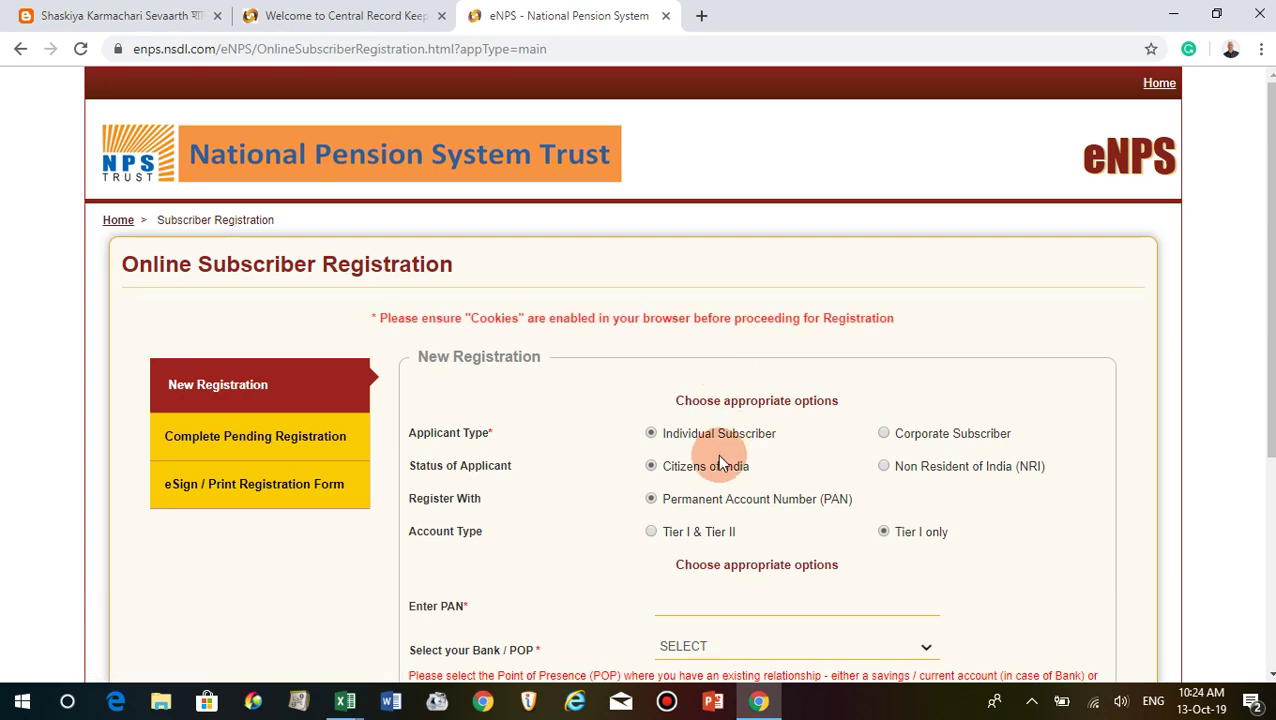
scroll(670, 440, "down", 2)
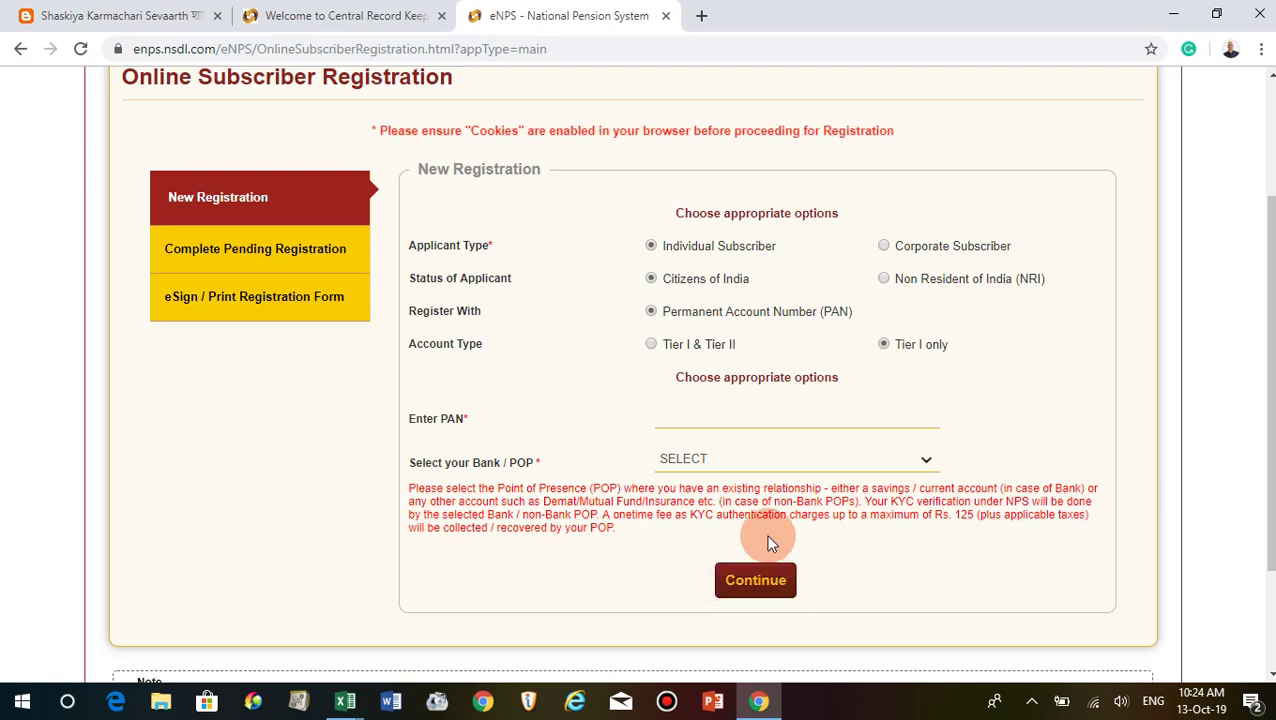
scroll(770, 543, "up", 2)
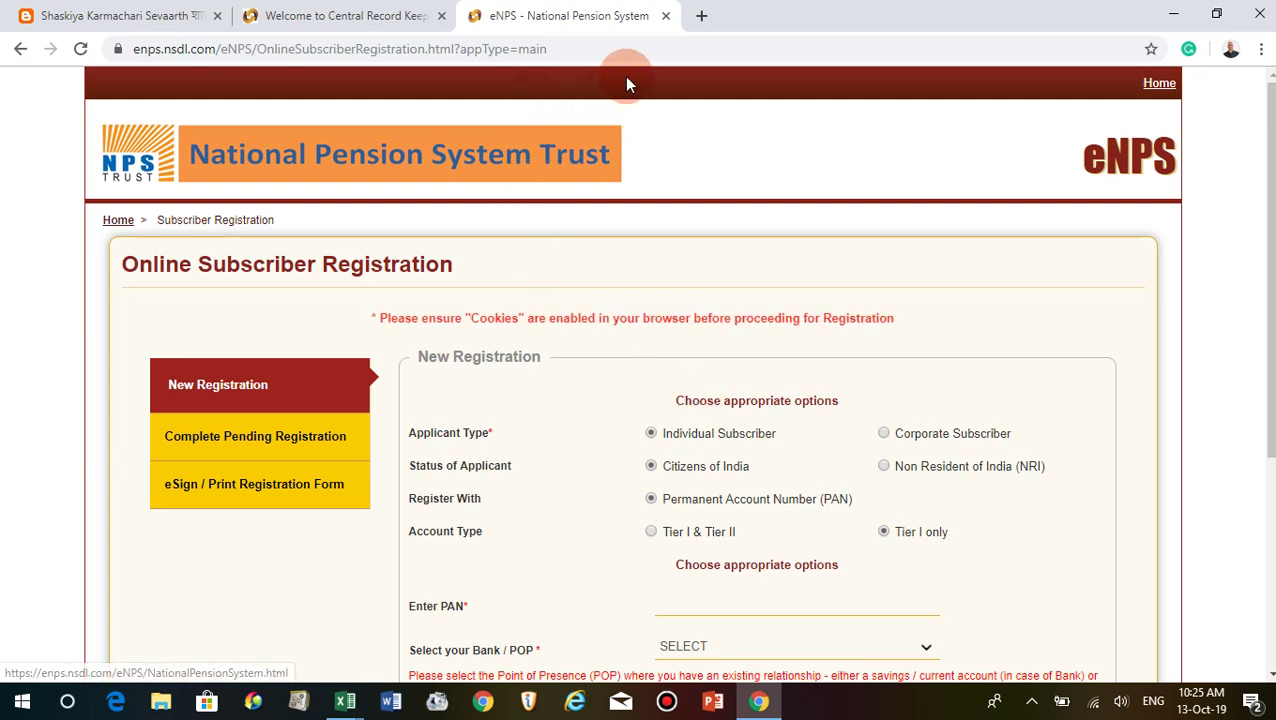
left_click(666, 17)
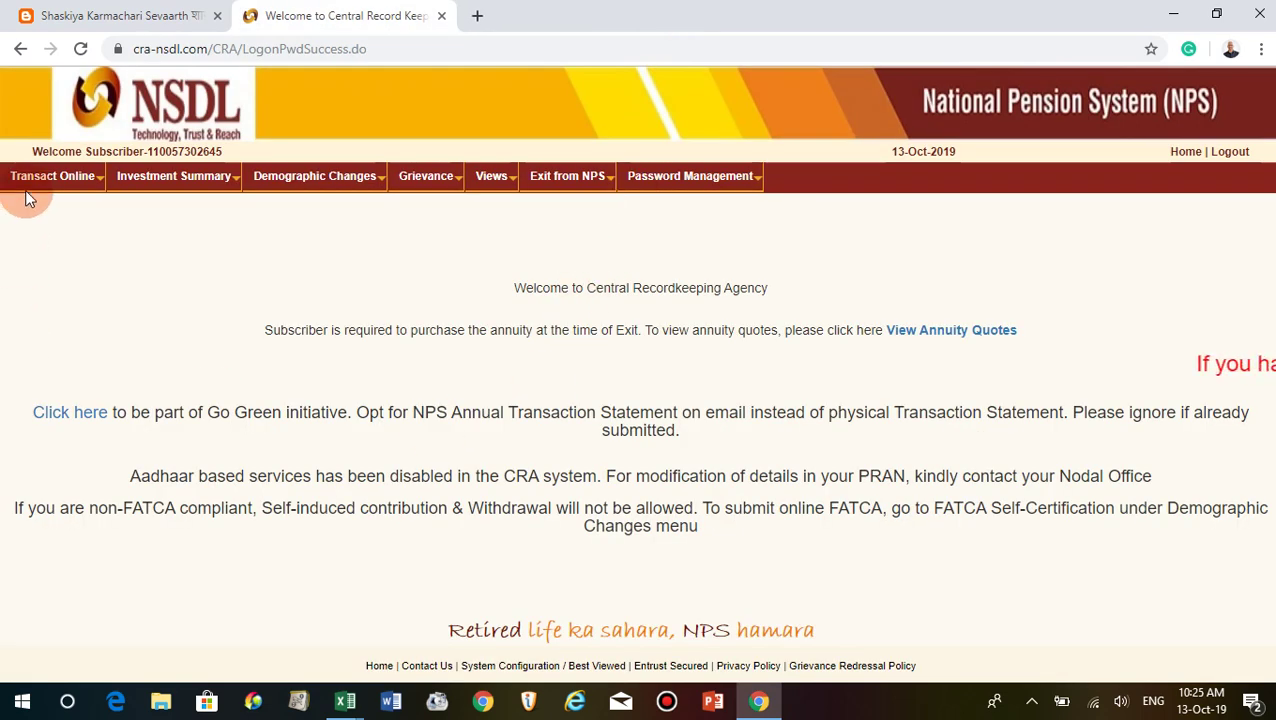
mouse_move(37, 177)
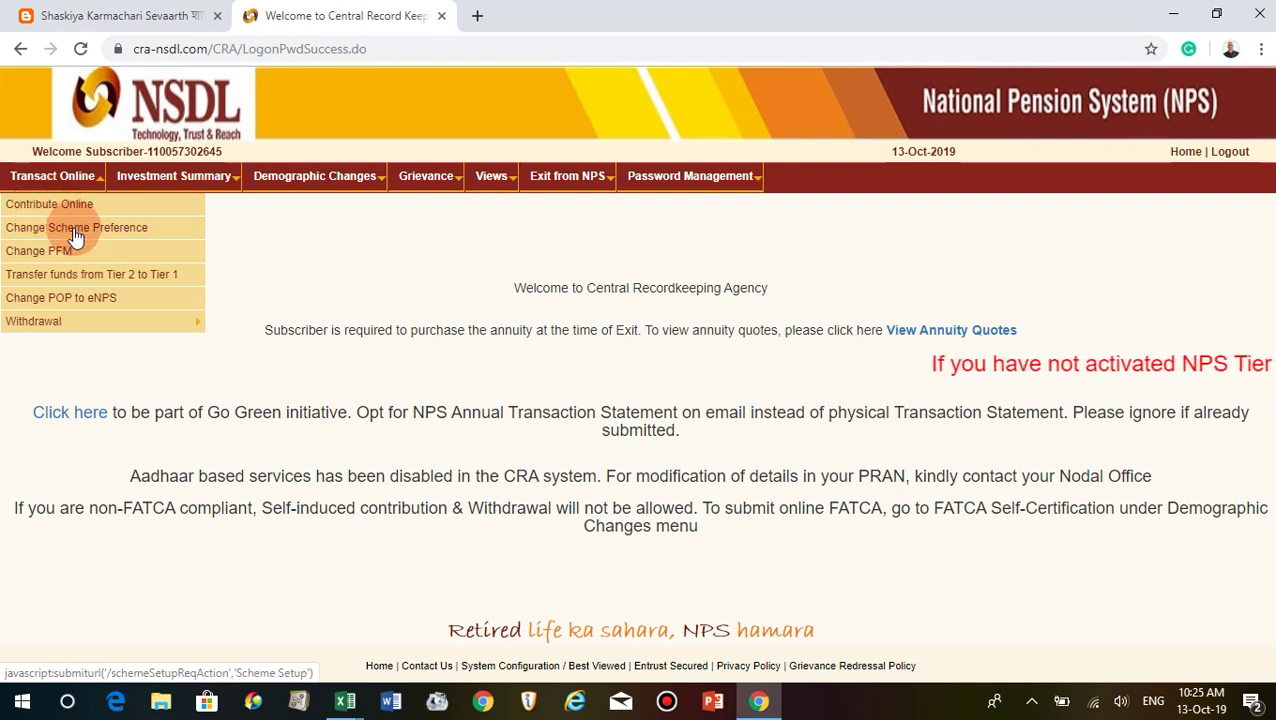
mouse_move(172, 180)
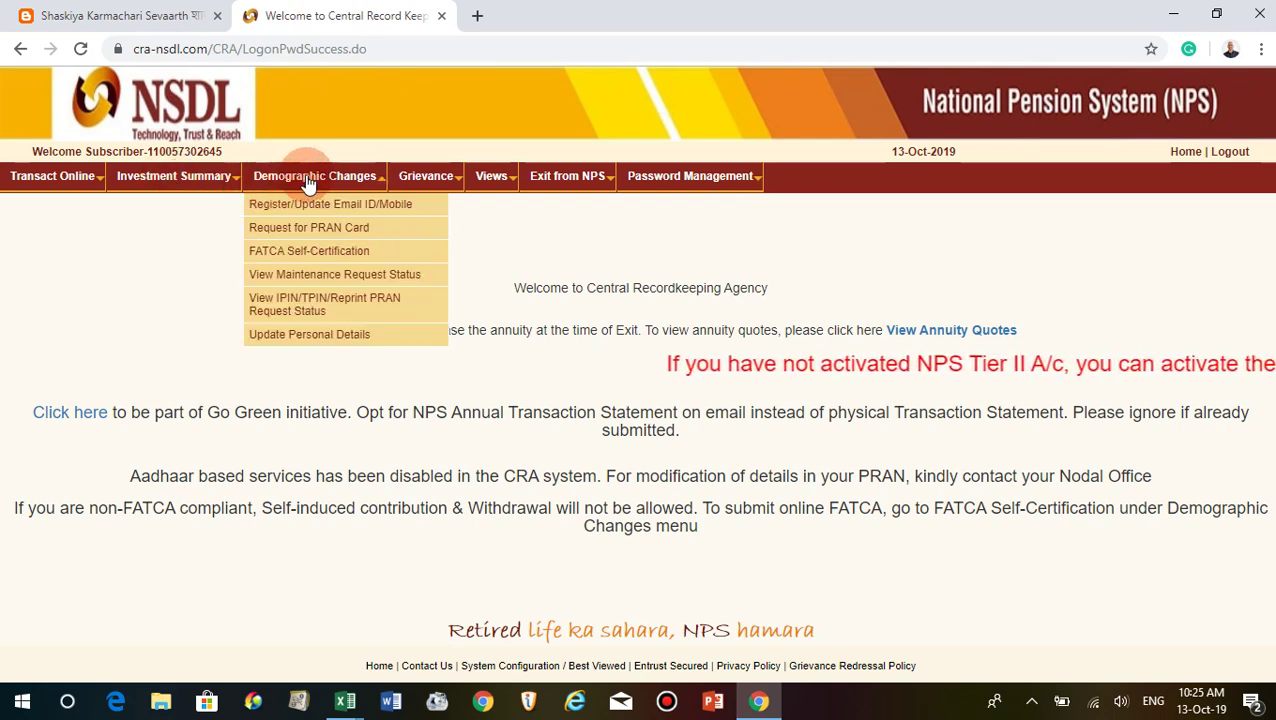
mouse_move(530, 198)
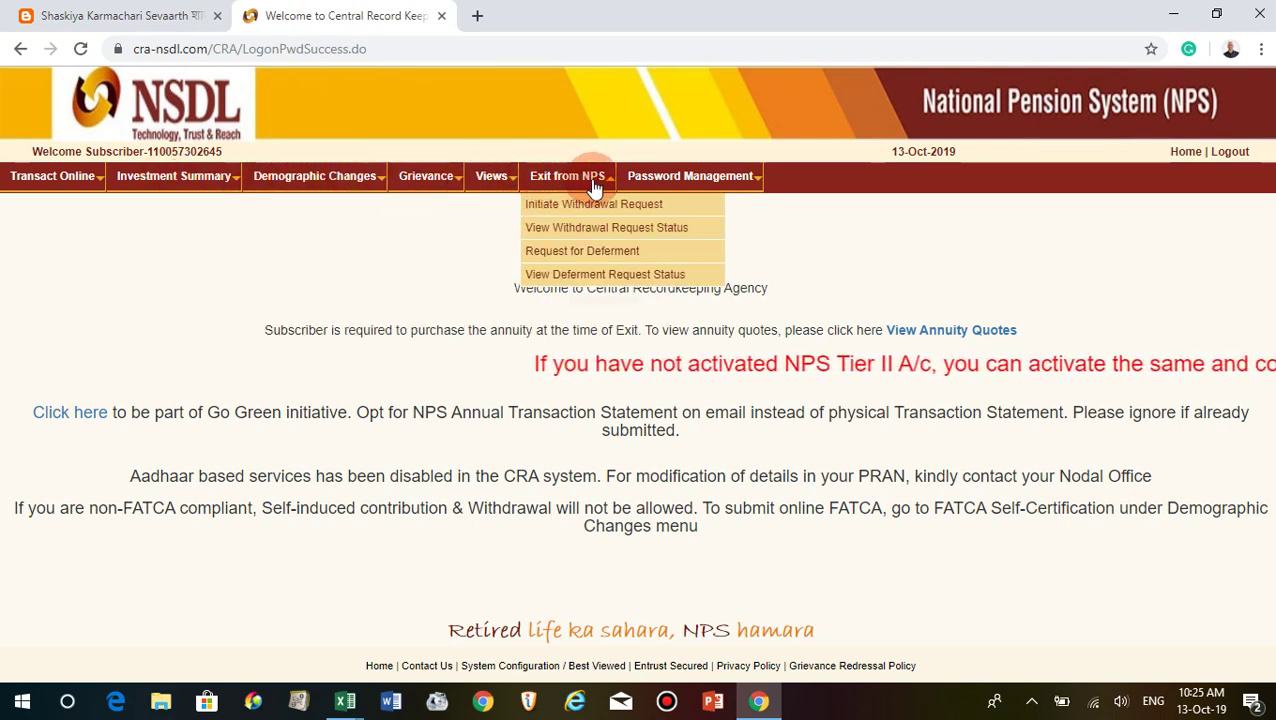
mouse_move(703, 188)
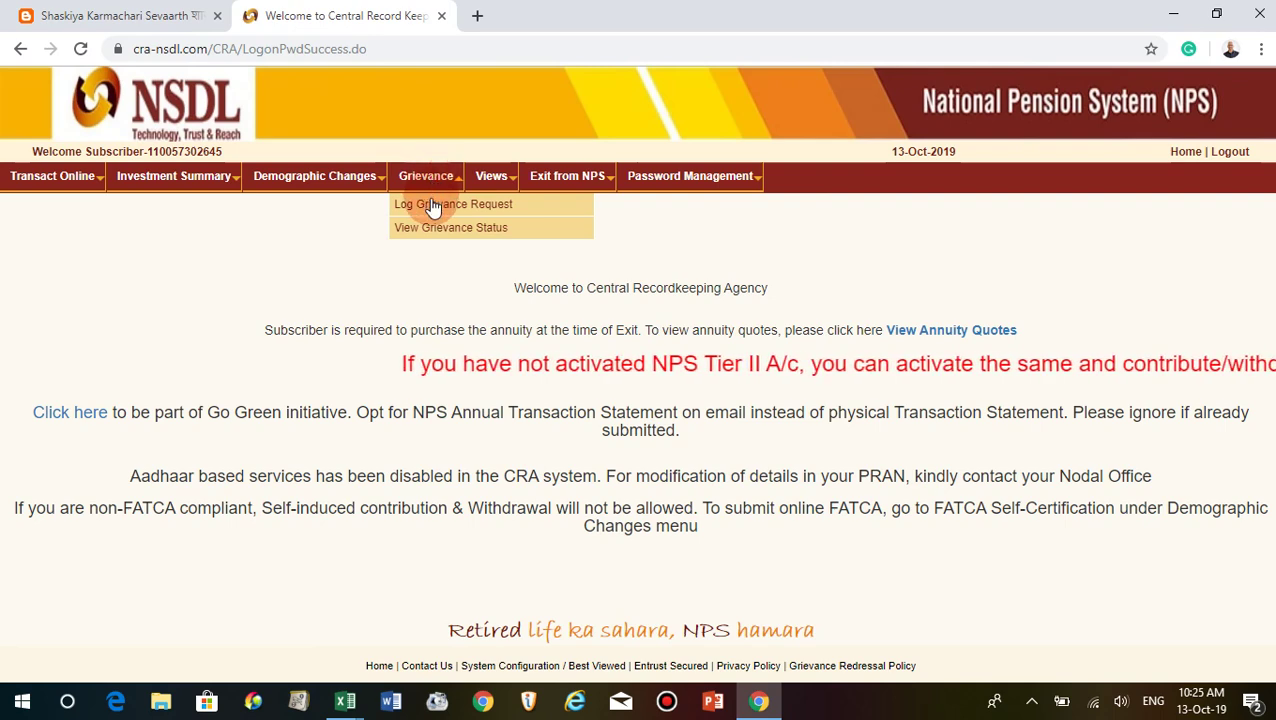
mouse_move(361, 186)
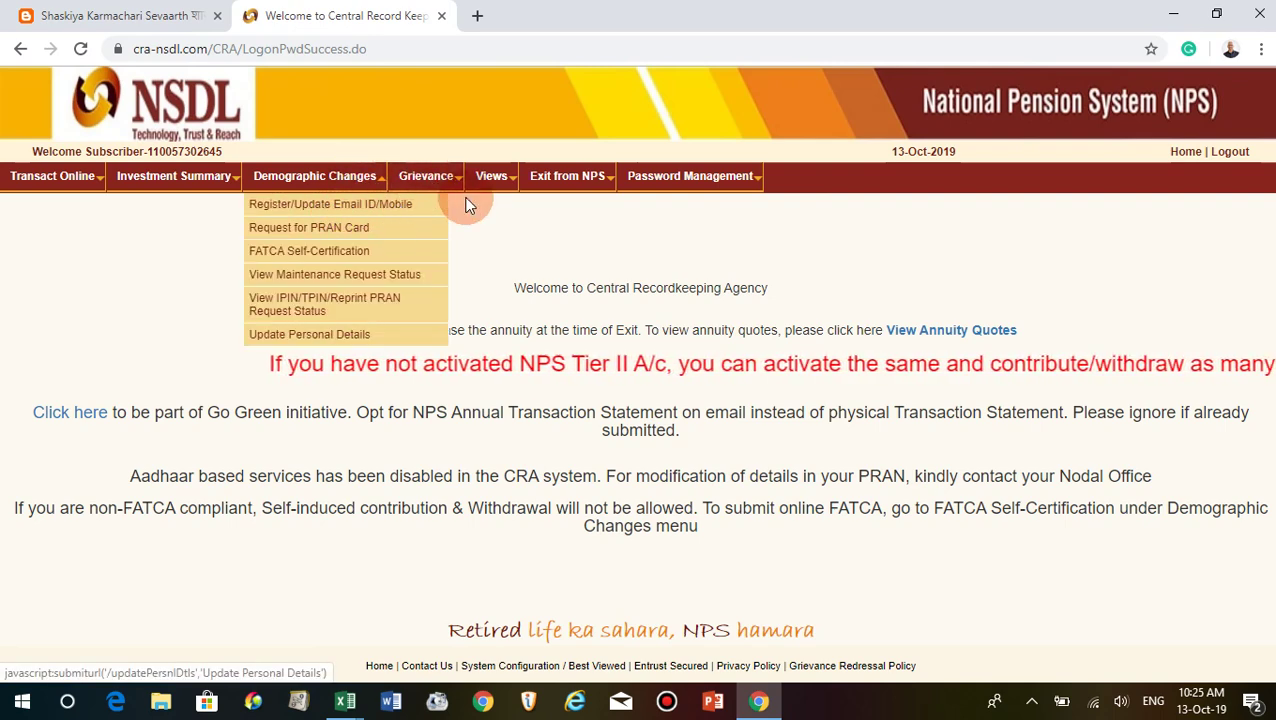
Open the subscriber's Personal/Account Details and review the full Personal Details section.
mouse_move(491, 178)
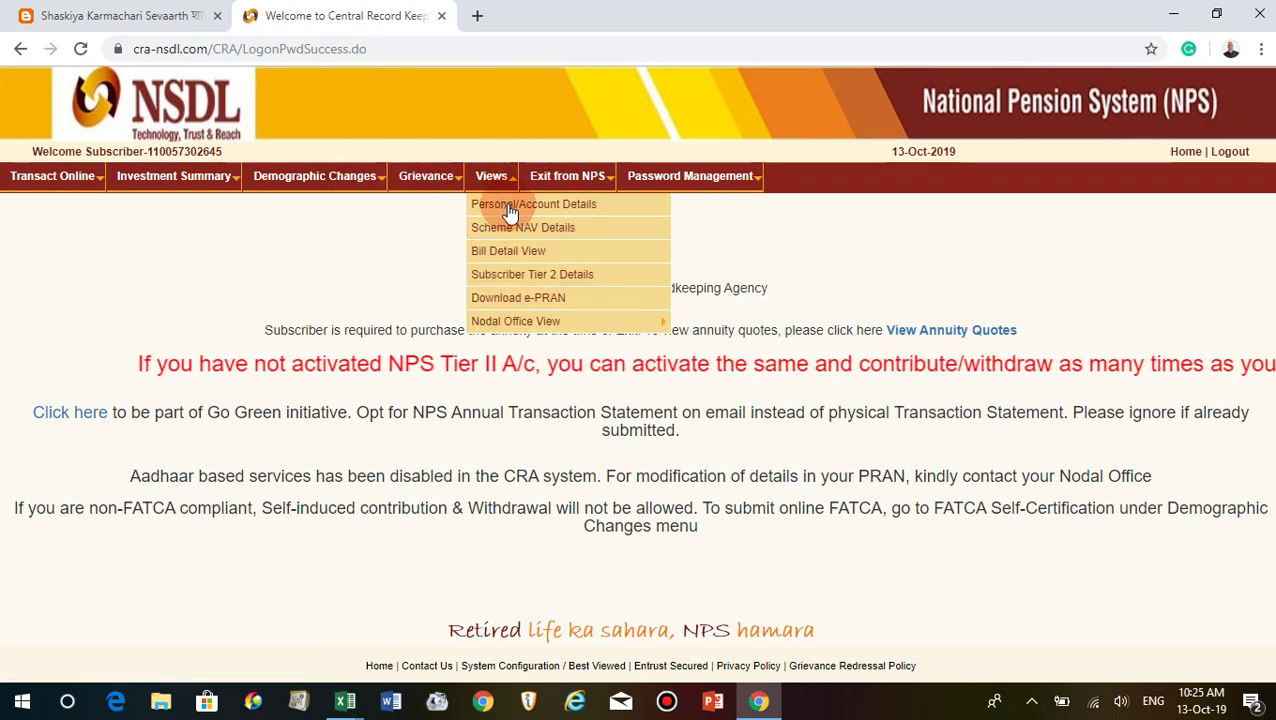
left_click(527, 210)
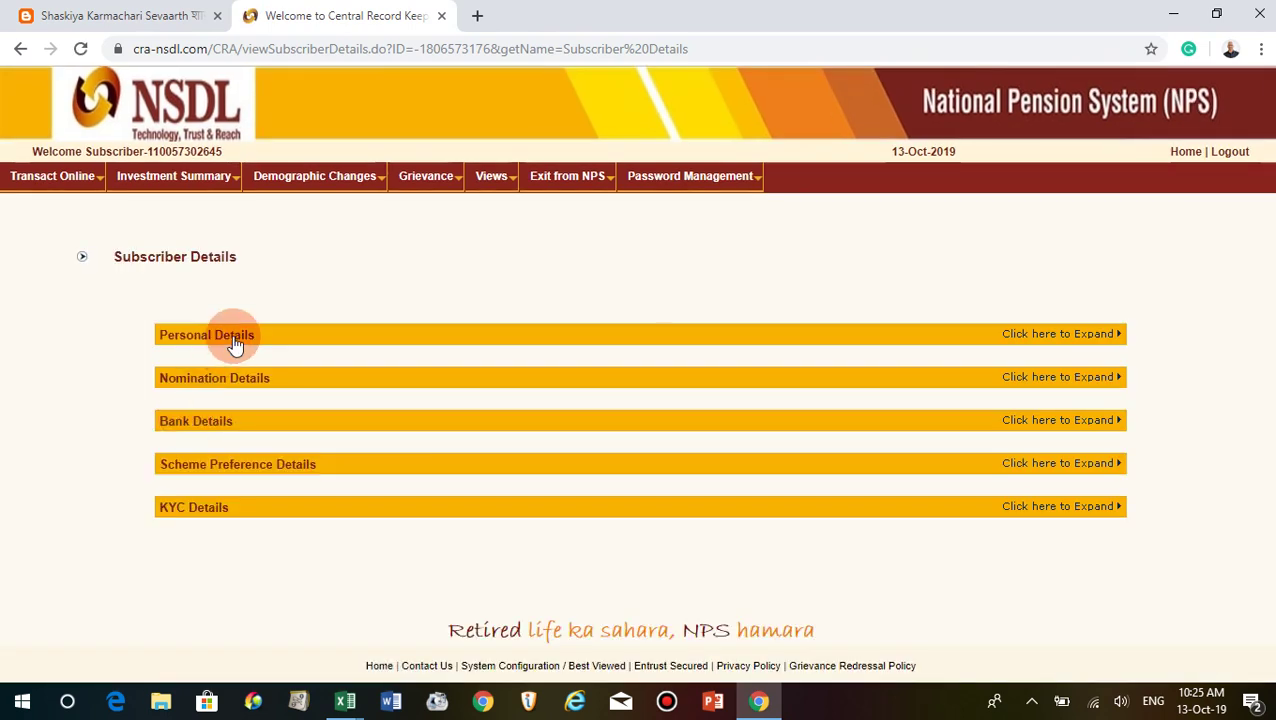
left_click(237, 342)
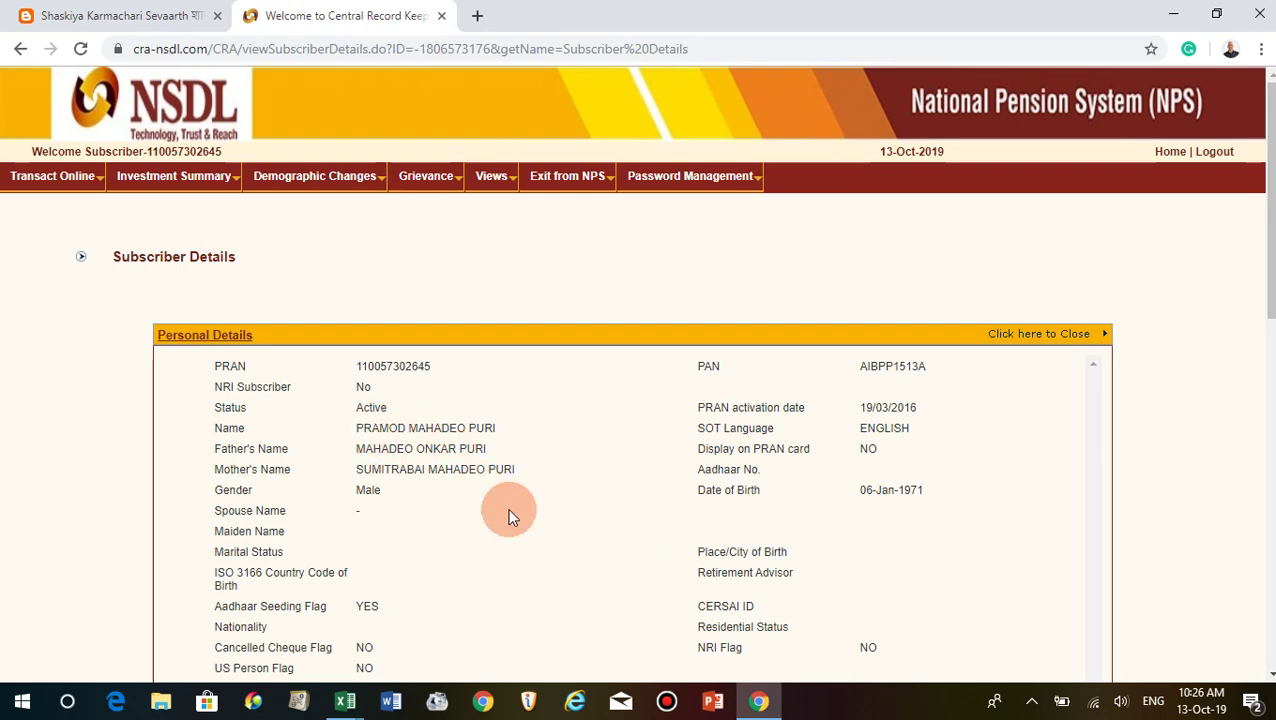
scroll(508, 516, "down", 2)
scroll(509, 518, "down", 3)
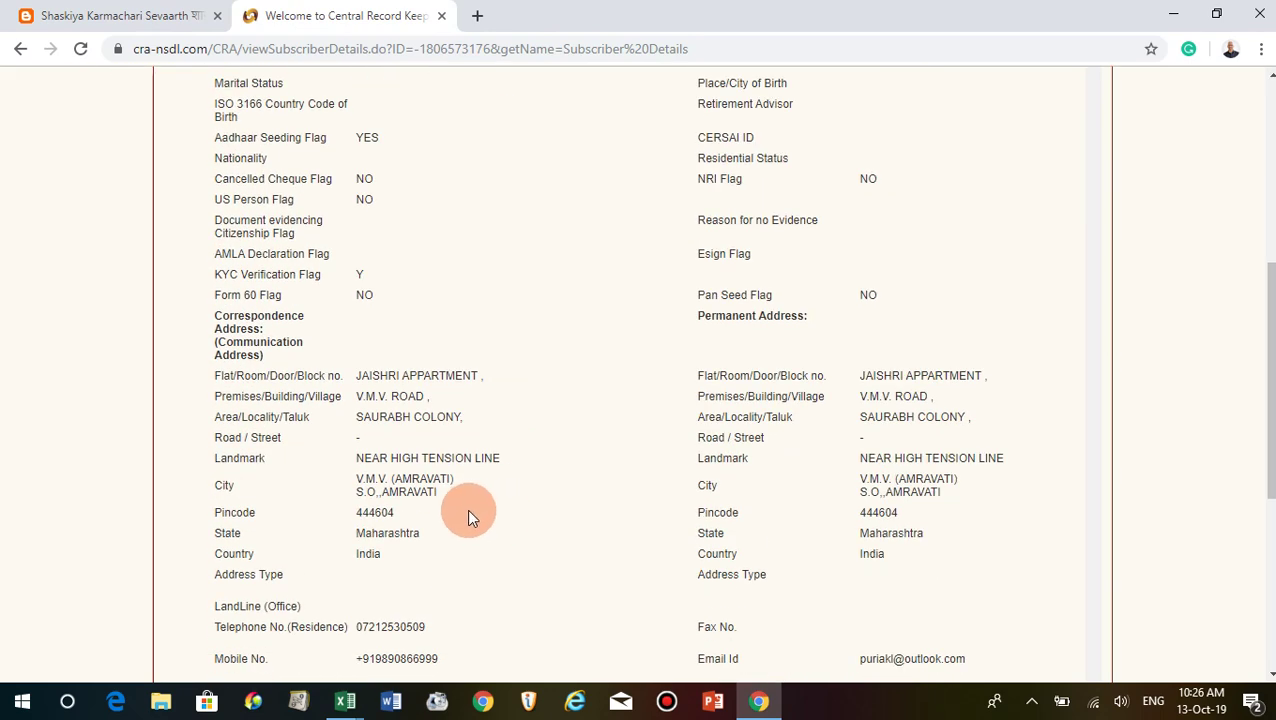
scroll(466, 516, "down", 3)
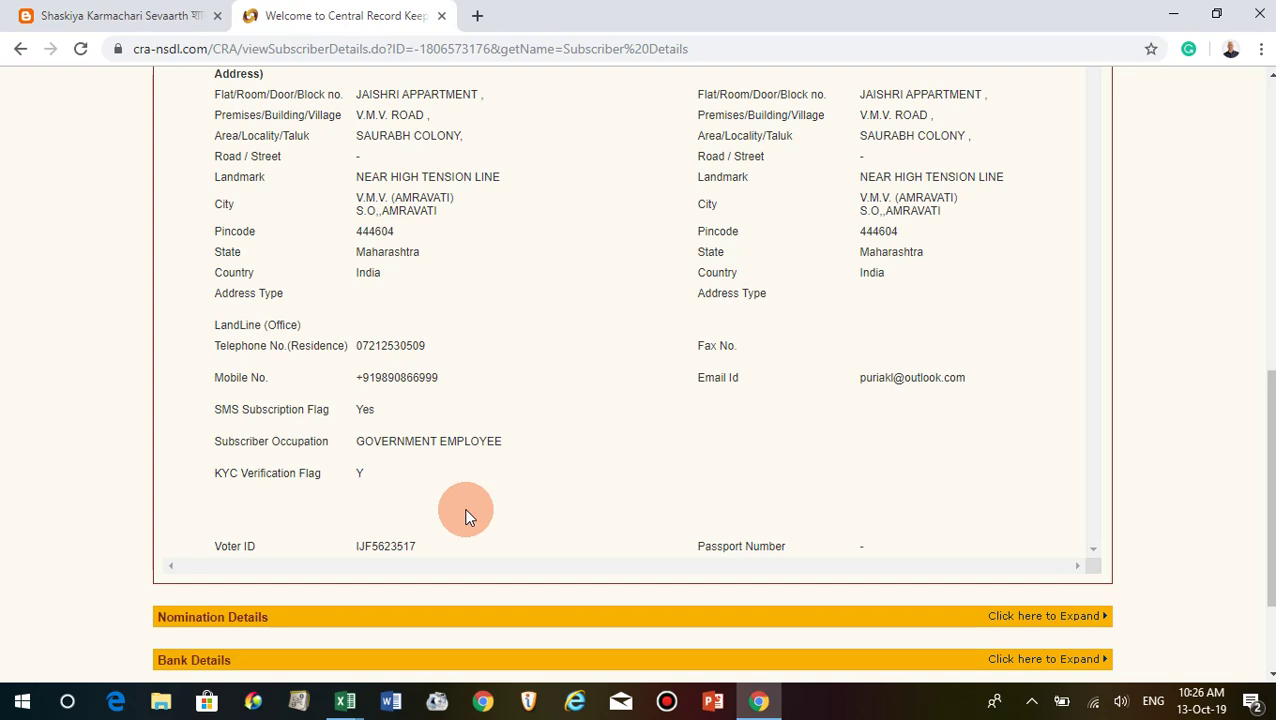
scroll(465, 516, "up", 9)
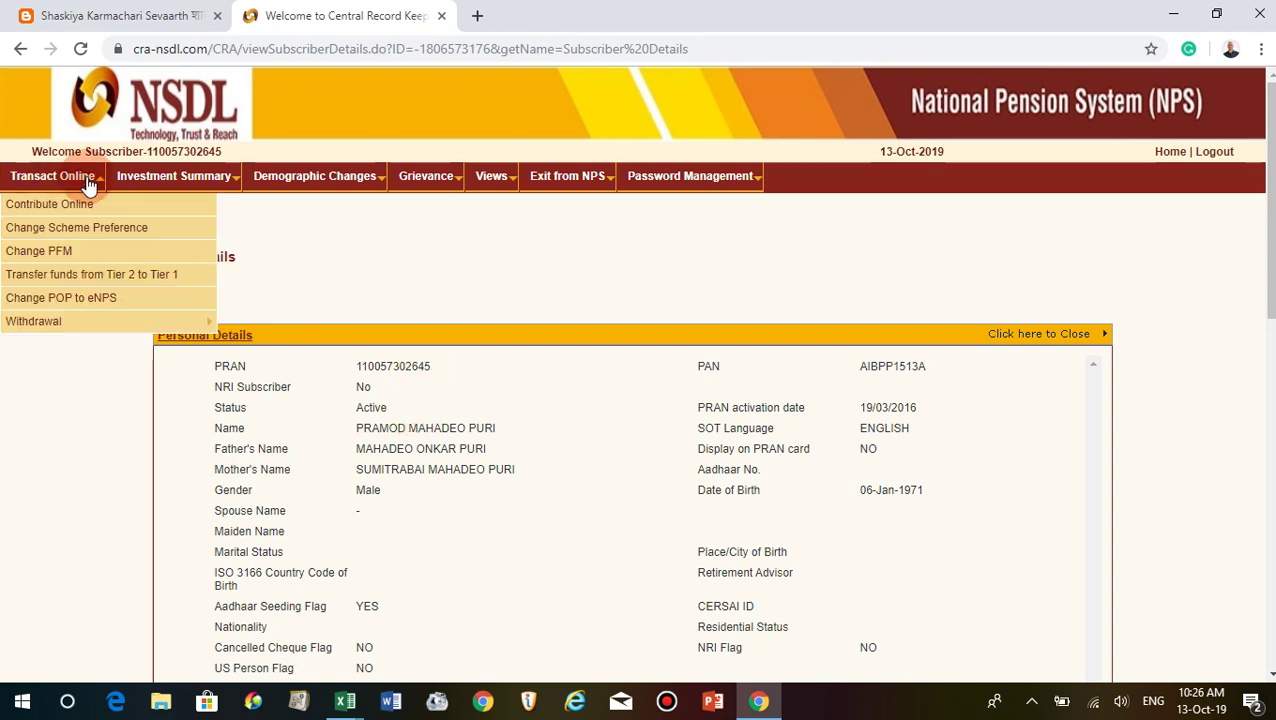
mouse_move(640, 190)
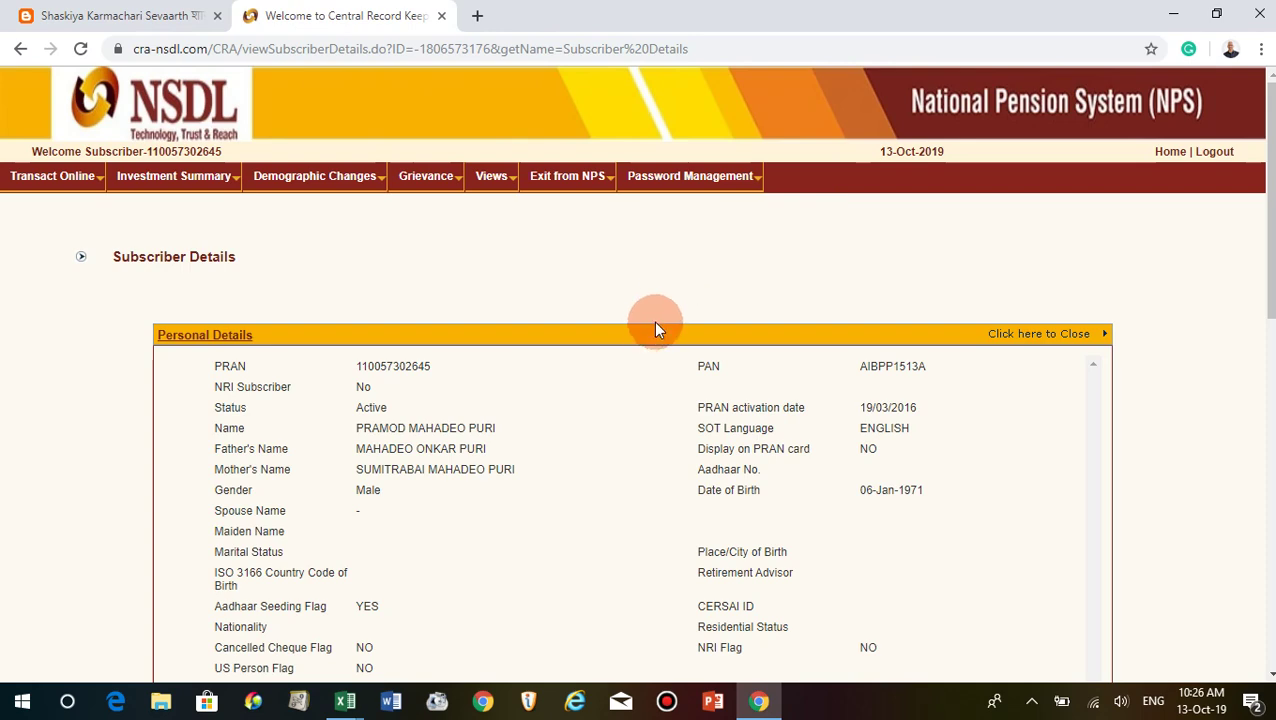
Expand Scheme Preference Details and examine the percentage contribution assigned to each pension fund scheme.
scroll(498, 438, "down", 10)
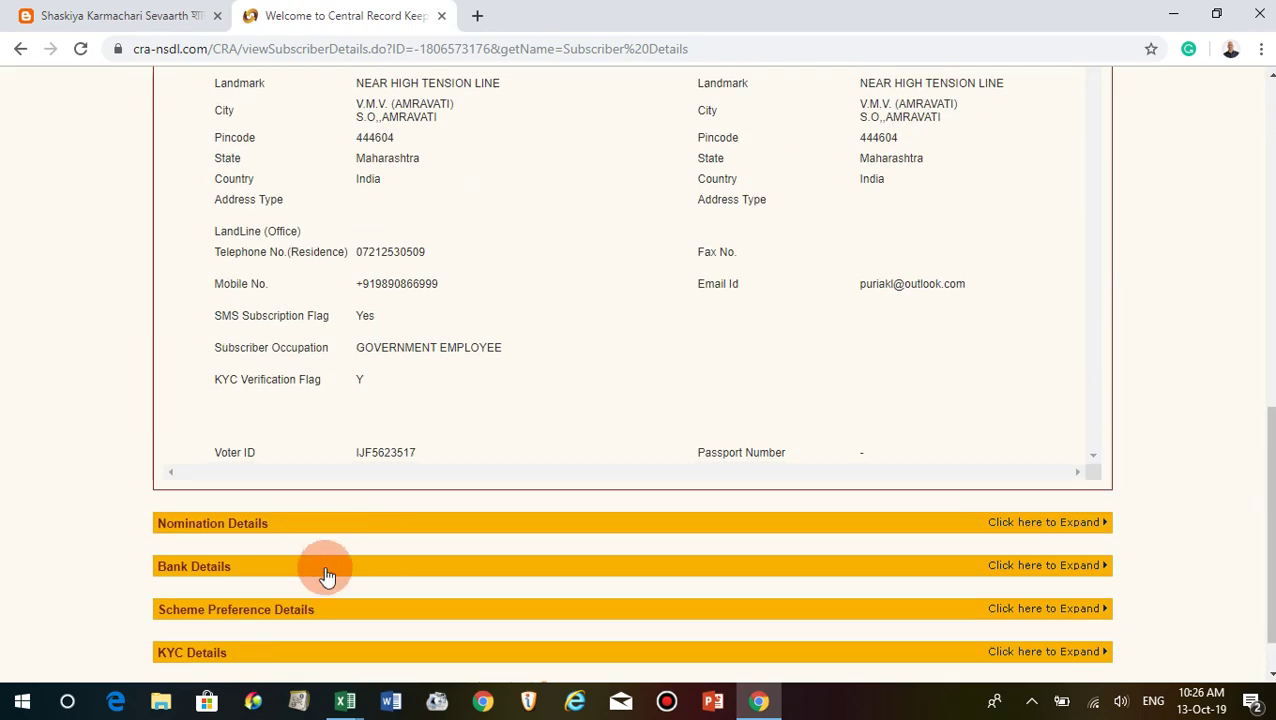
scroll(327, 575, "down", 1)
left_click(285, 549)
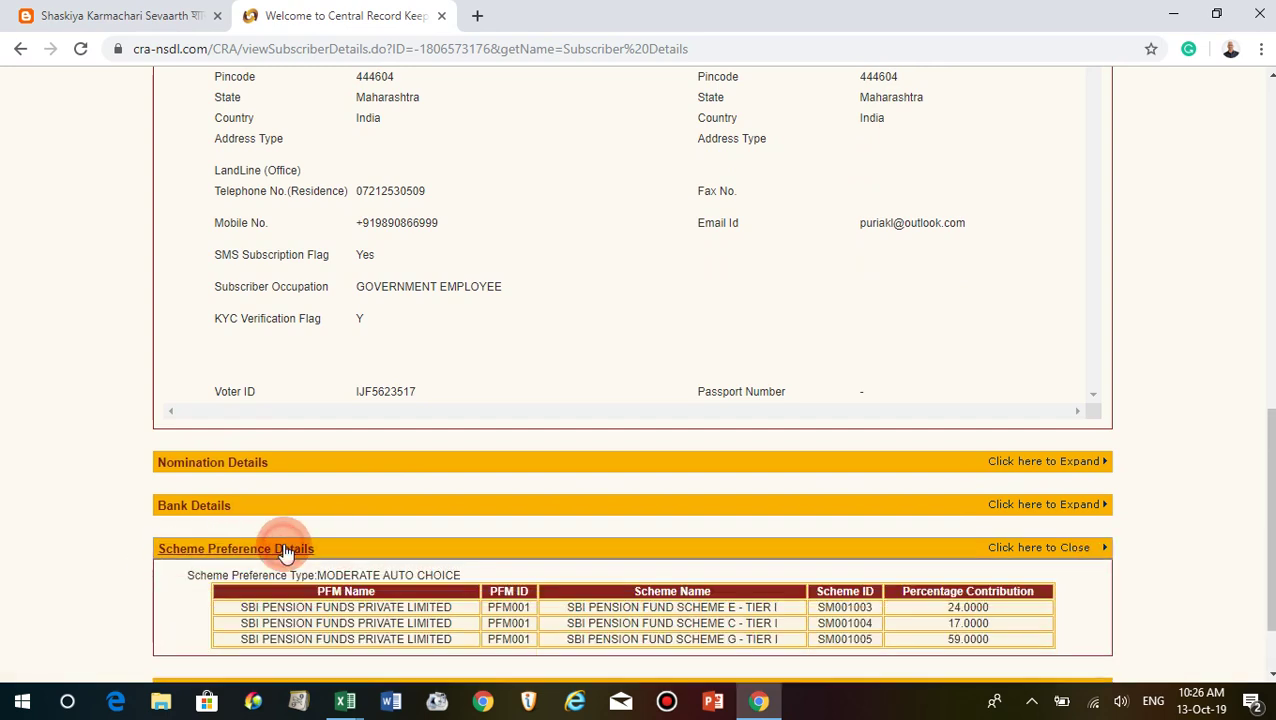
scroll(299, 550, "down", 1)
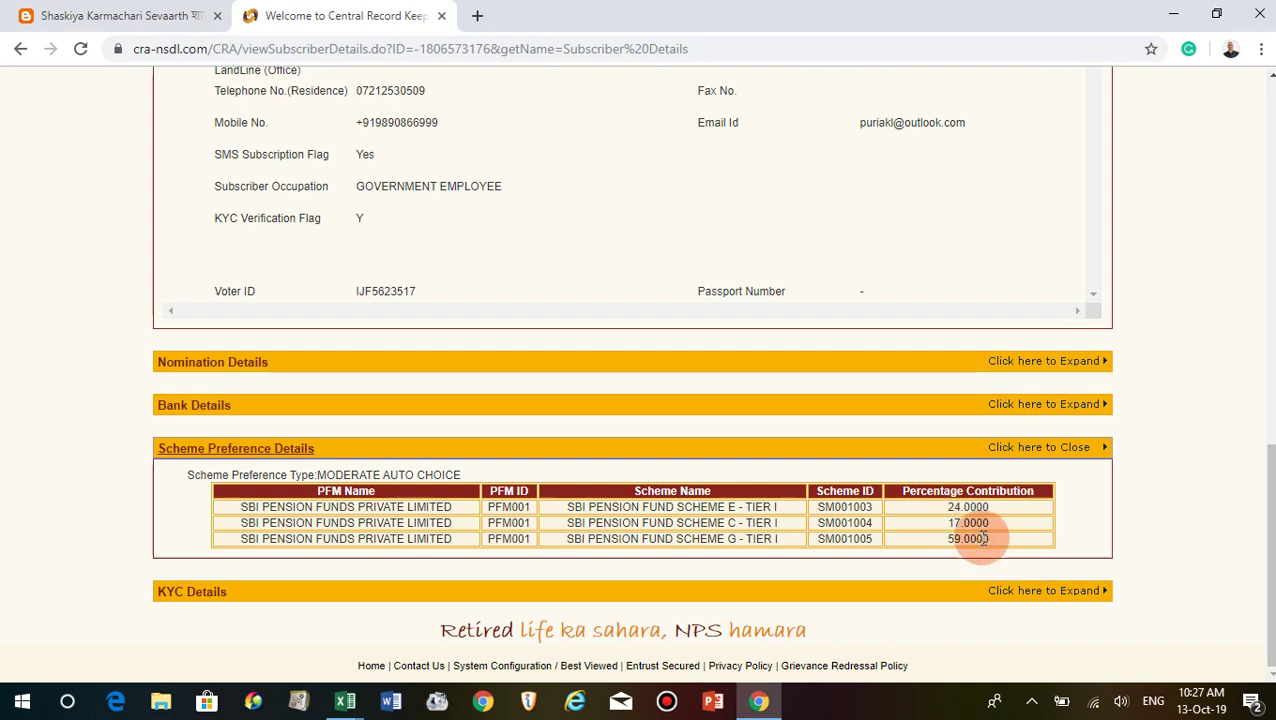
left_click_drag(977, 536, 1025, 538)
left_click(1025, 540)
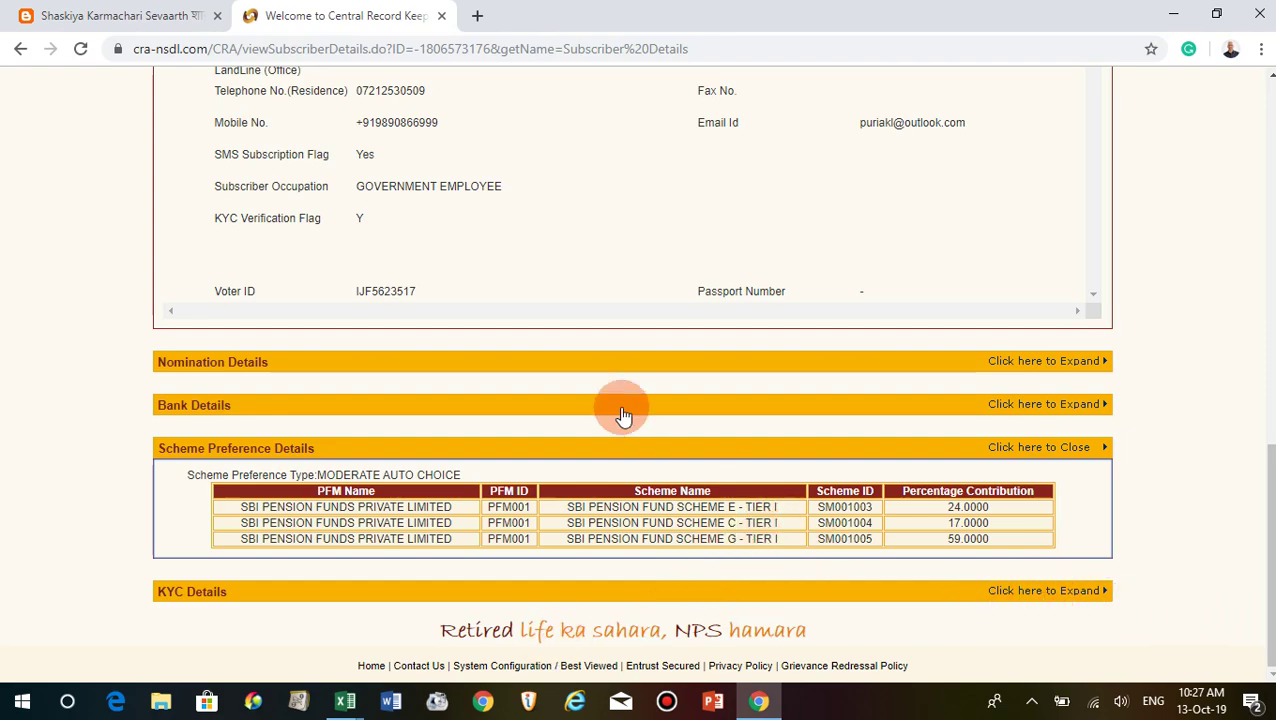
Expand KYC Details and review the address, date of birth and identity proofs on record.
scroll(545, 435, "up", 12)
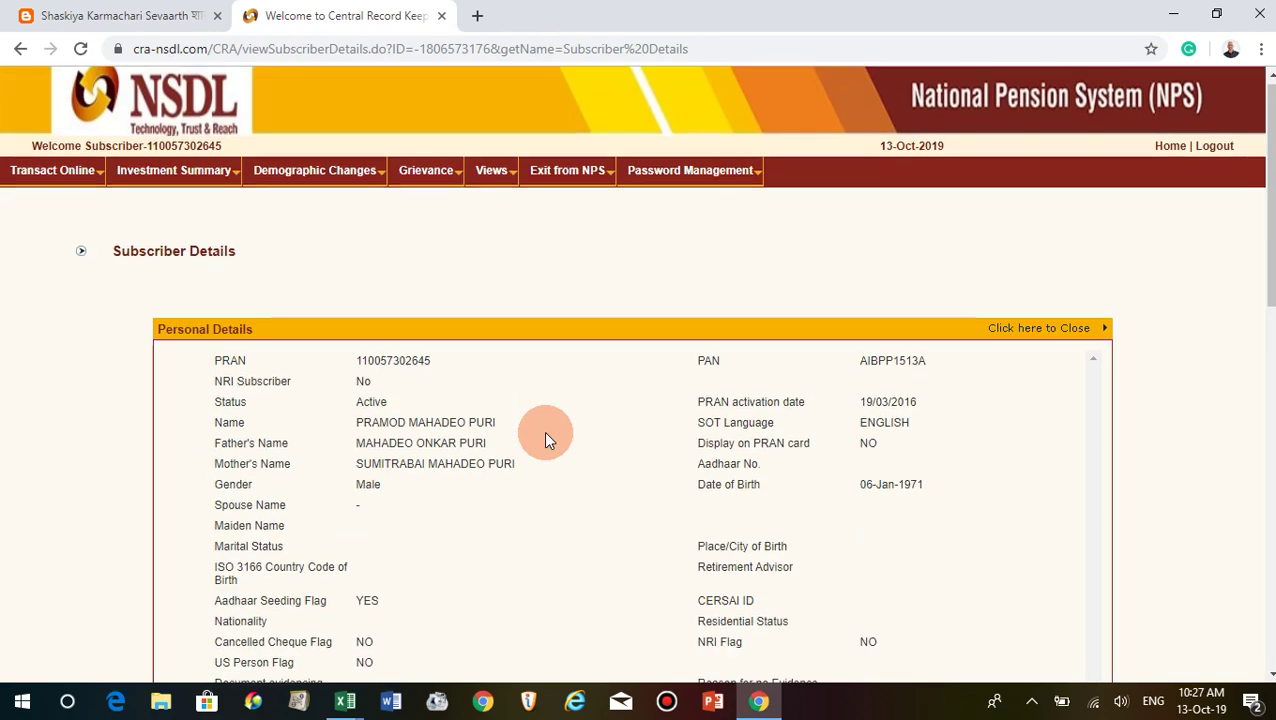
scroll(545, 435, "down", 12)
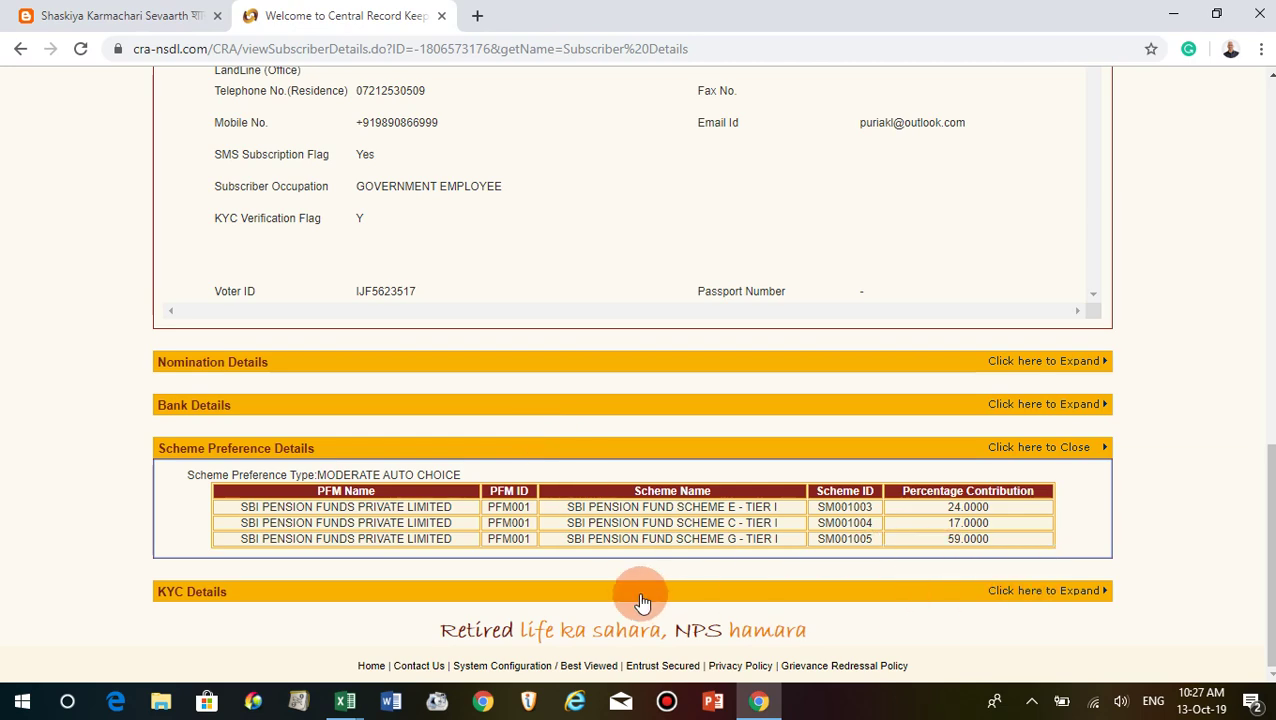
left_click(767, 595)
scroll(690, 570, "down", 2)
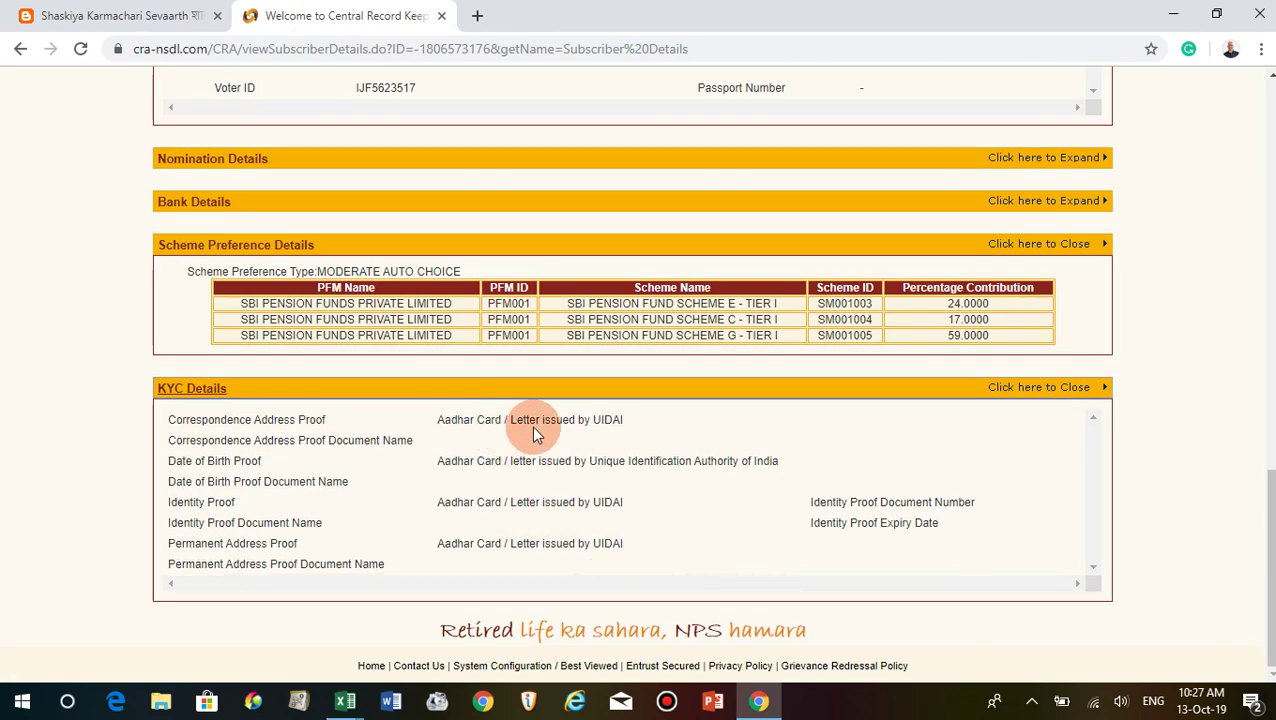
Open the Contribute Online page and review its options for contributing through eNPS.
scroll(660, 530, "up", 12)
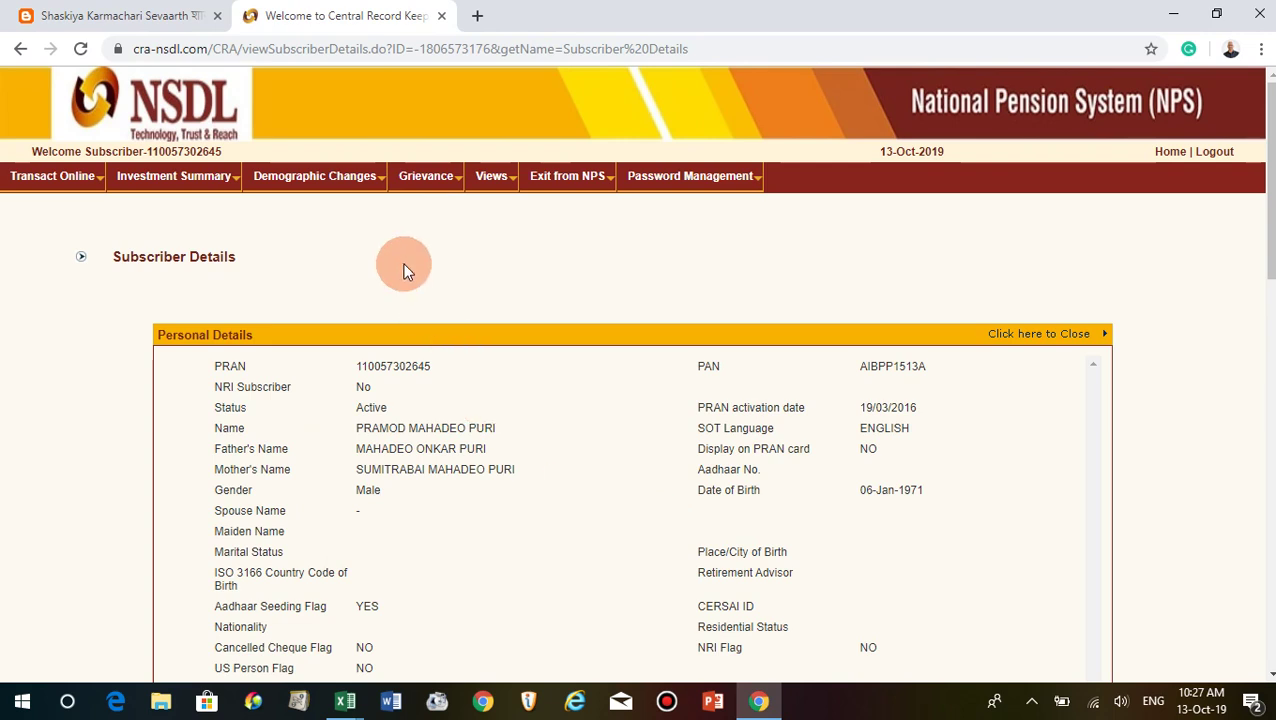
mouse_move(25, 180)
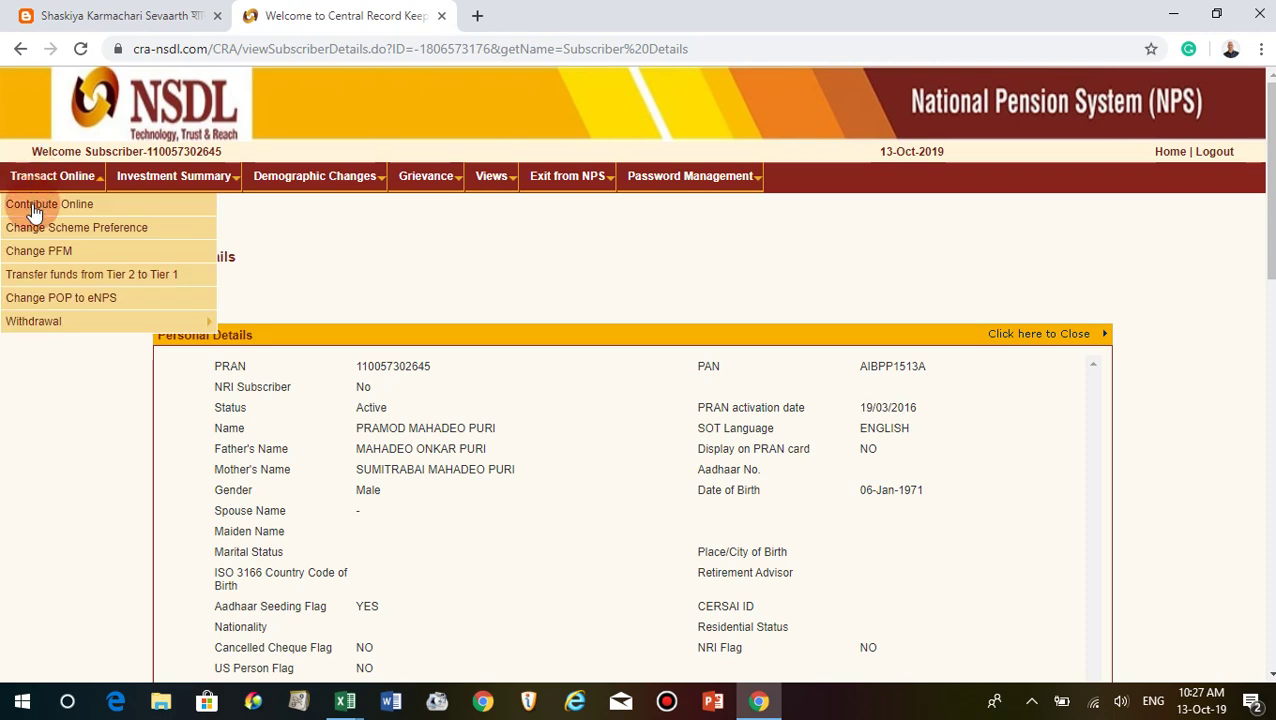
left_click(55, 211)
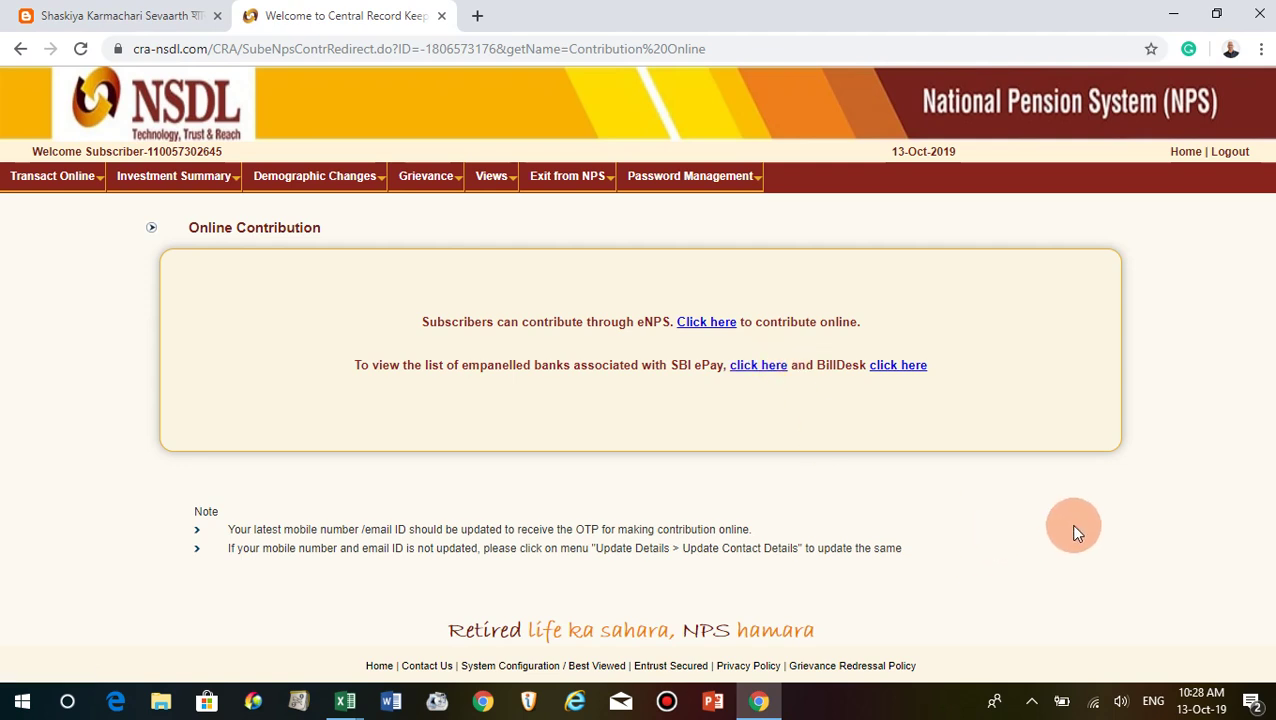
Try to submit a Scheme Preference Change Request with the tier type set to Tier-1.
mouse_move(60, 178)
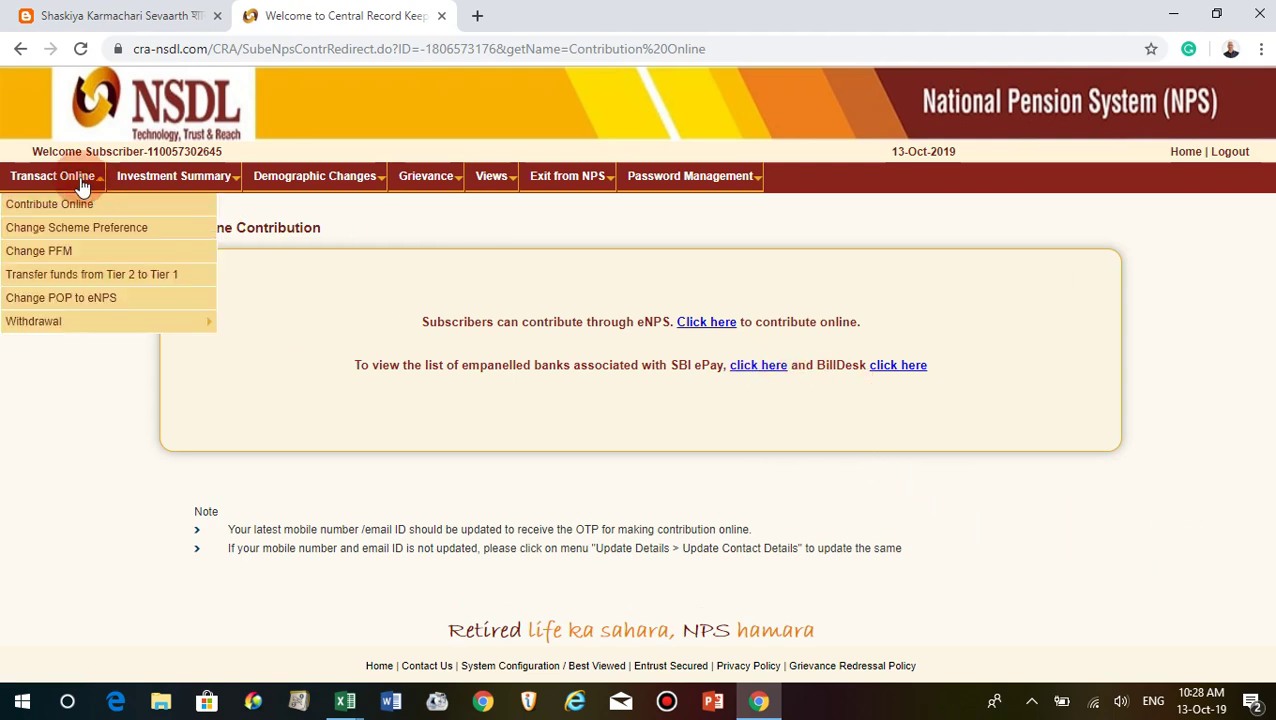
left_click(62, 232)
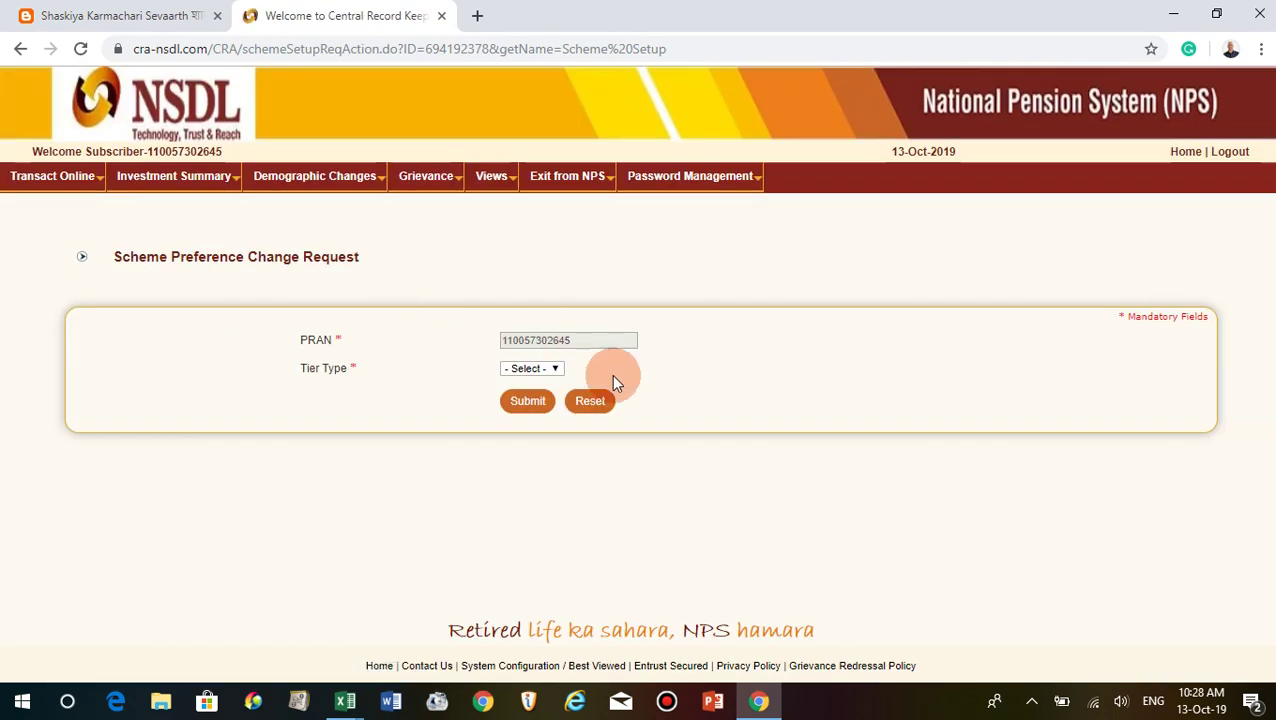
left_click(557, 368)
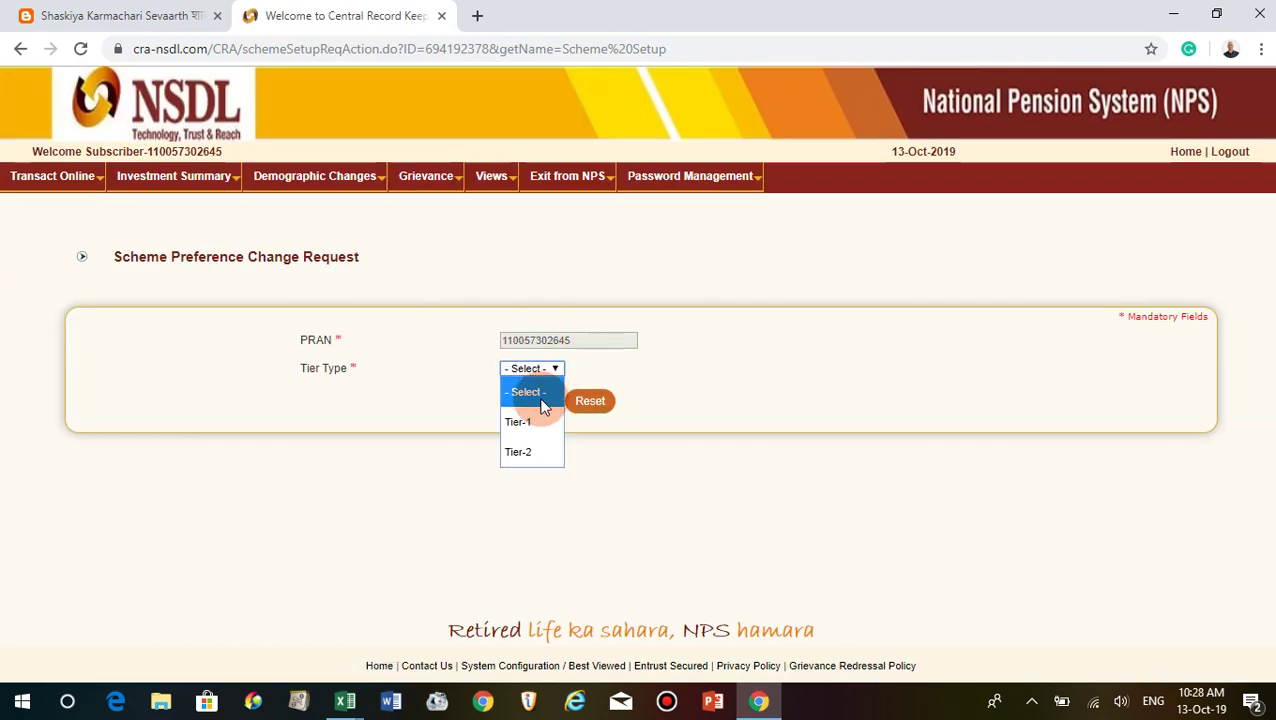
left_click(519, 424)
left_click(527, 401)
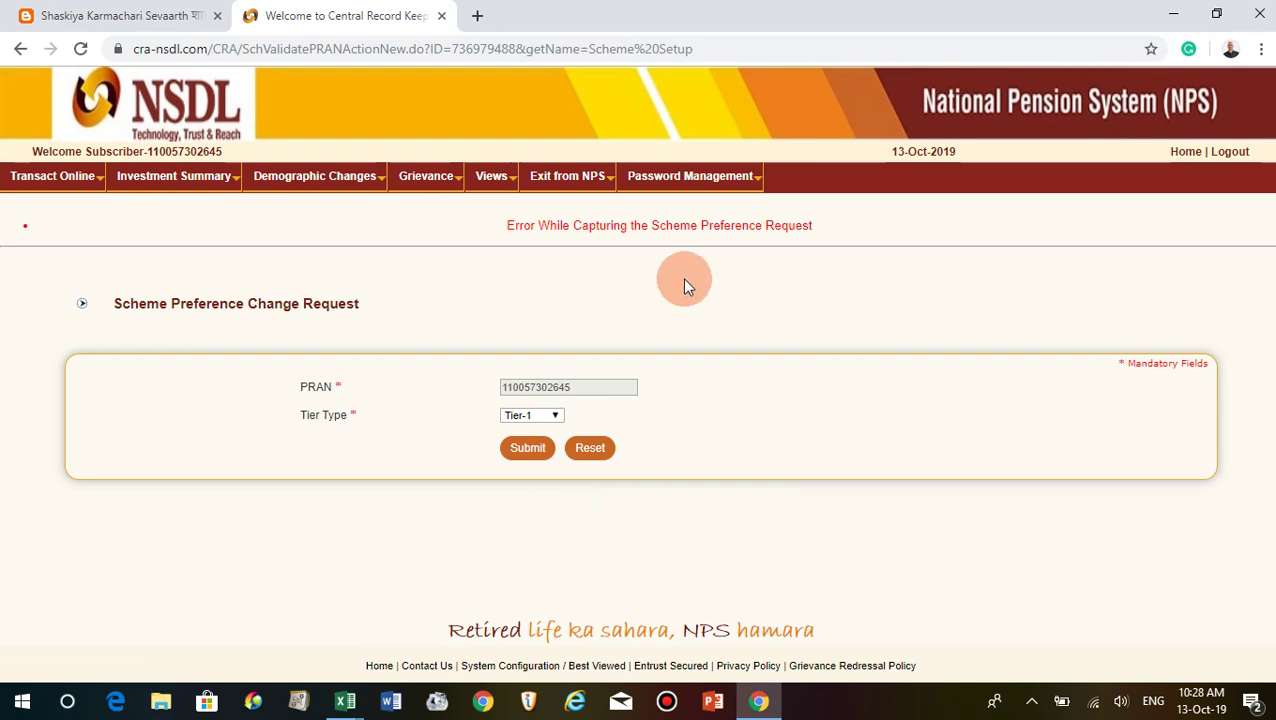
Try to submit the Scheme Preference Change Request with the tier type set to Tier-2.
left_click(553, 416)
left_click(525, 503)
left_click(528, 448)
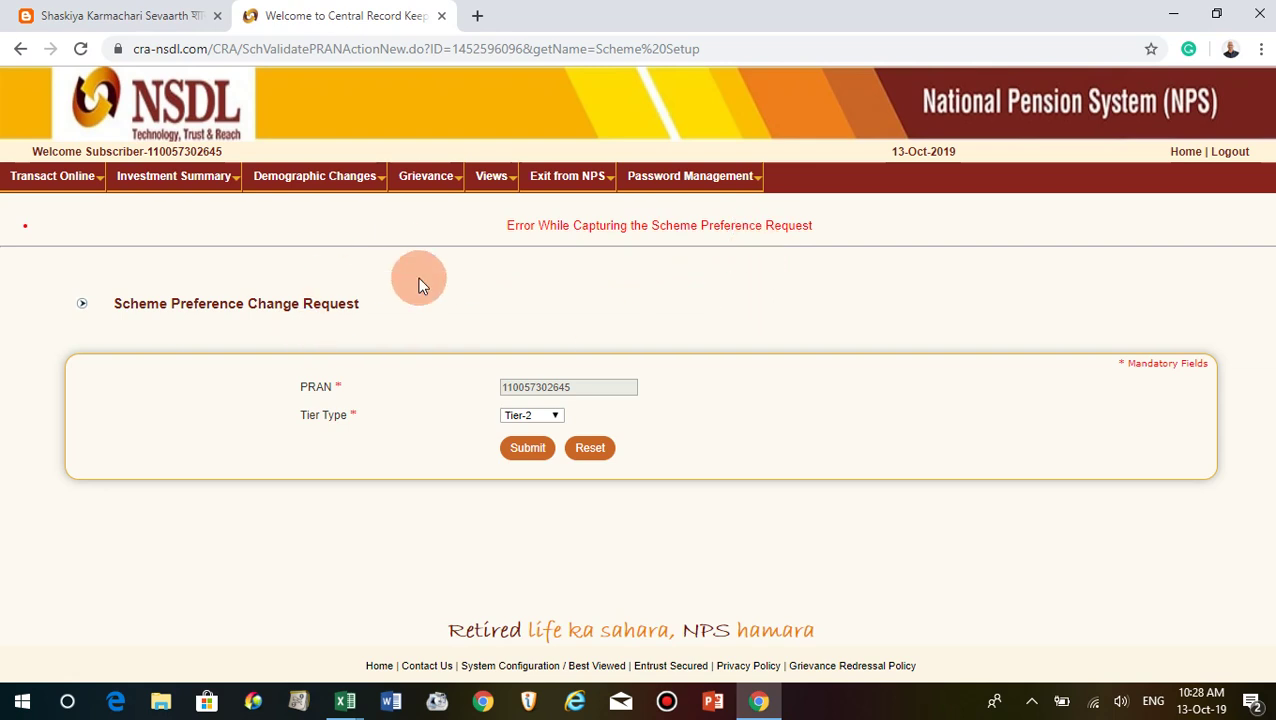
Open the Change PFM request and try to submit it with the tier type set to Tier-1.
mouse_move(62, 178)
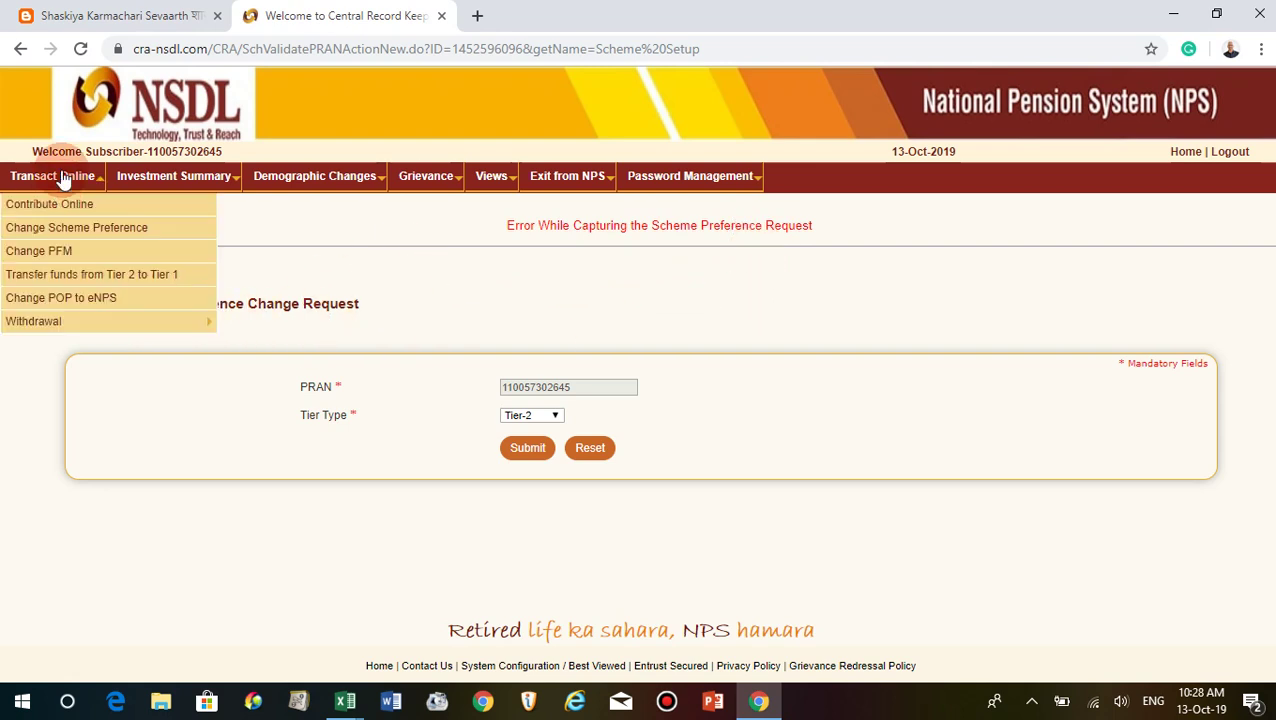
left_click(52, 258)
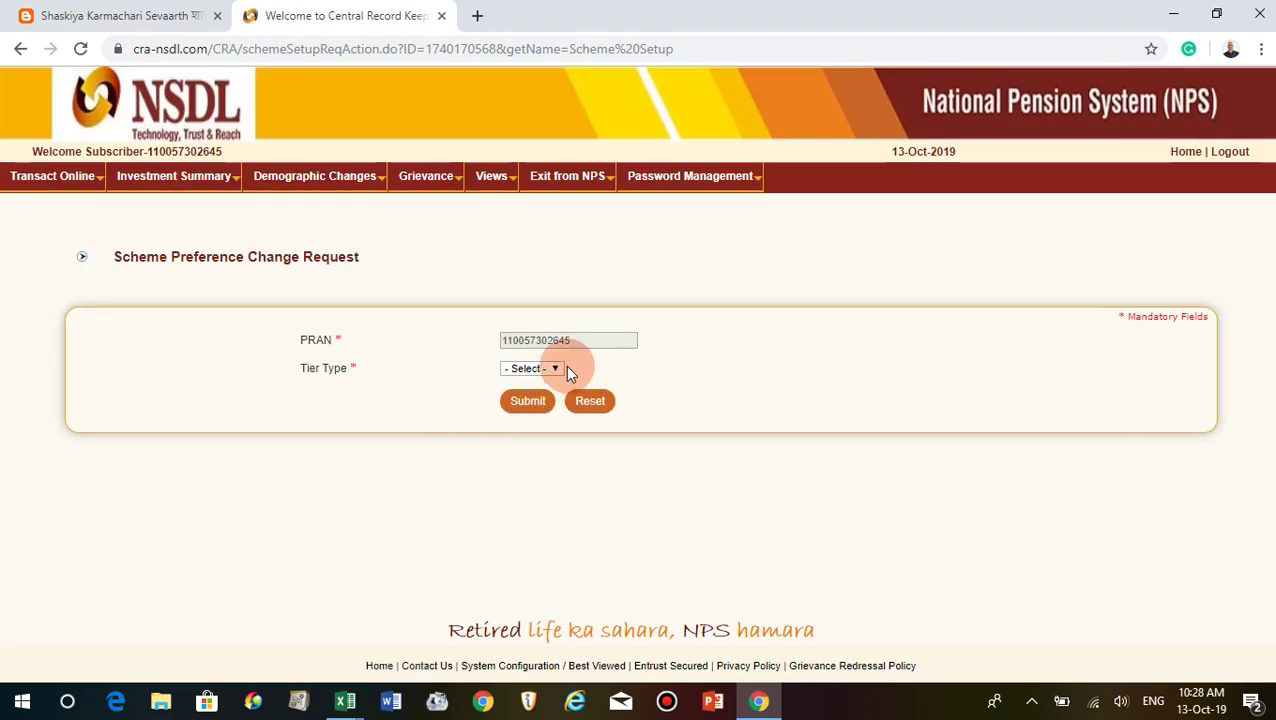
left_click(556, 366)
left_click(517, 424)
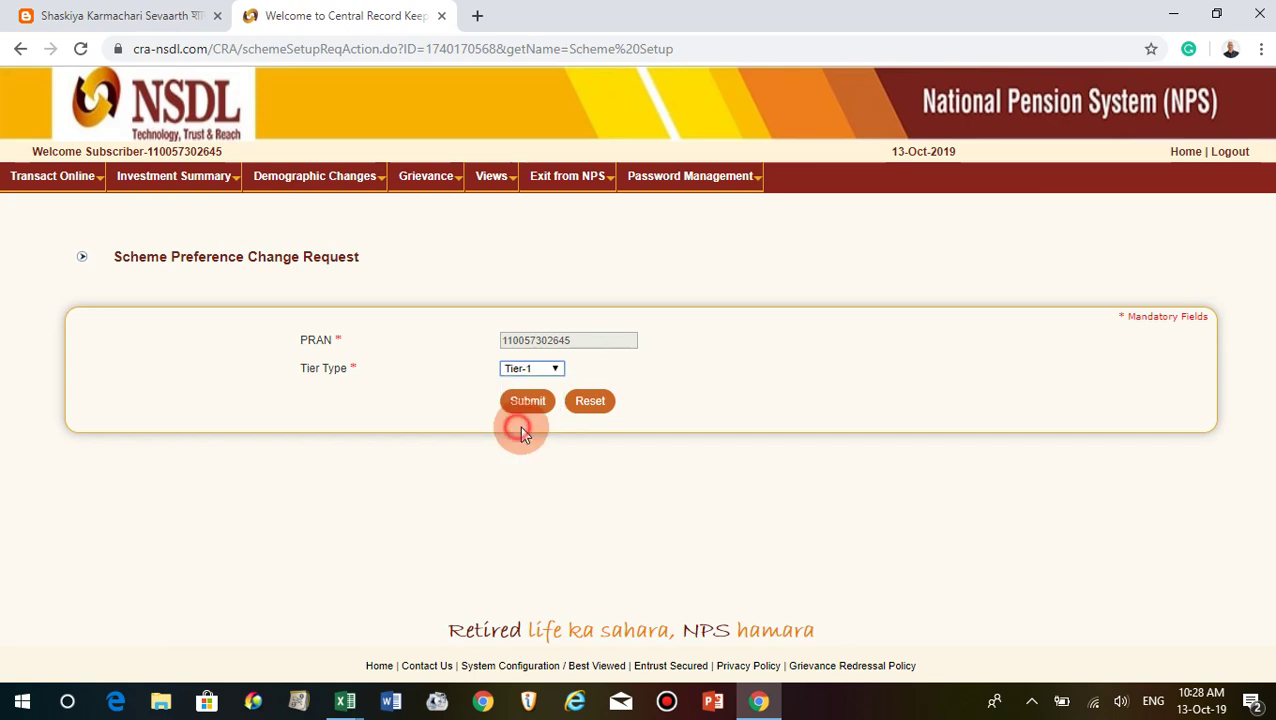
left_click(530, 402)
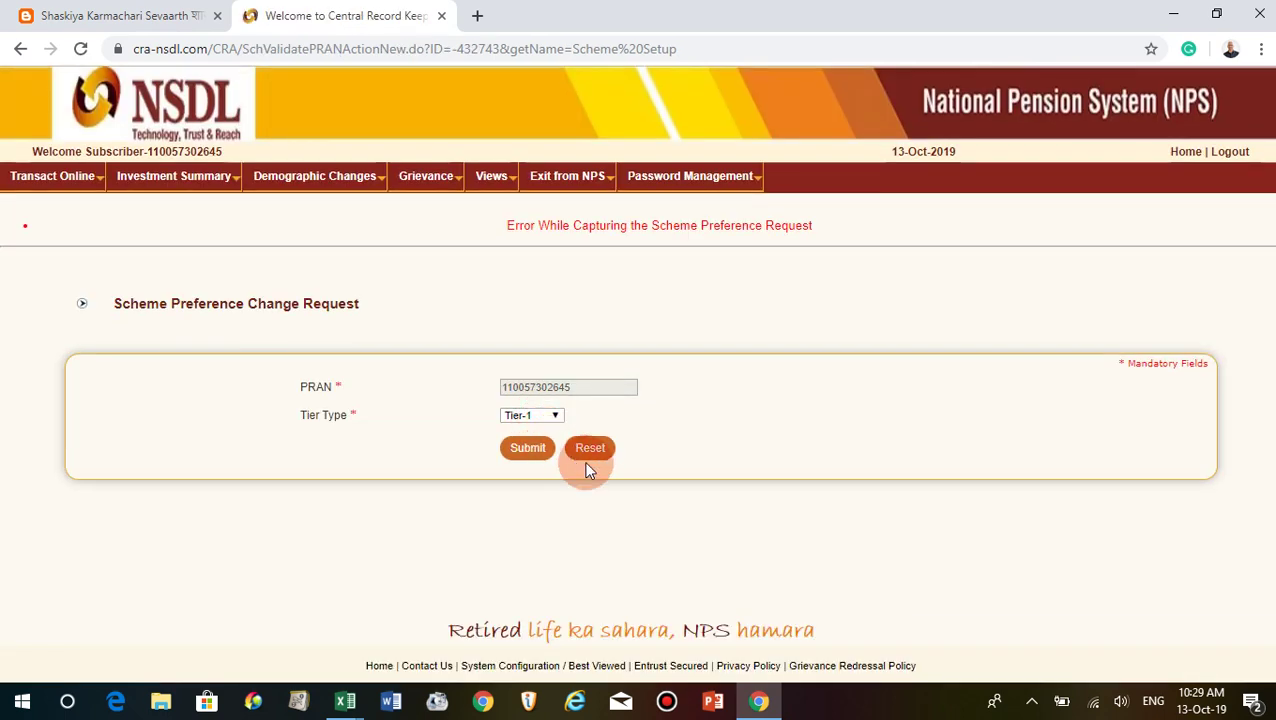
Open the Withdraw from Tier 2 request and submit the POP Authorization choice to reach its initiation form.
mouse_move(24, 180)
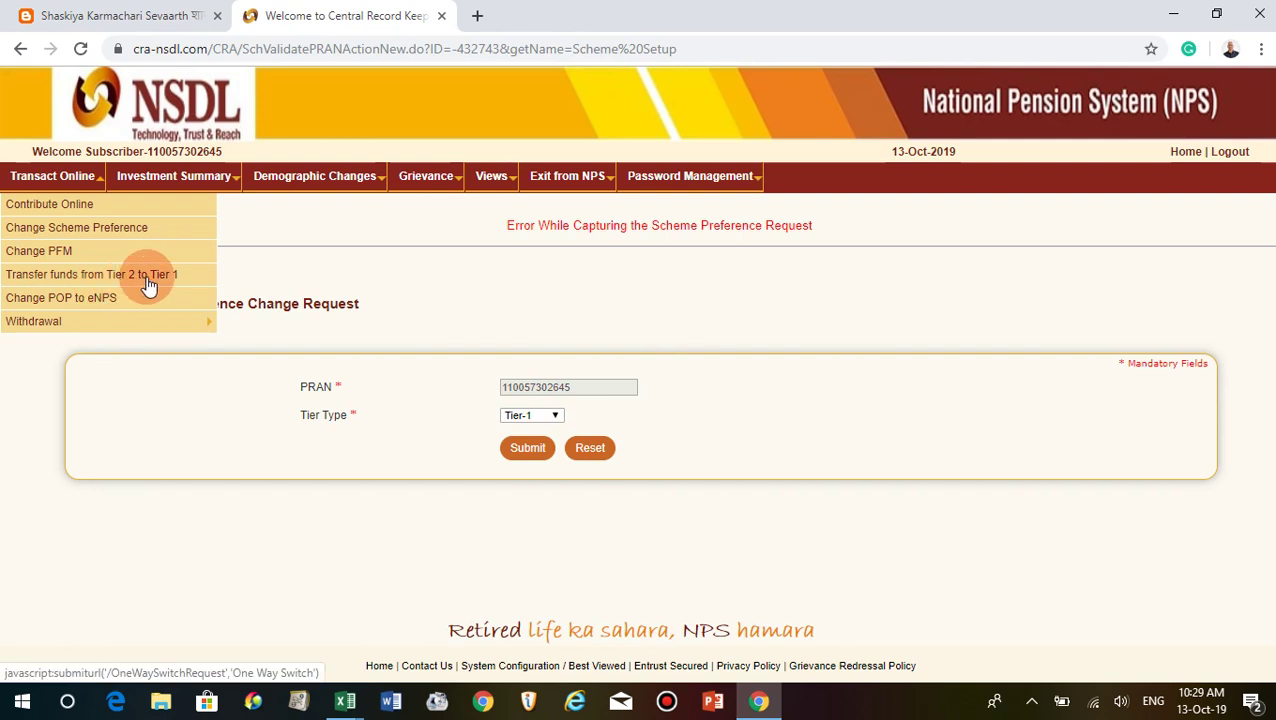
mouse_move(52, 327)
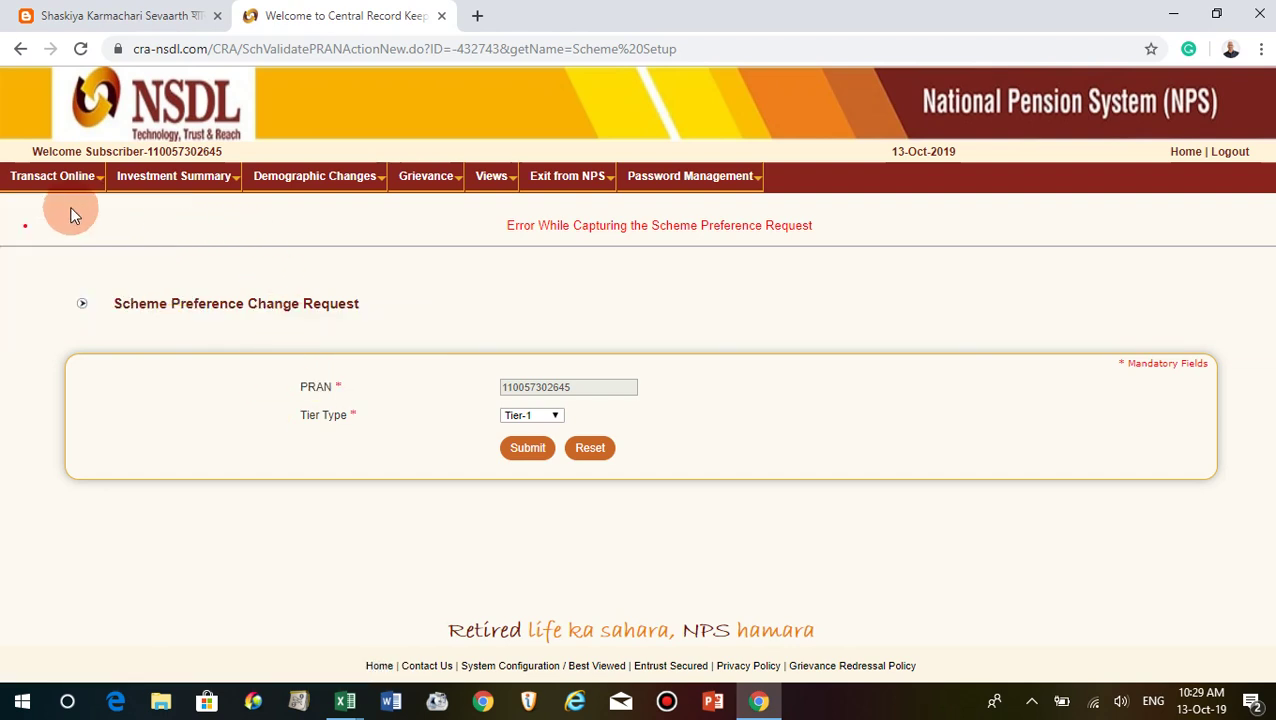
mouse_move(71, 177)
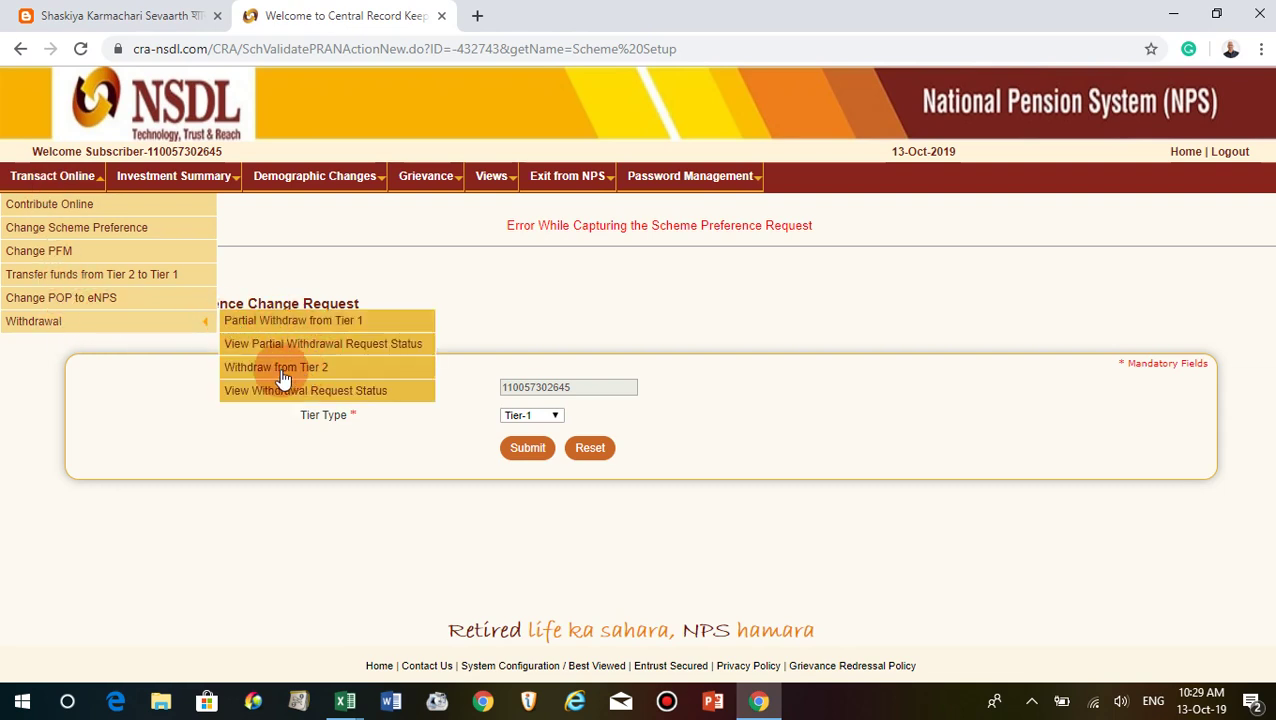
left_click(270, 372)
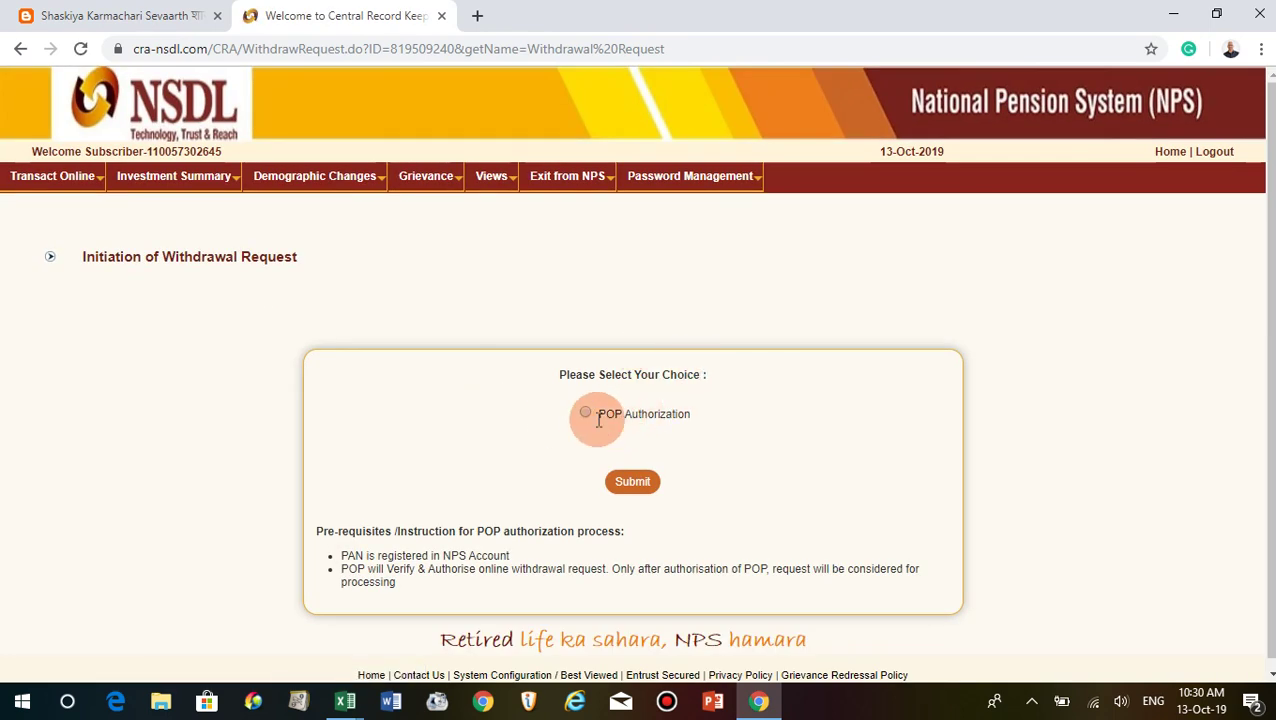
left_click(585, 413)
left_click(634, 482)
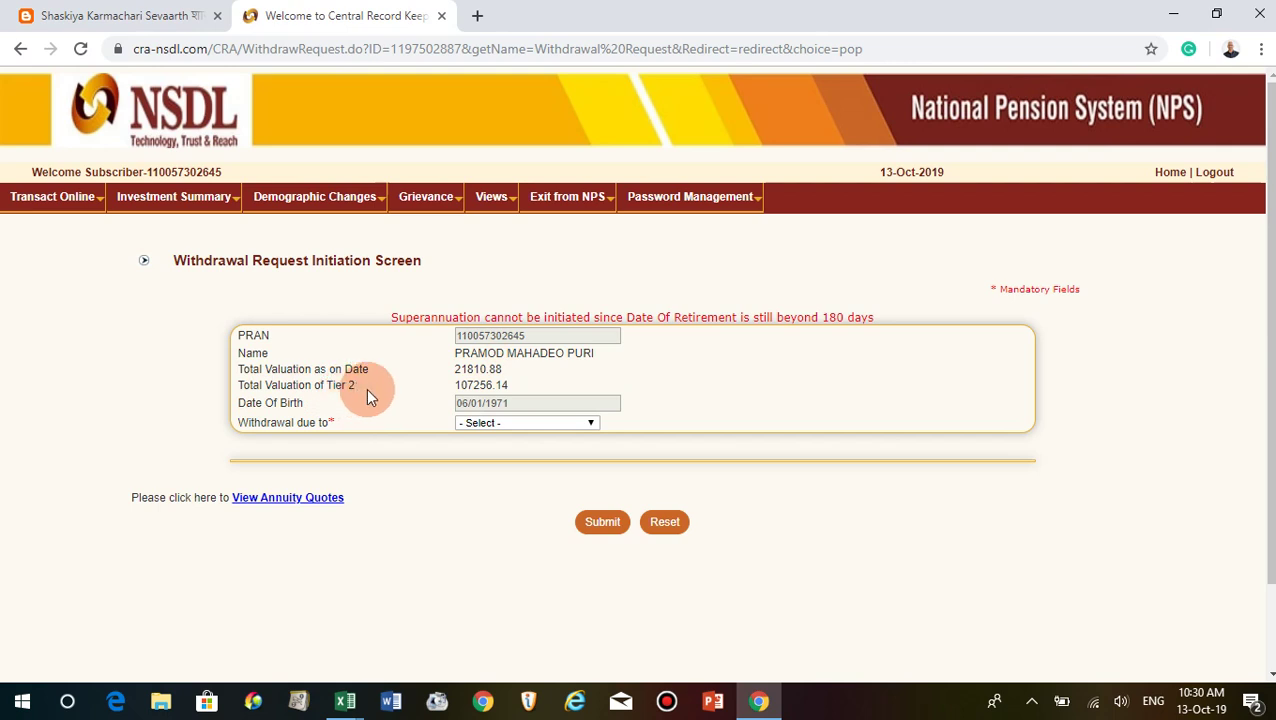
Review the reasons offered for Withdrawal due to, leaving the field without a selection.
left_click(590, 424)
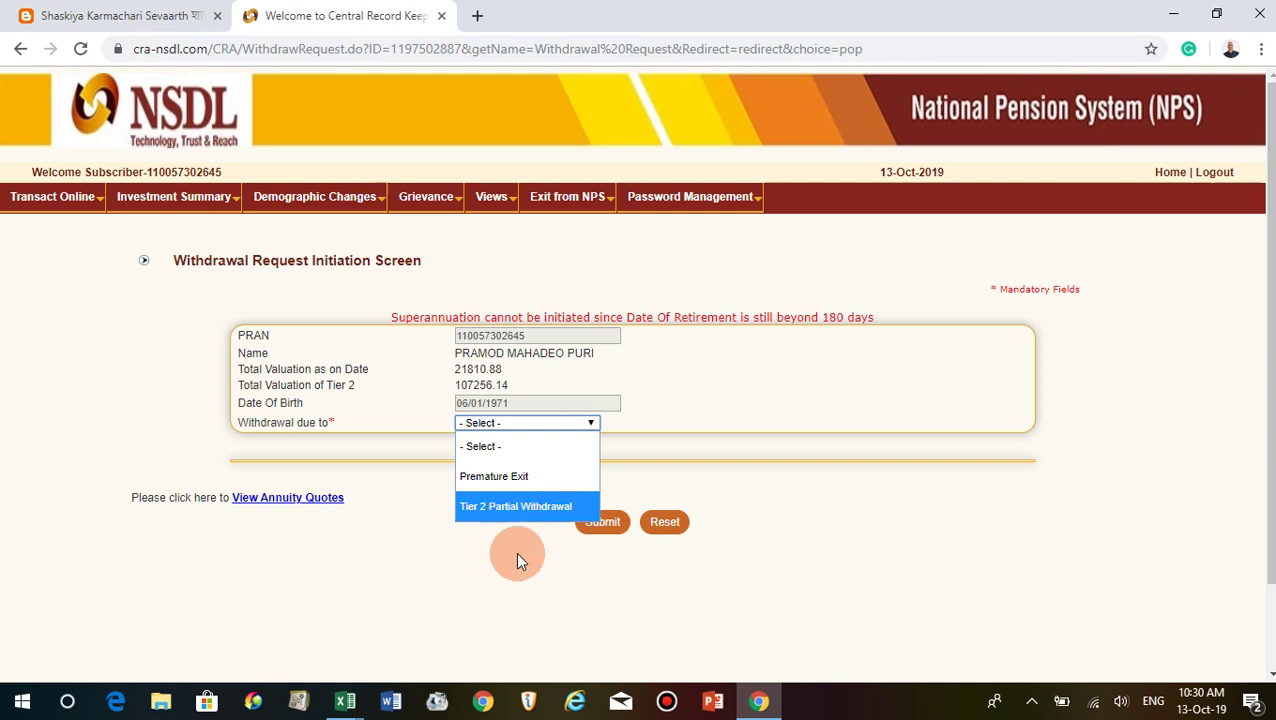
left_click(522, 600)
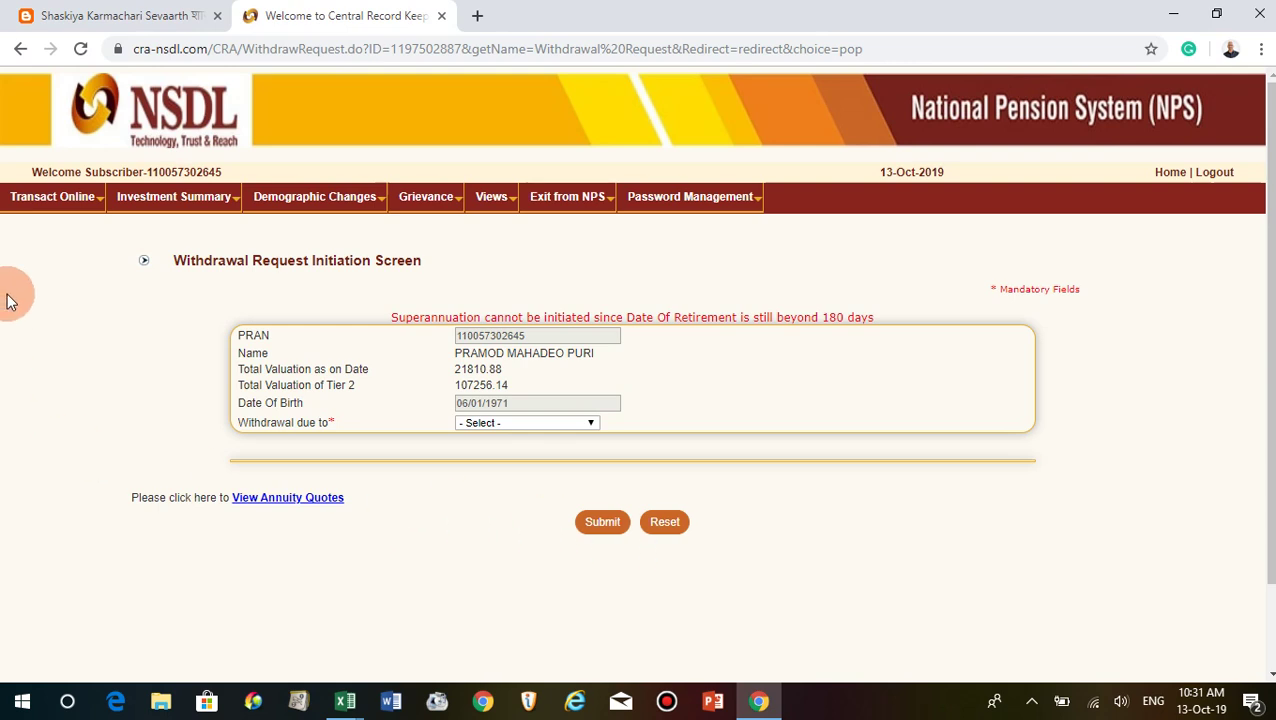
mouse_move(44, 203)
mouse_move(55, 345)
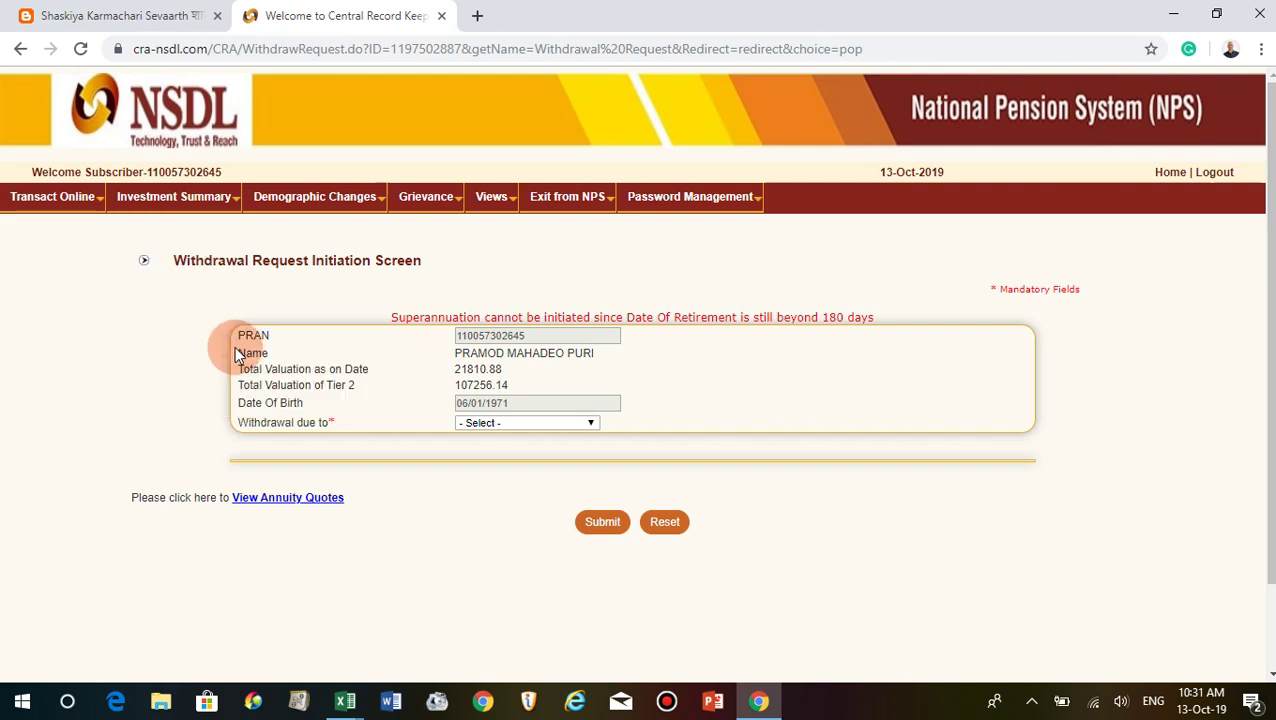
Generate the Tier-1 transaction statement for financial year 2019-2020, covering all quarters.
mouse_move(160, 205)
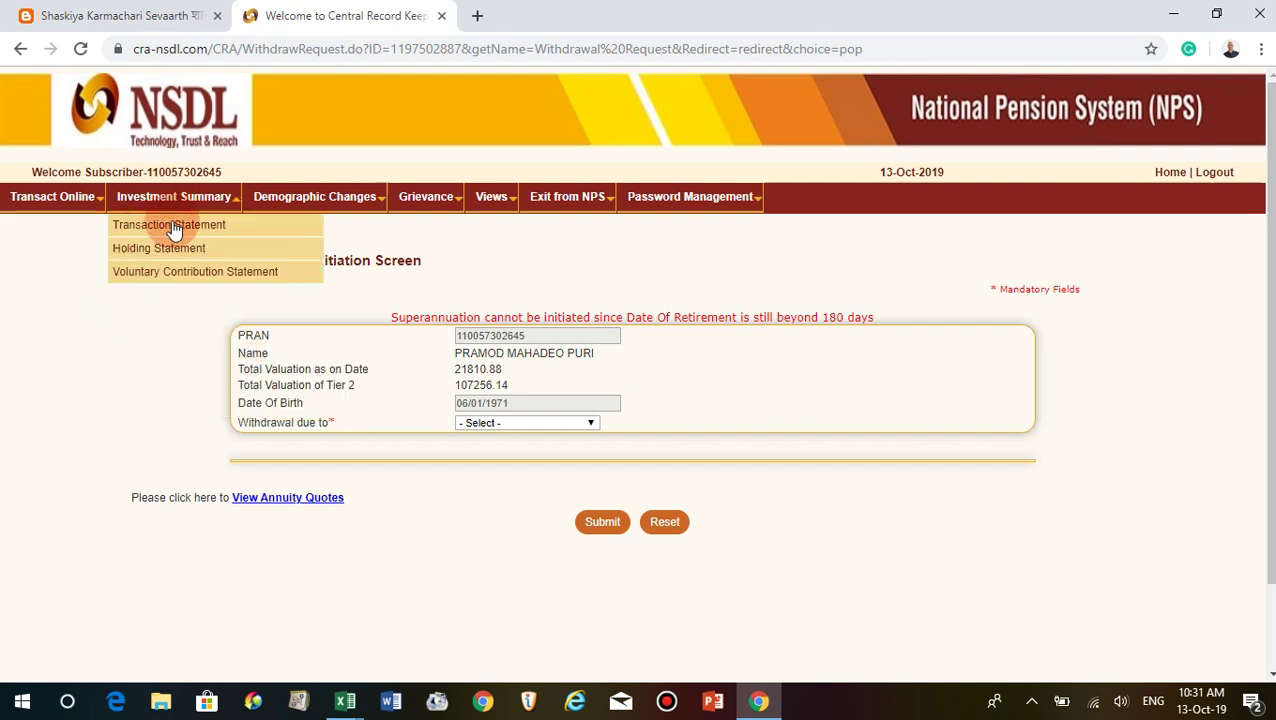
left_click(170, 229)
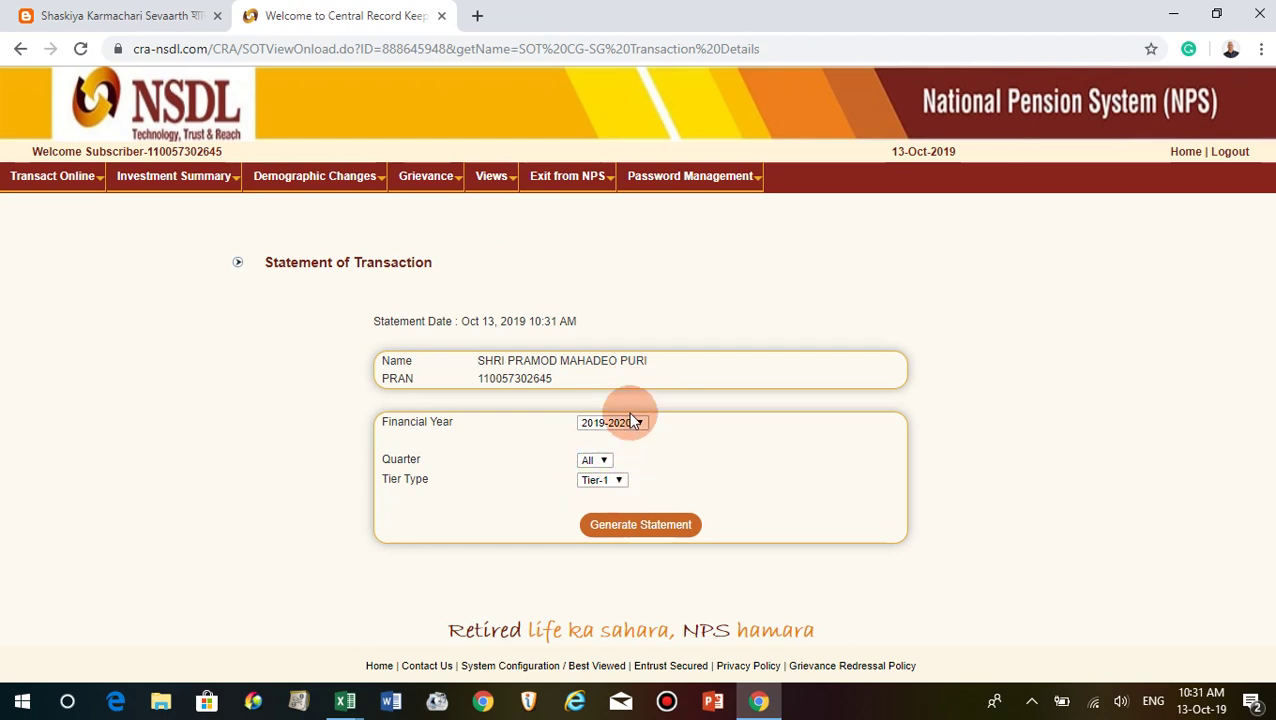
left_click(640, 528)
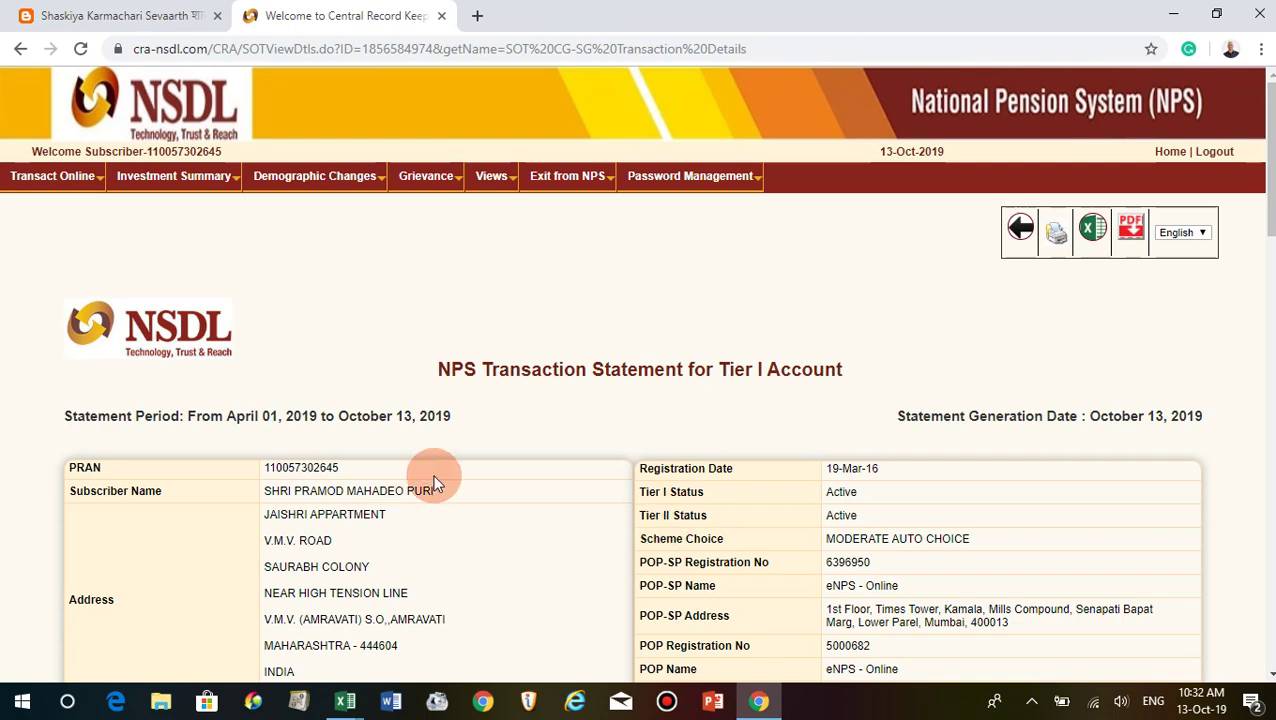
Review the subscriber details, contribution summary and current scheme preference in the Tier I transaction statement.
scroll(470, 483, "down", 1)
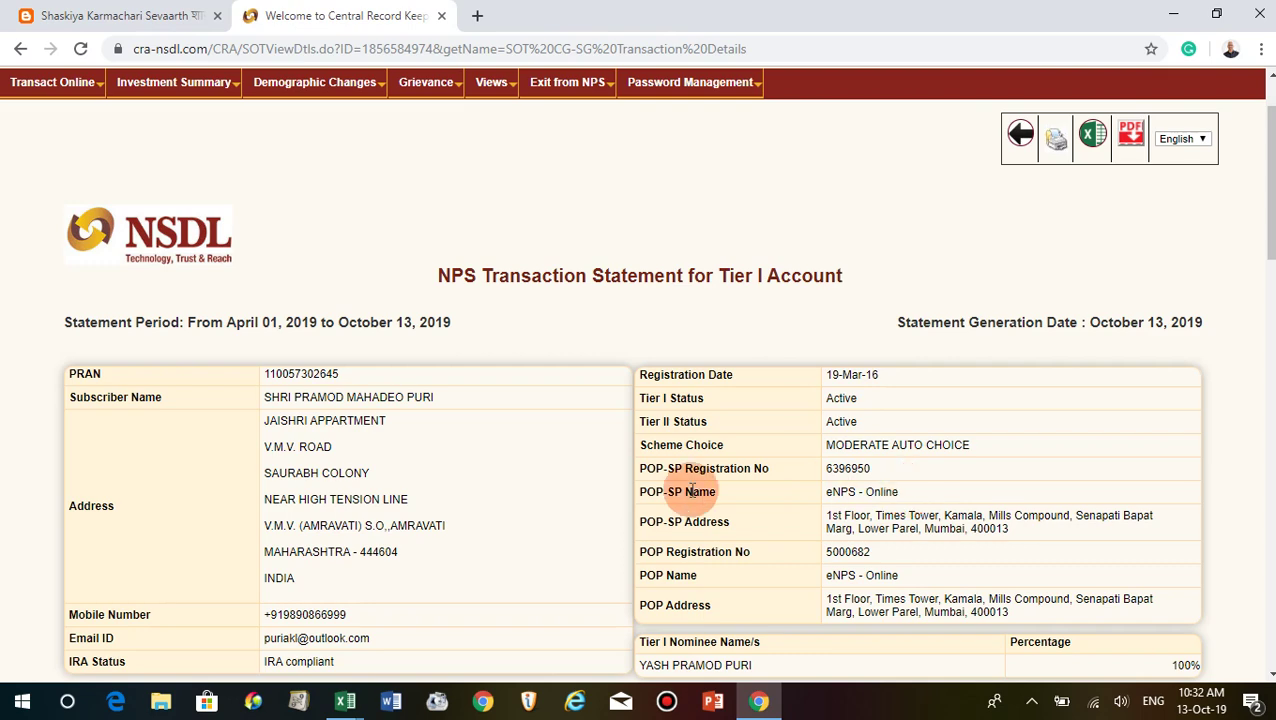
scroll(660, 490, "down", 3)
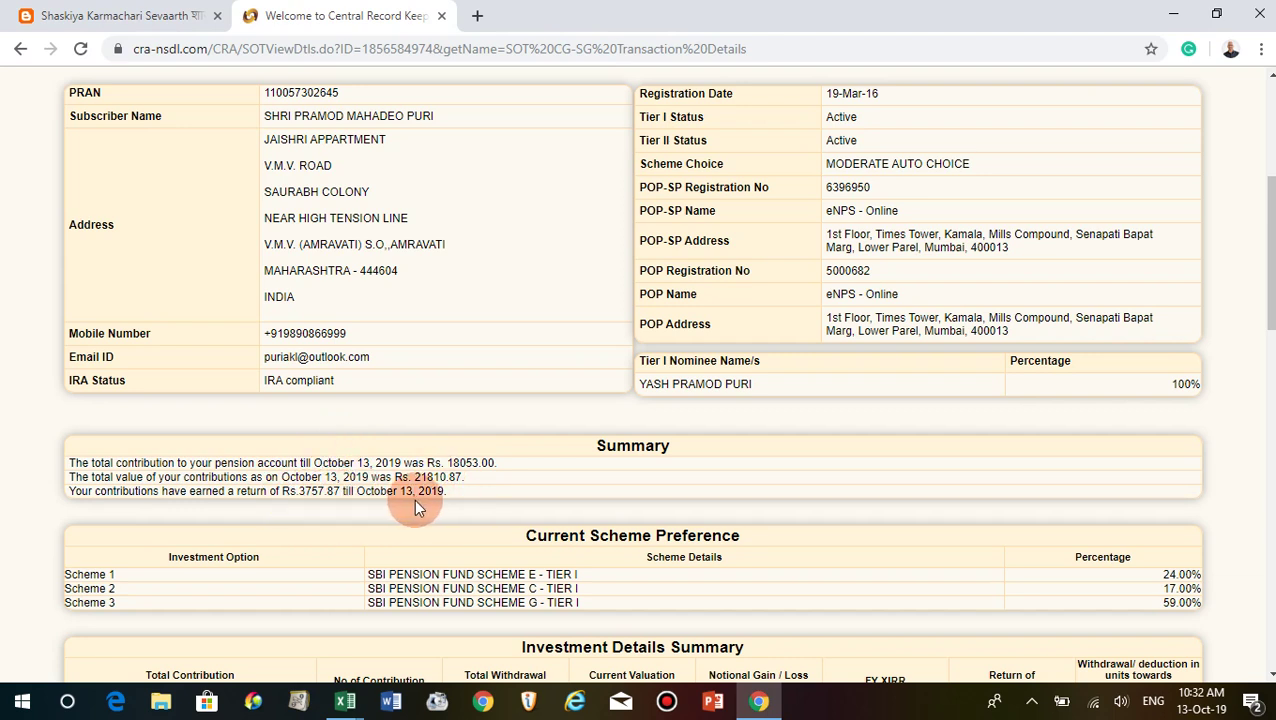
scroll(920, 546, "down", 1)
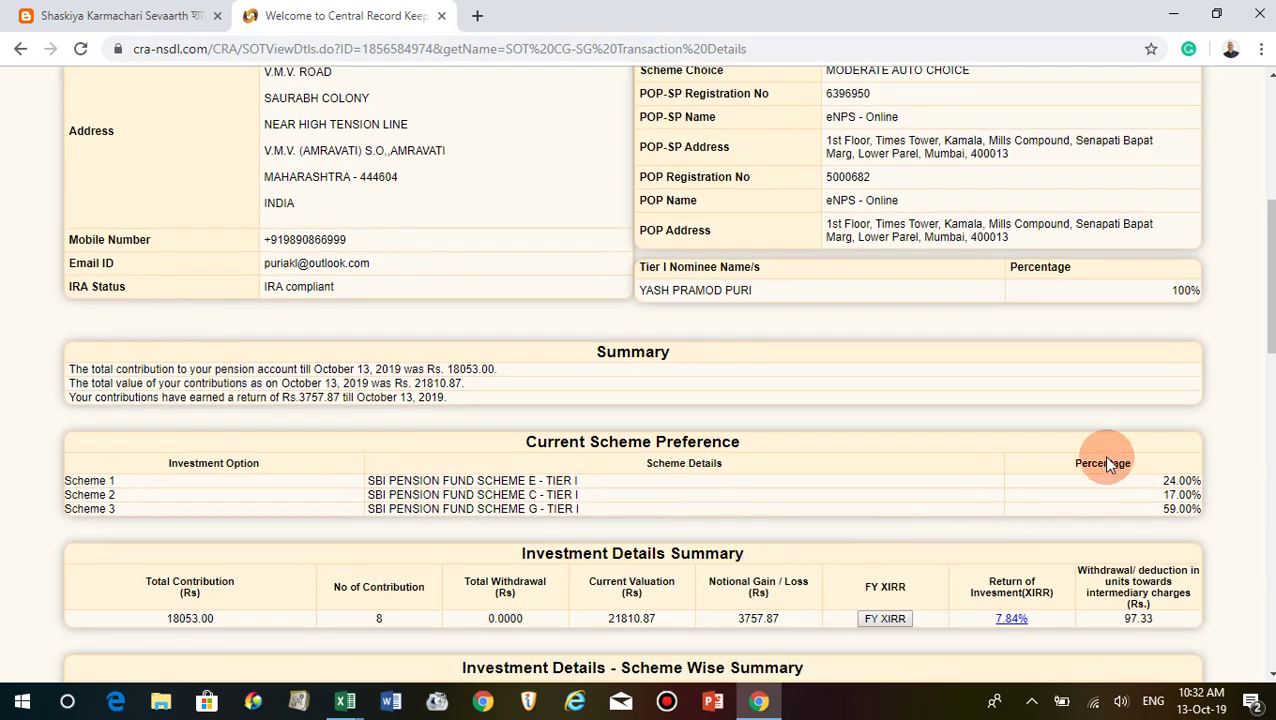
scroll(1015, 490, "down", 2)
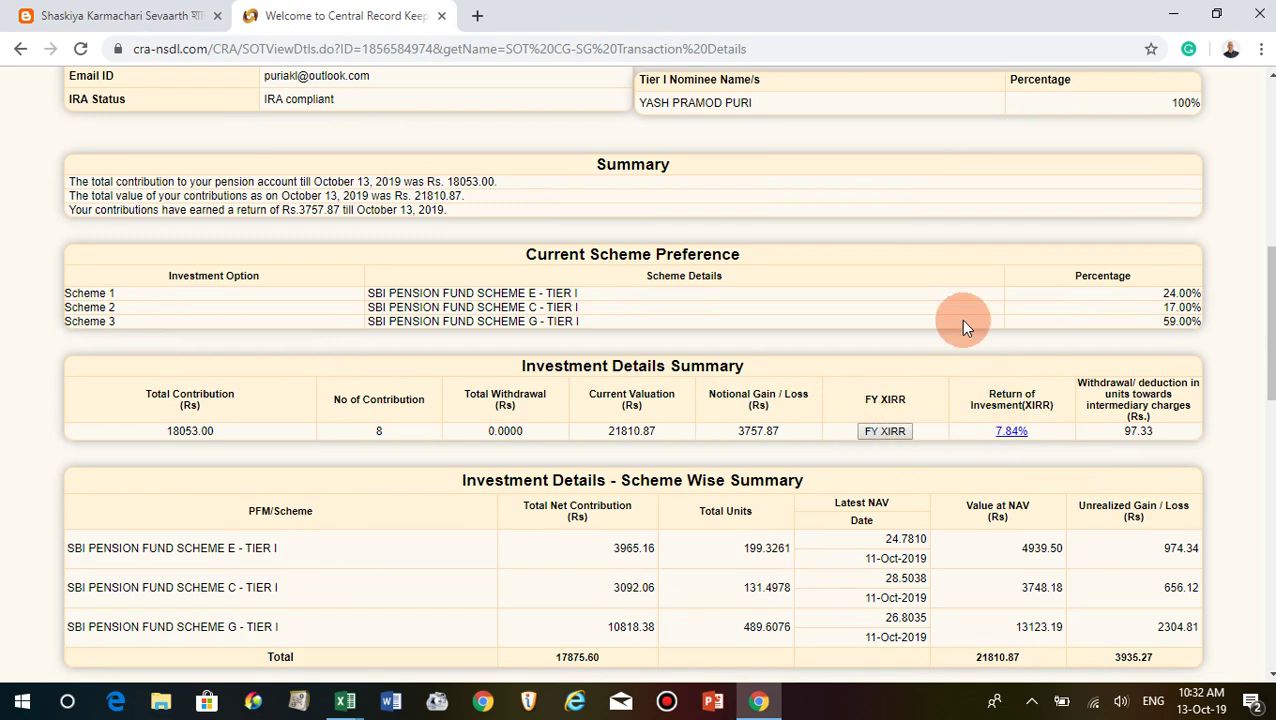
View the transactions behind the Return of Investment (XIRR), close them, and calculate the FY XIRR for the Tier I account.
left_click(1012, 432)
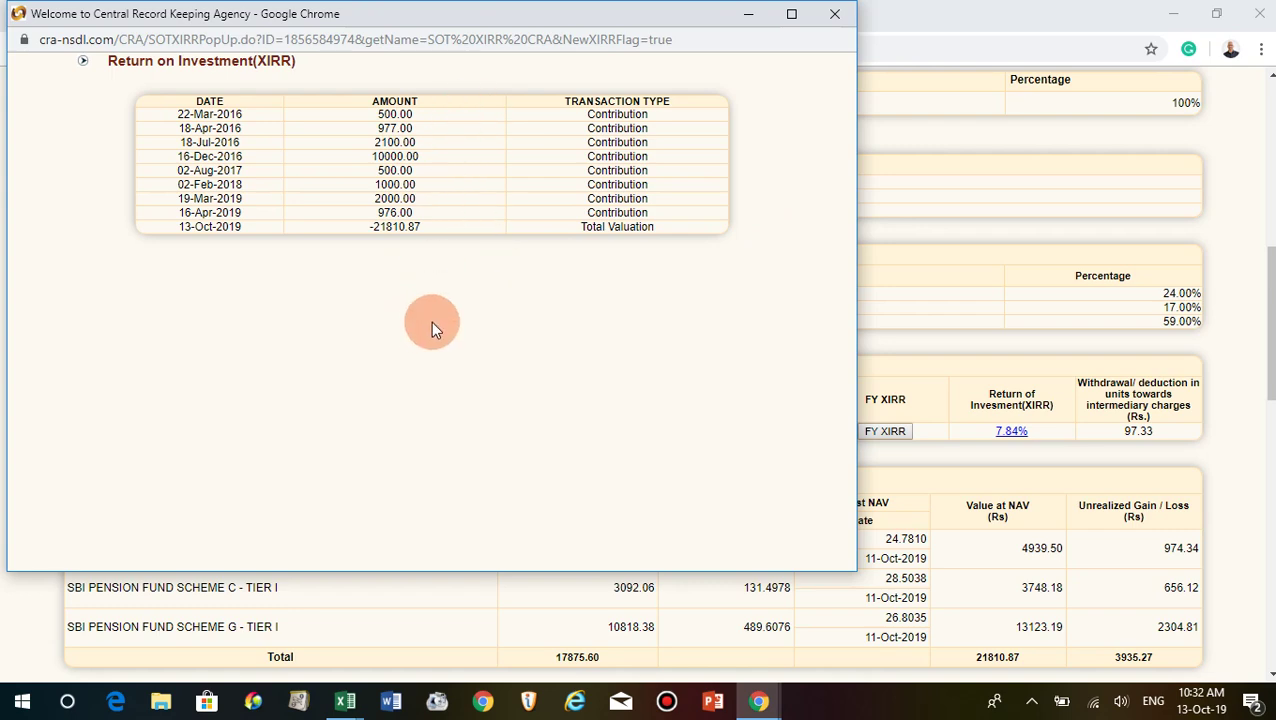
left_click(835, 14)
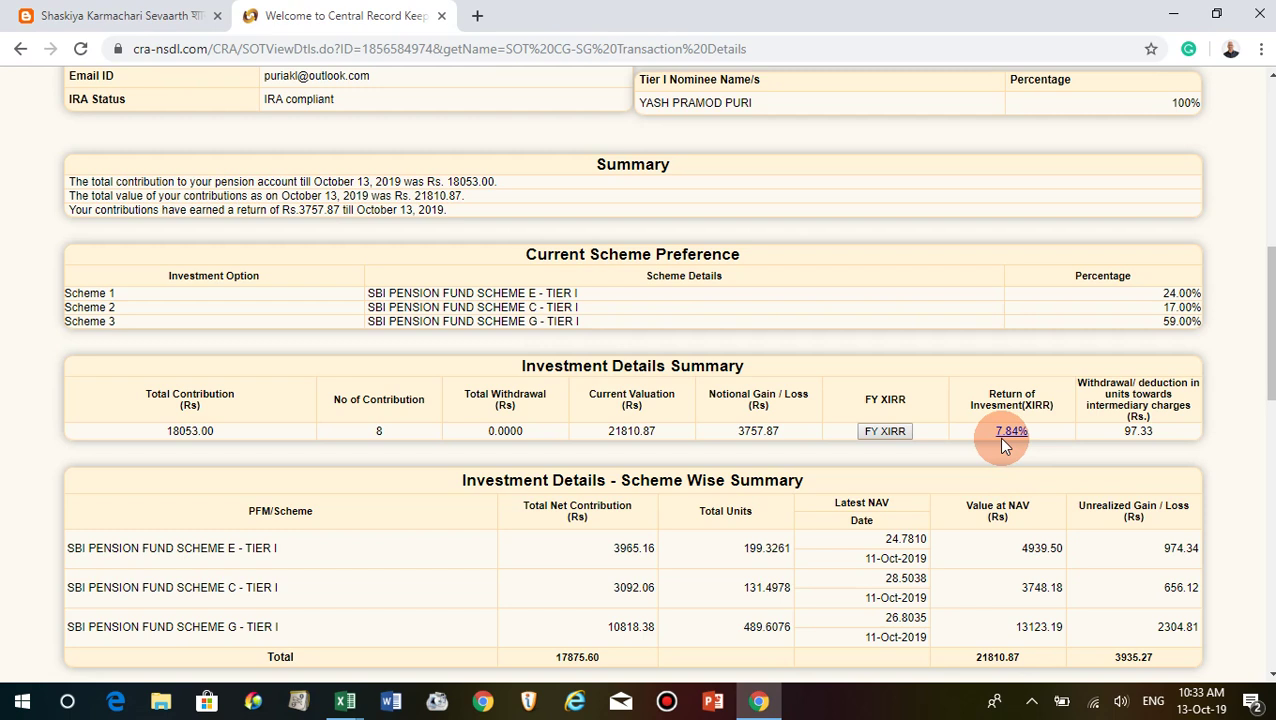
left_click(893, 437)
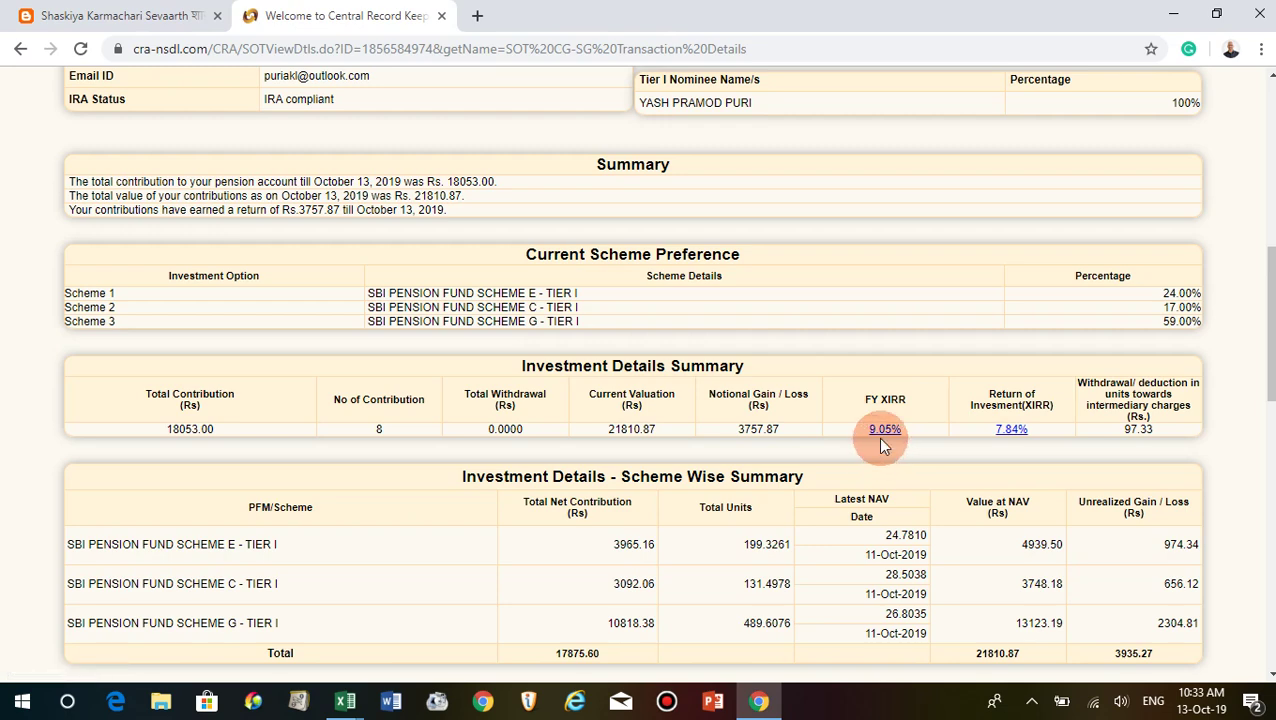
Examine the Tier I statement's scheme-wise summary, contribution and redemption details, transaction details and notes.
scroll(790, 470, "down", 1)
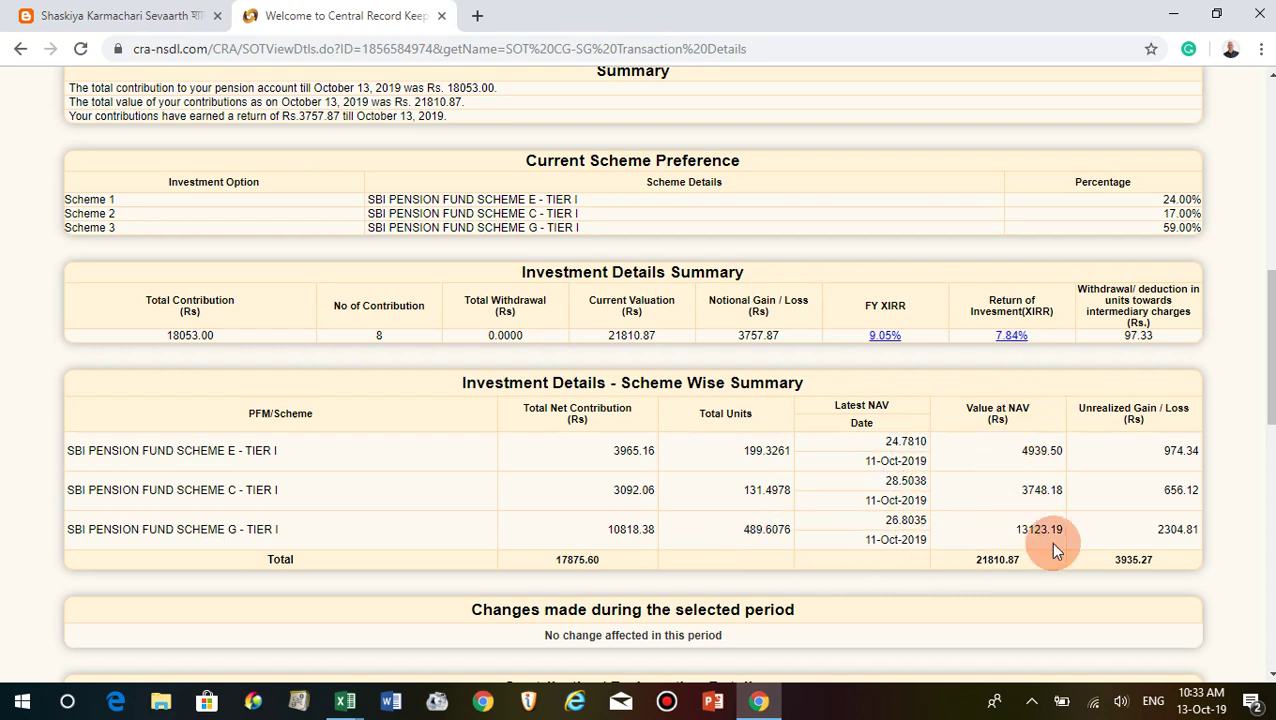
scroll(770, 535, "down", 1)
scroll(770, 535, "down", 5)
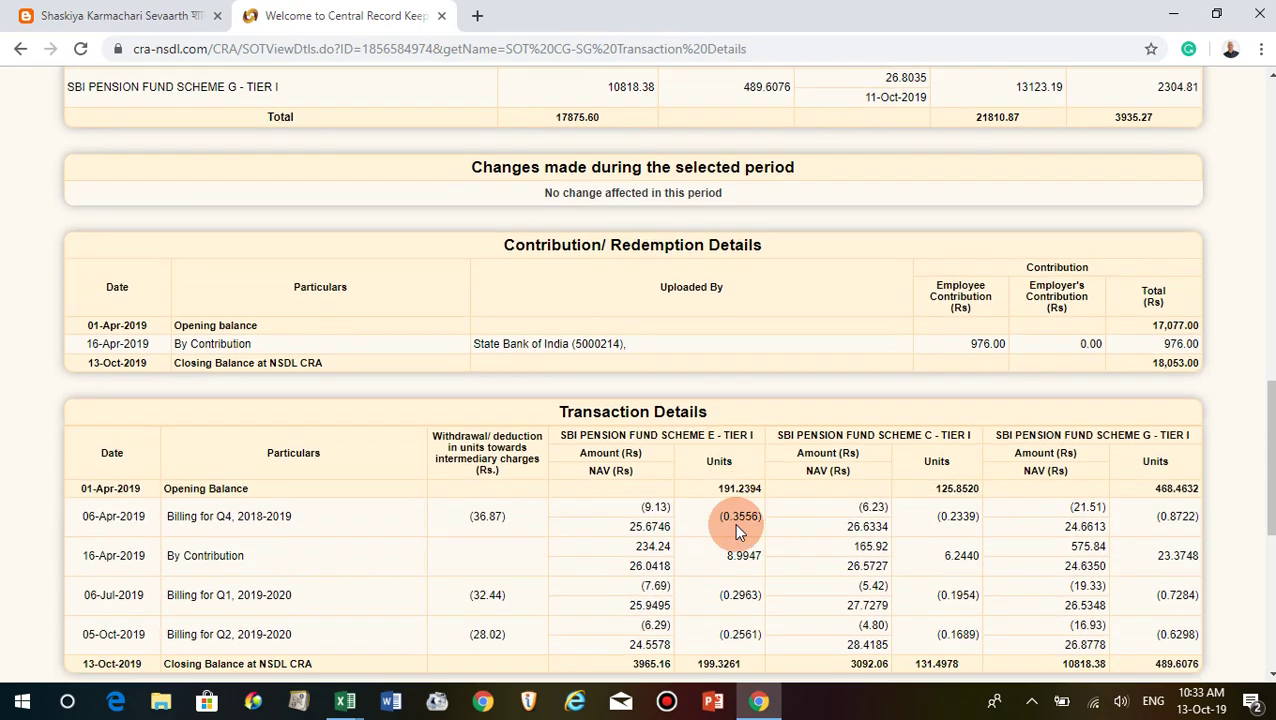
scroll(730, 520, "down", 2)
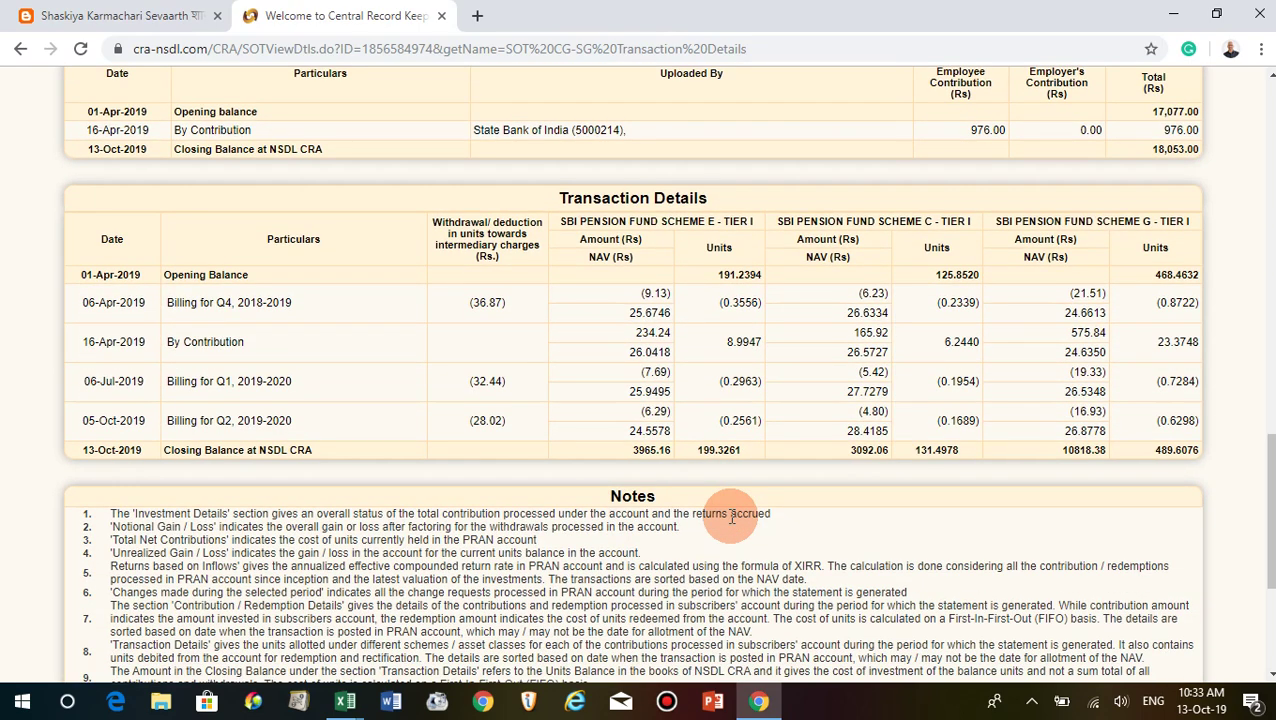
scroll(740, 515, "up", 15)
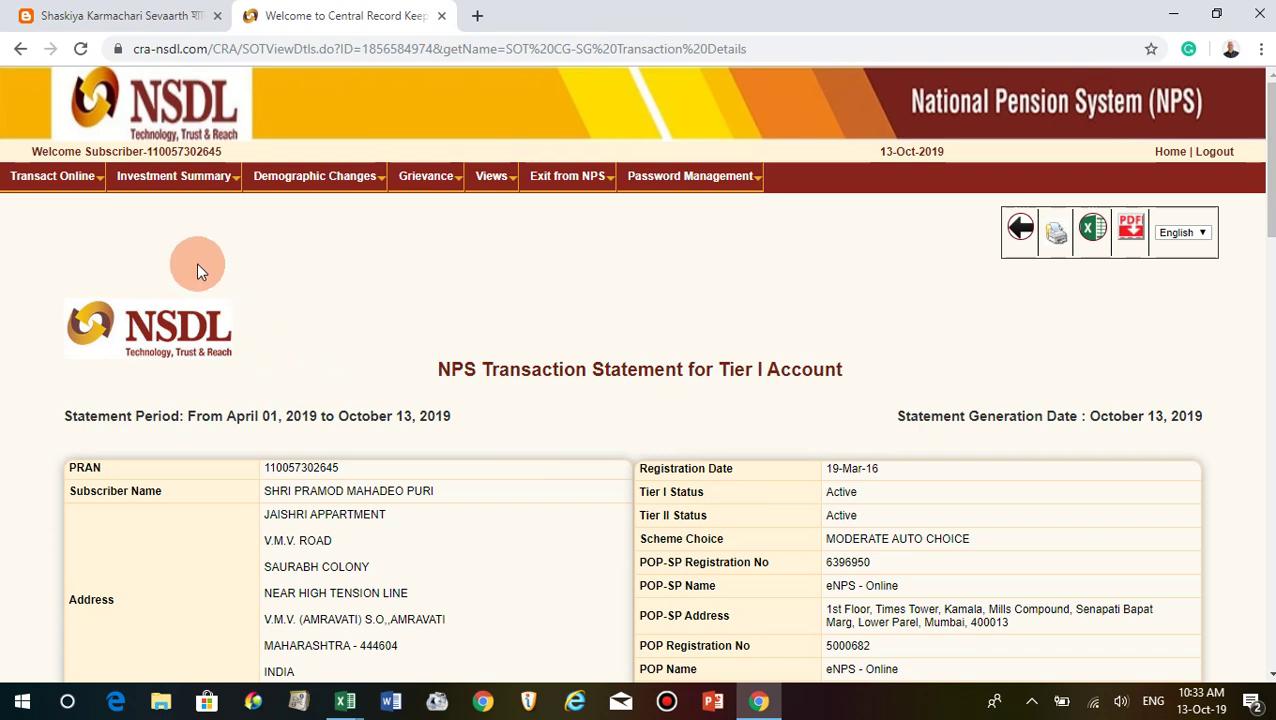
Reopen the Transaction Statement page and generate the 2019-2020 statement for all quarters with the tier type set to Tier-2.
mouse_move(175, 180)
left_click(162, 210)
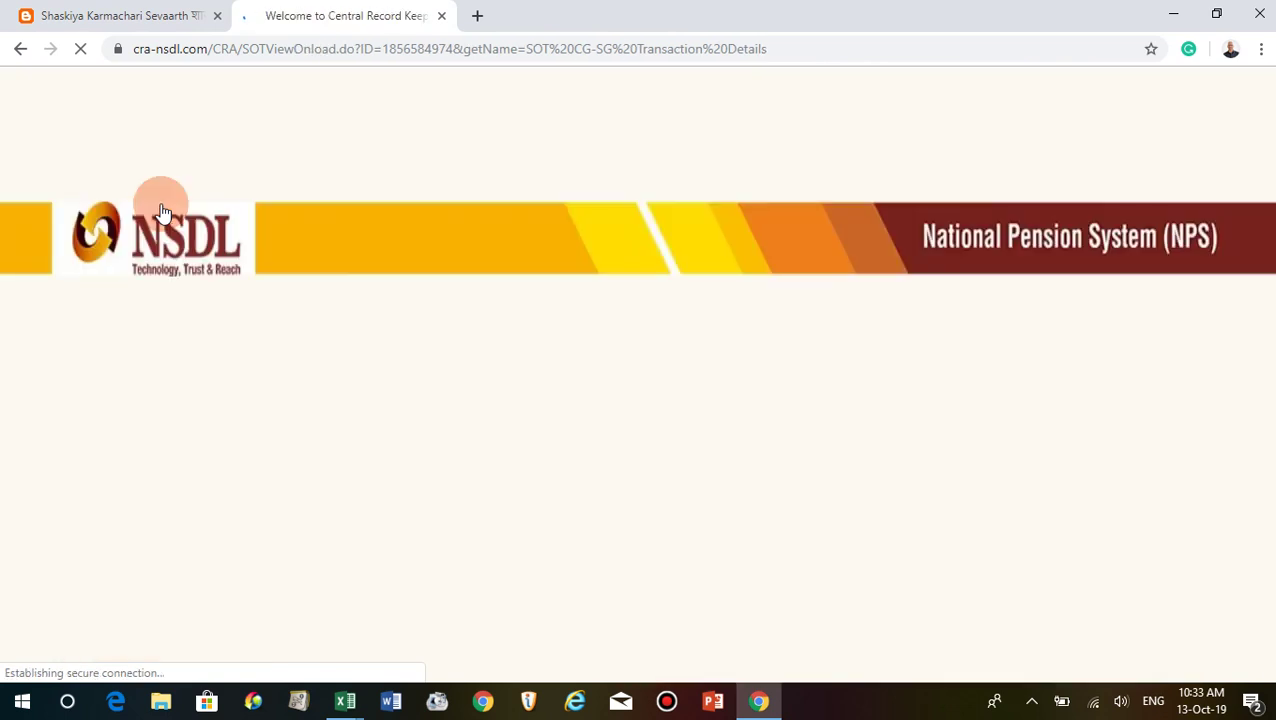
left_click(347, 288)
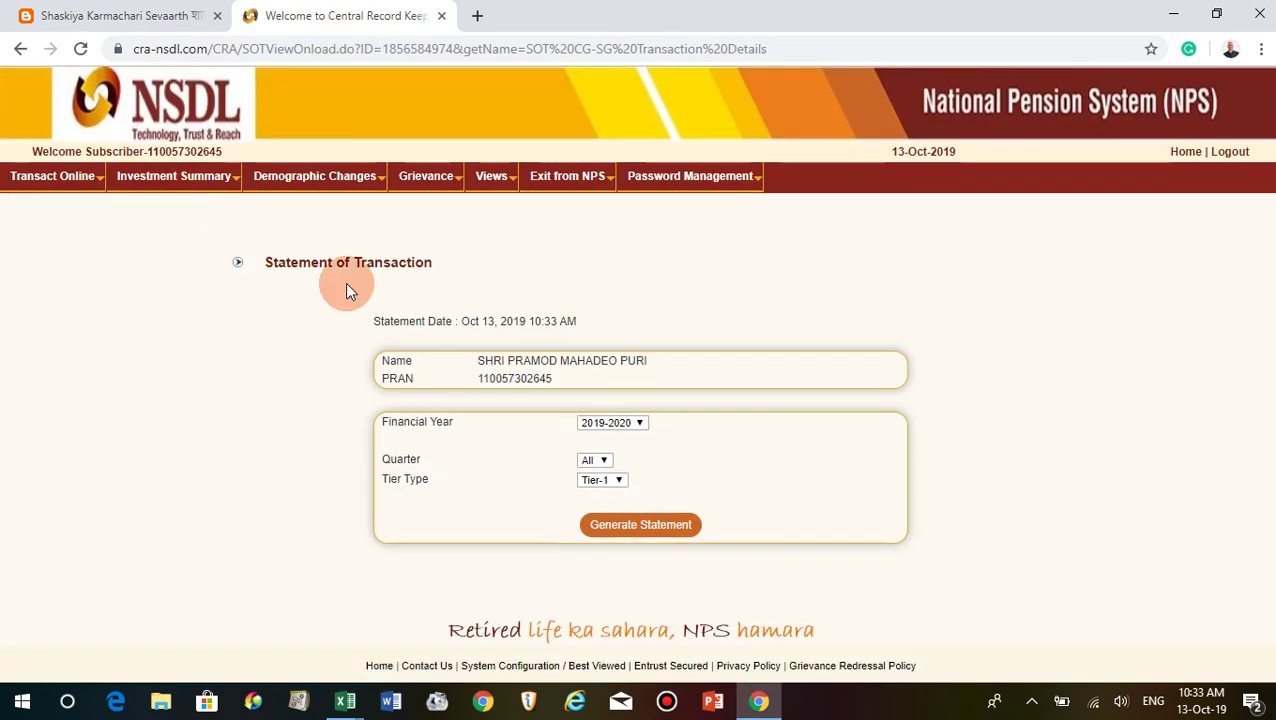
left_click(600, 479)
left_click(605, 534)
left_click(948, 505)
left_click(642, 524)
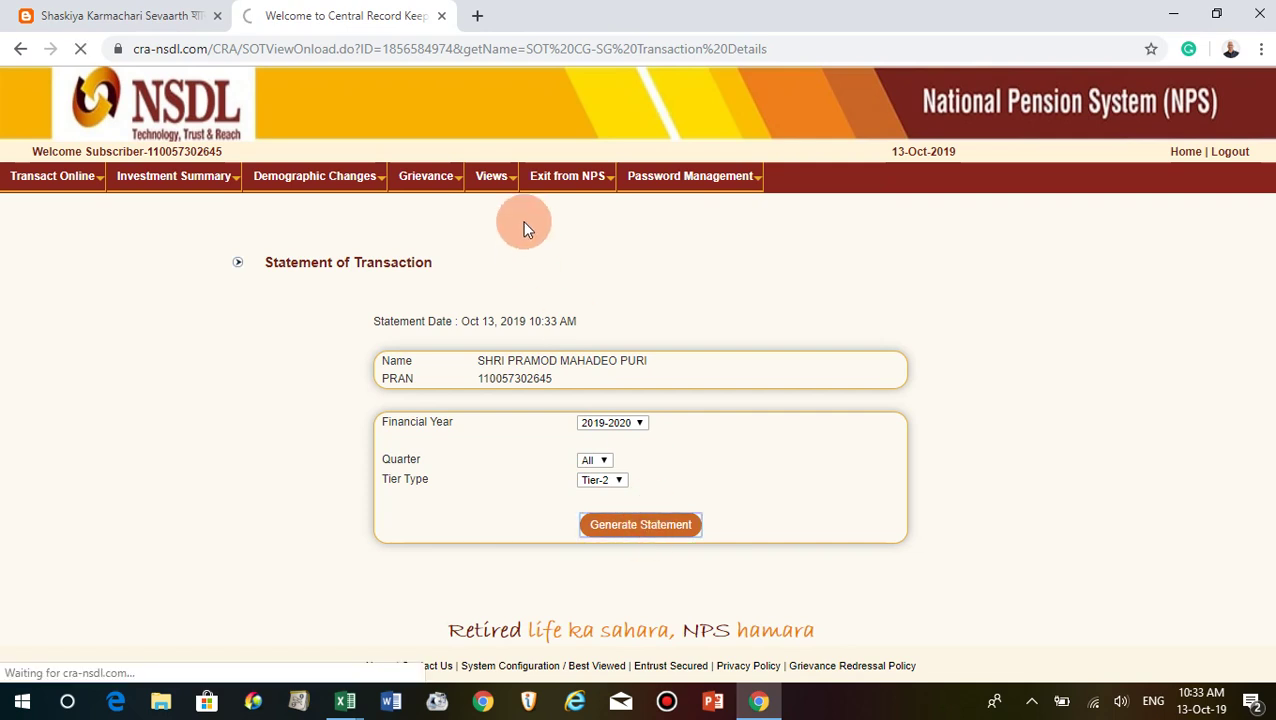
mouse_move(565, 190)
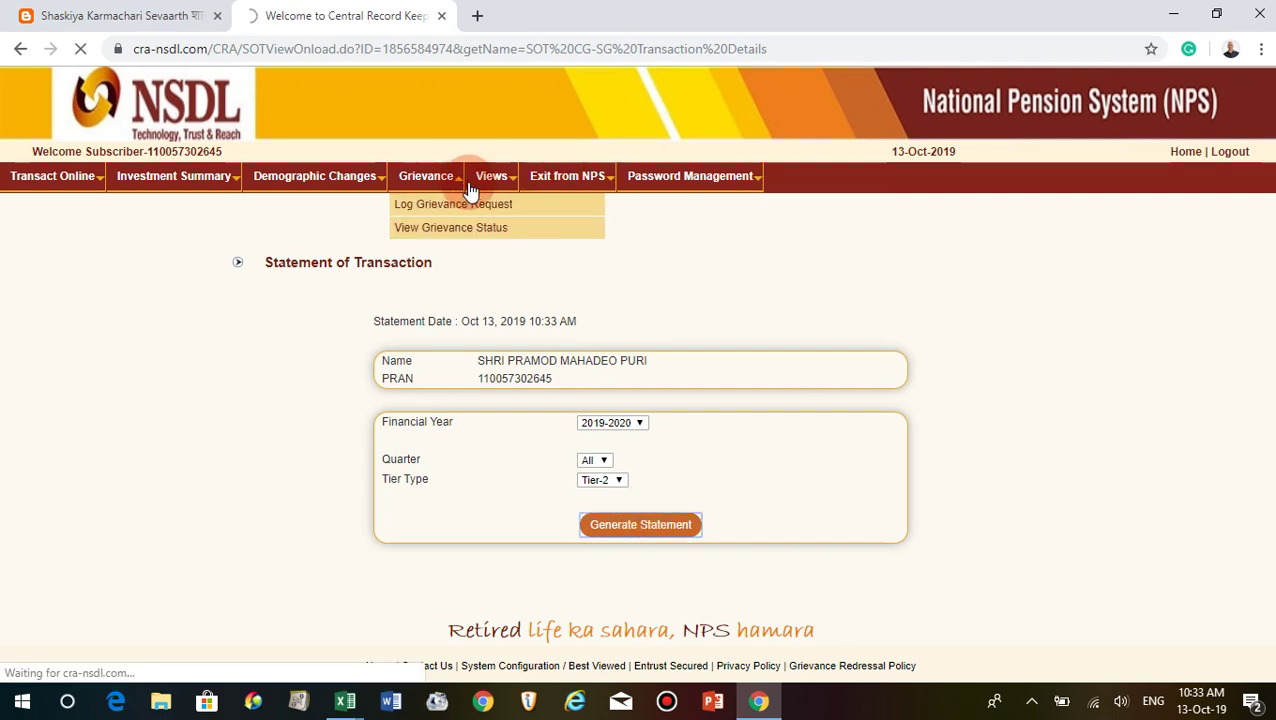
mouse_move(487, 191)
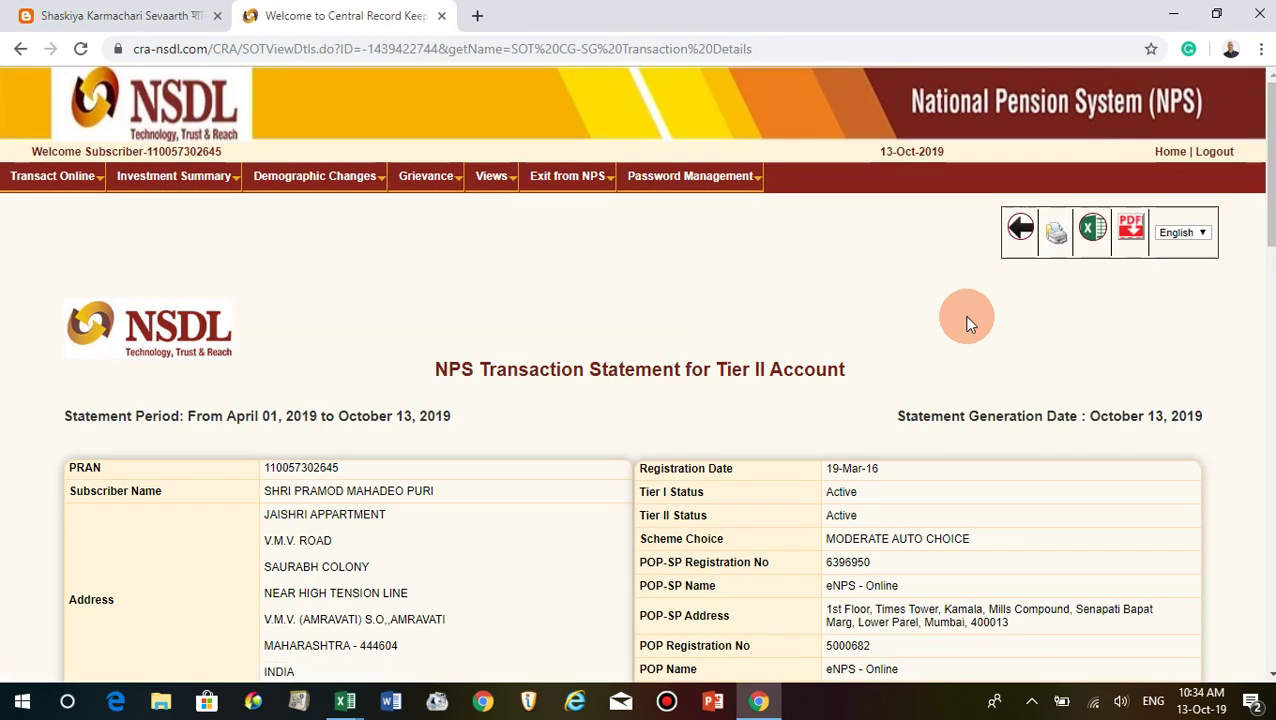
Review the Tier II statement's account details, summary and scheme preference, then view and close the transactions behind its Return of Investment (XIRR).
scroll(850, 415, "down", 1)
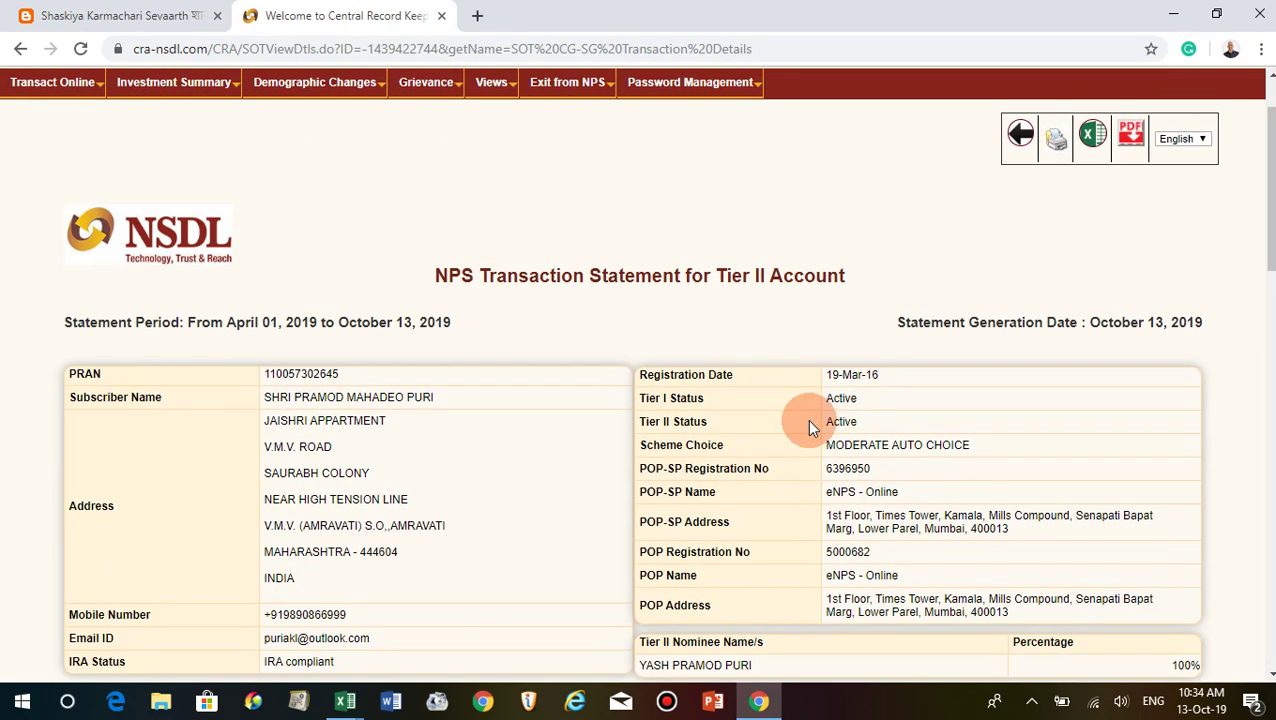
scroll(716, 497, "down", 5)
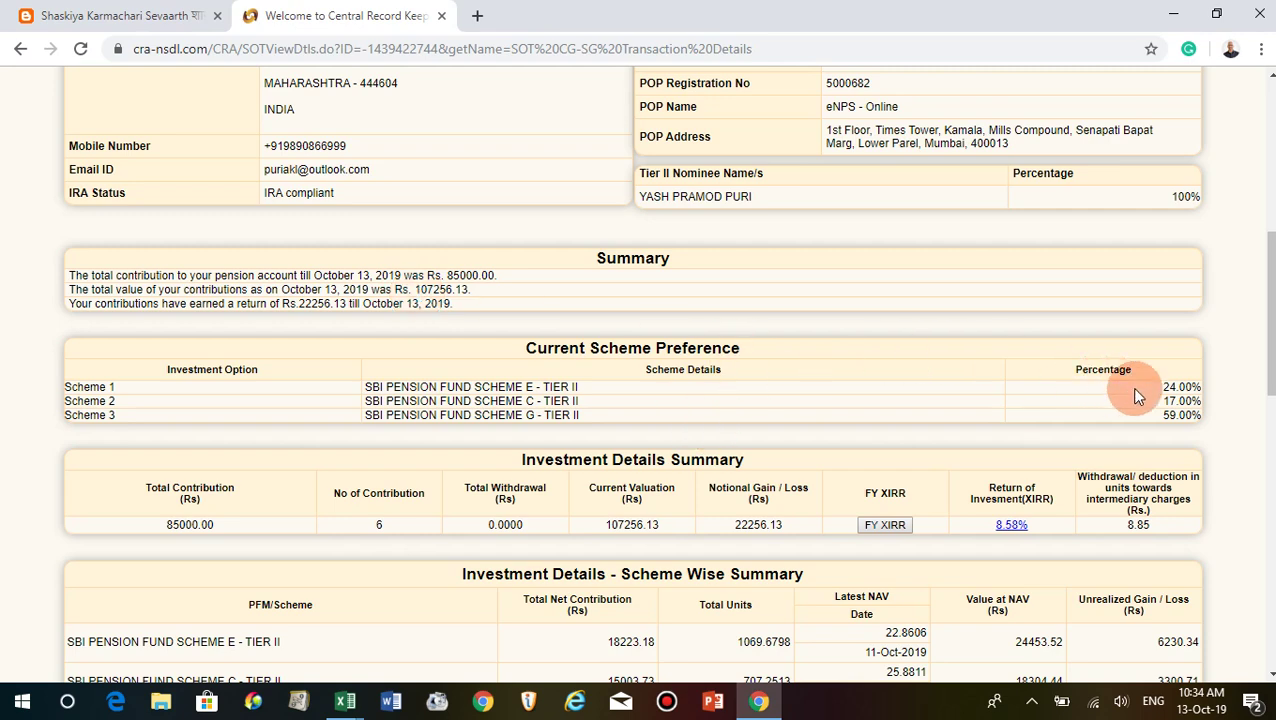
scroll(917, 526, "down", 1)
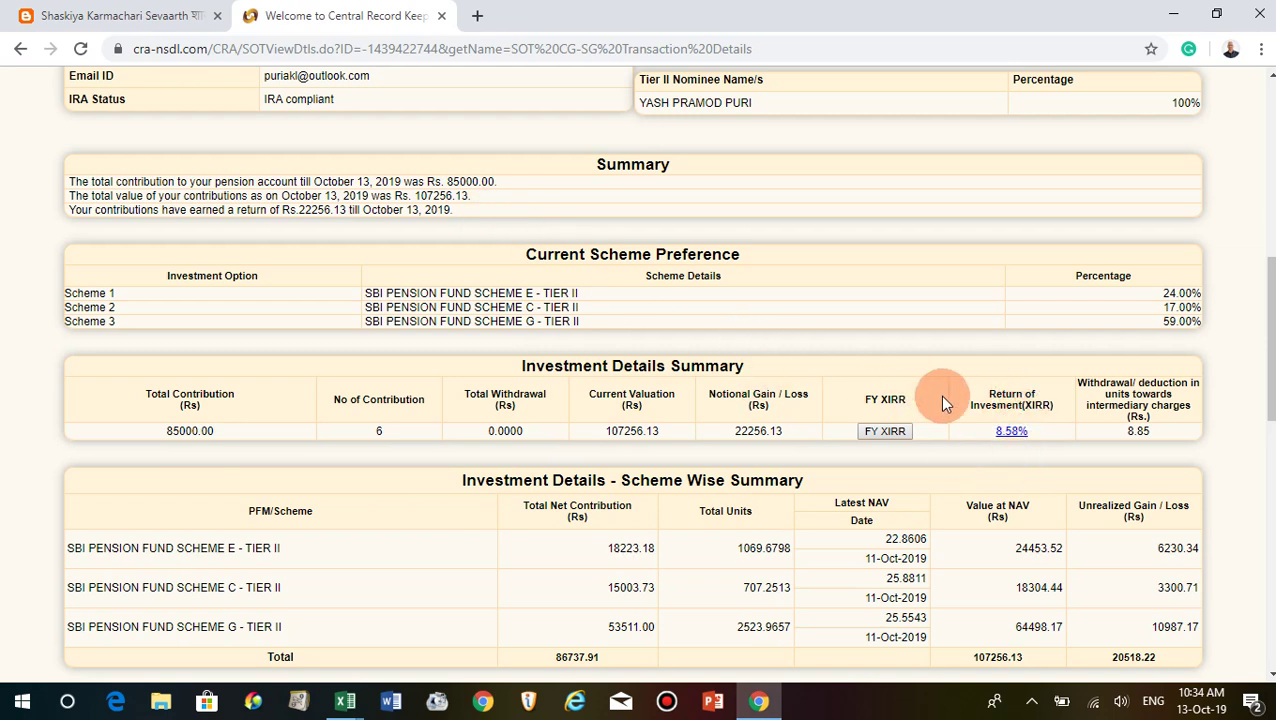
left_click(1020, 436)
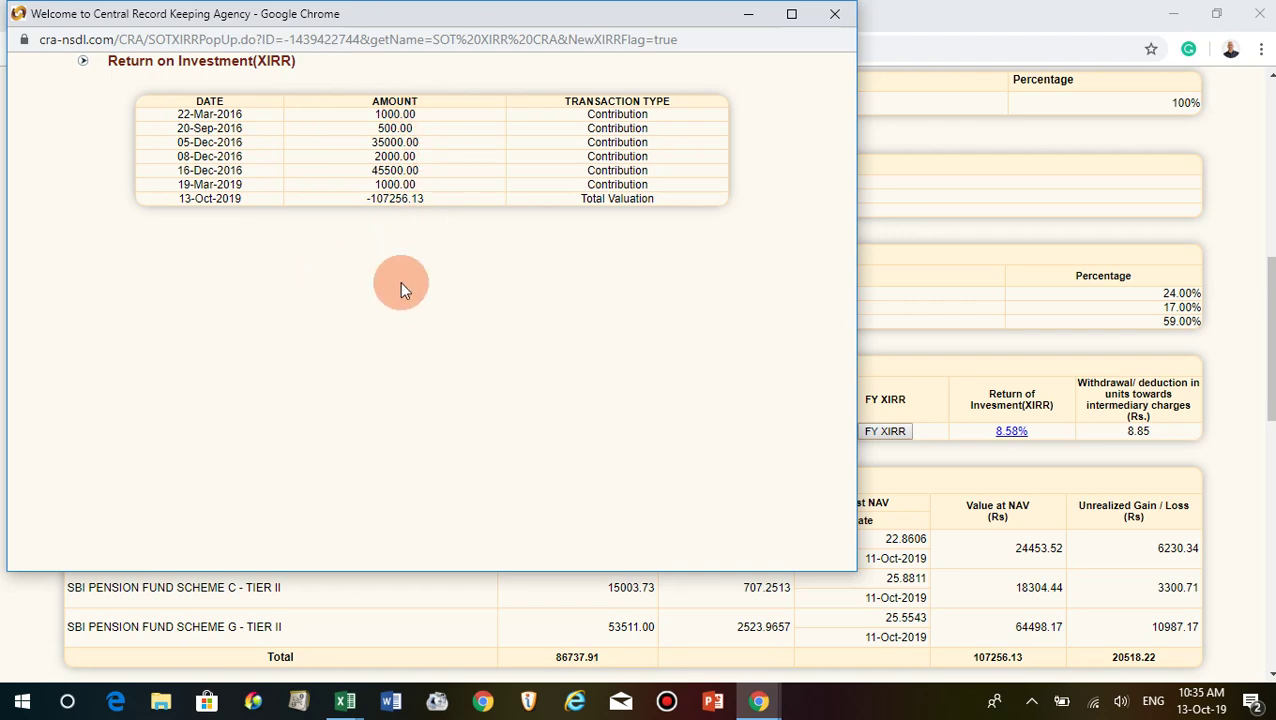
left_click(843, 16)
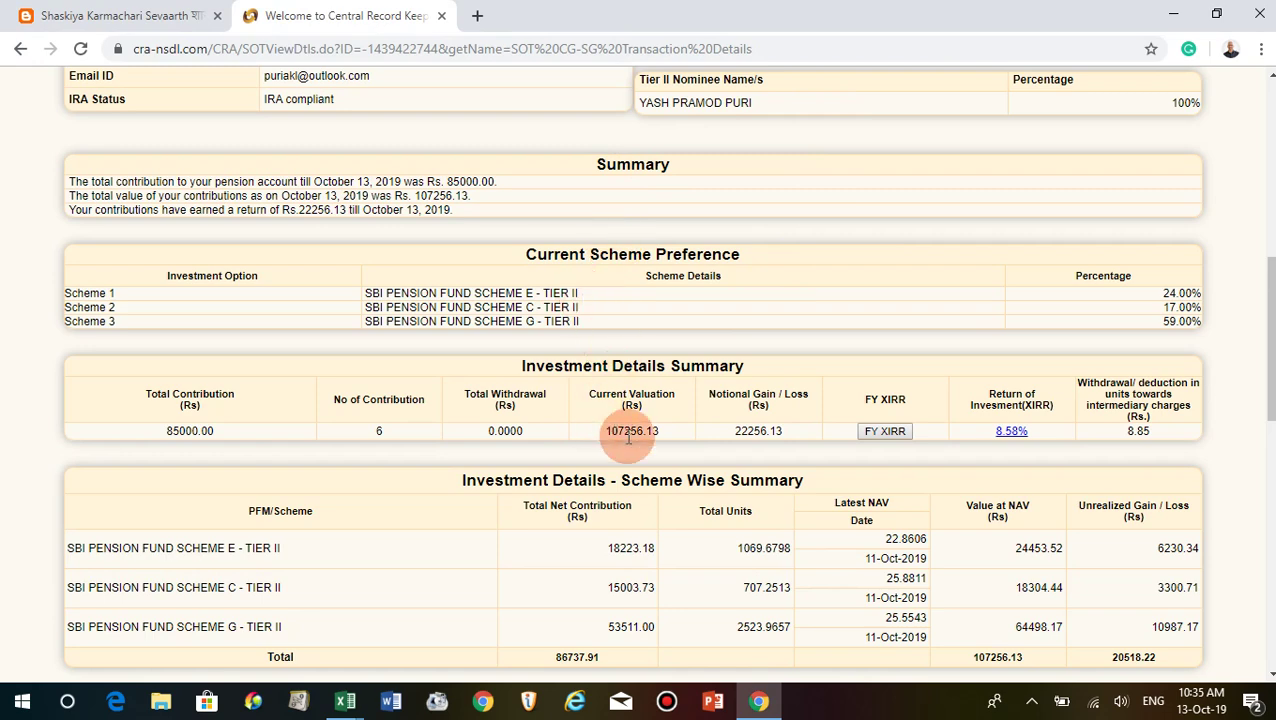
Examine the Tier II statement's scheme-wise summary, changes during the period, contribution and redemption details, and transaction details.
scroll(628, 437, "down", 2)
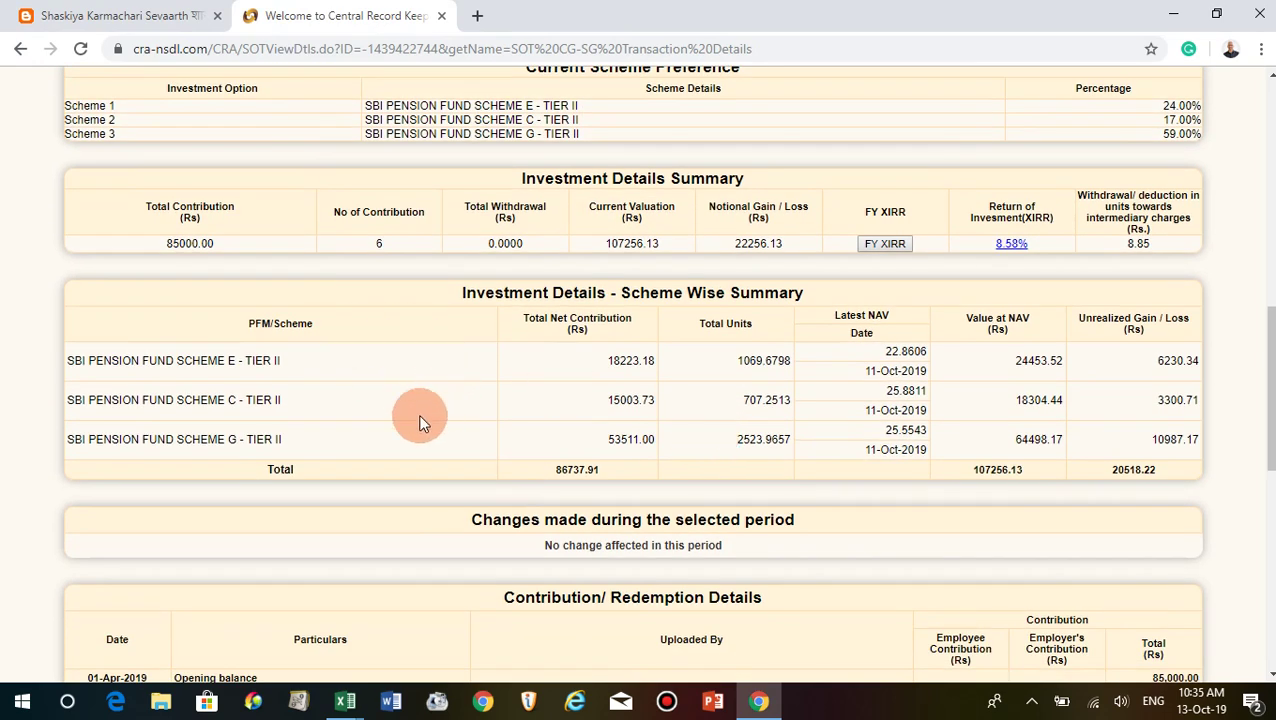
scroll(619, 376, "down", 2)
scroll(619, 378, "down", 3)
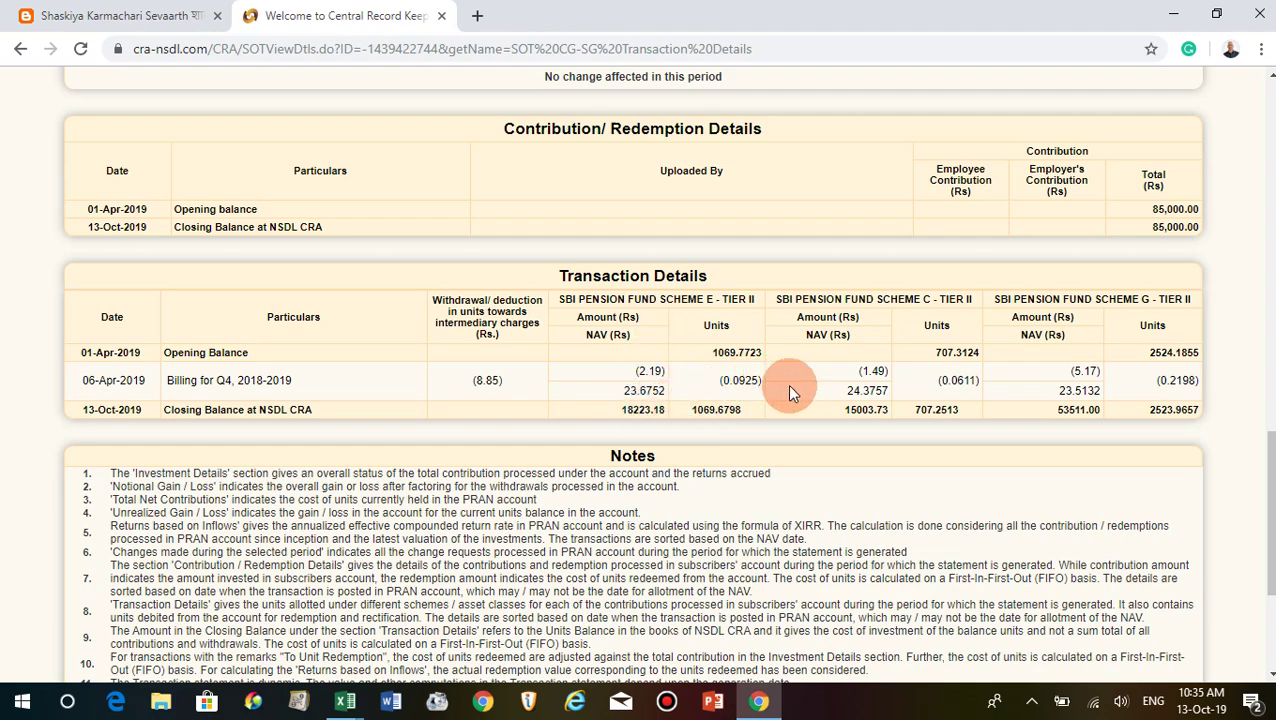
scroll(936, 440, "down", 1)
scroll(499, 456, "up", 10)
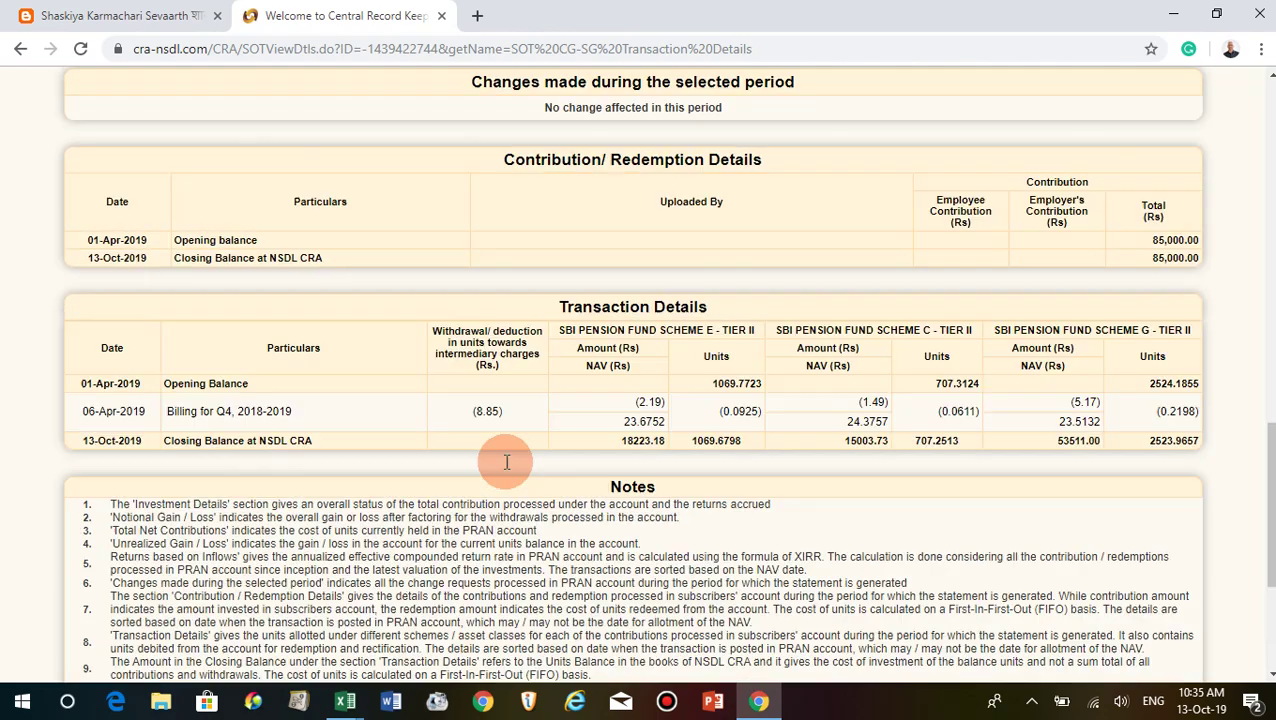
scroll(505, 468, "up", 2)
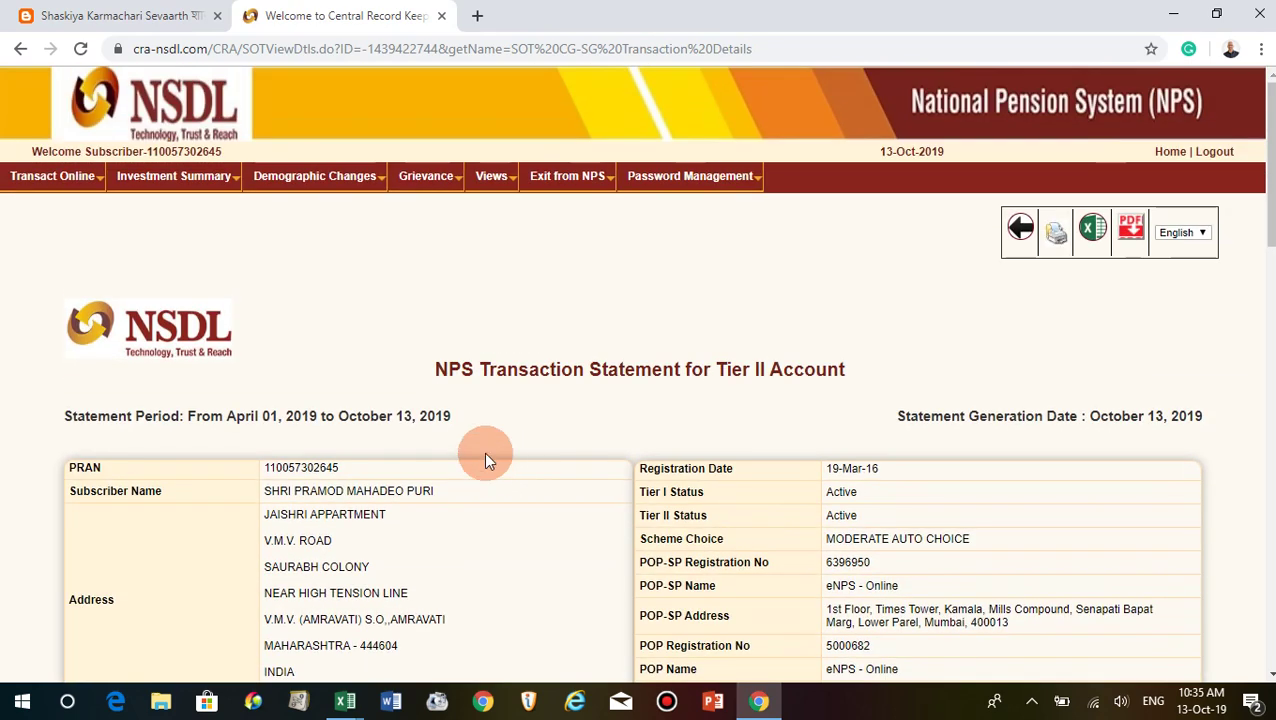
Open the Holding Statement and review the subscriber's account details and the Tier I account holding summary.
mouse_move(170, 178)
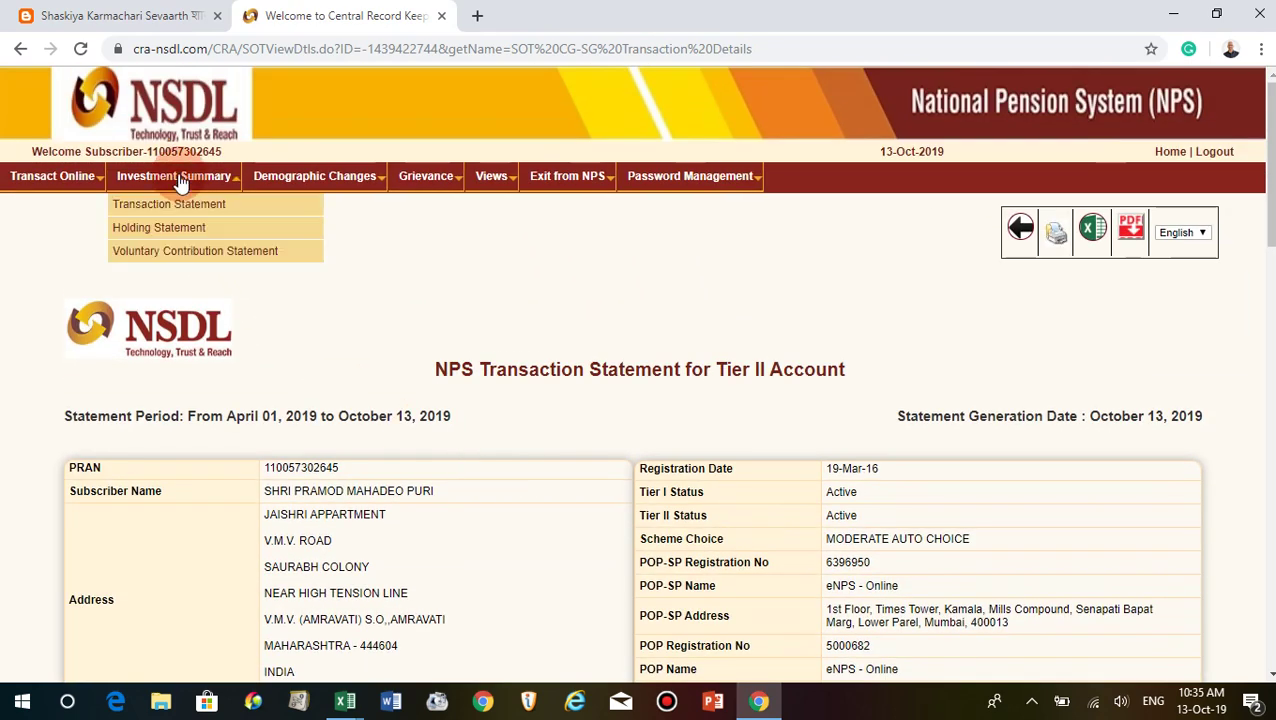
left_click(162, 229)
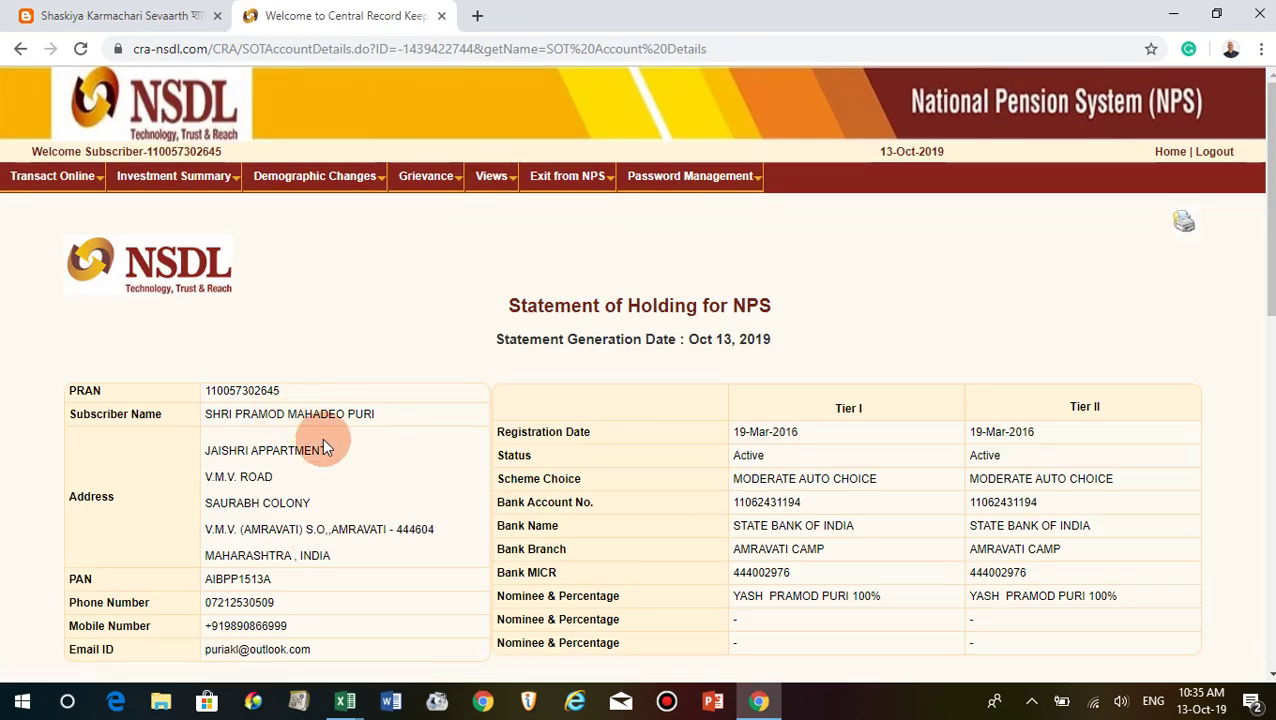
scroll(322, 438, "down", 1)
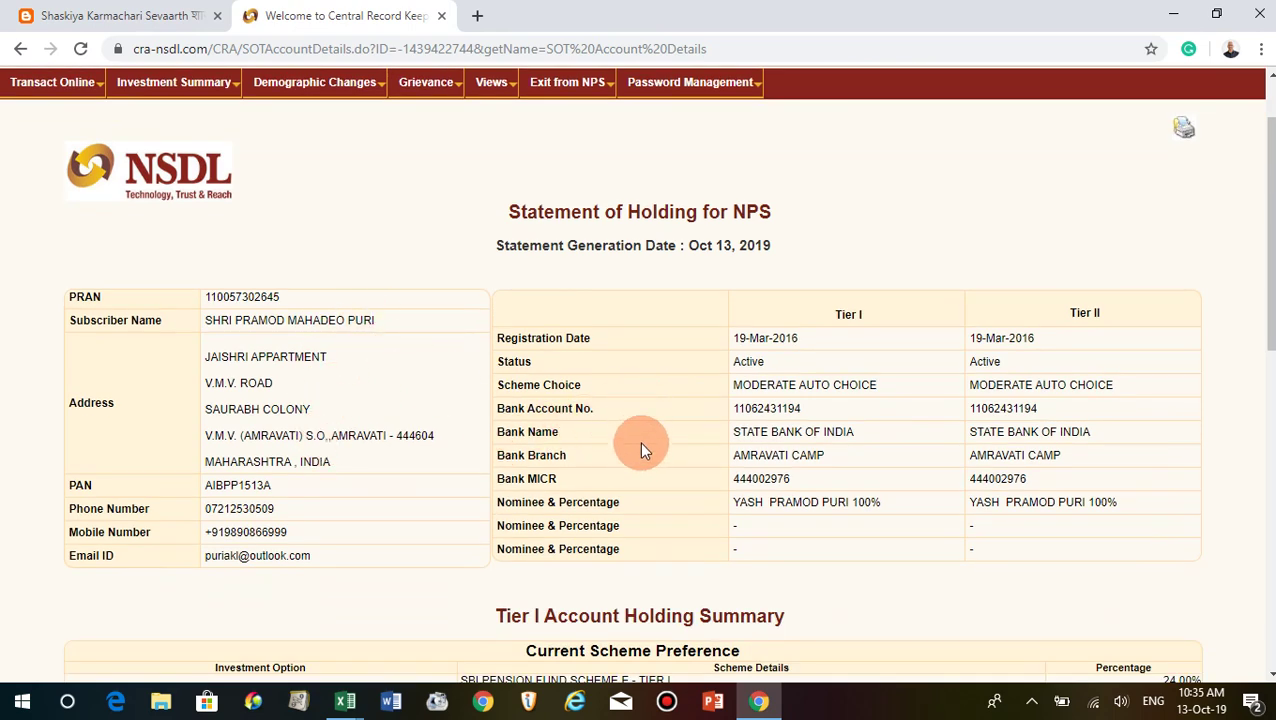
scroll(636, 452, "down", 3)
scroll(925, 490, "down", 1)
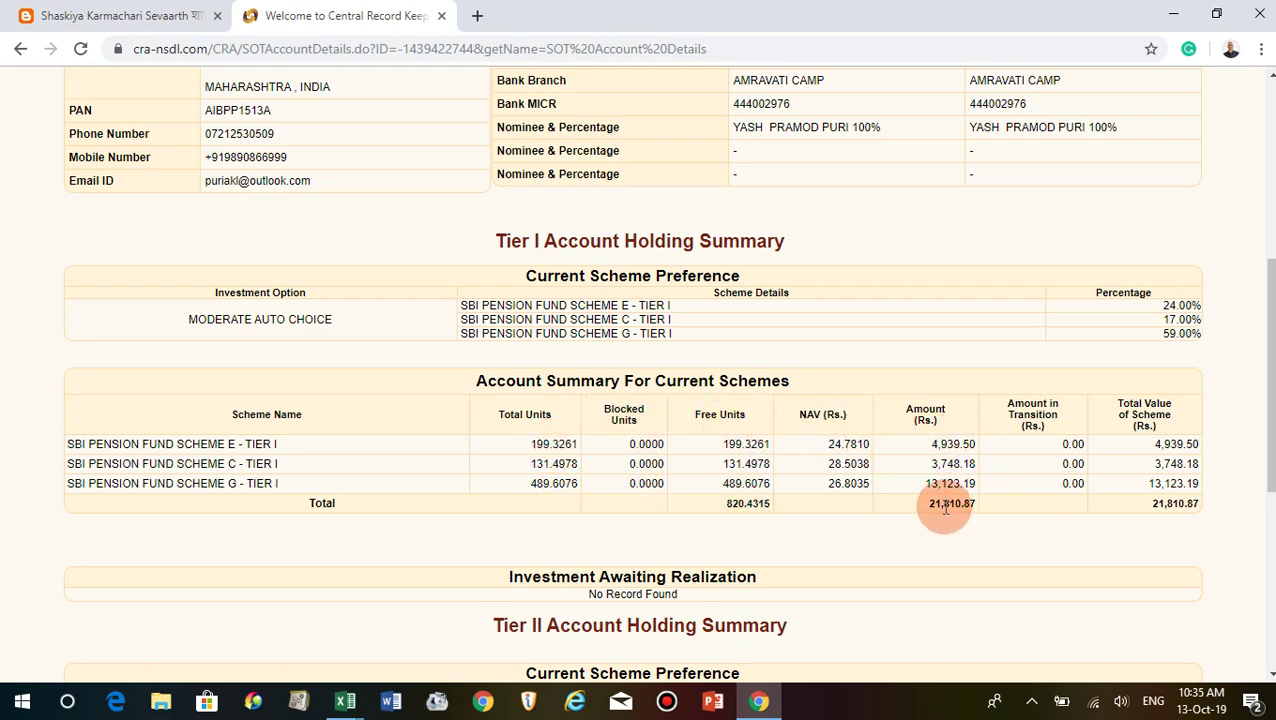
scroll(594, 466, "up", 5)
Reload the Holding Statement and compare the scheme preferences and account summaries of the Tier I and Tier II holdings.
mouse_move(173, 178)
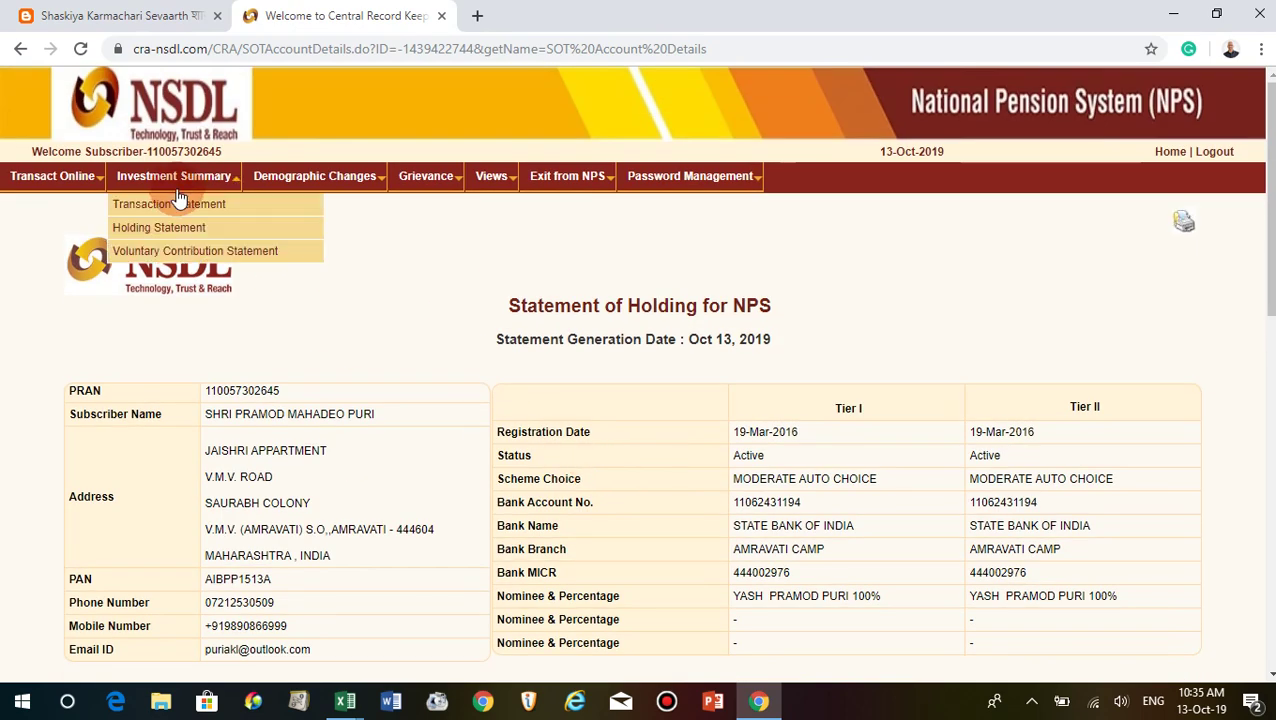
left_click(170, 230)
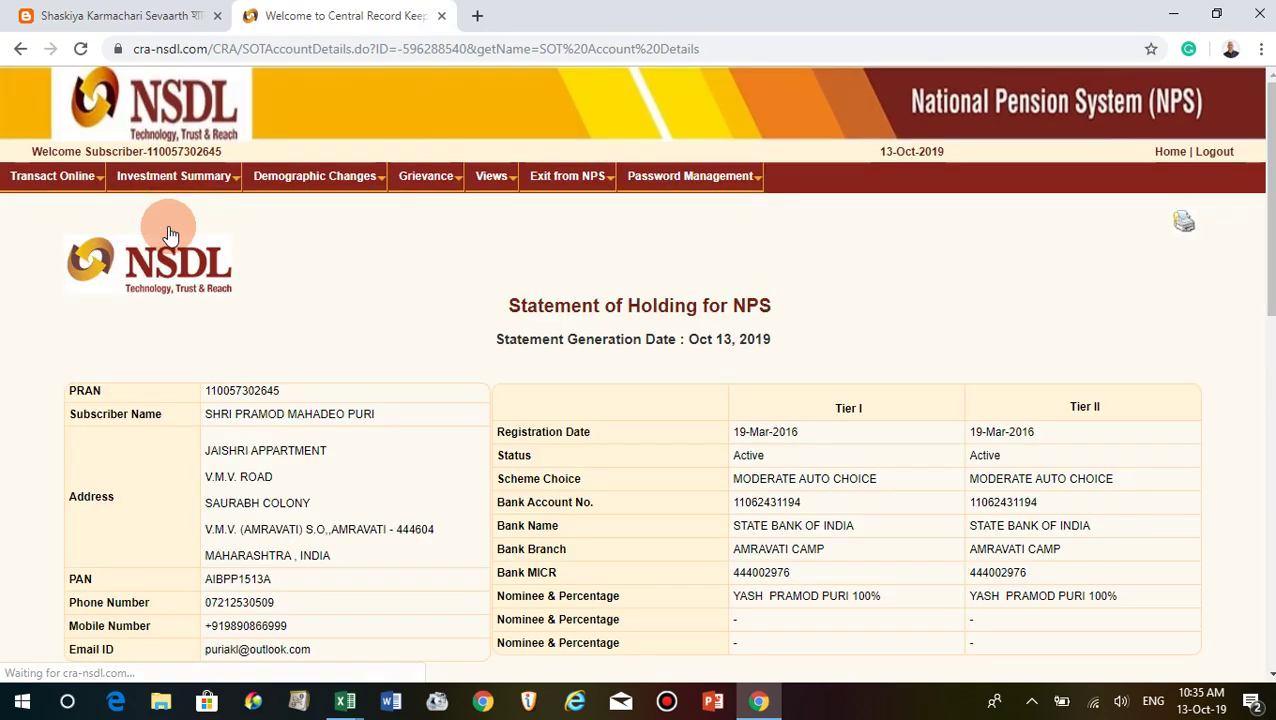
scroll(681, 440, "down", 4)
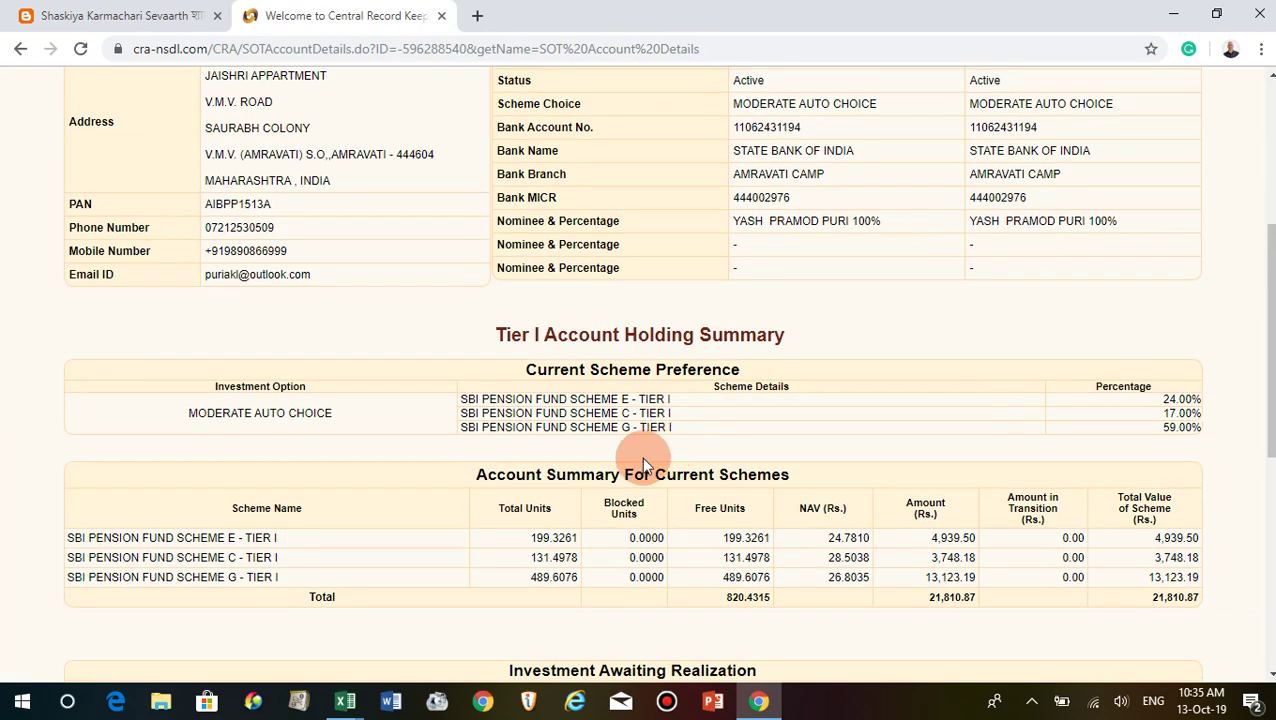
scroll(600, 457, "up", 4)
scroll(511, 452, "down", 5)
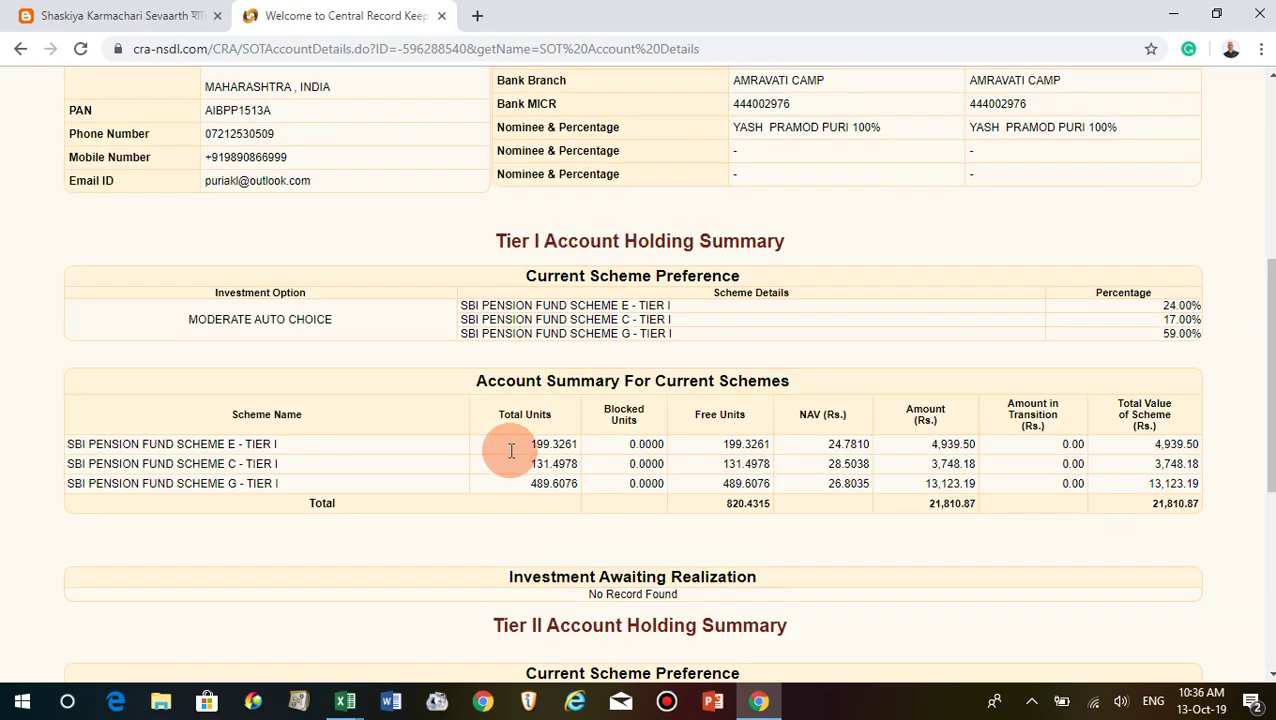
scroll(510, 456, "up", 3)
scroll(510, 456, "down", 8)
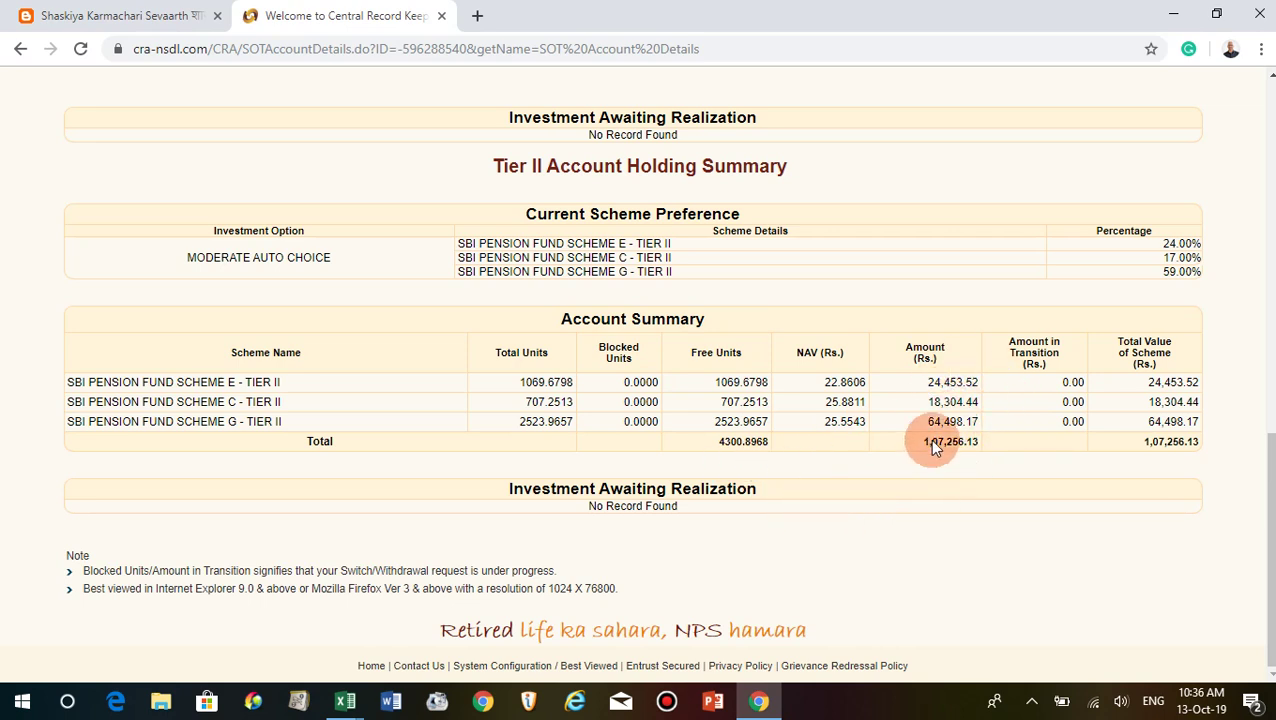
scroll(376, 456, "up", 10)
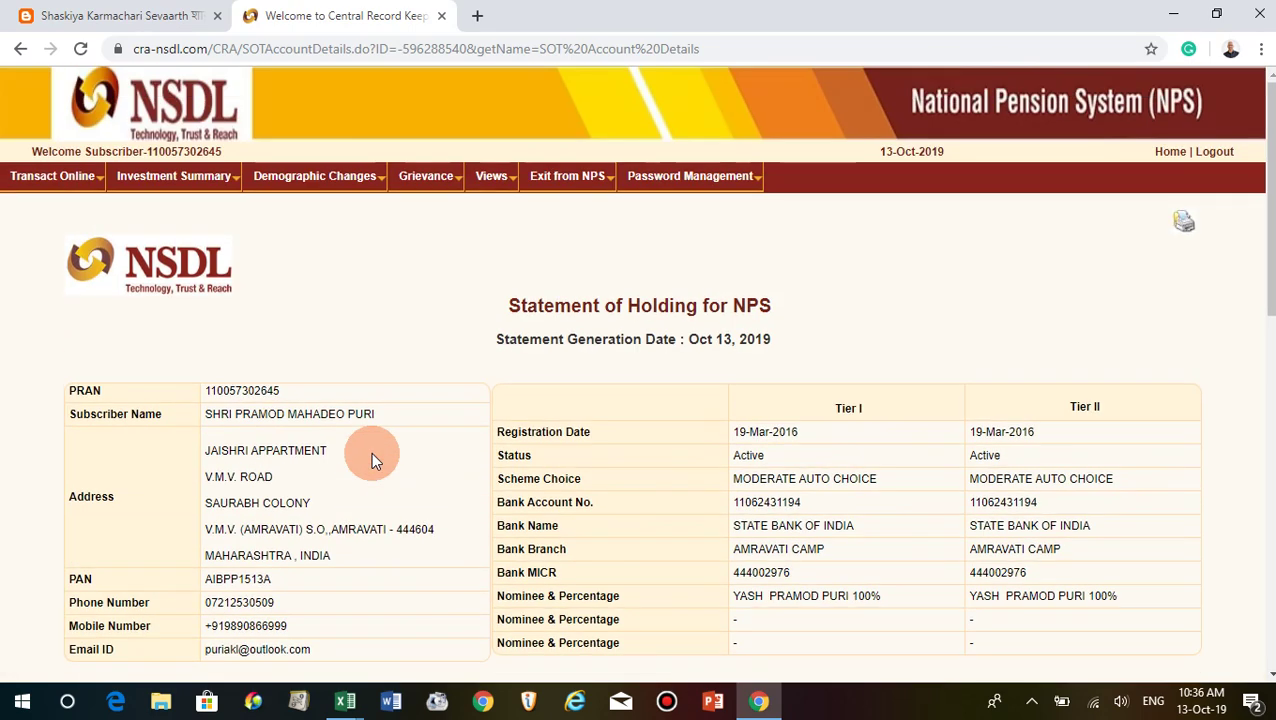
Generate the Tier-1 transaction statement for all quarters of financial year 2016-2017.
mouse_move(184, 175)
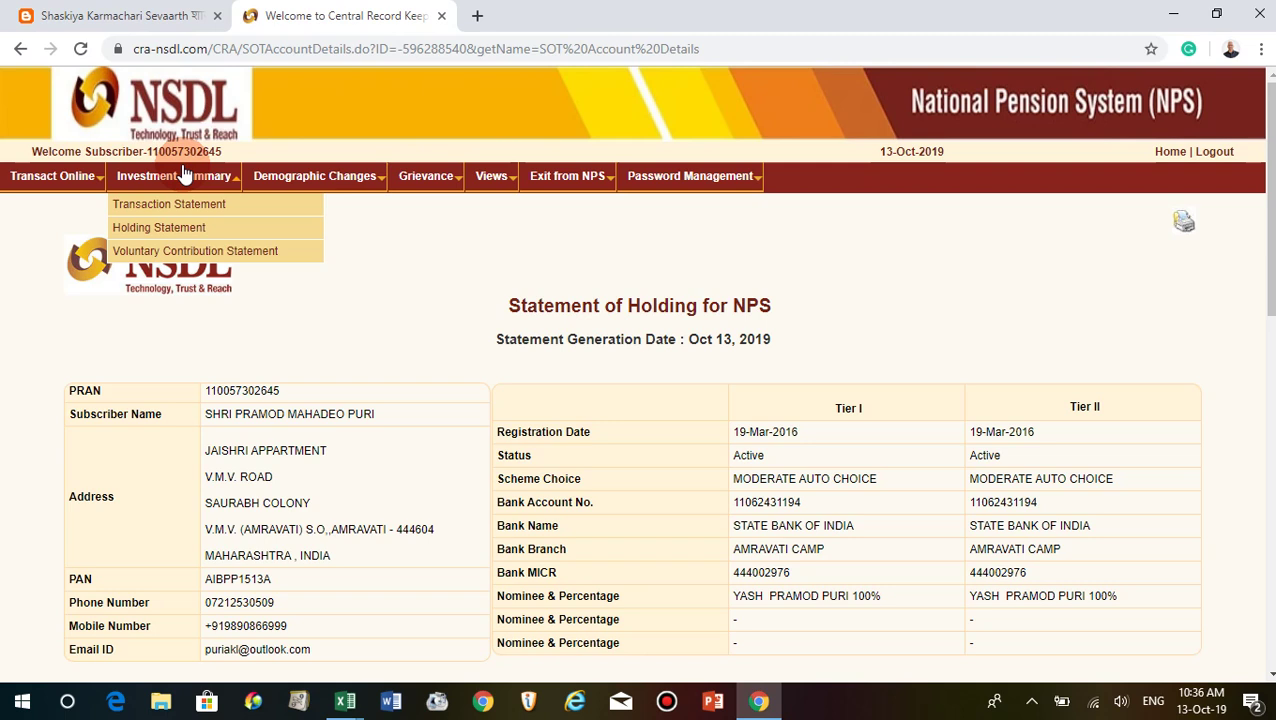
left_click(160, 206)
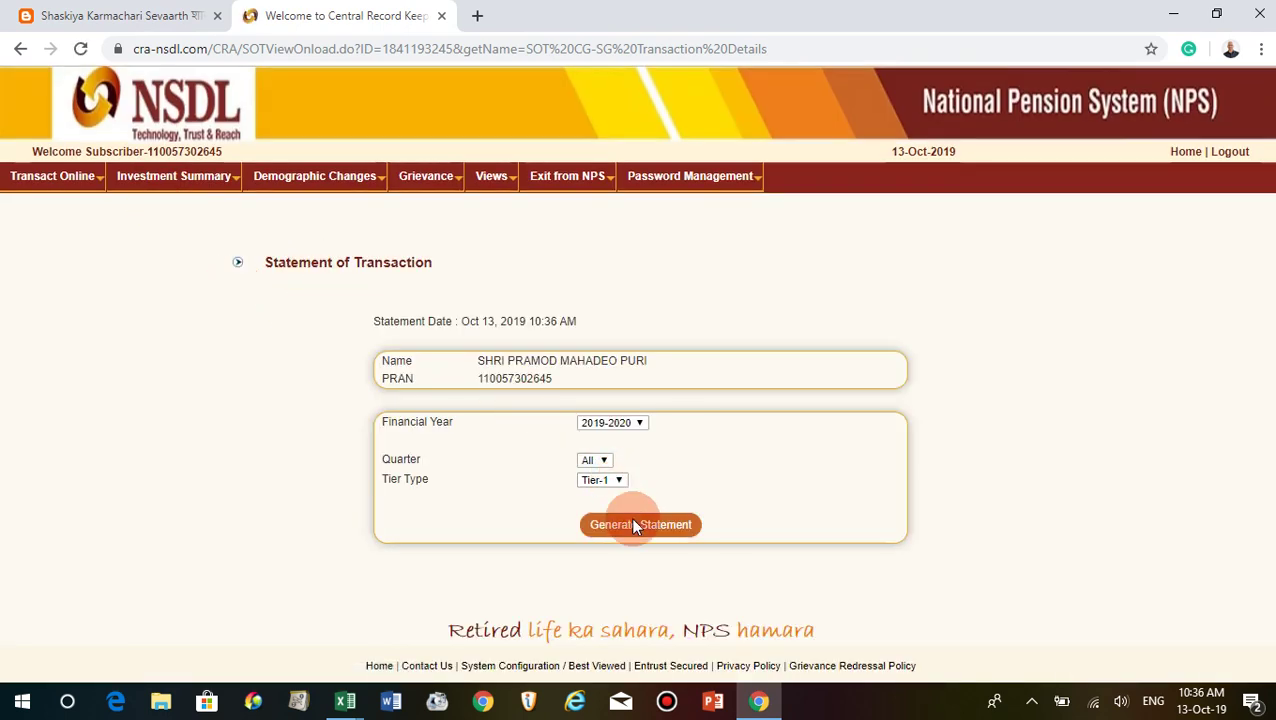
left_click(630, 422)
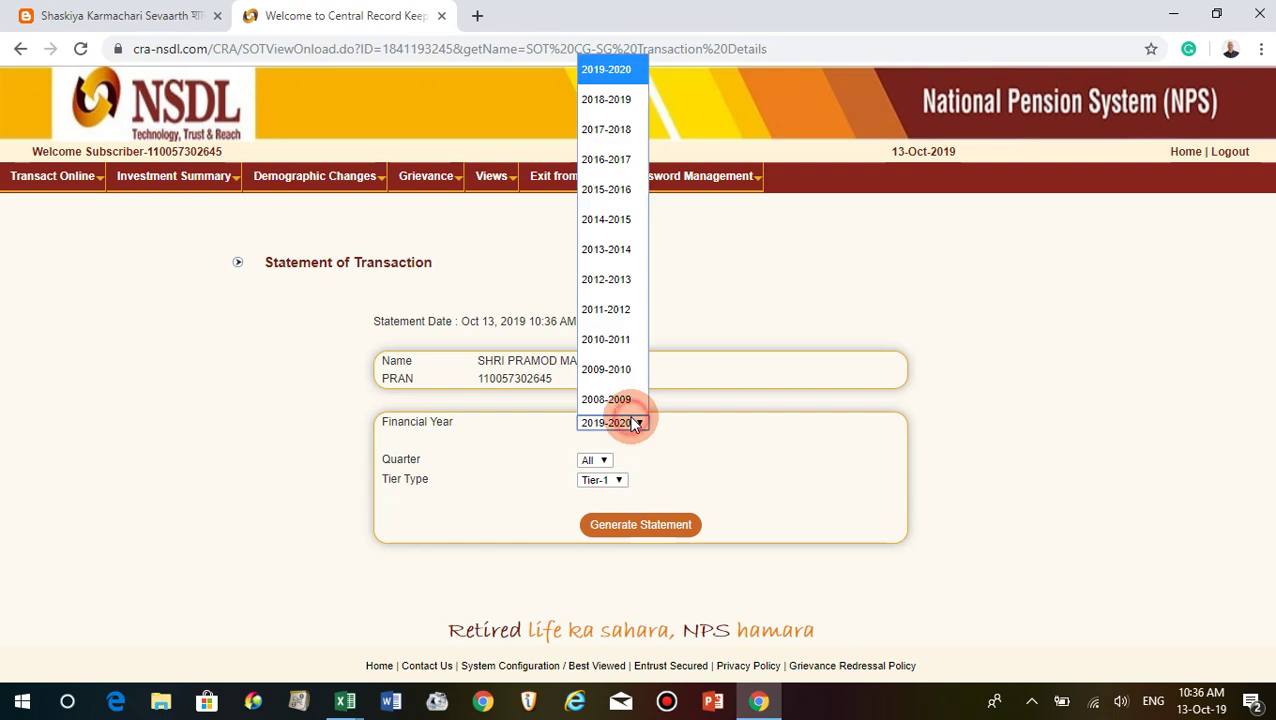
left_click(630, 163)
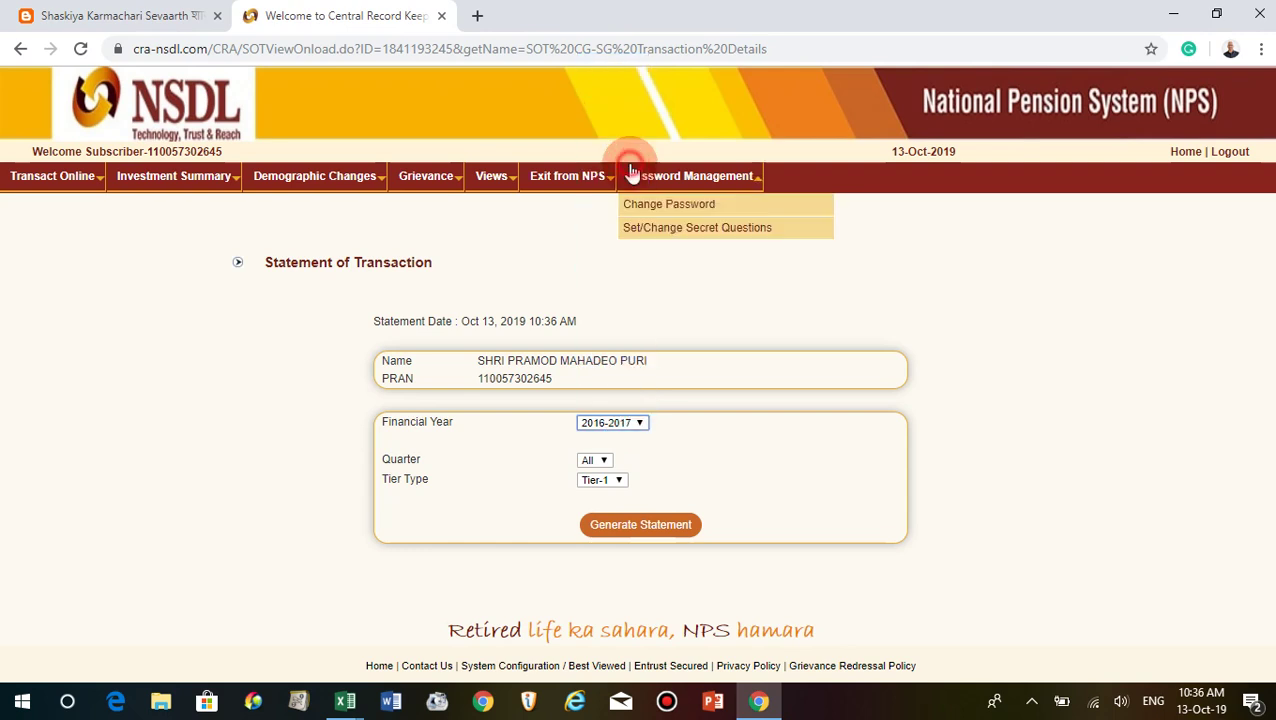
left_click(634, 524)
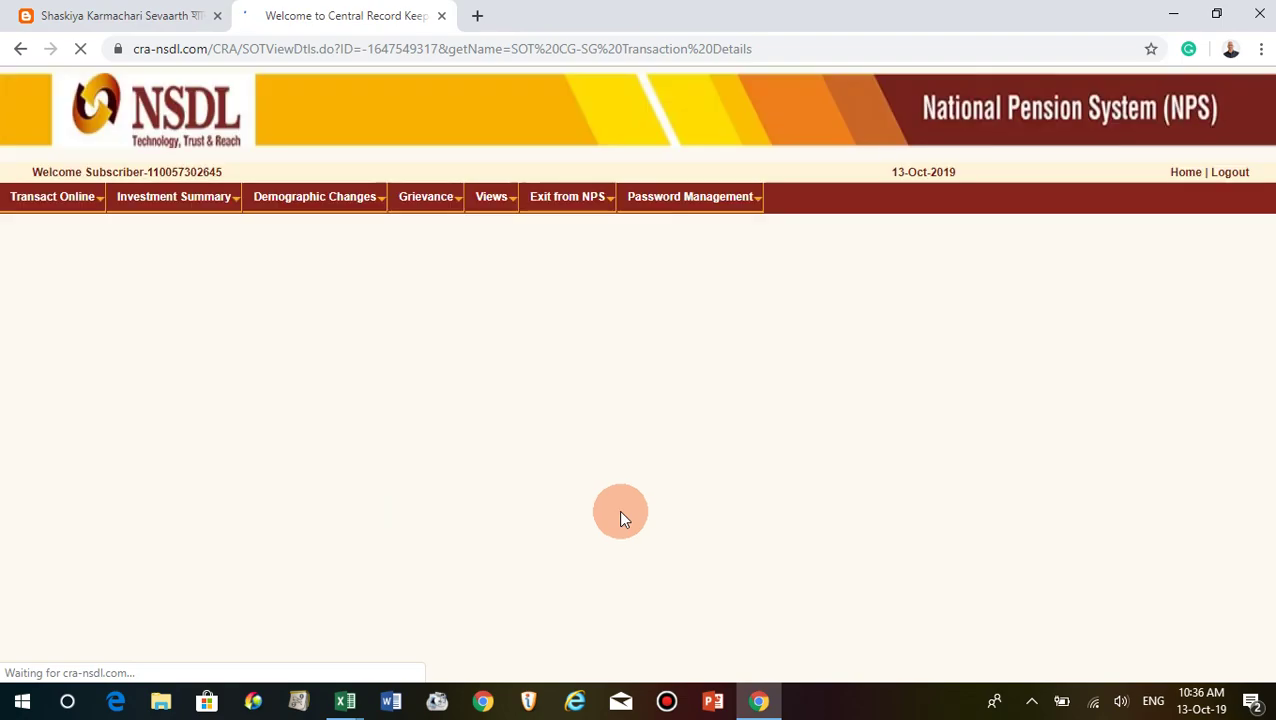
Examine the 2016-2017 Tier I statement's investment summaries, changes during the period, contributions and scheme-wise transaction details.
scroll(467, 487, "down", 5)
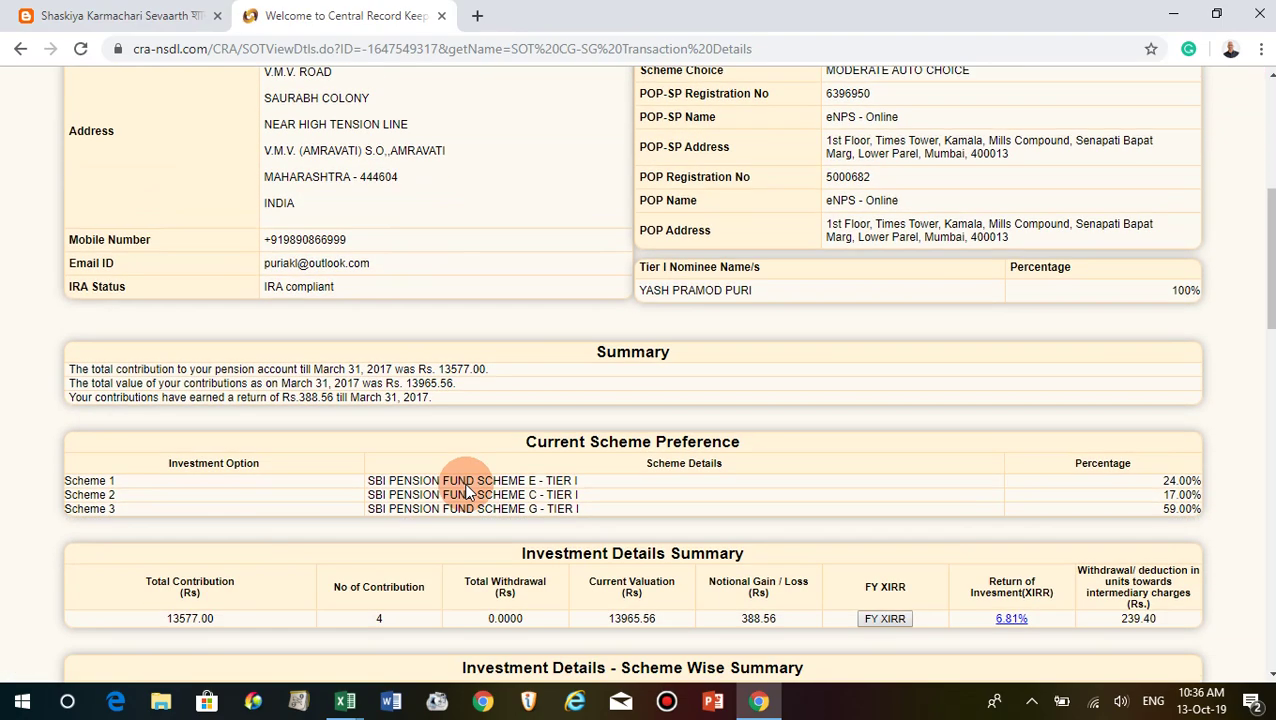
scroll(467, 485, "down", 3)
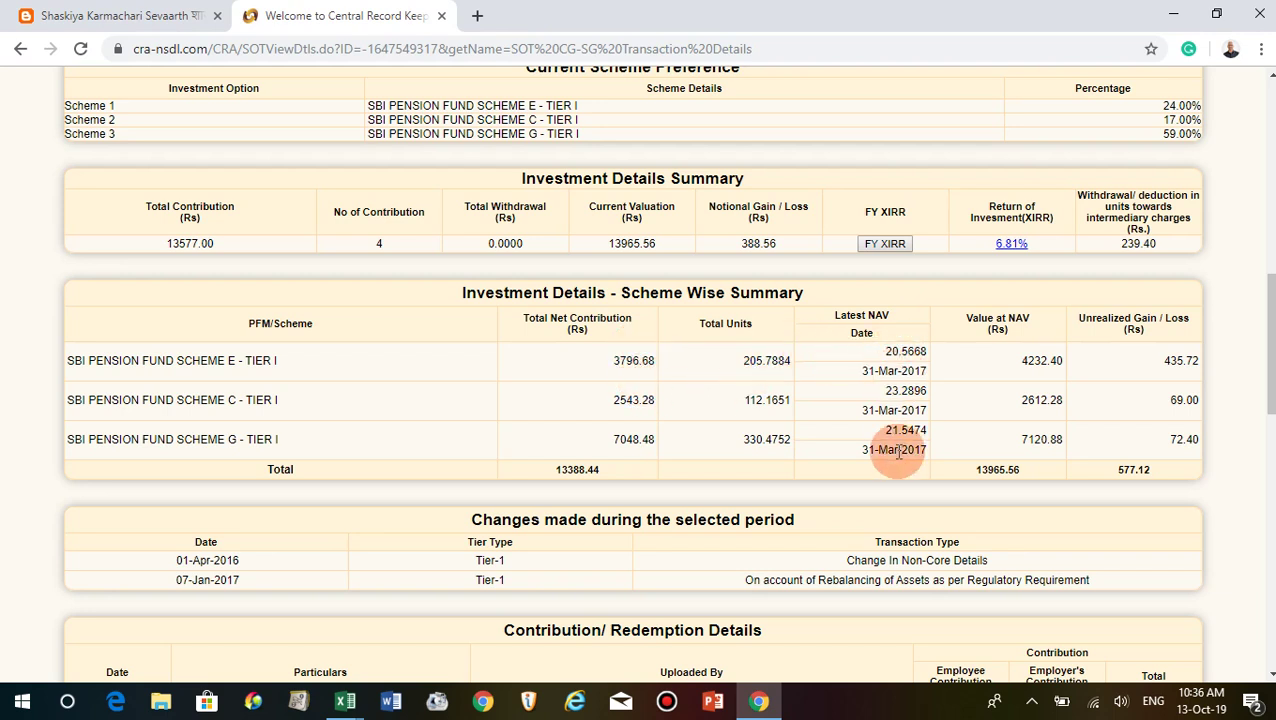
scroll(893, 470, "down", 2)
scroll(721, 505, "down", 1)
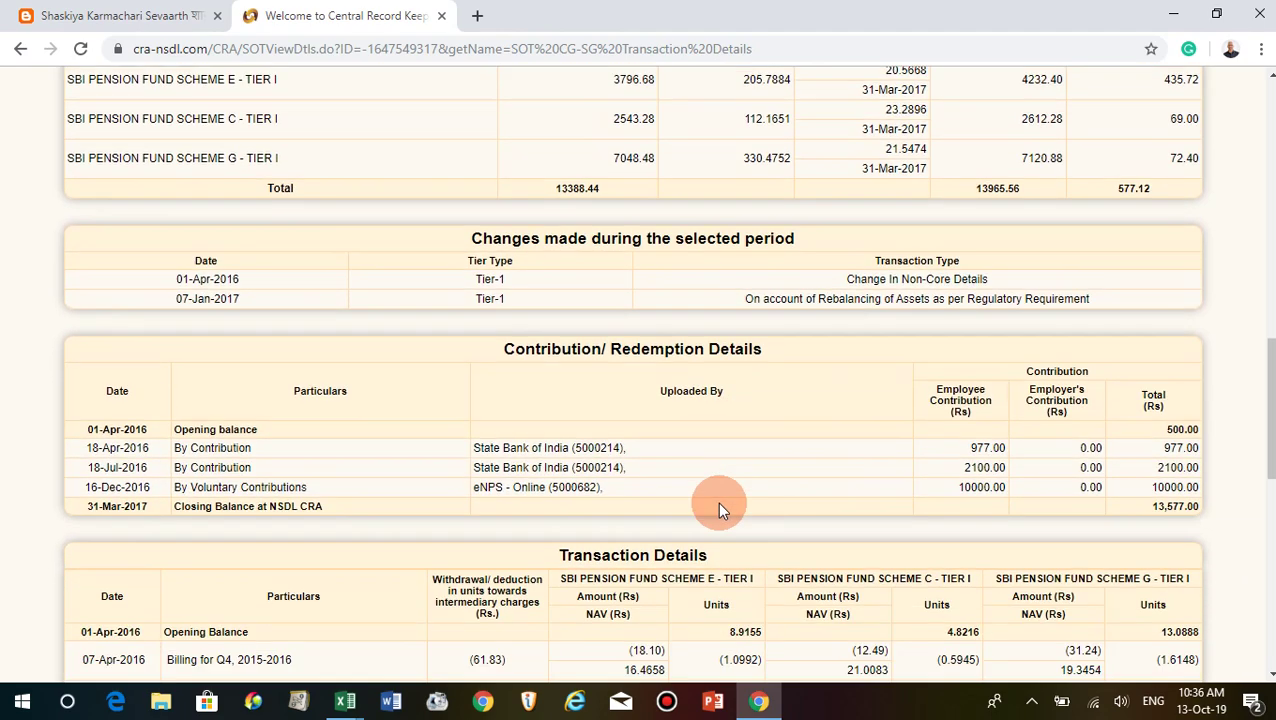
scroll(640, 495, "down", 2)
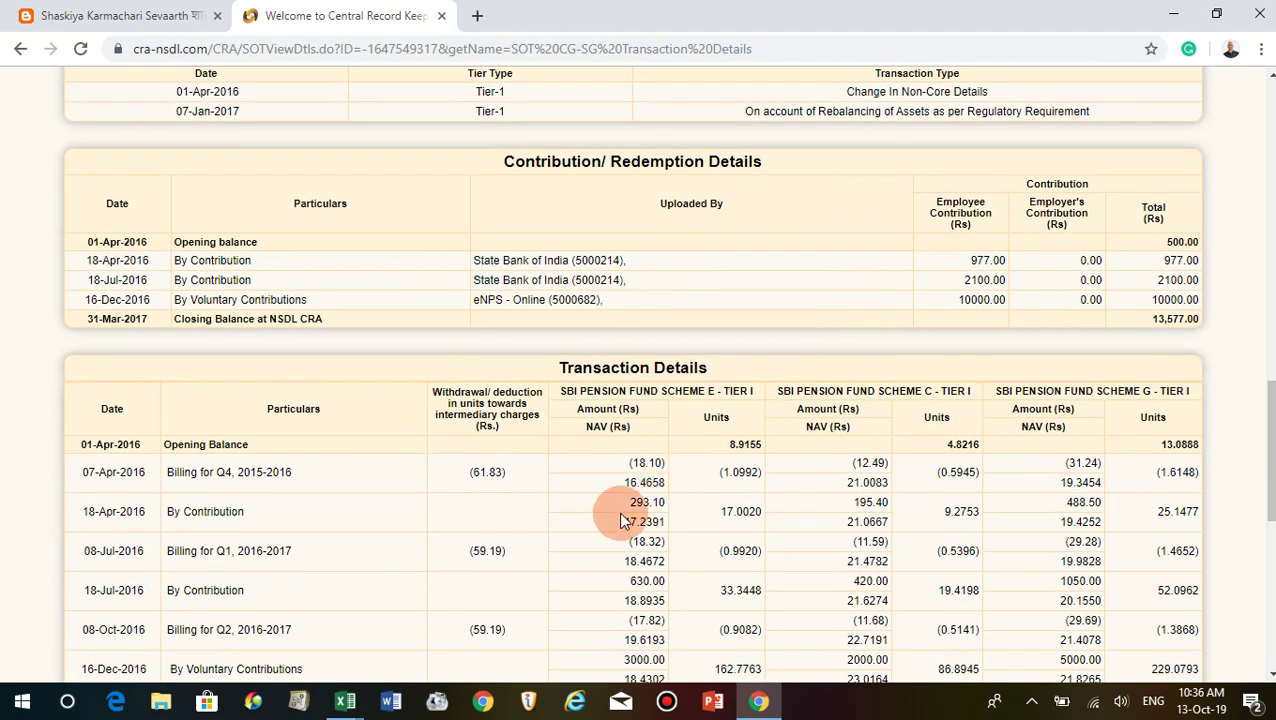
scroll(621, 521, "down", 2)
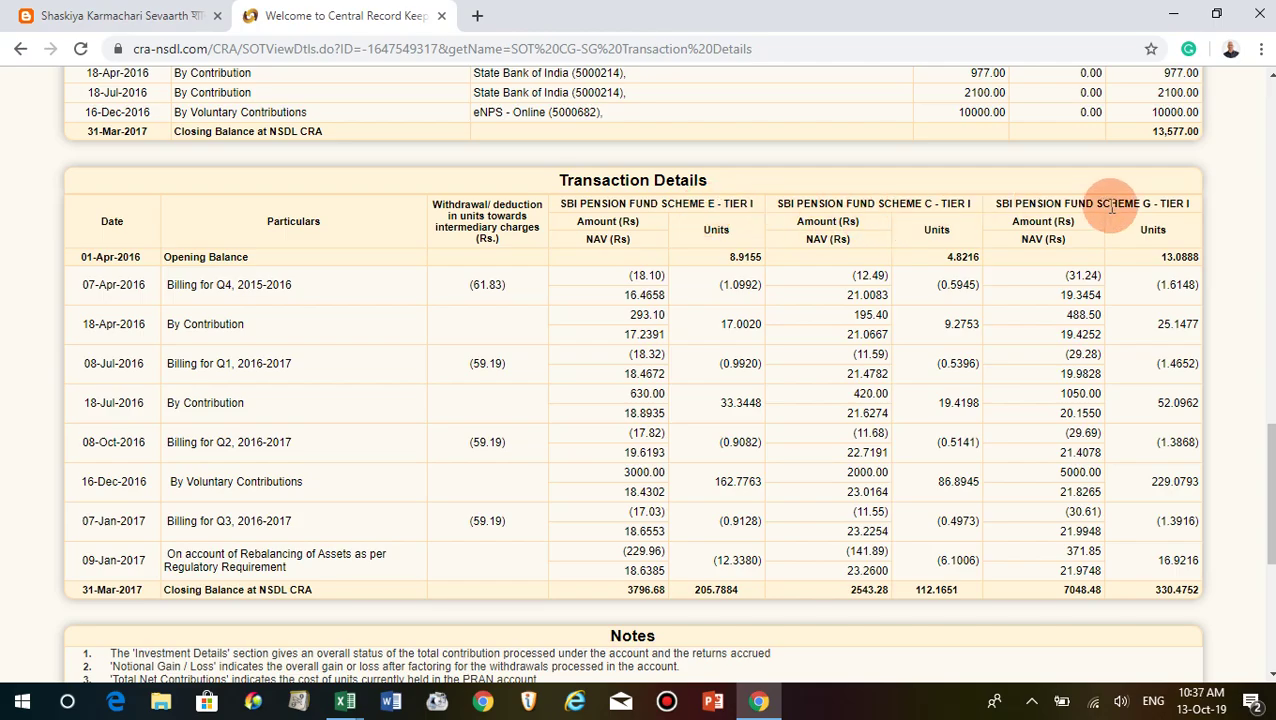
Read the statement's notes on tax deductions, highlight the line on the deduction under Sec. 80 CCD (1B), and clear the highlight.
scroll(727, 375, "down", 2)
scroll(727, 375, "down", 3)
scroll(729, 468, "up", 7)
scroll(612, 410, "down", 7)
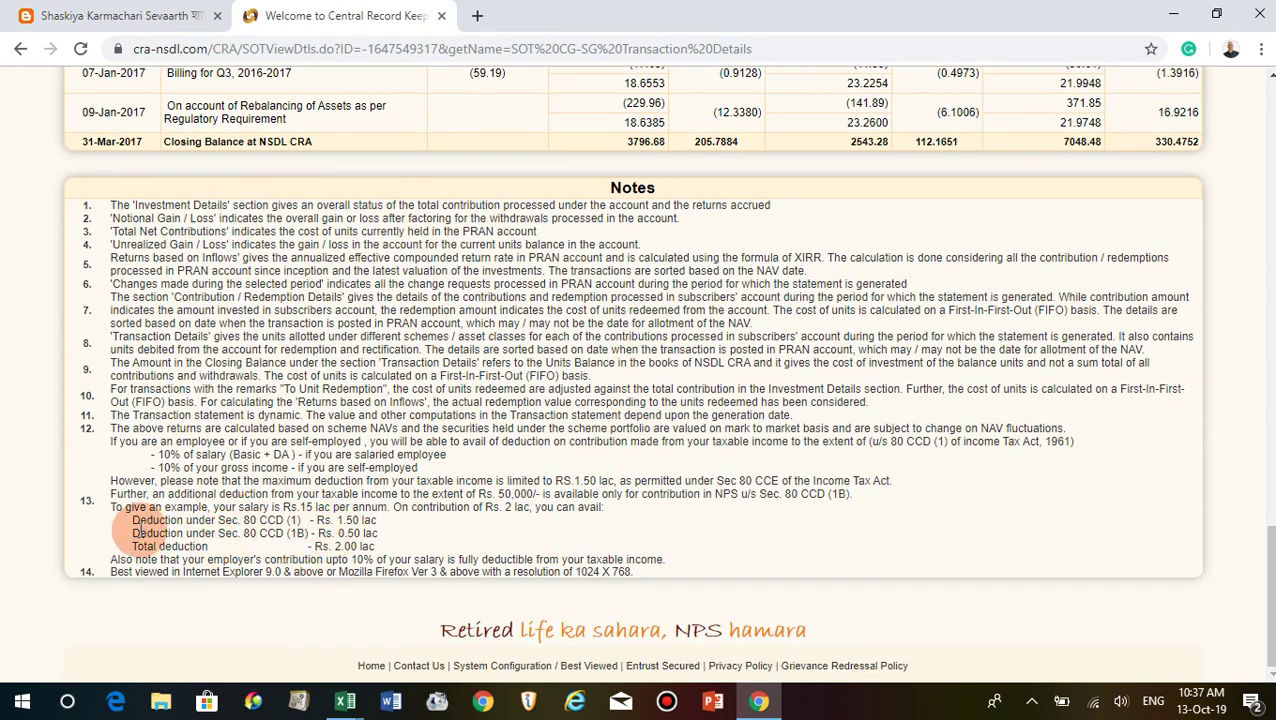
left_click_drag(133, 531, 300, 535)
left_click_drag(304, 533, 383, 537)
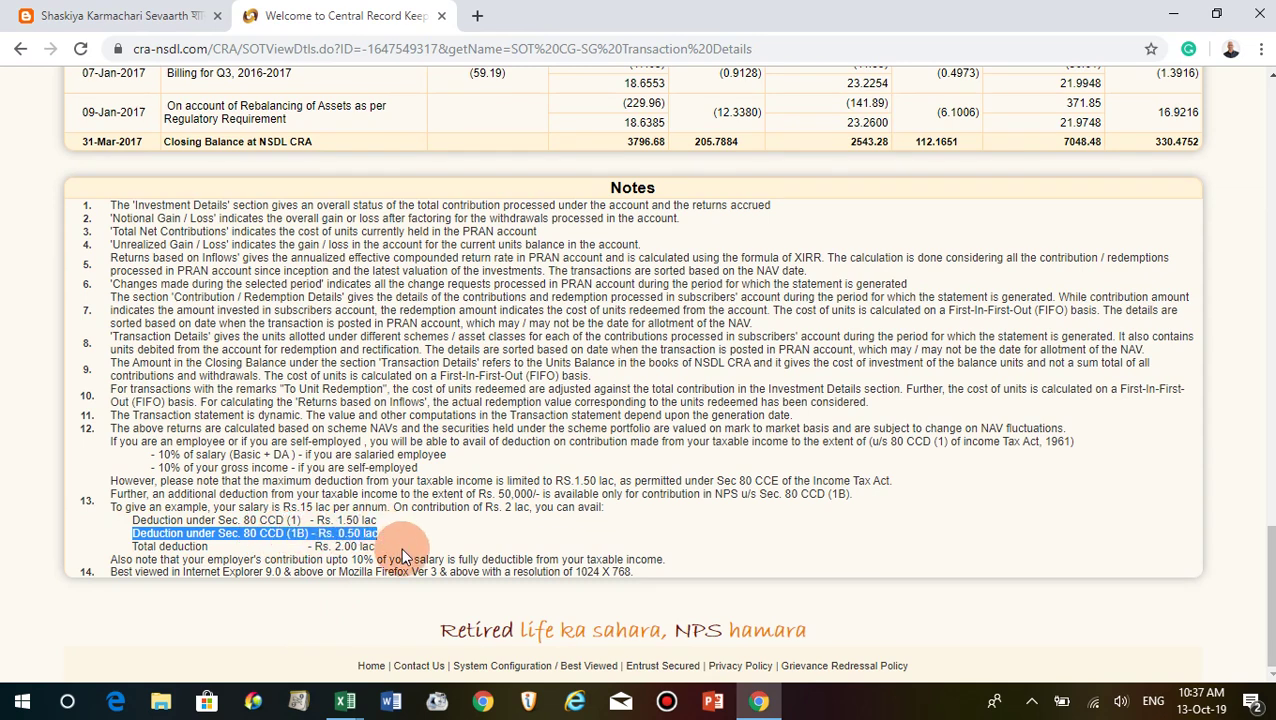
left_click(425, 537)
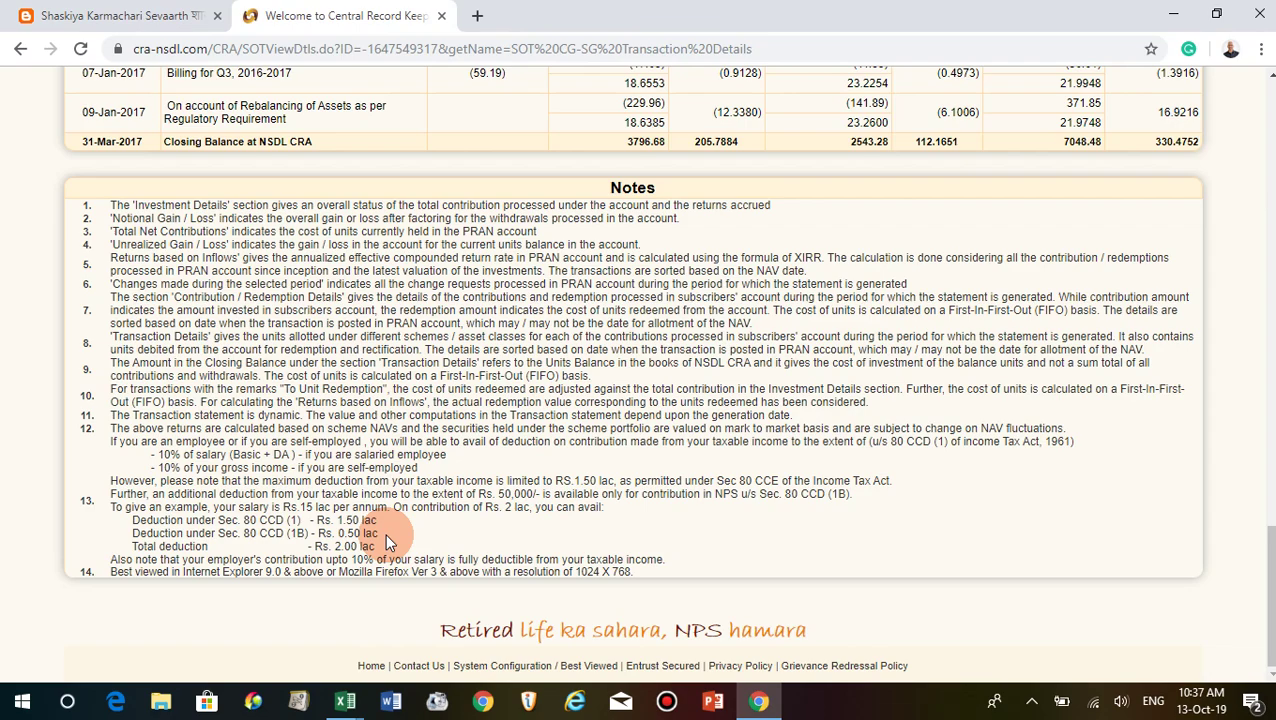
Return to the start of the statement and open the Scheme NAV Details view.
scroll(395, 515, "up", 20)
scroll(398, 495, "up", 1)
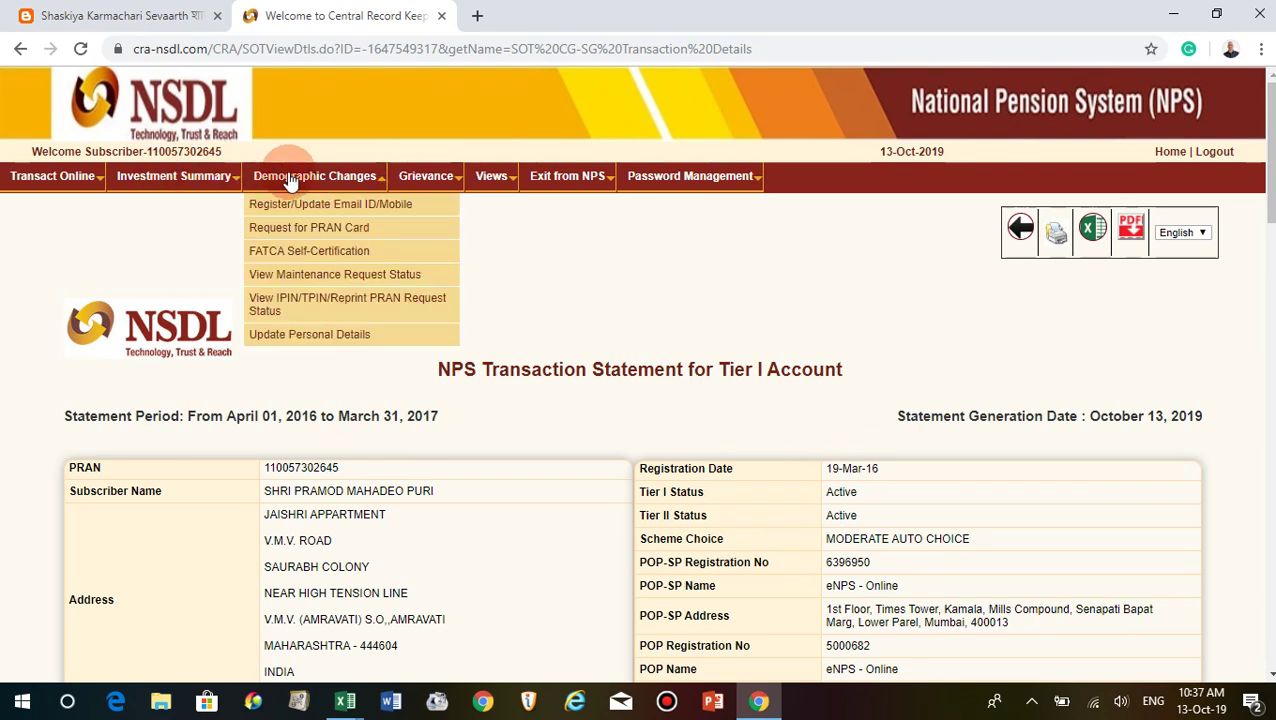
mouse_move(575, 190)
mouse_move(495, 182)
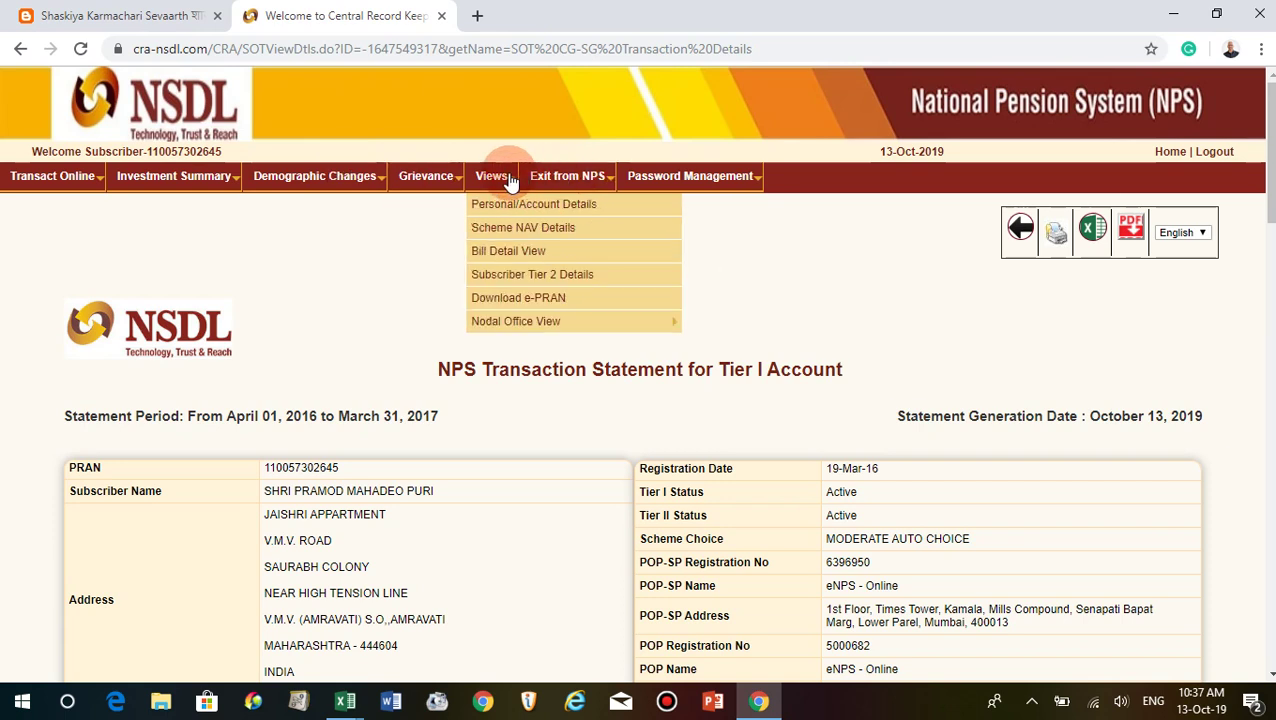
left_click(518, 232)
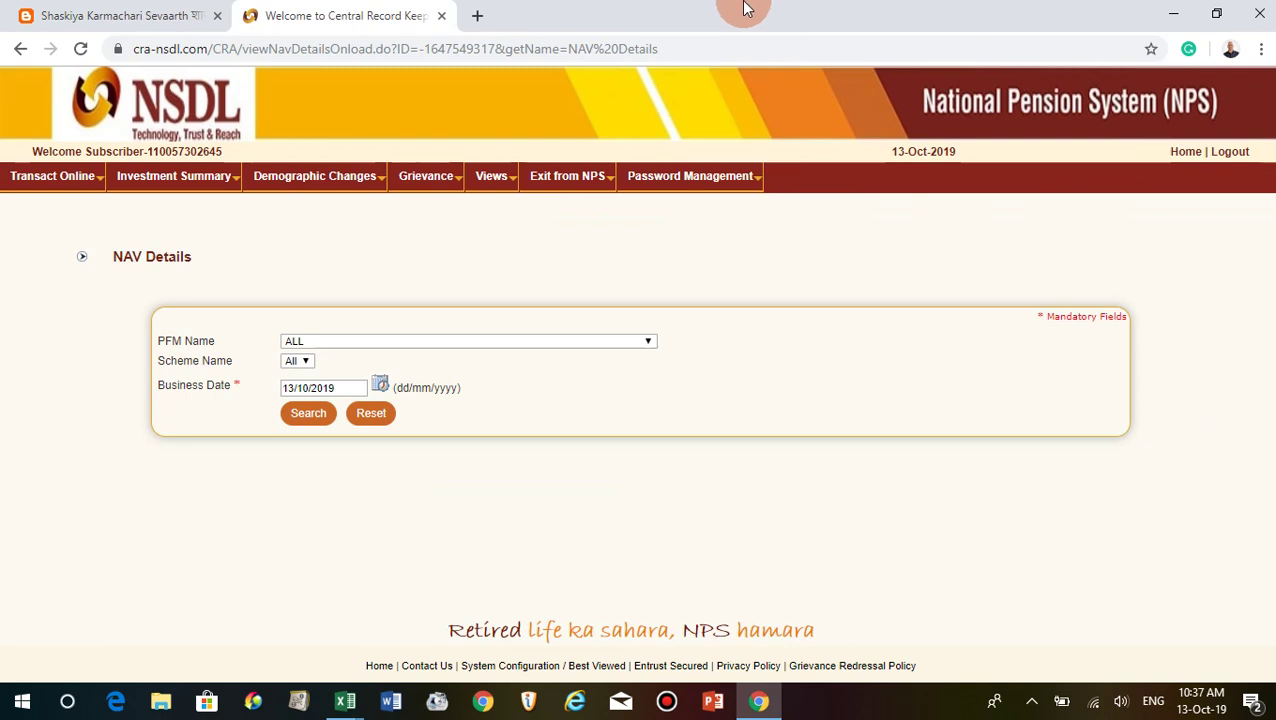
Switch to the excel formula 1.xlsx workbook in Excel and examine Sheet1's 2016-17 period, SBI scheme names and Amount total.
mouse_move(727, 9)
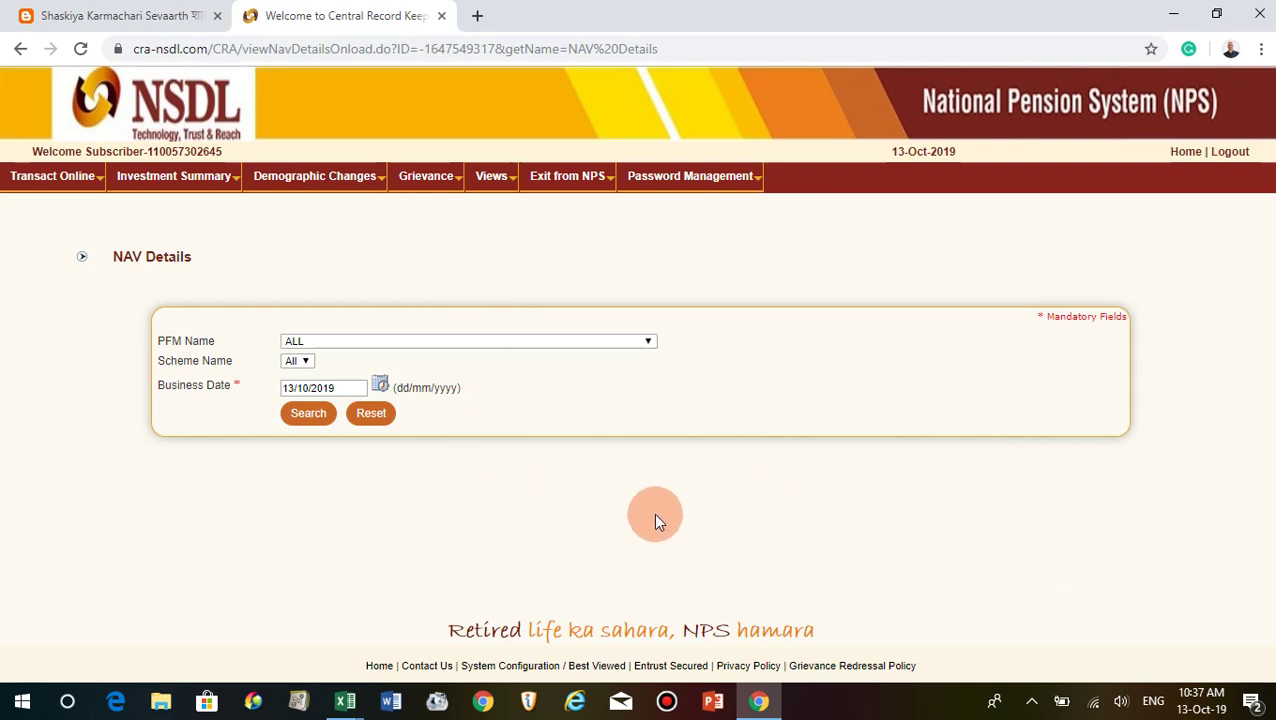
left_click(345, 704)
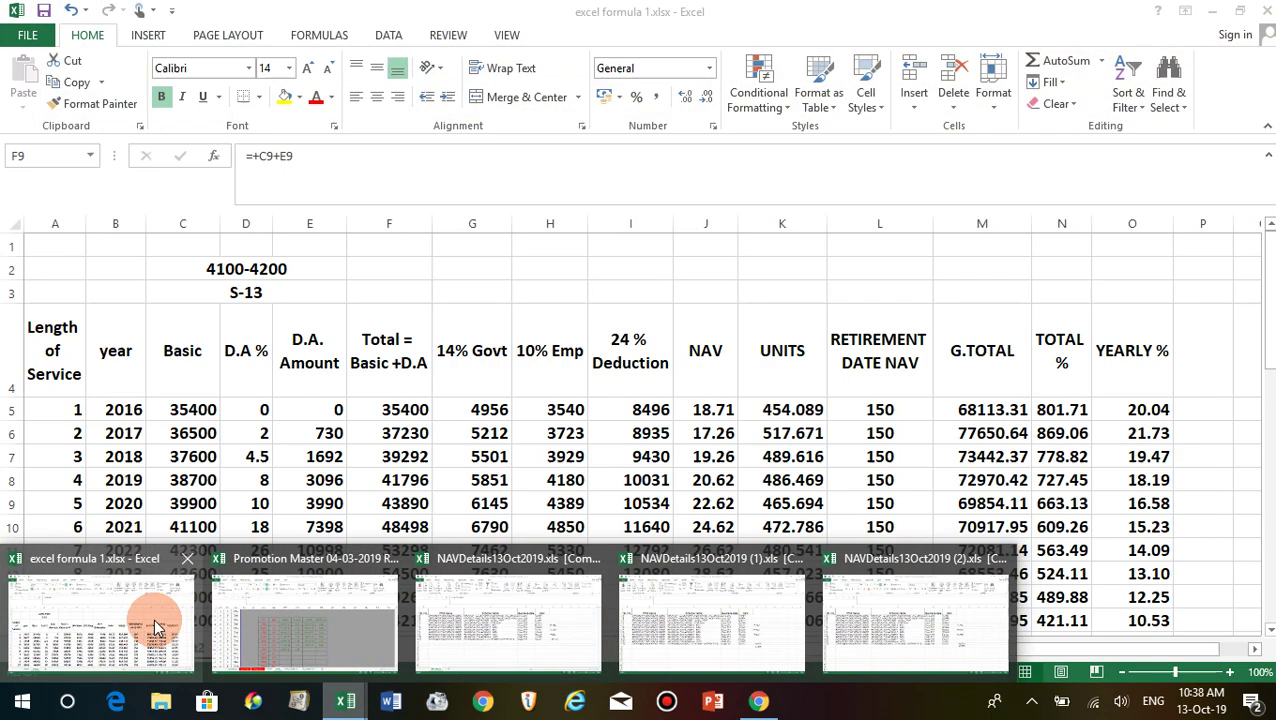
left_click(157, 628)
left_click(130, 648)
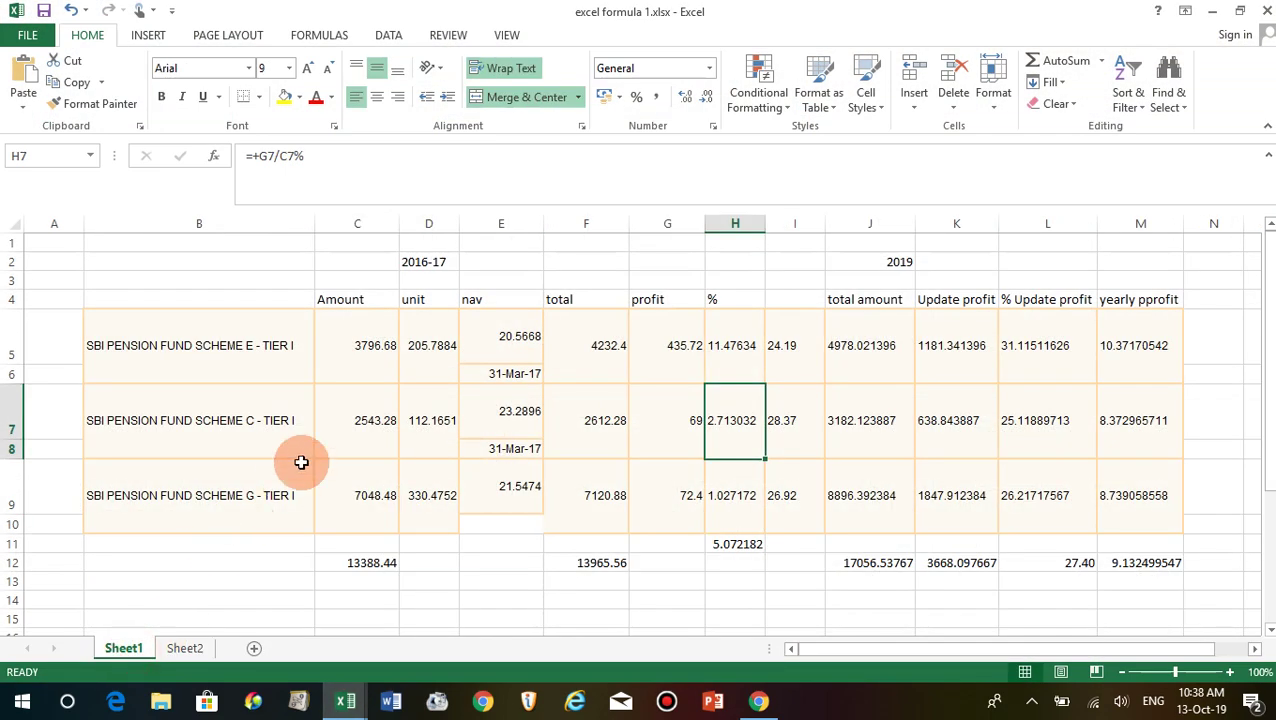
left_click(430, 262)
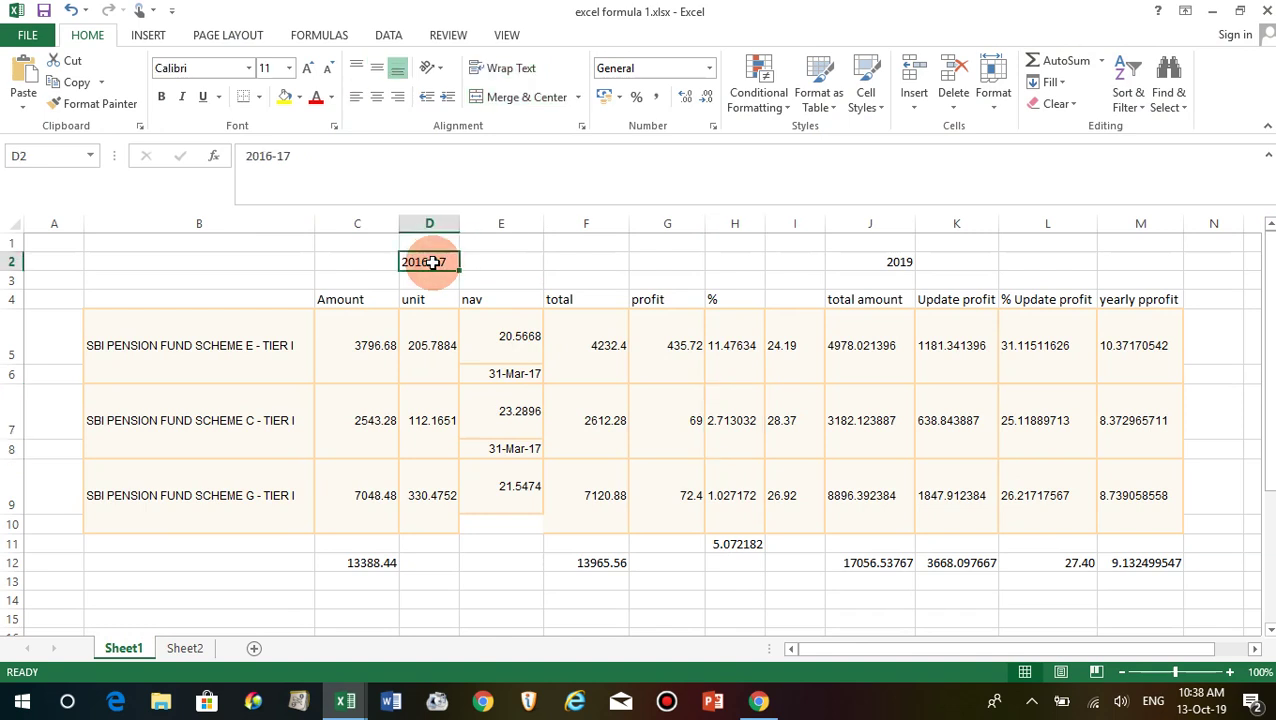
left_click(225, 357)
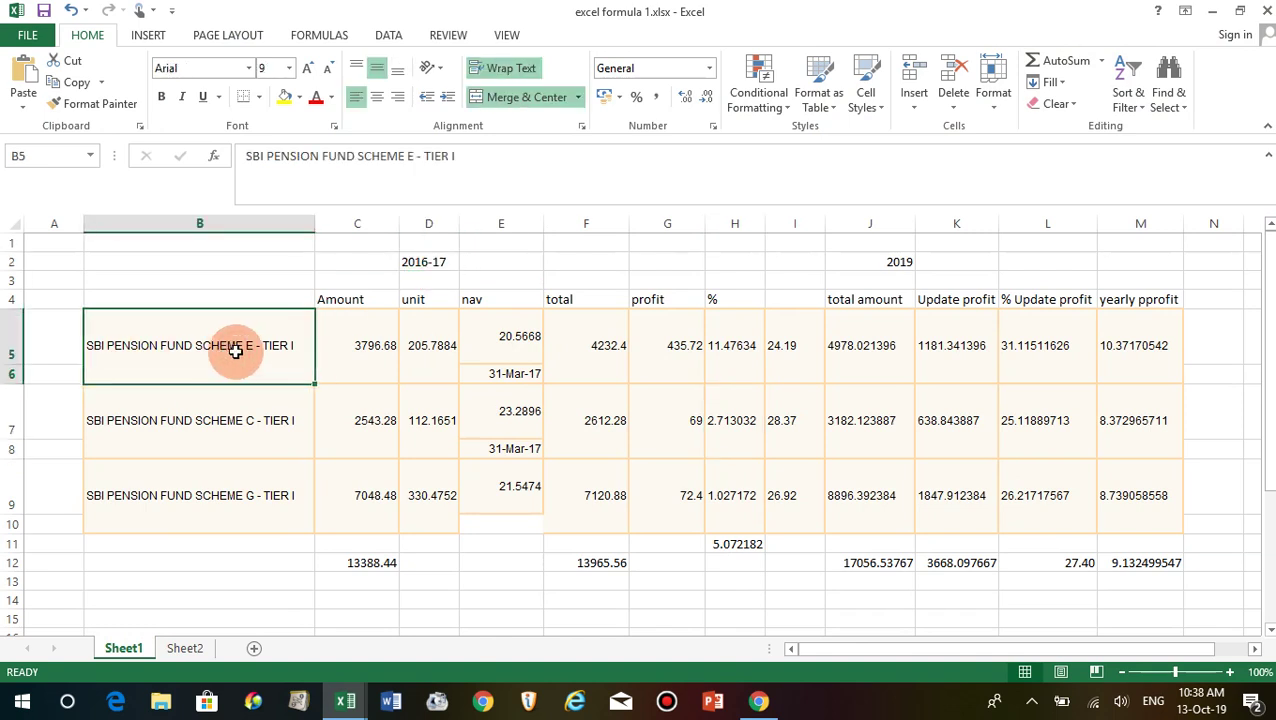
left_click(242, 427)
left_click(299, 336)
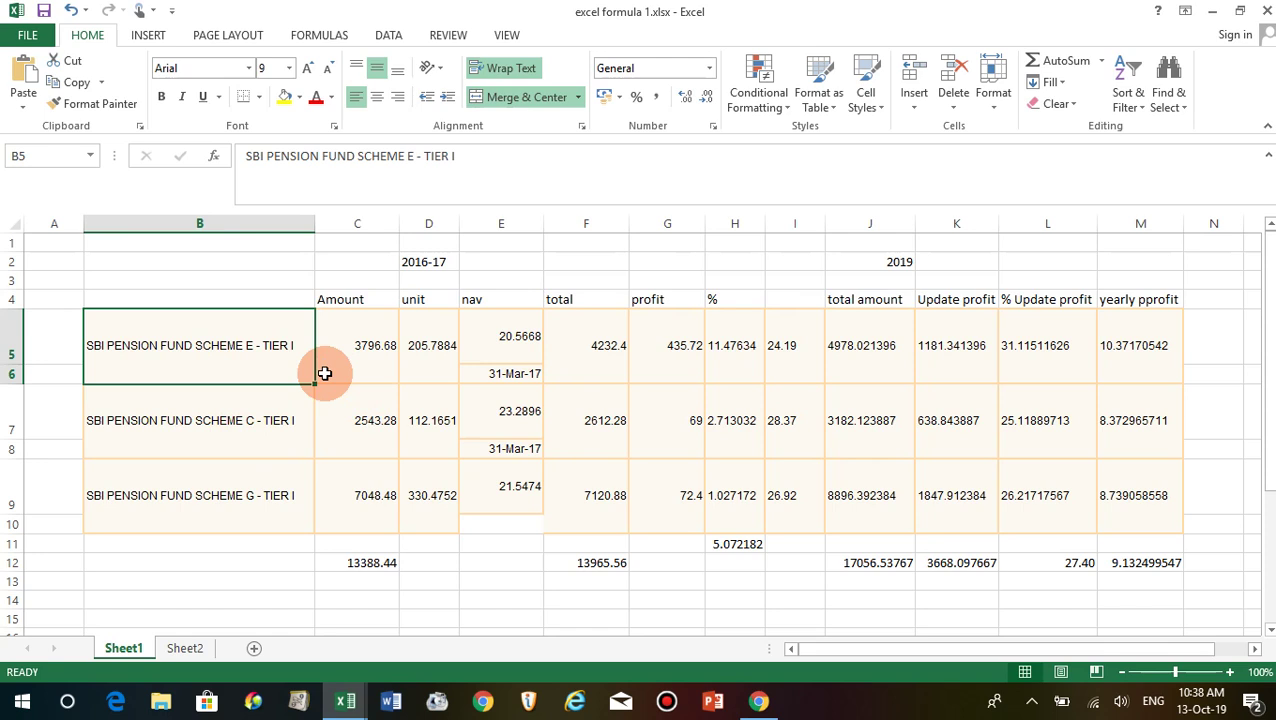
left_click(381, 563)
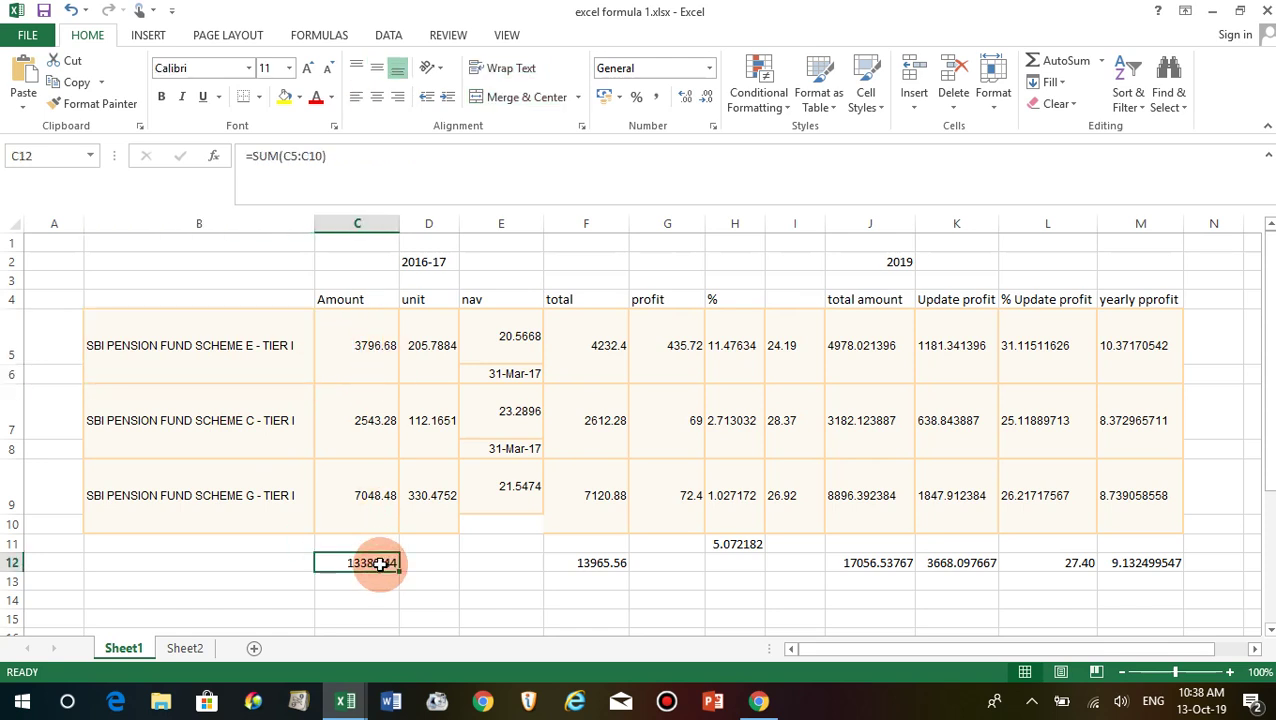
Switch back to the NAV Details page in Chrome and choose SBI PENSION FUNDS PRIVATE LIMITED as the PFM name.
left_click(757, 702)
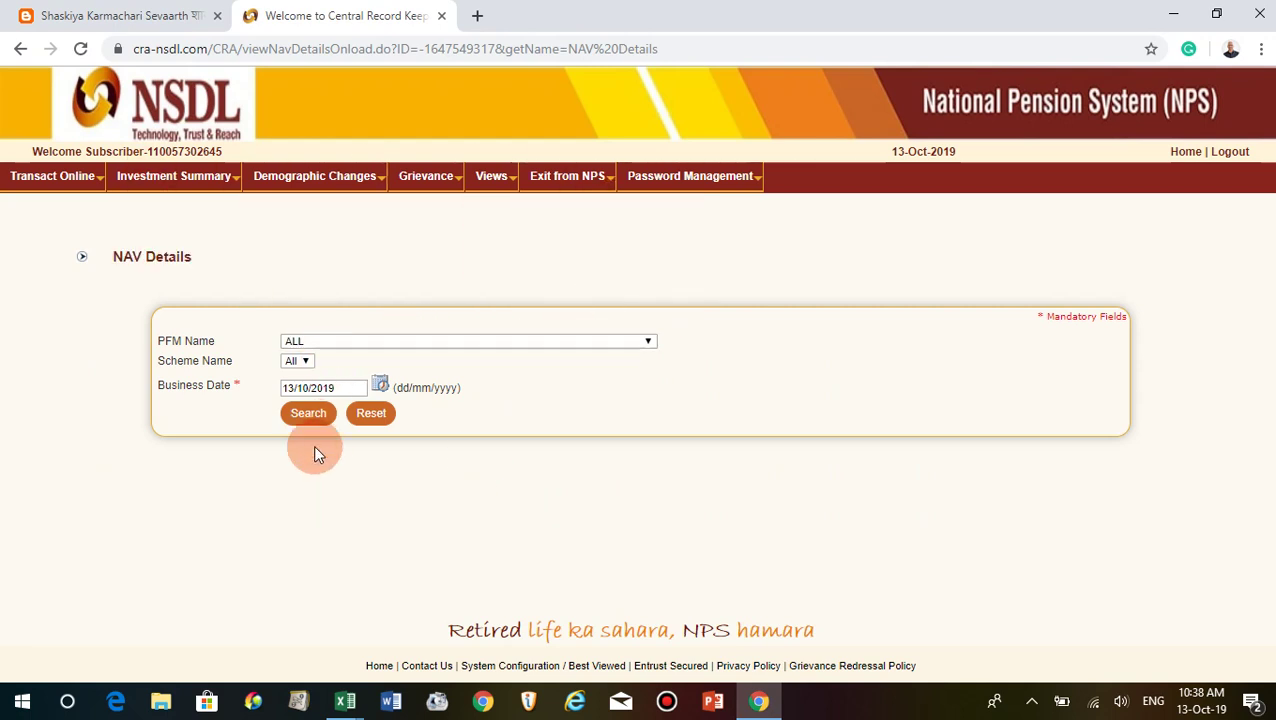
left_click(331, 341)
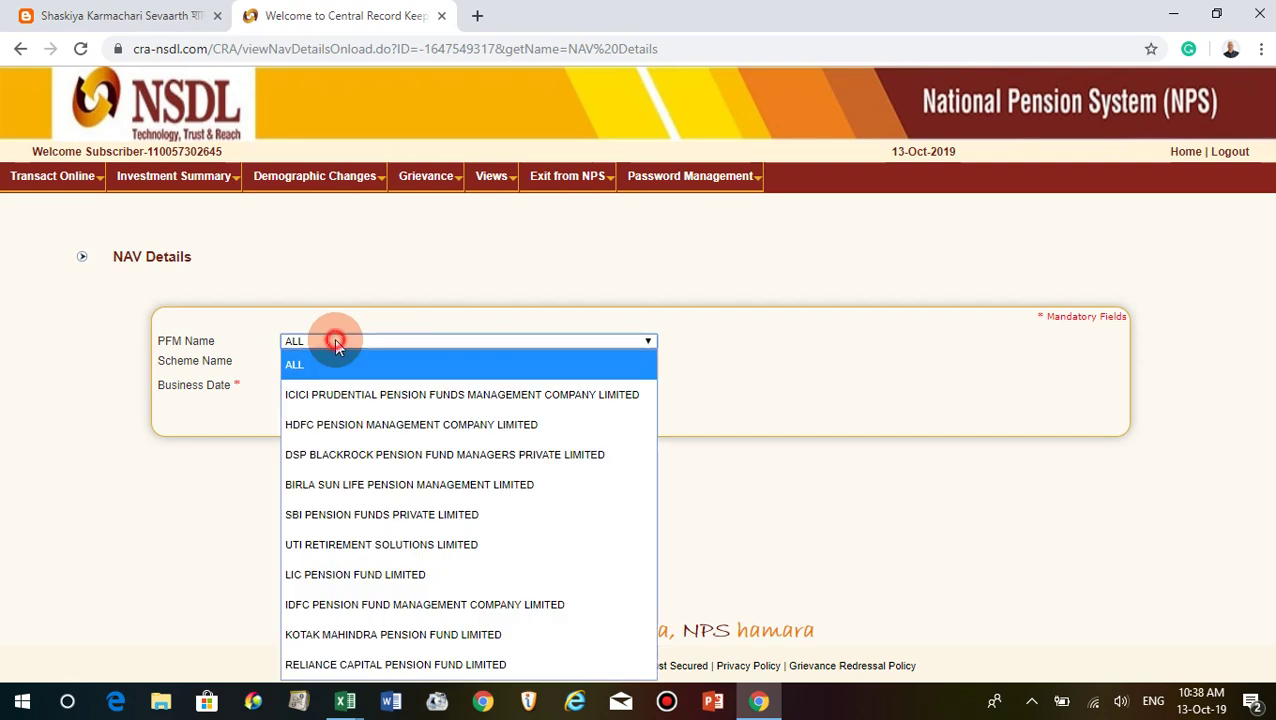
left_click(345, 516)
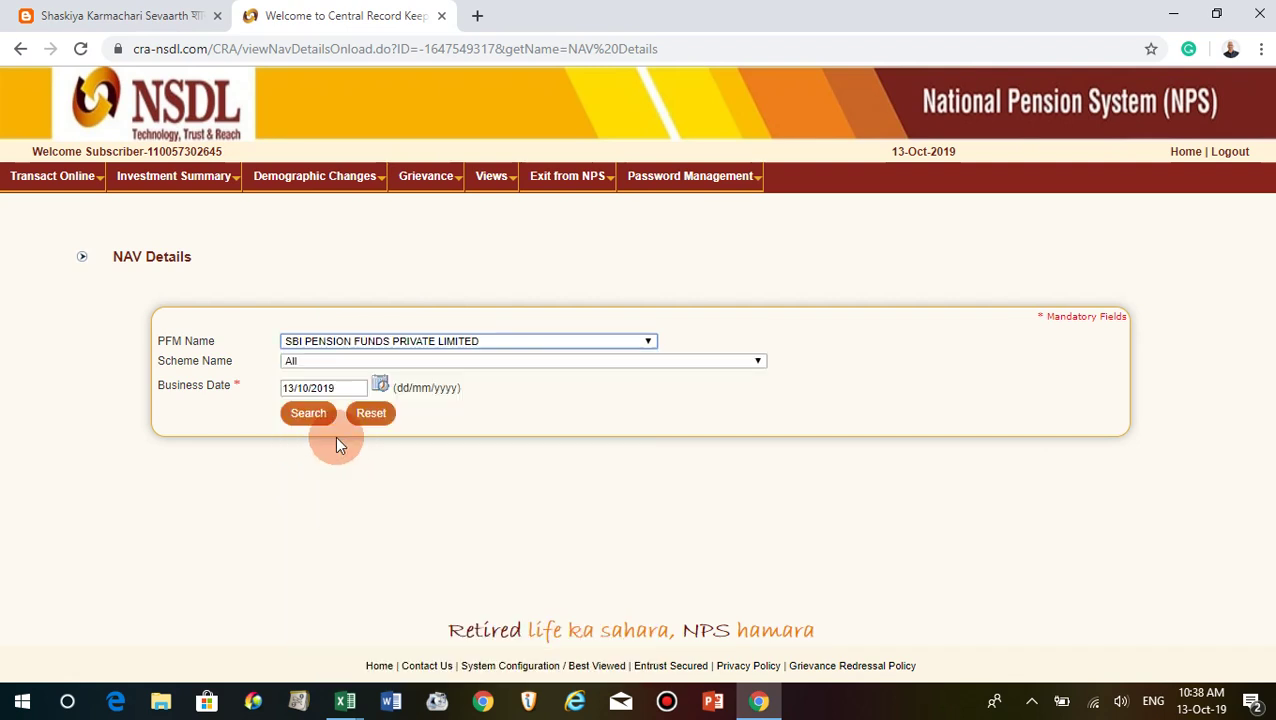
Set the business date to 01/01/2016 and search for the NAVs of all schemes of the chosen fund manager.
left_click(379, 384)
left_click(535, 409)
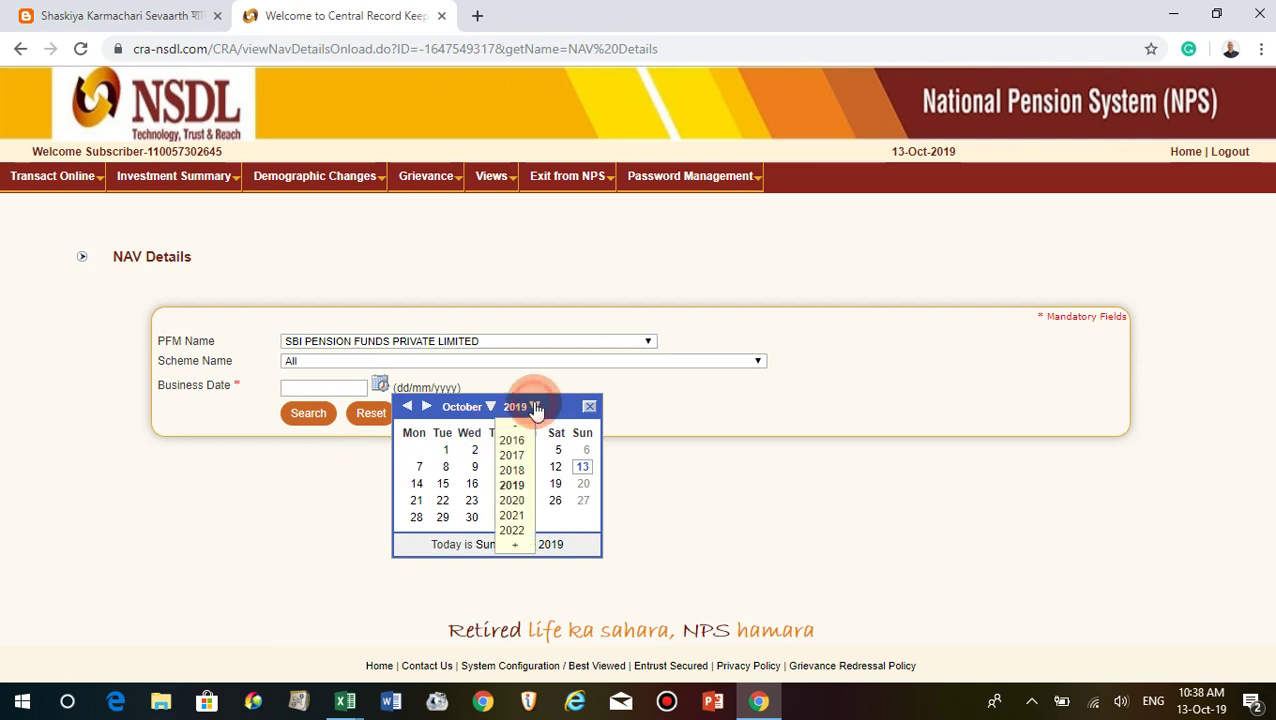
left_click(518, 438)
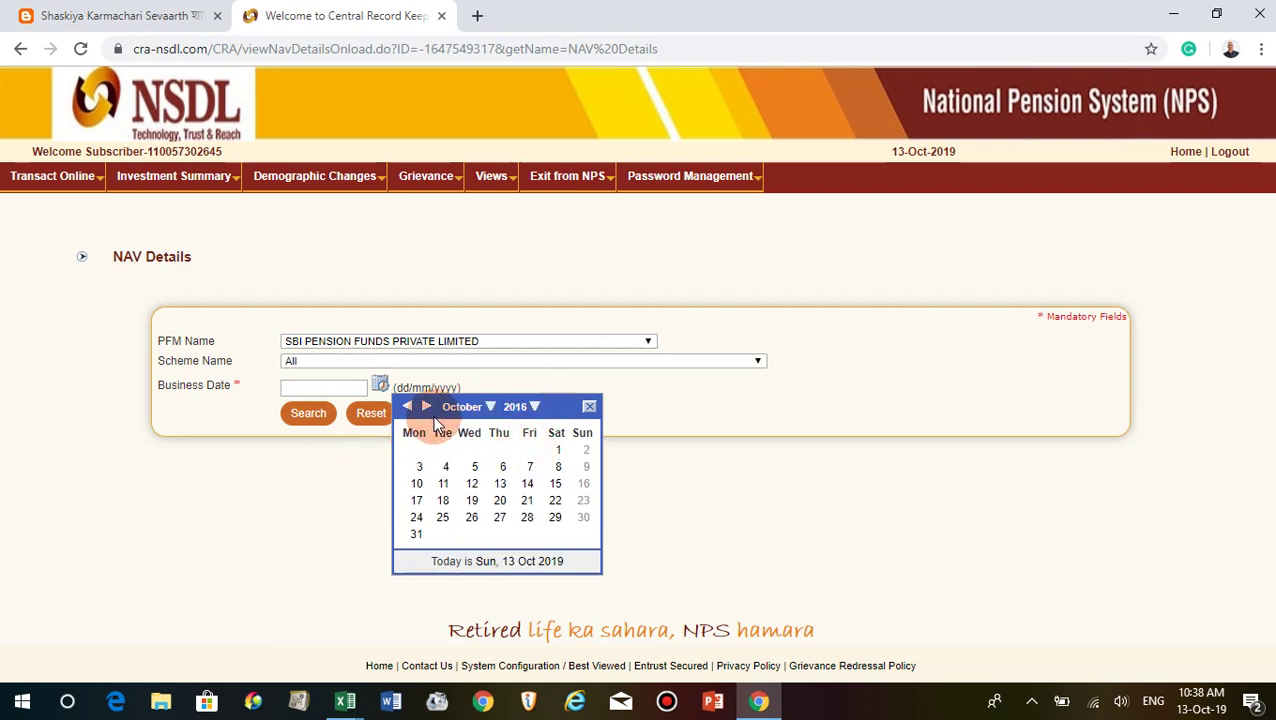
left_click(490, 406)
left_click(468, 425)
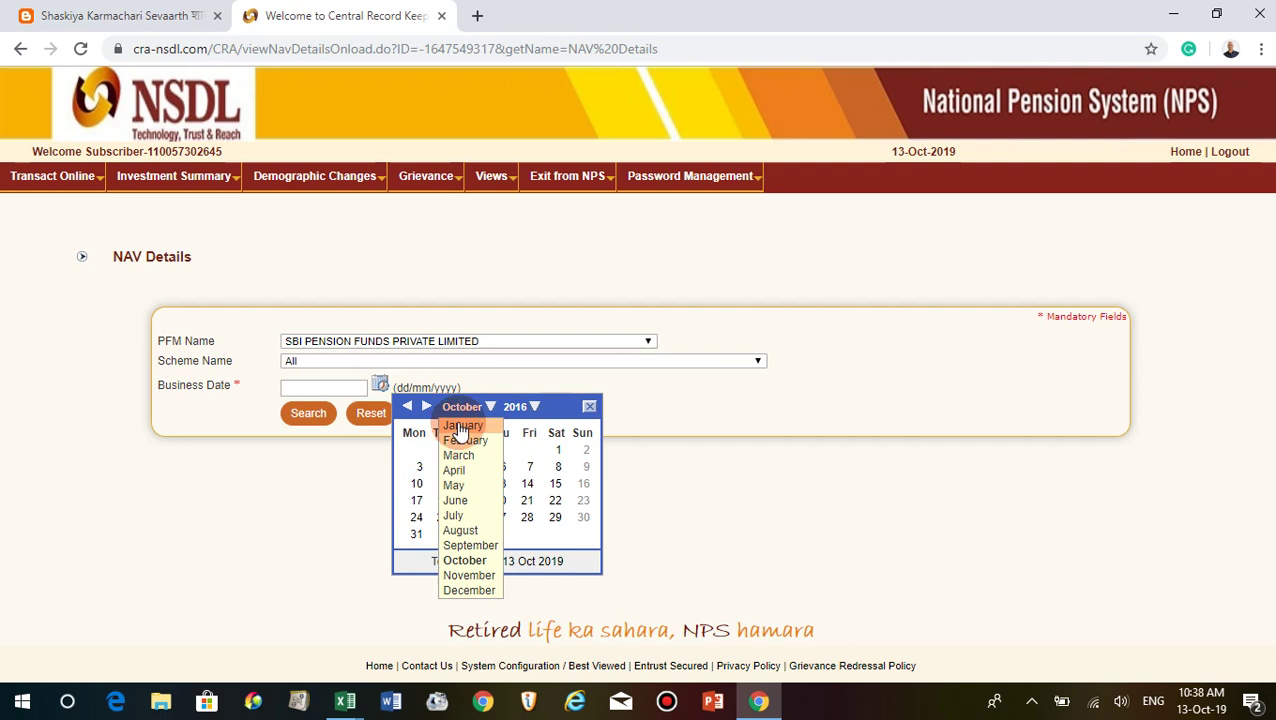
left_click(530, 451)
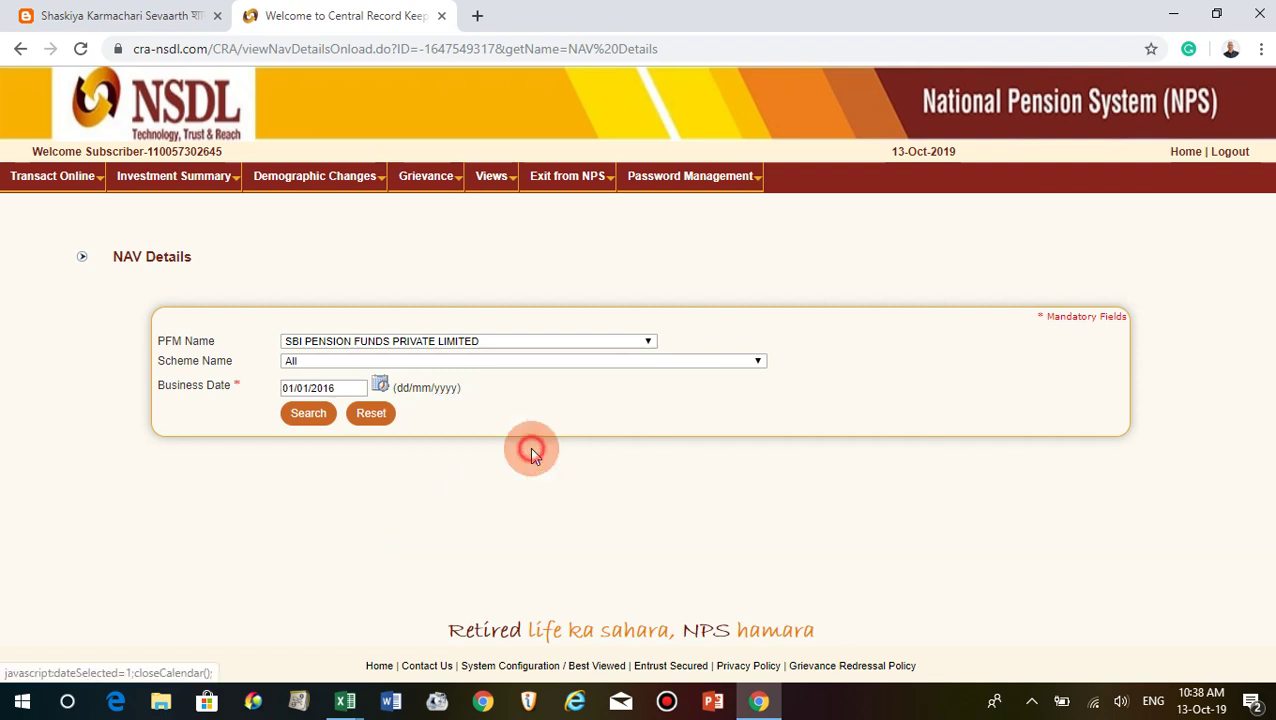
left_click(307, 414)
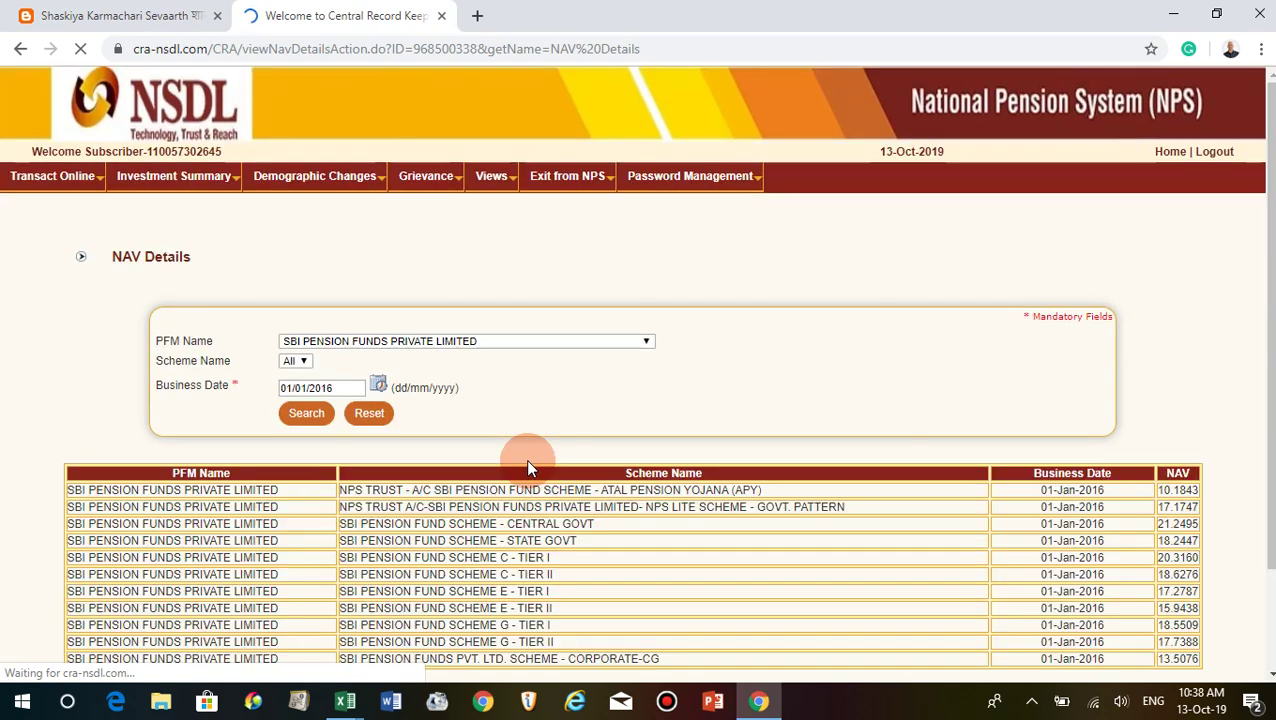
scroll(600, 420, "down", 2)
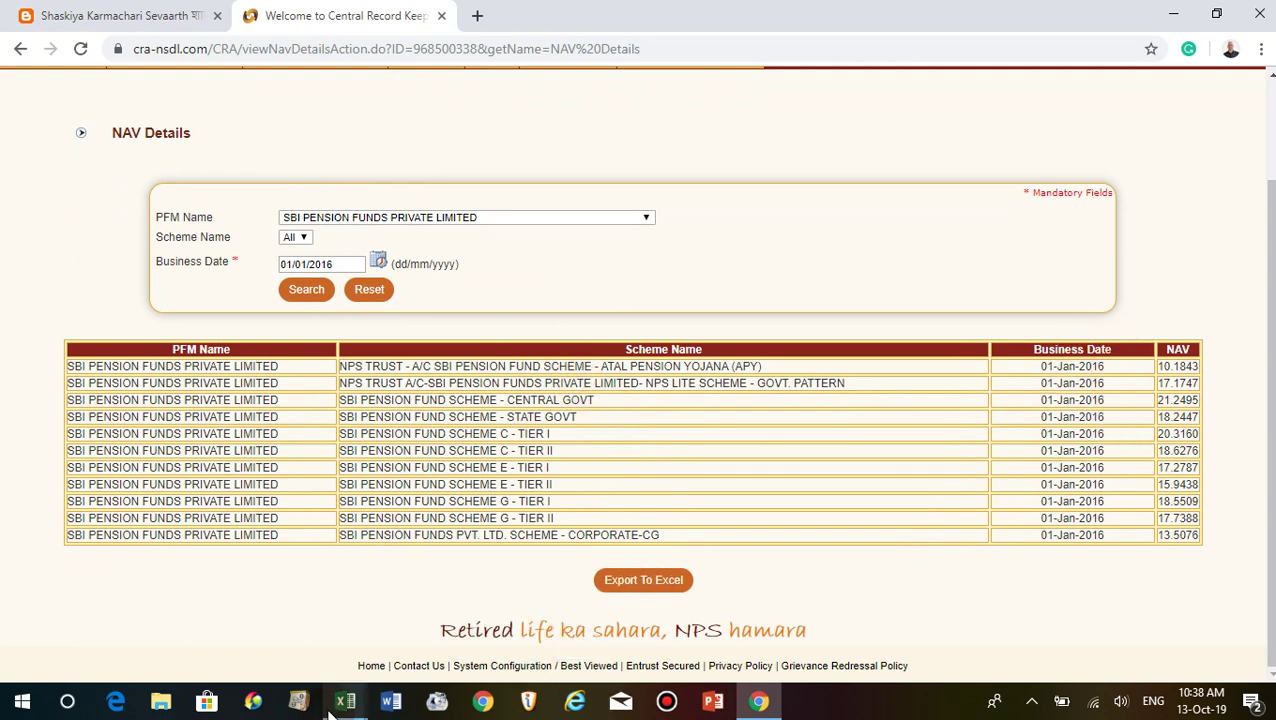
Switch to the Excel workbook and examine the Scheme E row's 2016-17 amount, units, NAV with its date, total, profit and percentage.
mouse_move(343, 700)
left_click(185, 641)
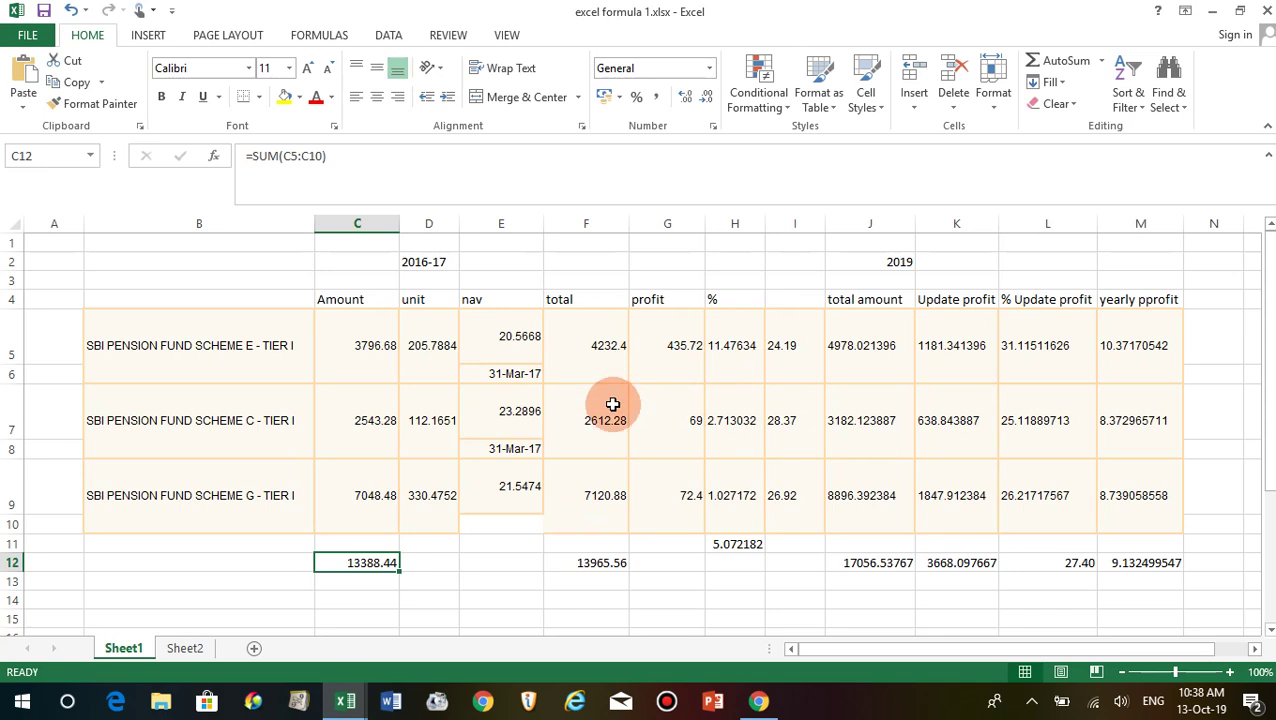
left_click(378, 350)
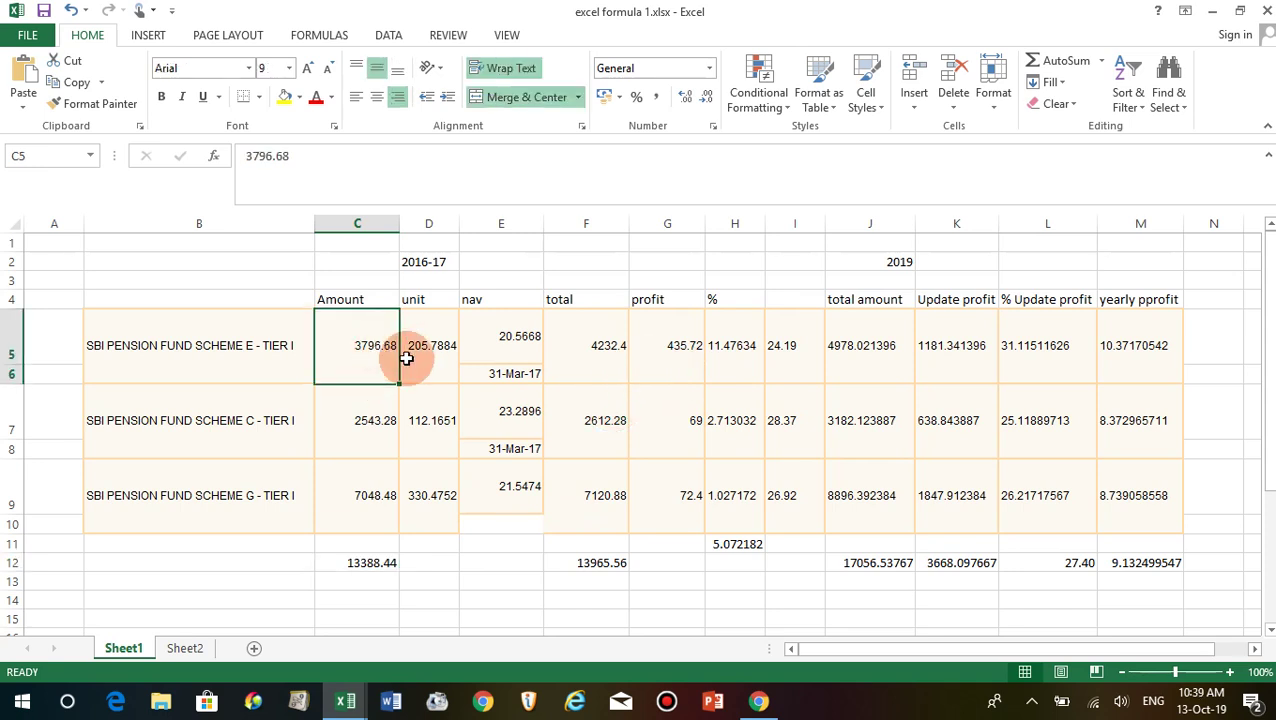
left_click(512, 342)
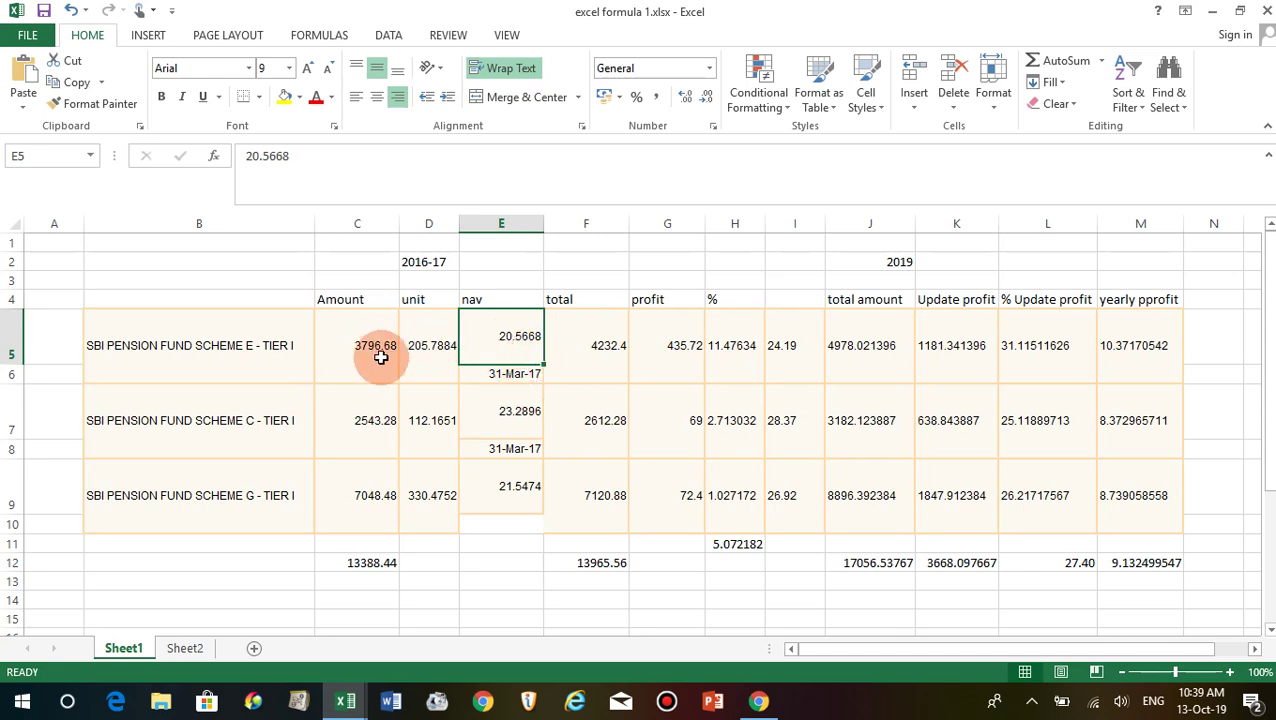
left_click(428, 360)
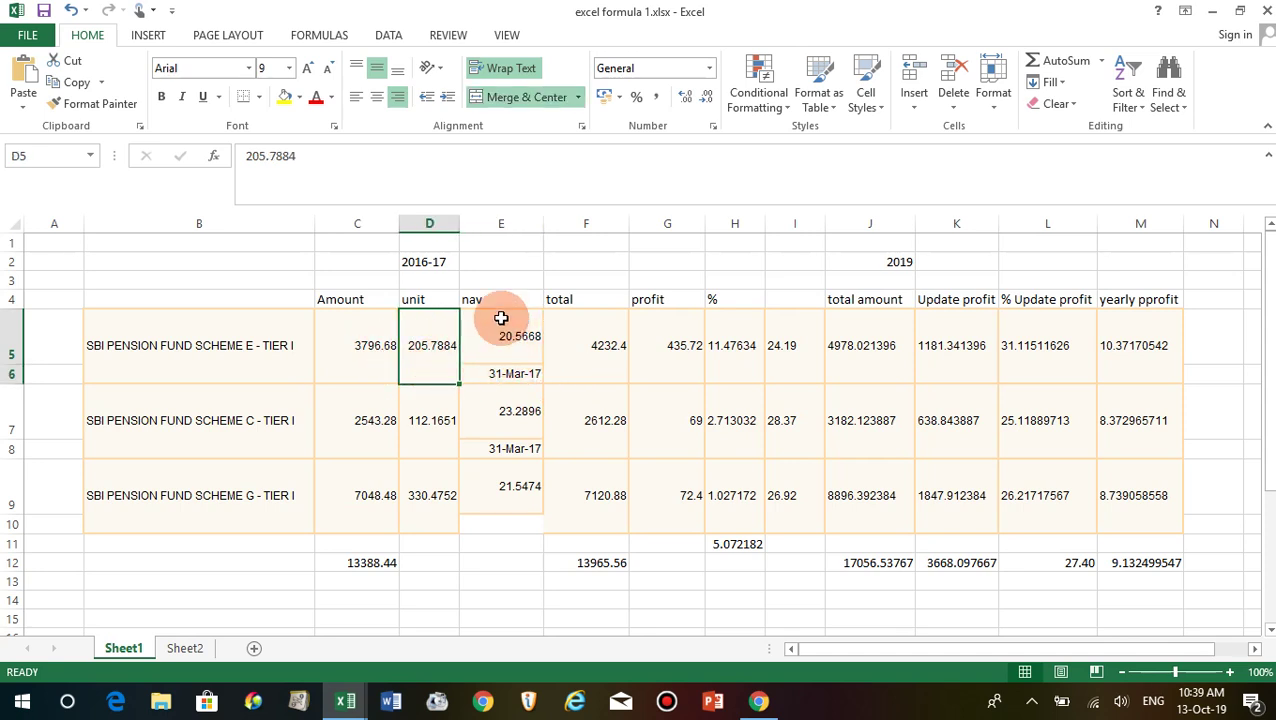
left_click(533, 373)
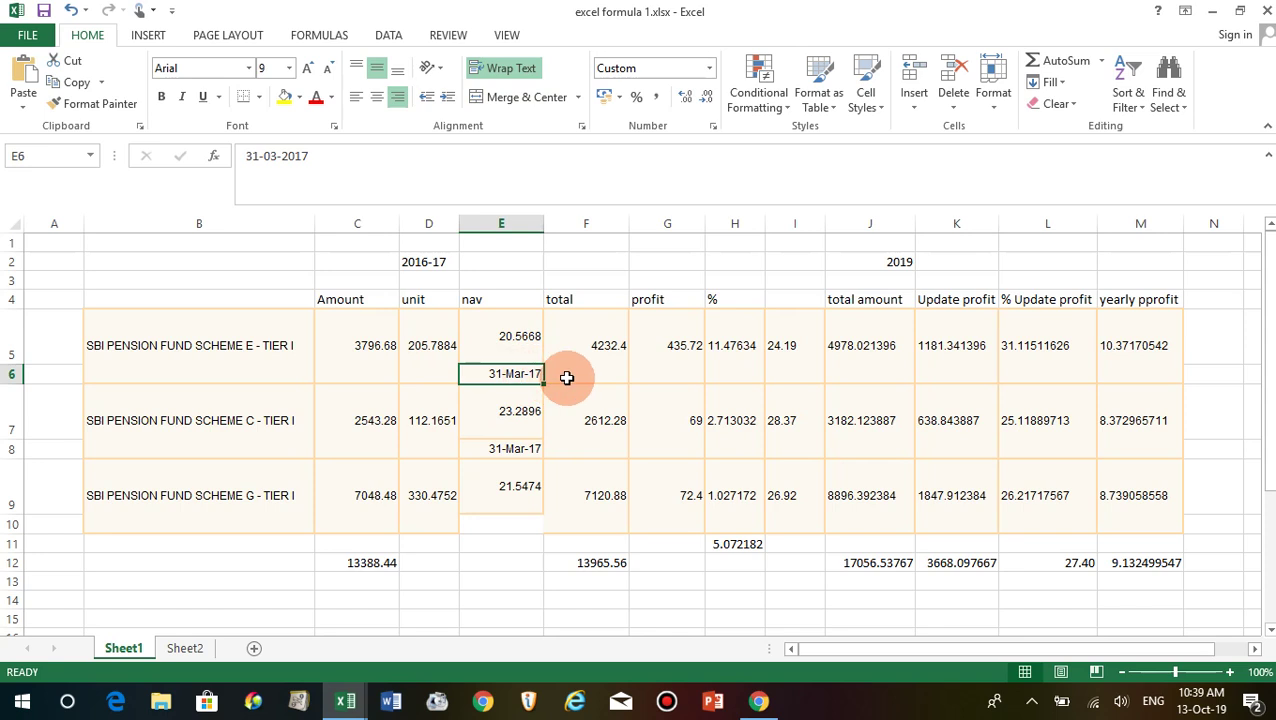
left_click(595, 370)
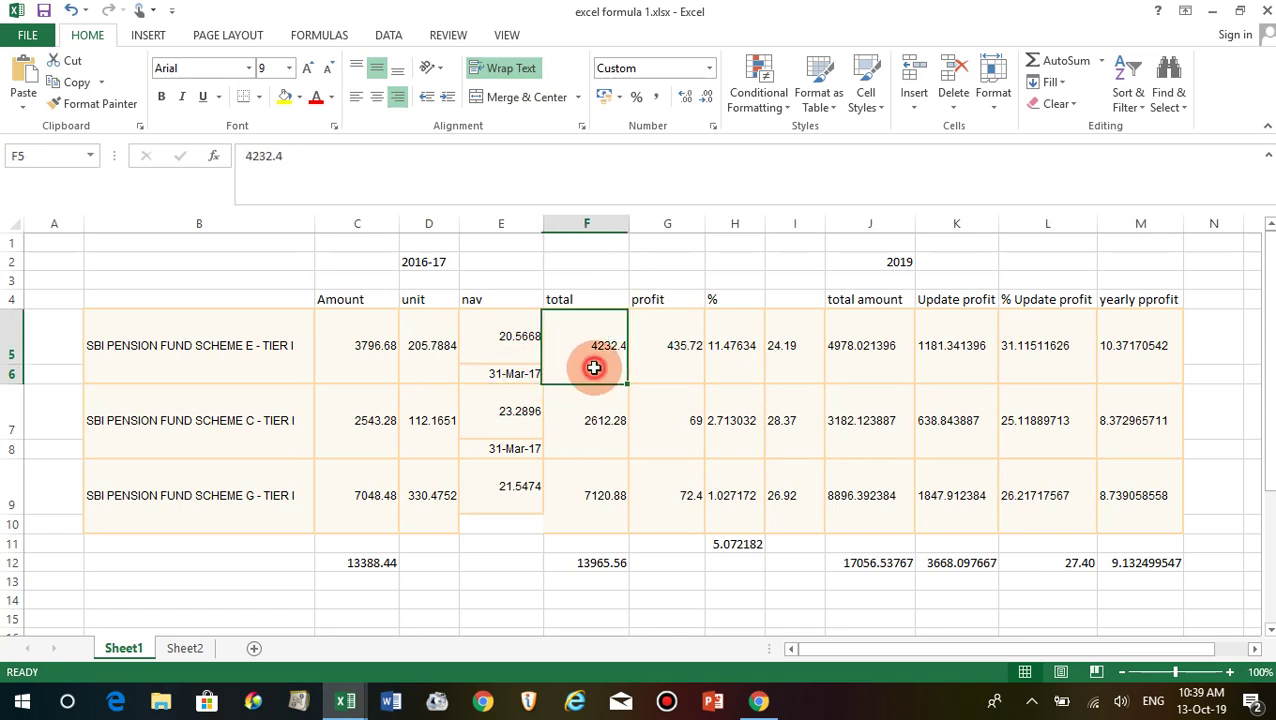
left_click(672, 367)
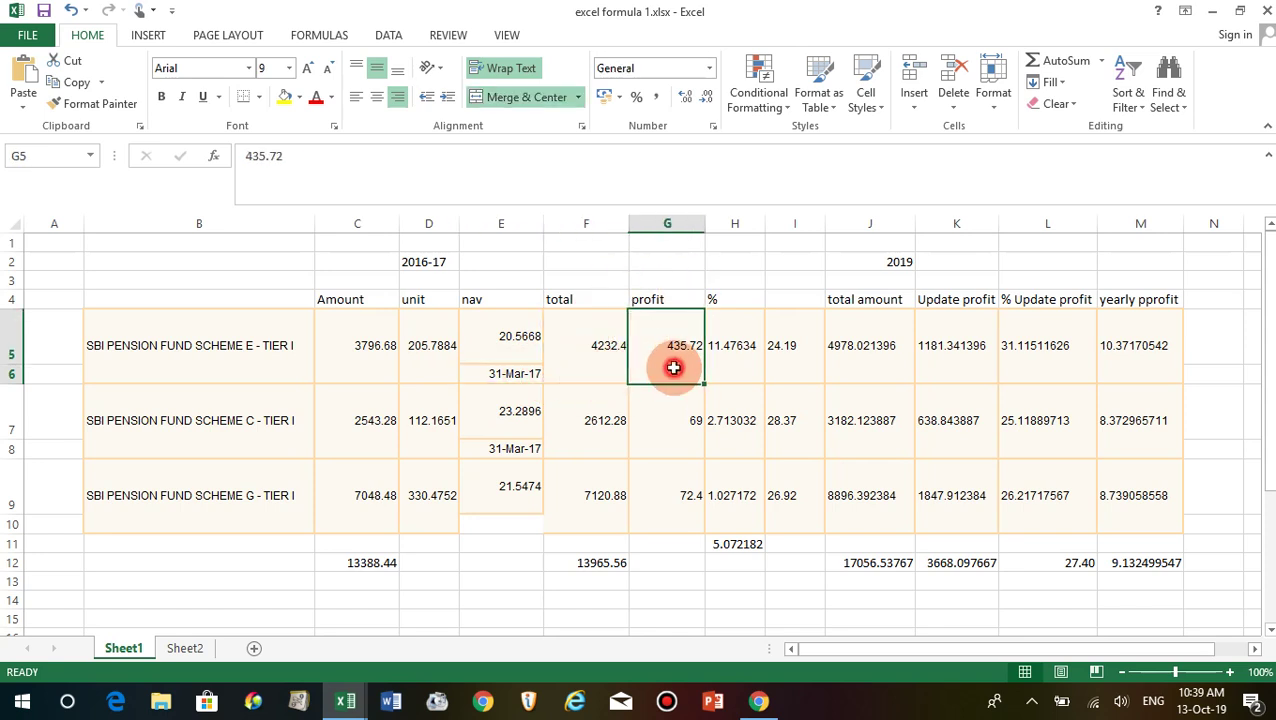
left_click(735, 370)
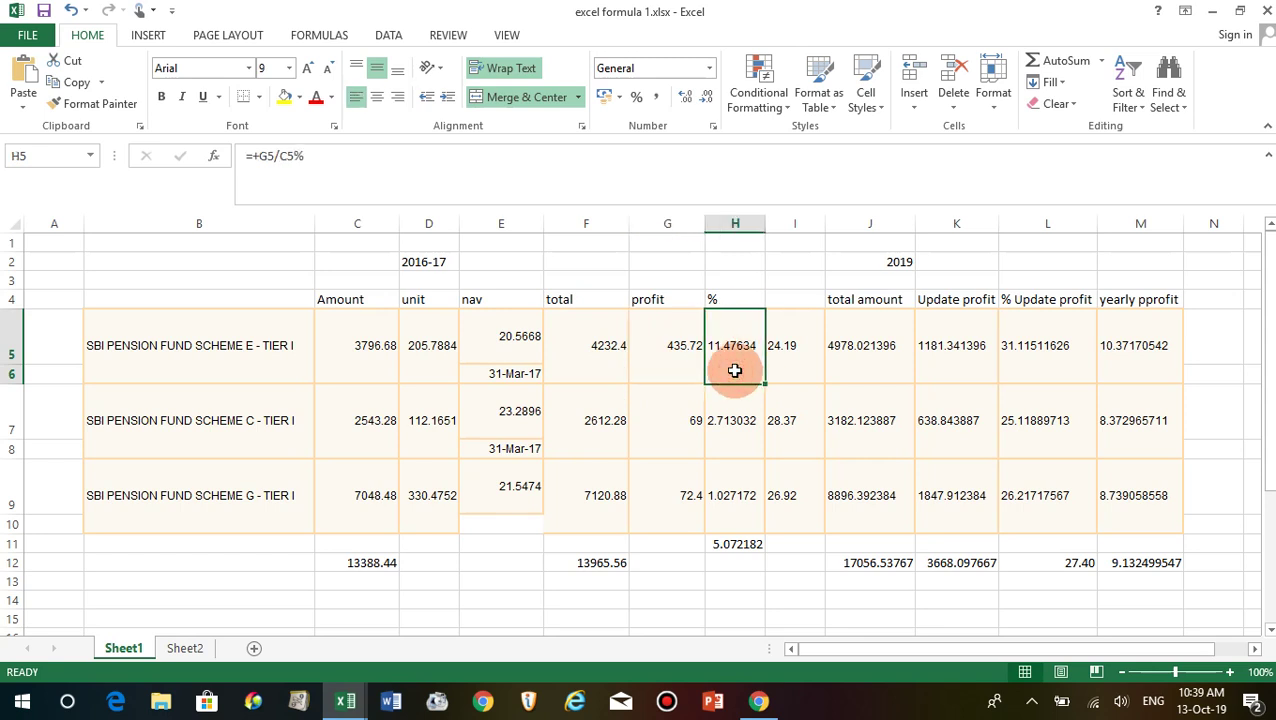
Compare Scheme E's 2019 NAV in I5 with its 31-Mar-17 NAV, and its 2019 total amount with the invested amount.
left_click(806, 350)
double_click(807, 357)
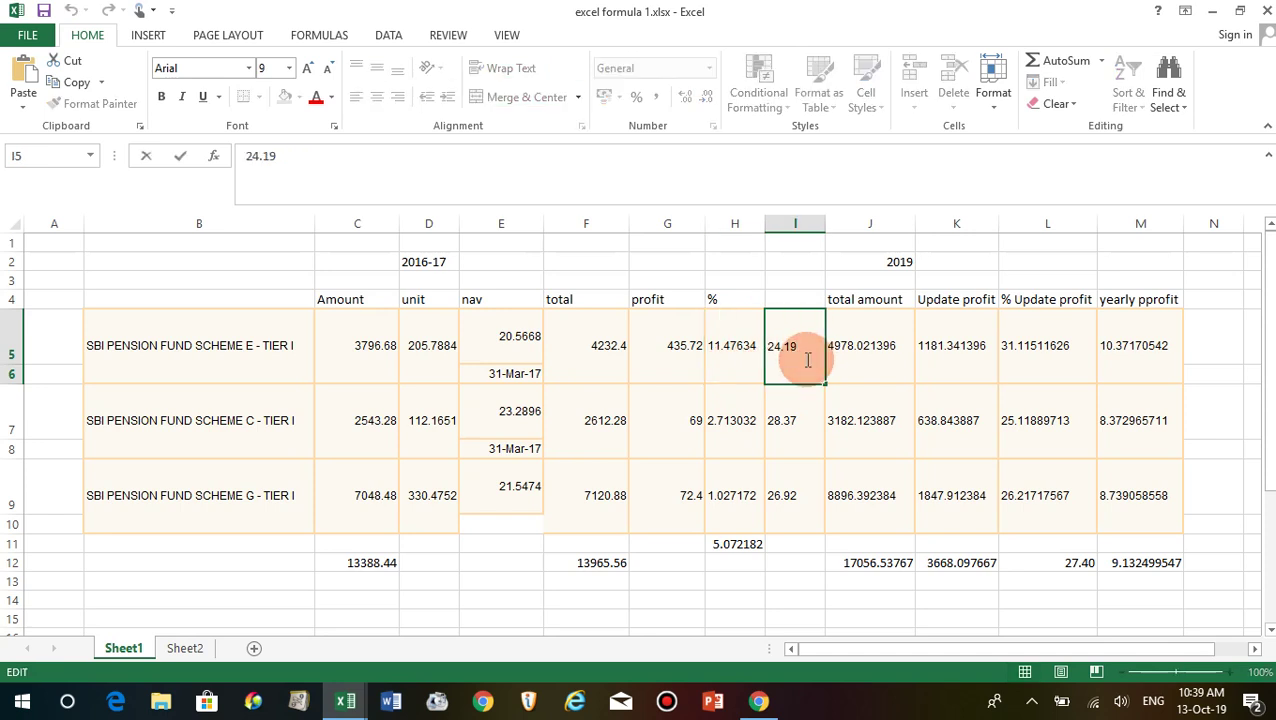
key("Return")
left_click(810, 352)
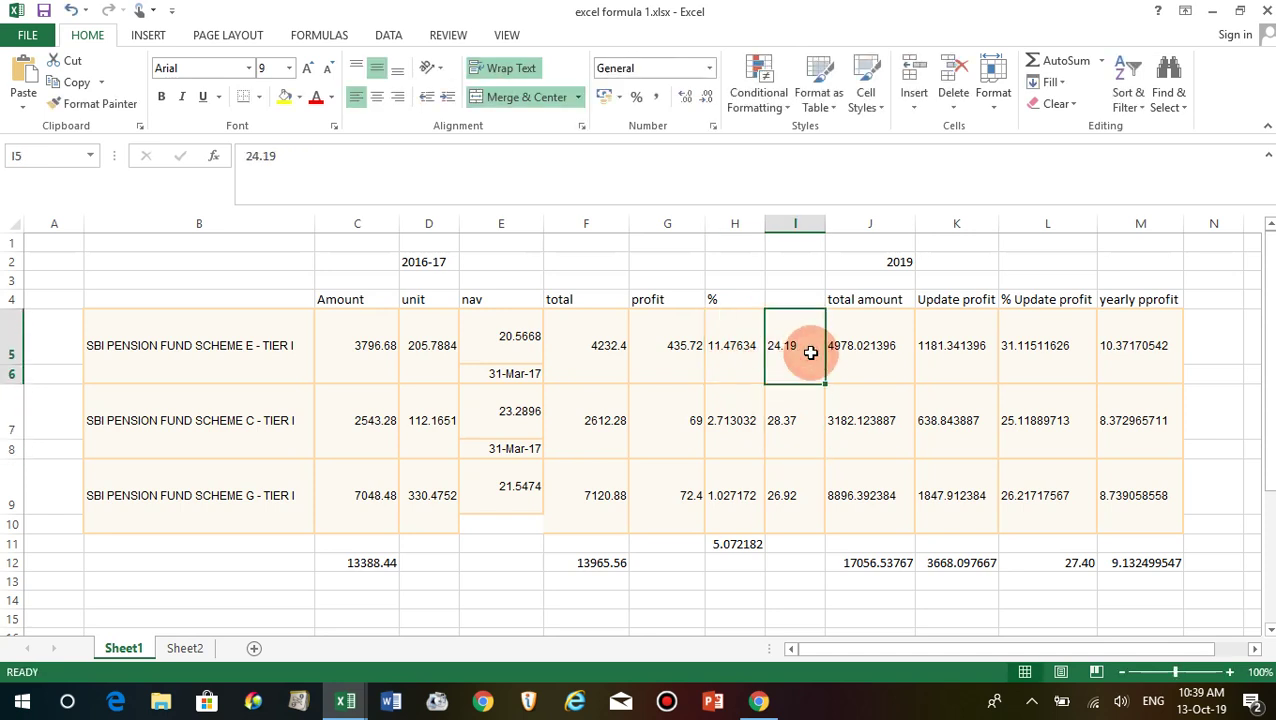
left_click(500, 350)
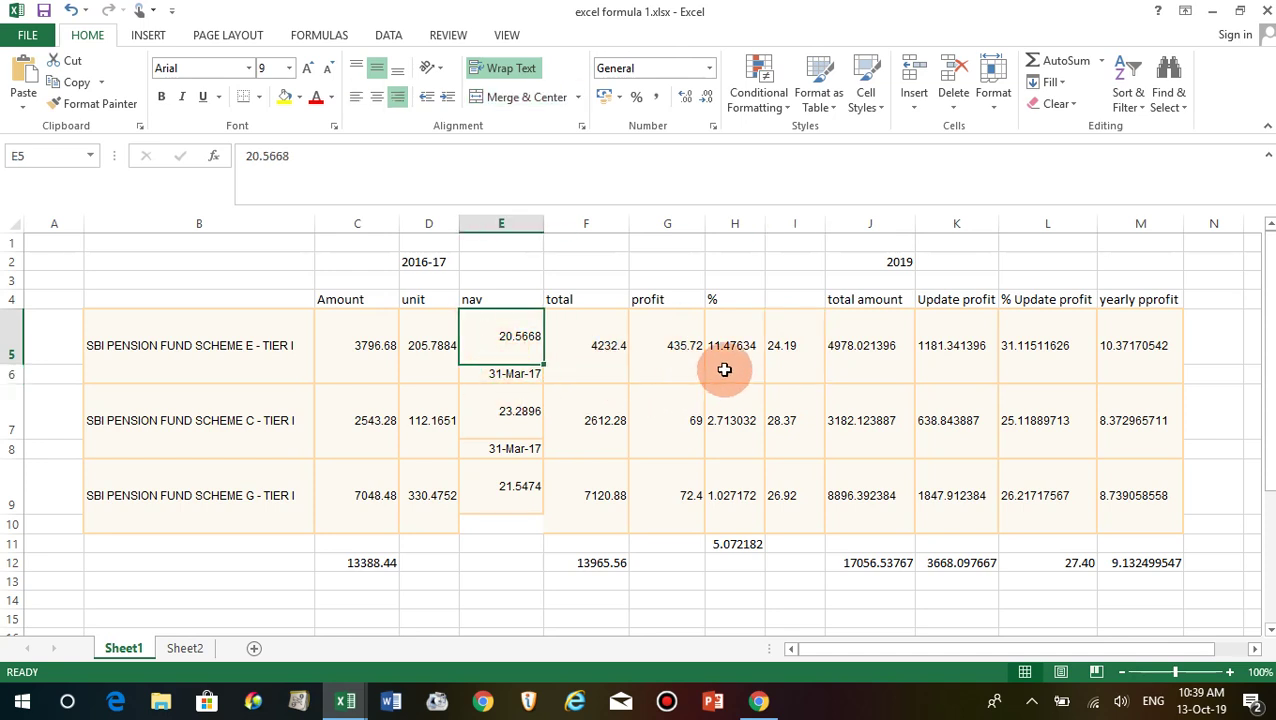
left_click(798, 363)
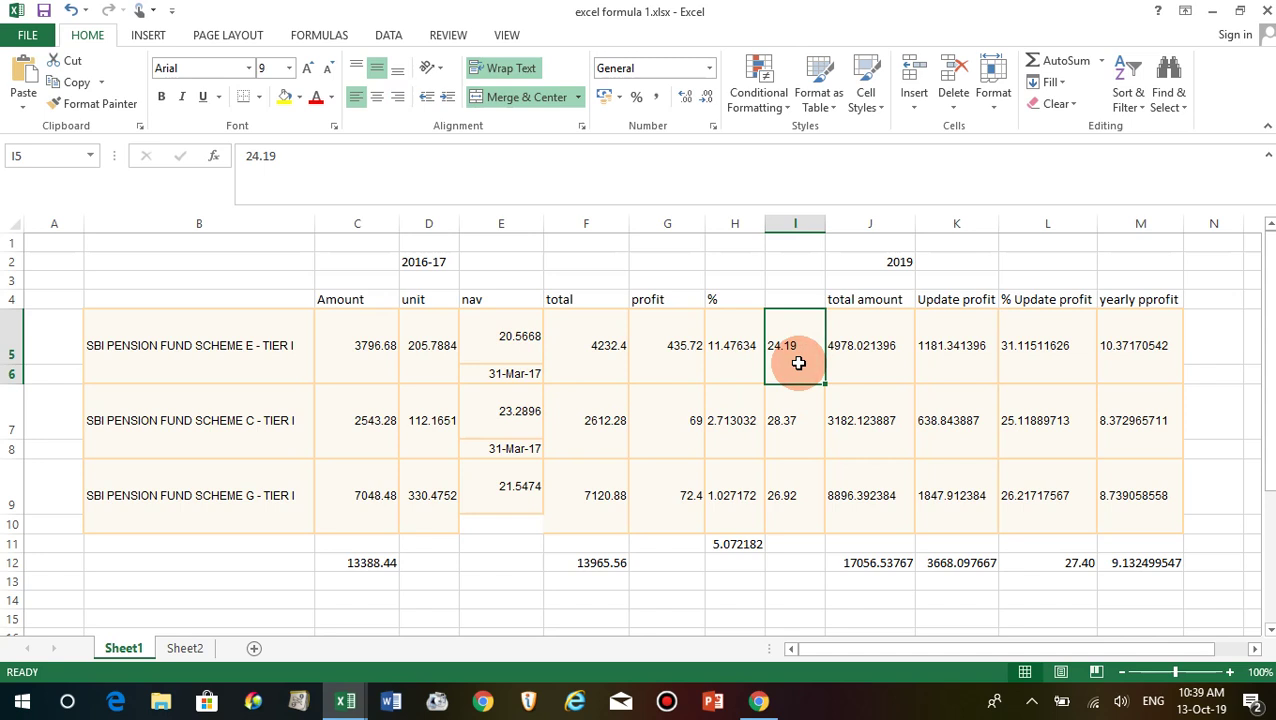
left_click(863, 364)
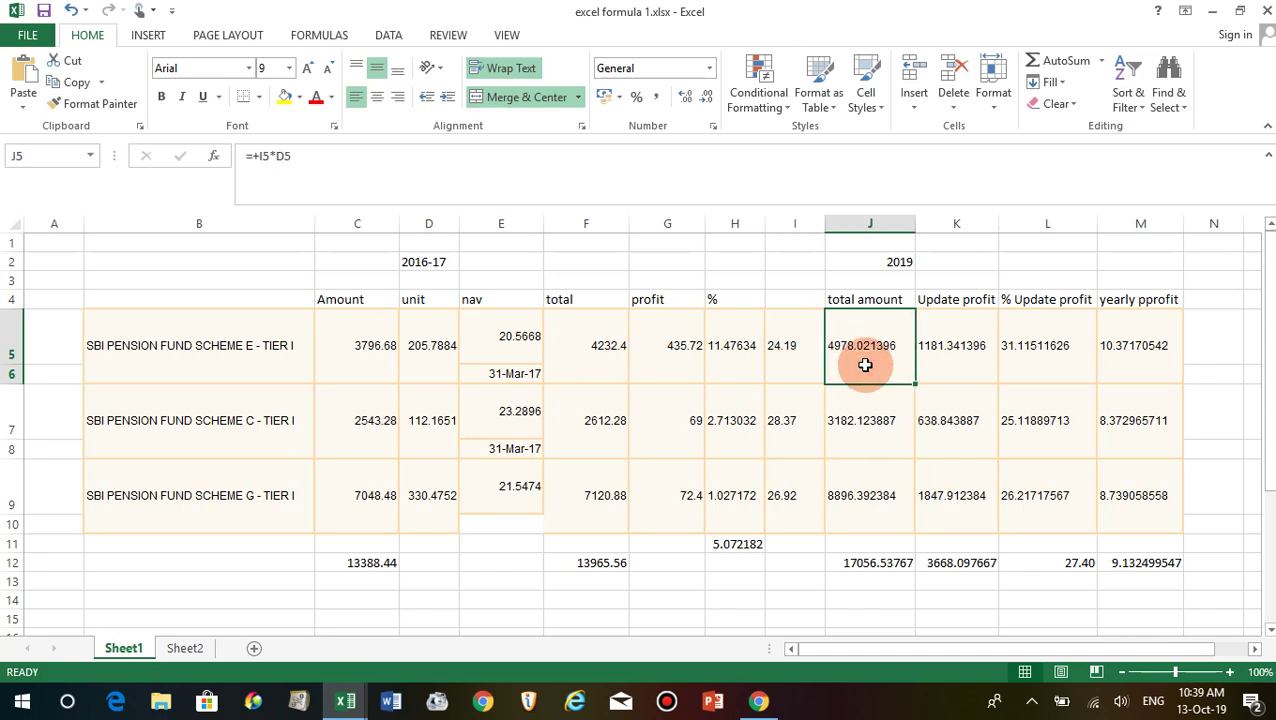
left_click(386, 364)
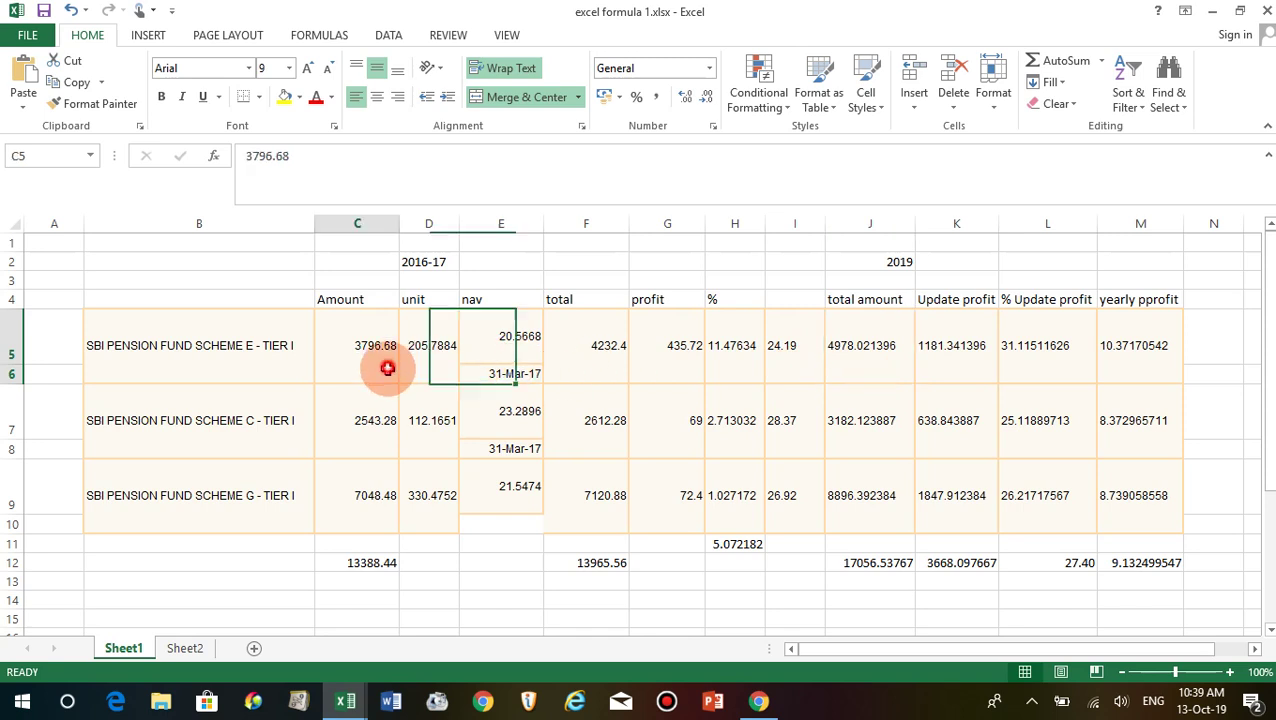
left_click(864, 374)
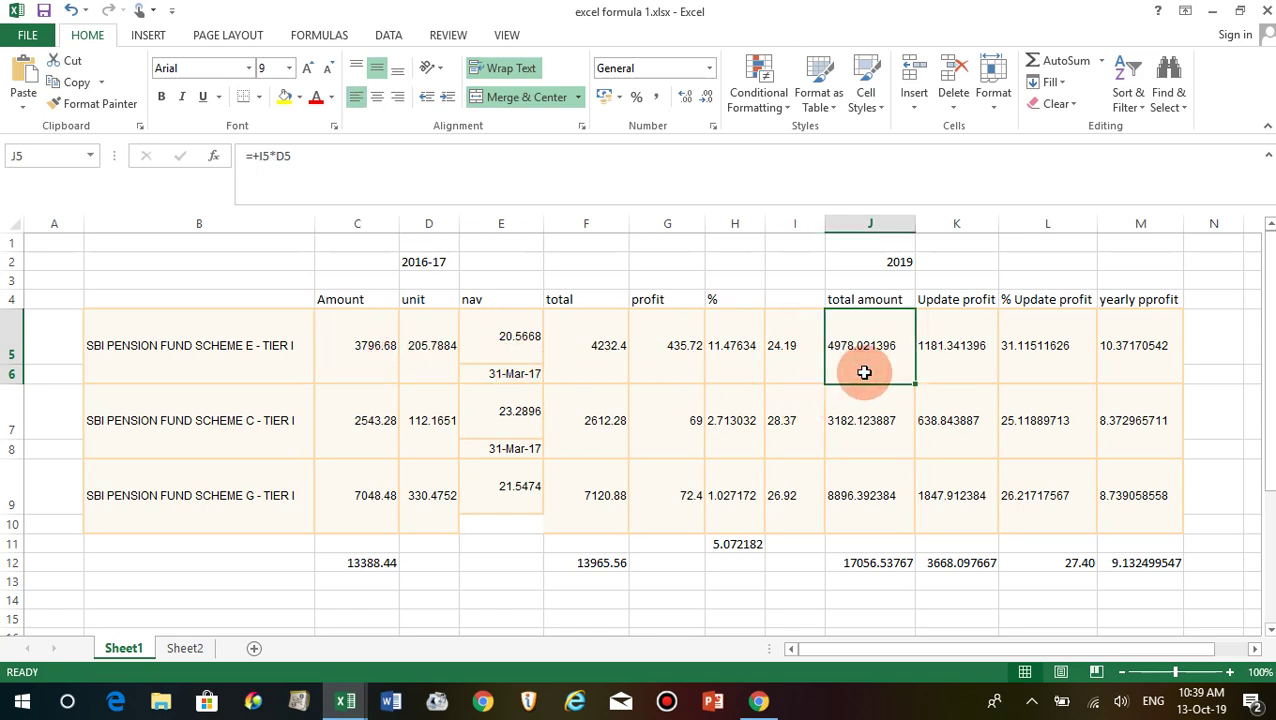
Inspect the formula behind Scheme E's Update profit in K5 and leave it as it is.
left_click(965, 362)
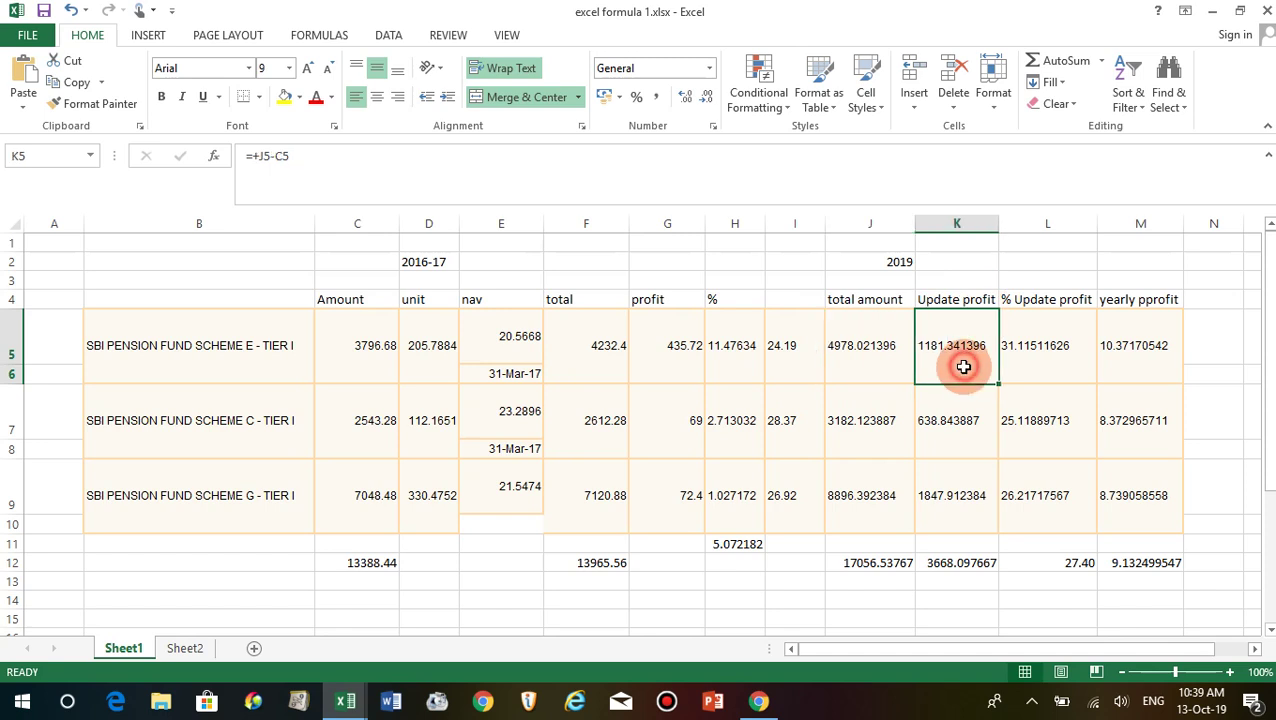
double_click(963, 367)
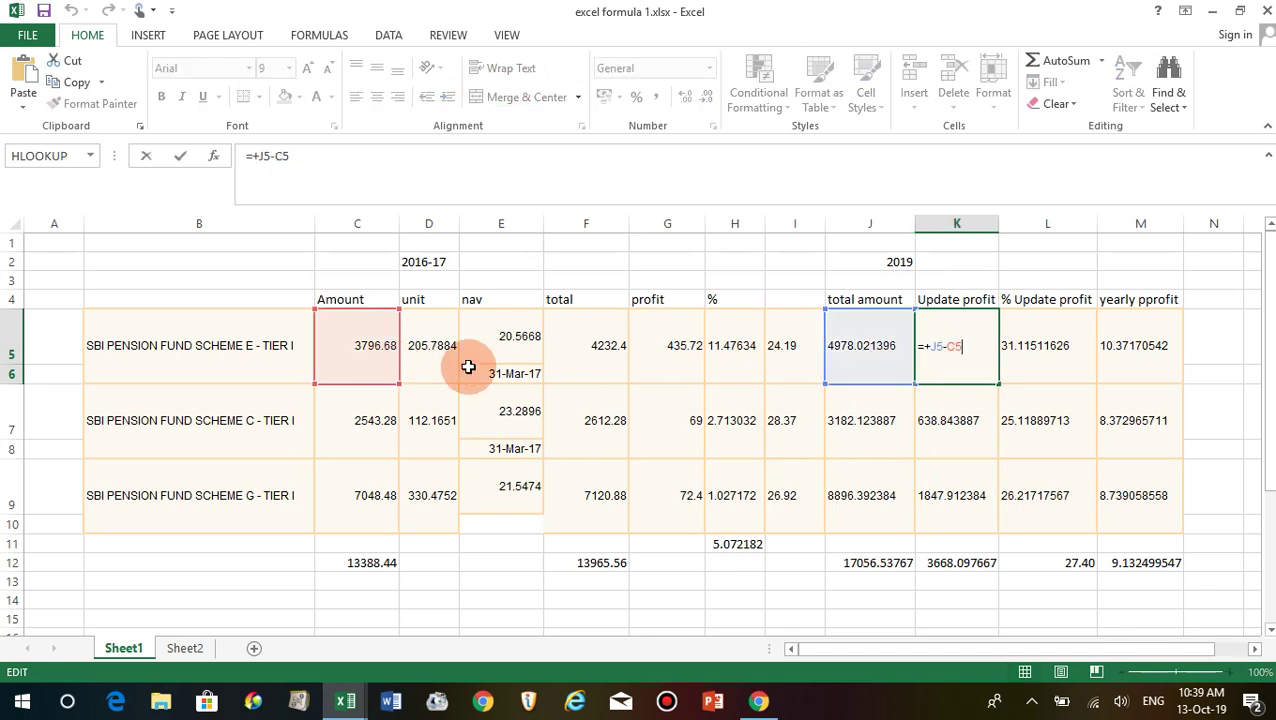
key("Return")
left_click(966, 350)
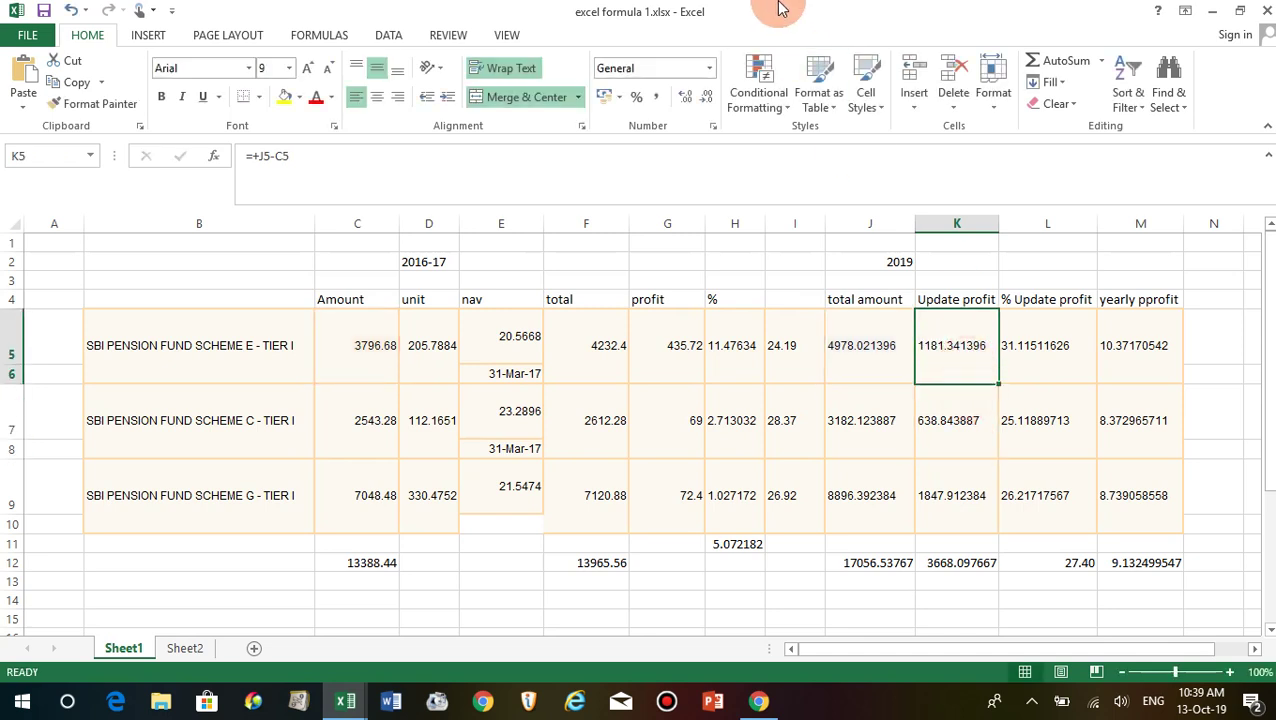
mouse_move(781, 8)
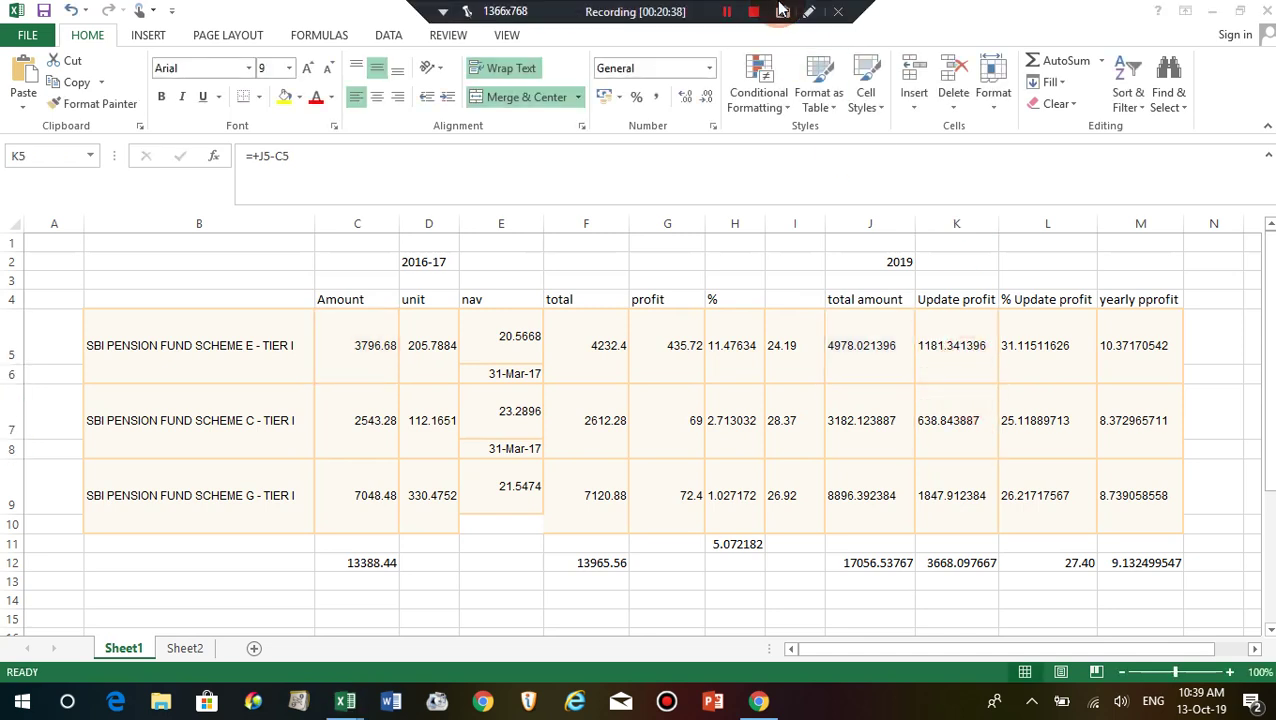
Examine Scheme E's Update profit and its percentage, and inspect the formula behind its yearly profit in M5.
left_click(972, 362)
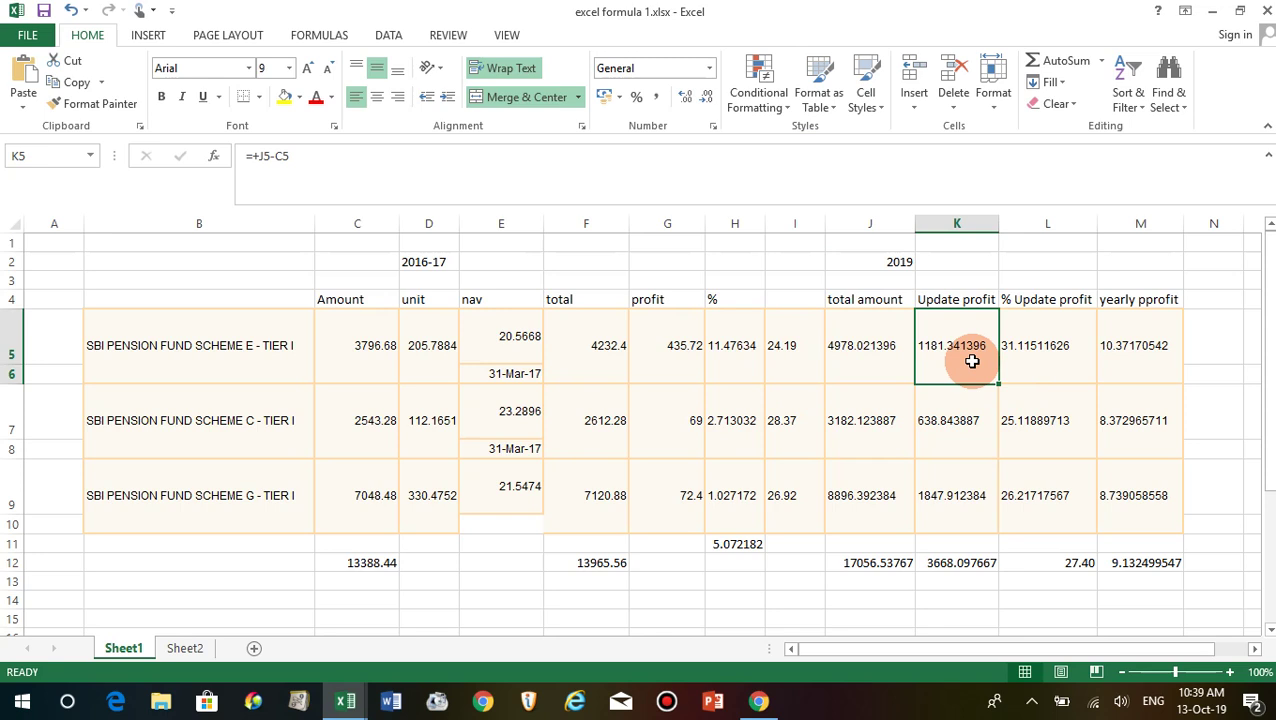
left_click(1036, 379)
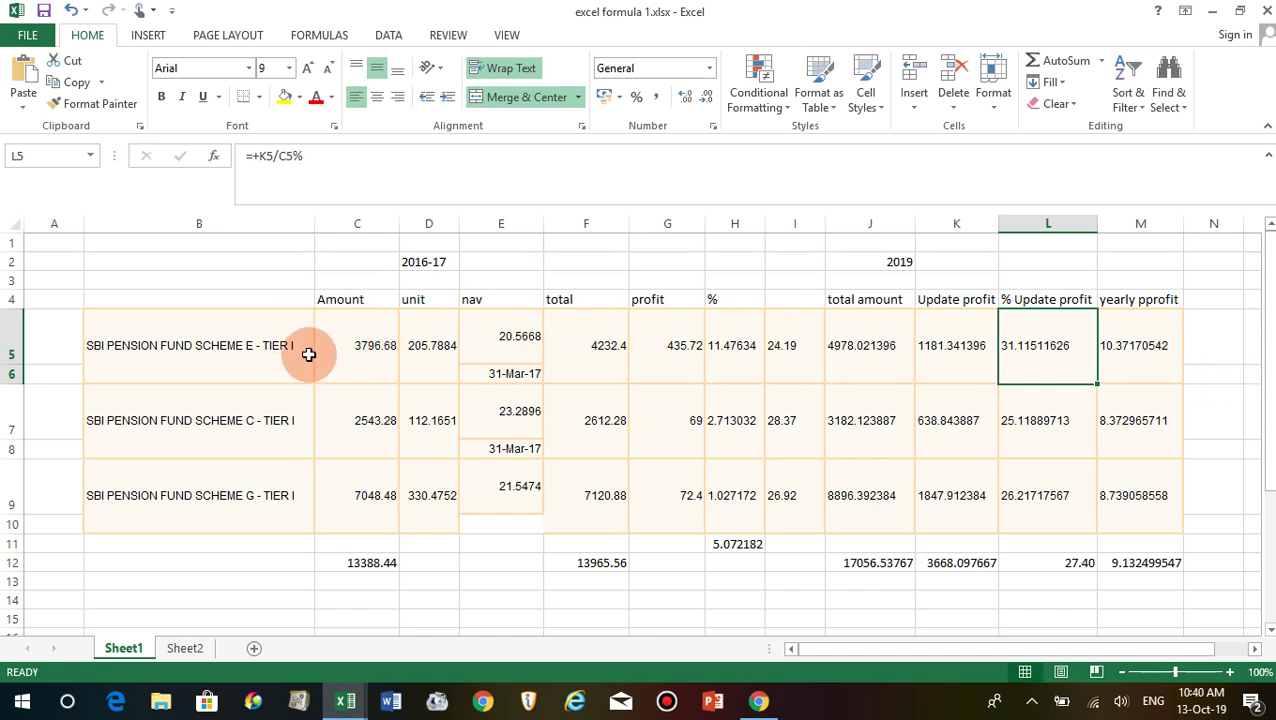
left_click(1128, 364)
double_click(1135, 350)
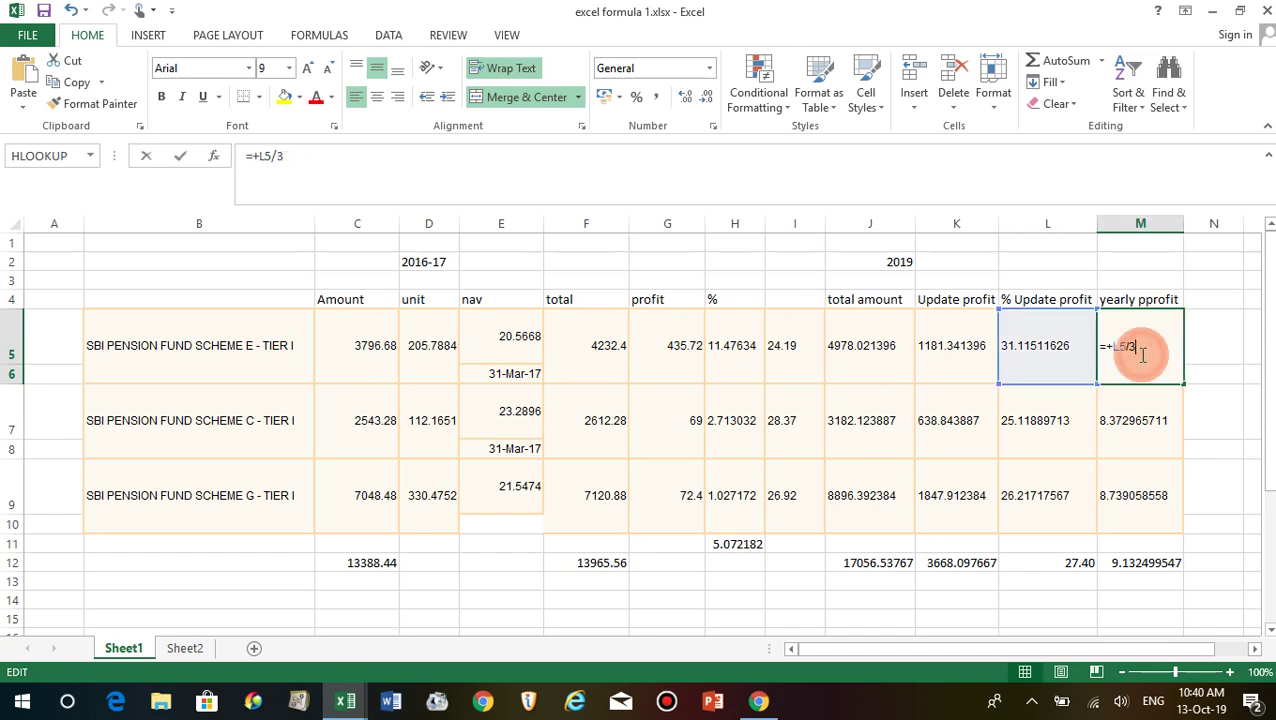
key("Return")
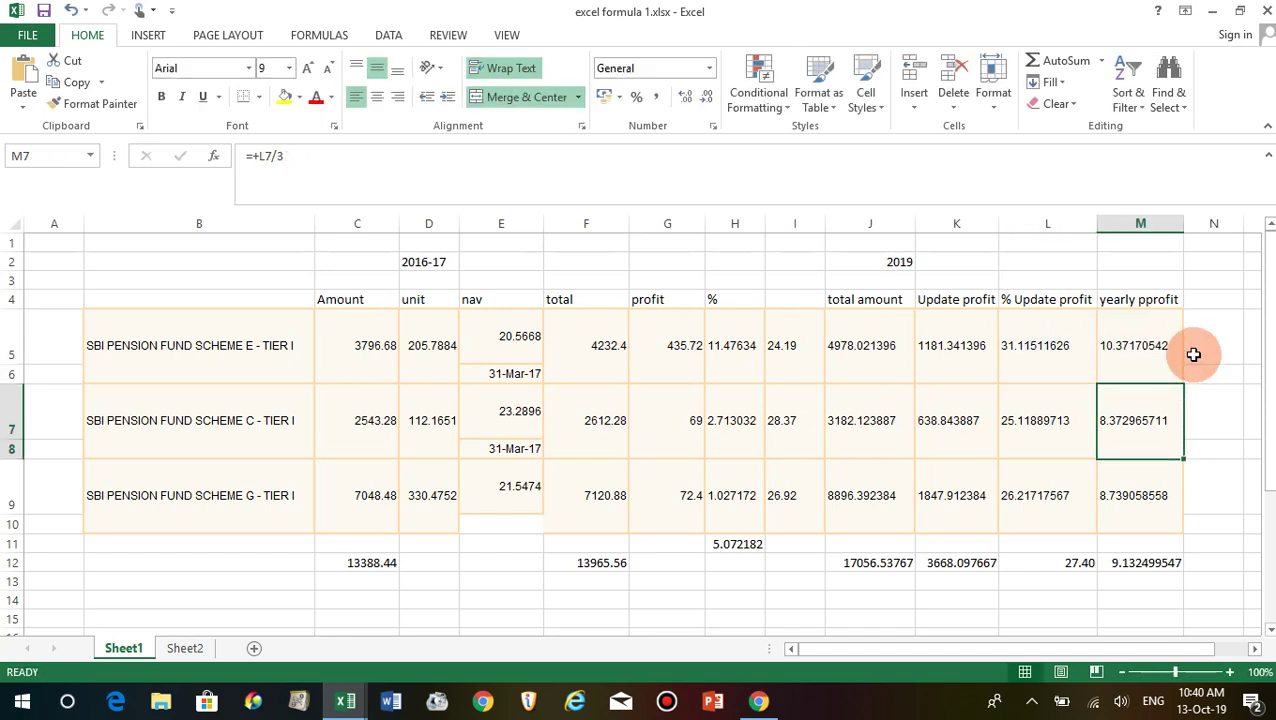
Compare the yearly profit of Schemes E, C and G in column M.
left_click(1121, 352)
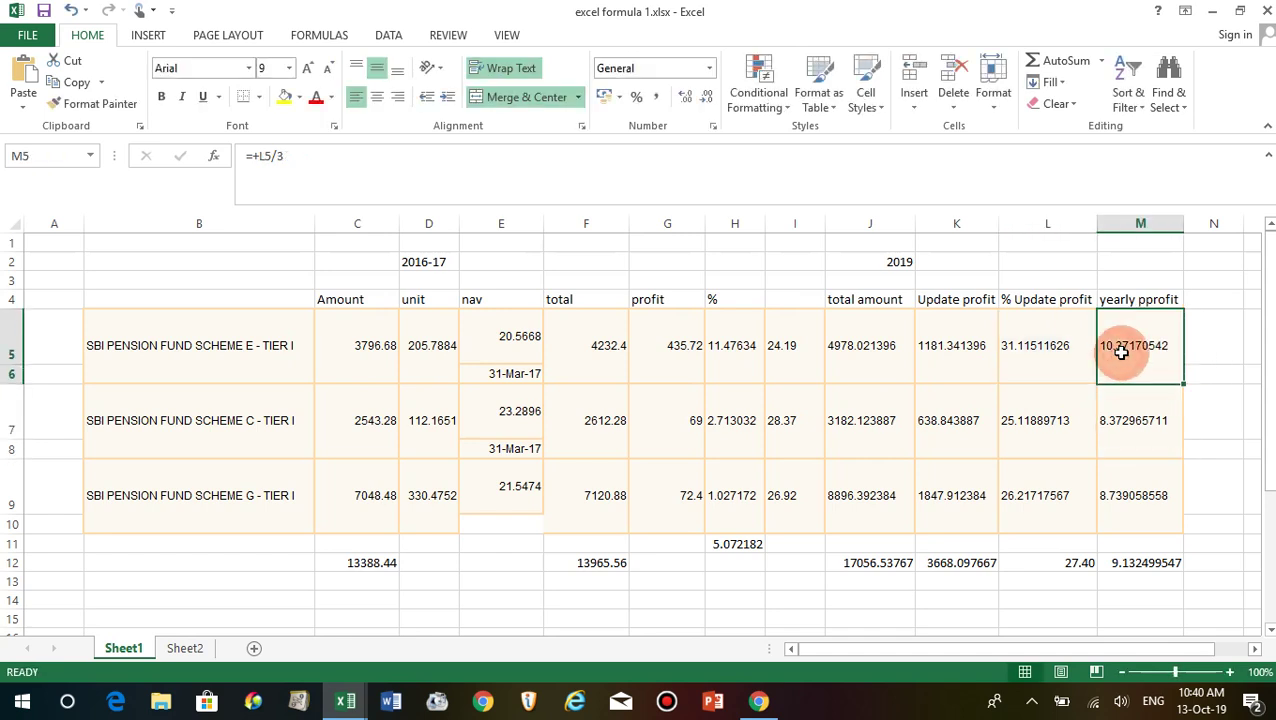
left_click(1134, 428)
left_click(1136, 493)
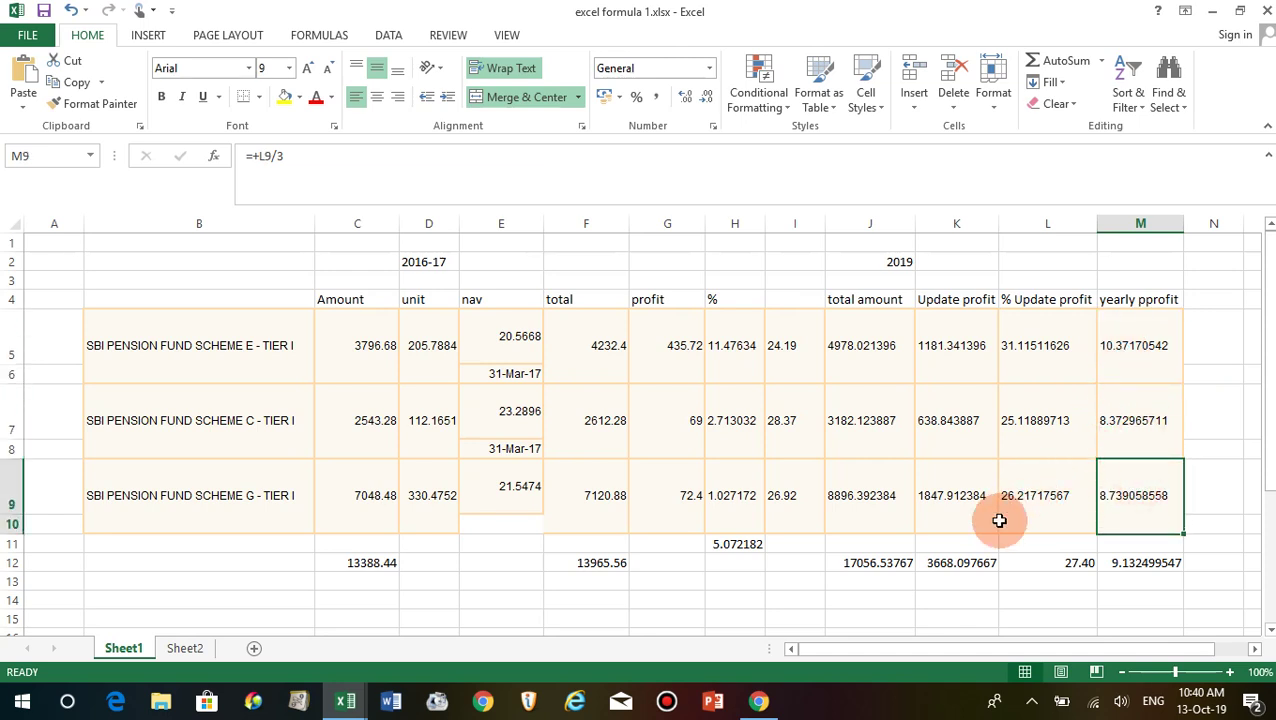
Review the row 12 sums of the 2019 total amount, the invested amount and the 2016-17 total.
left_click(870, 561)
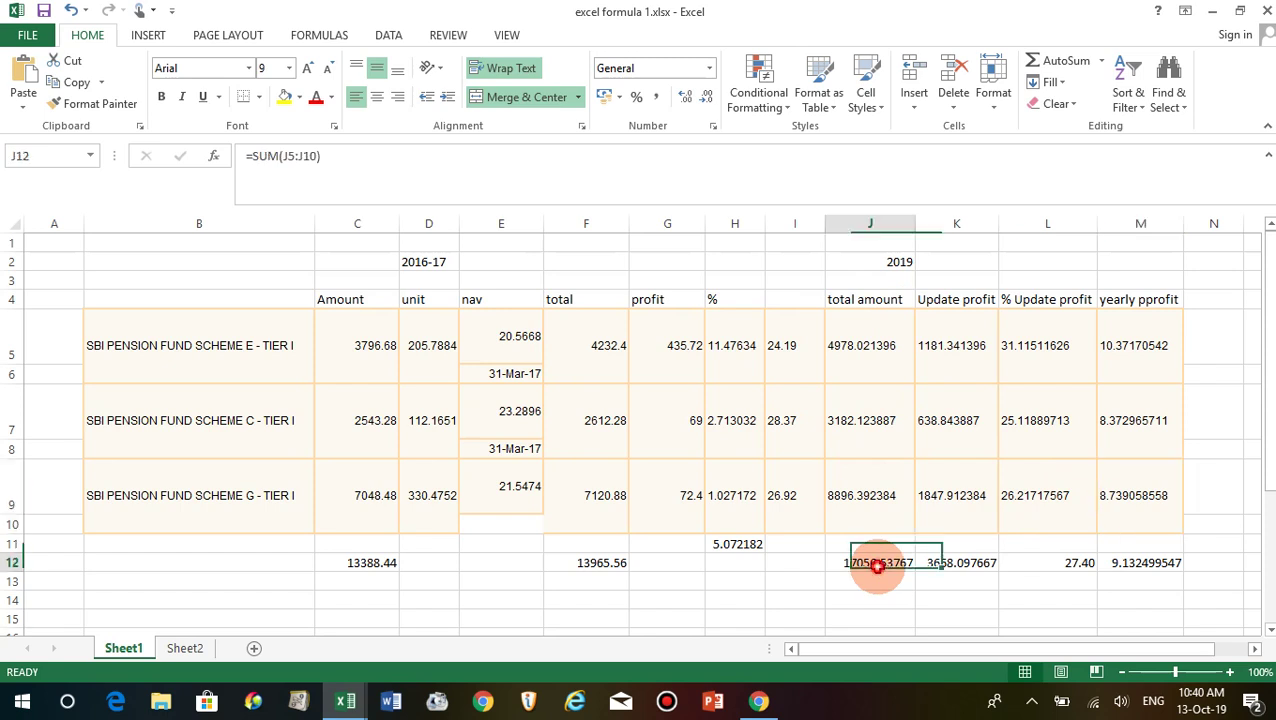
left_click(379, 565)
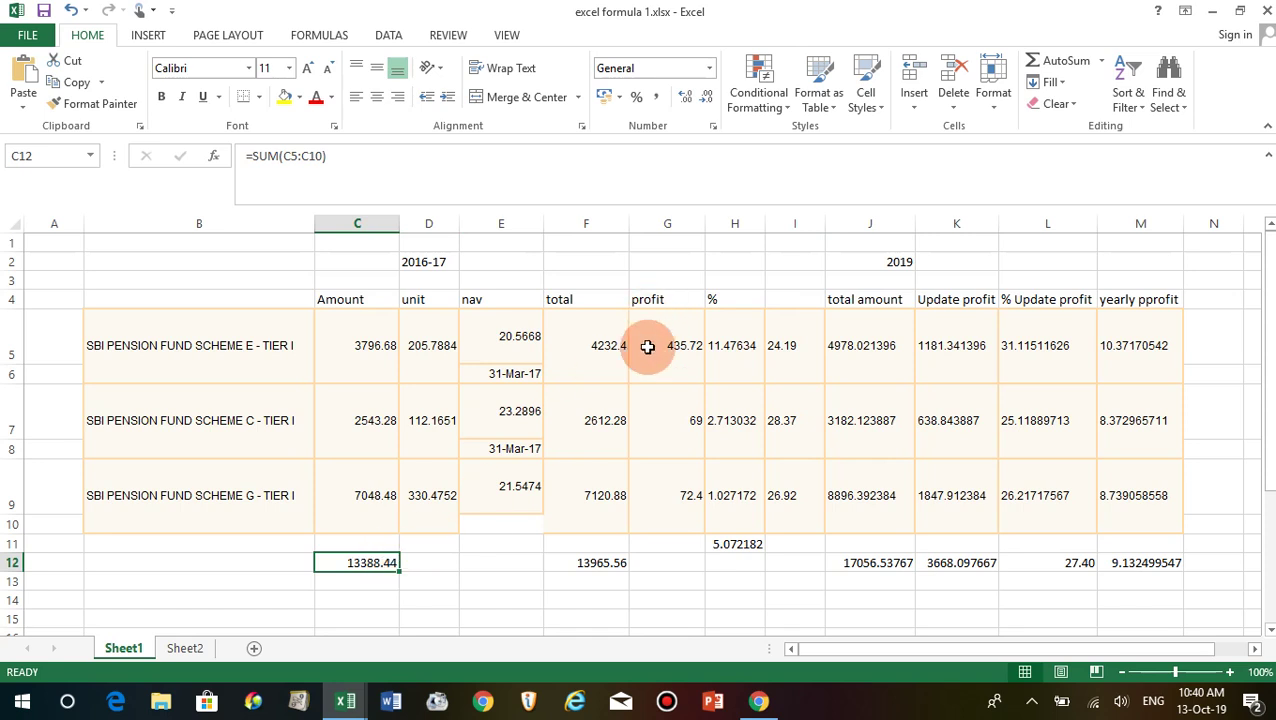
left_click(612, 562)
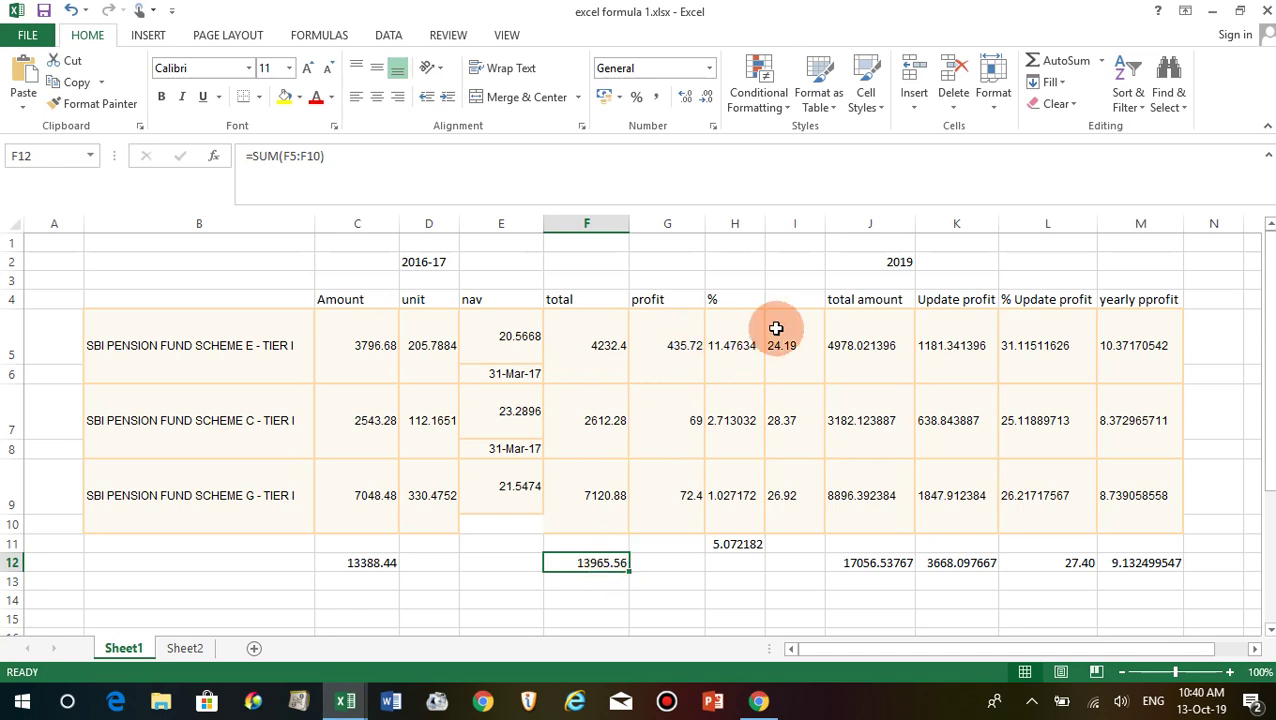
Total the 2016-17 profit column in G12 with a sum of G5:G10.
left_click(668, 578)
left_click(662, 564)
left_click(1060, 61)
left_click_drag(683, 340, 650, 513)
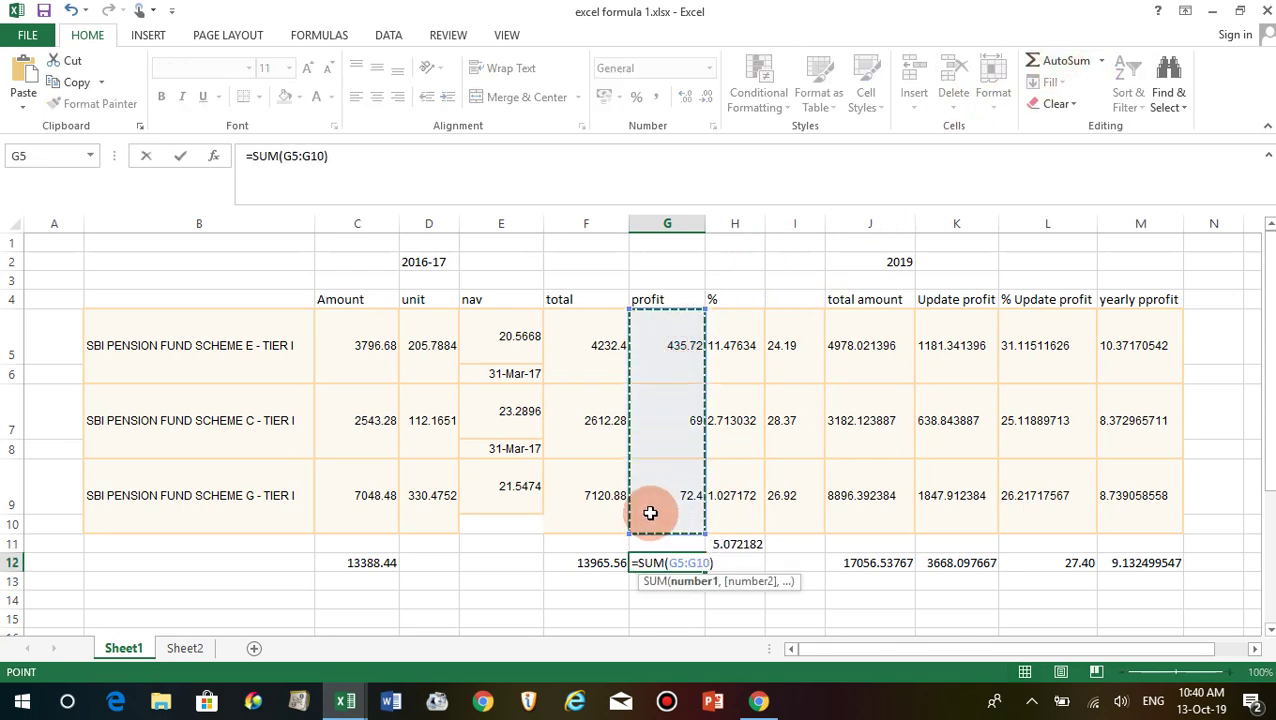
key("Return")
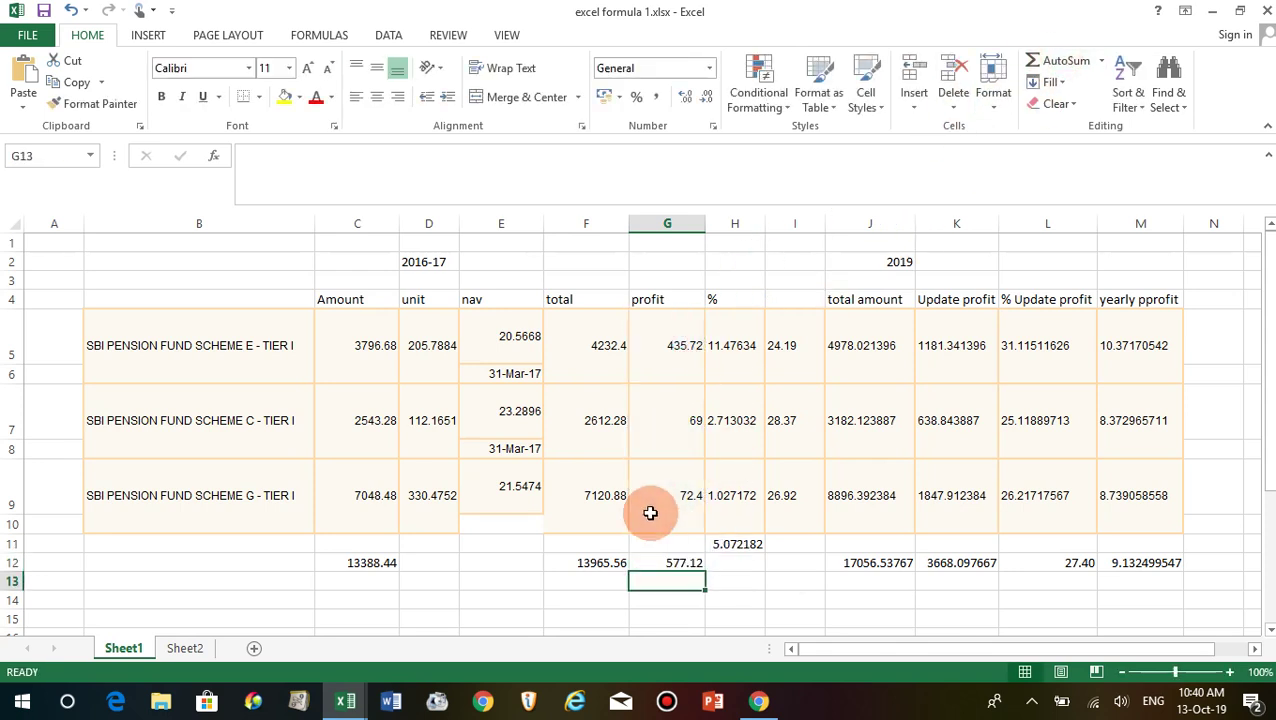
left_click(690, 563)
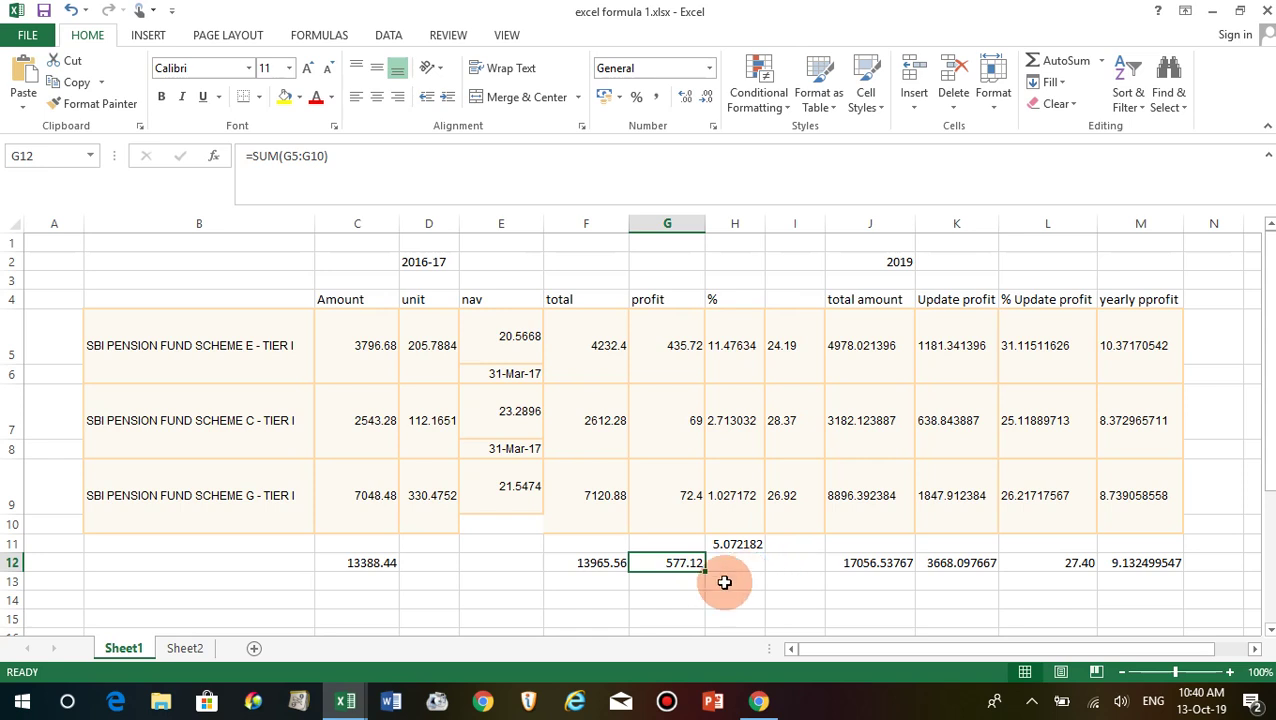
Inspect the formula behind Scheme E's 2019 total amount in J5 and leave it as it is.
left_click(880, 345)
left_click(877, 438)
double_click(886, 345)
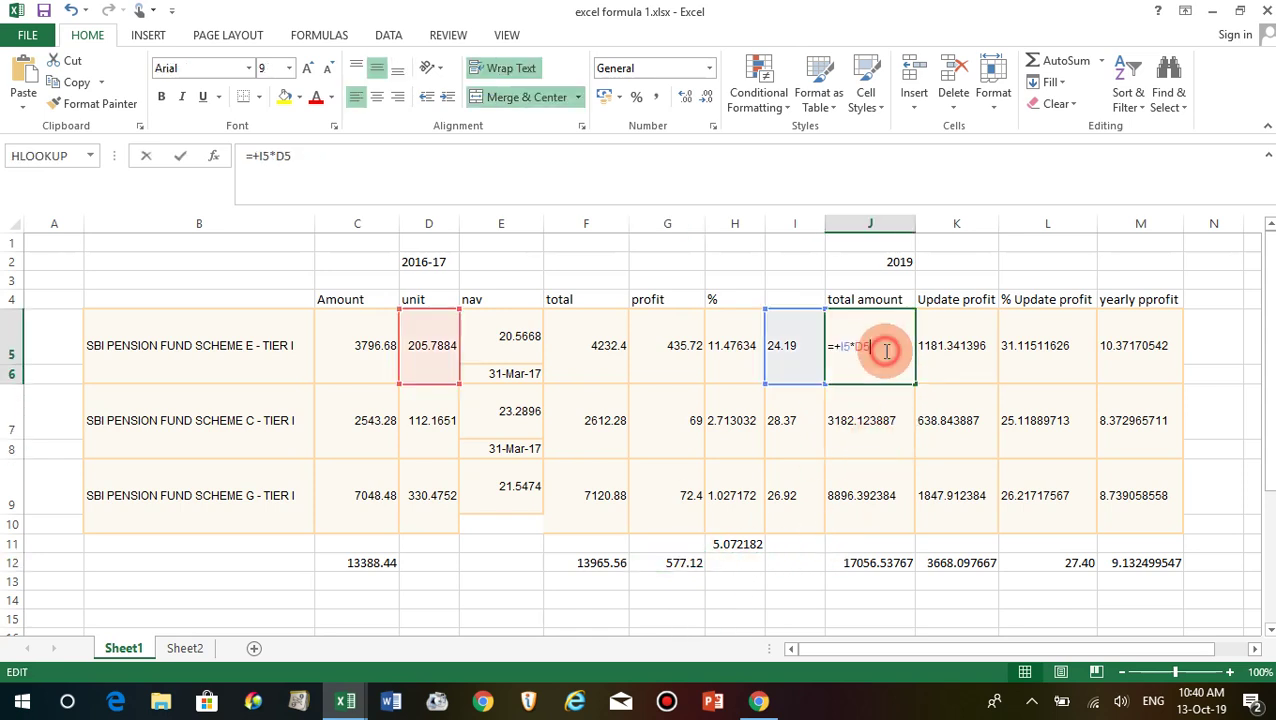
key("Return")
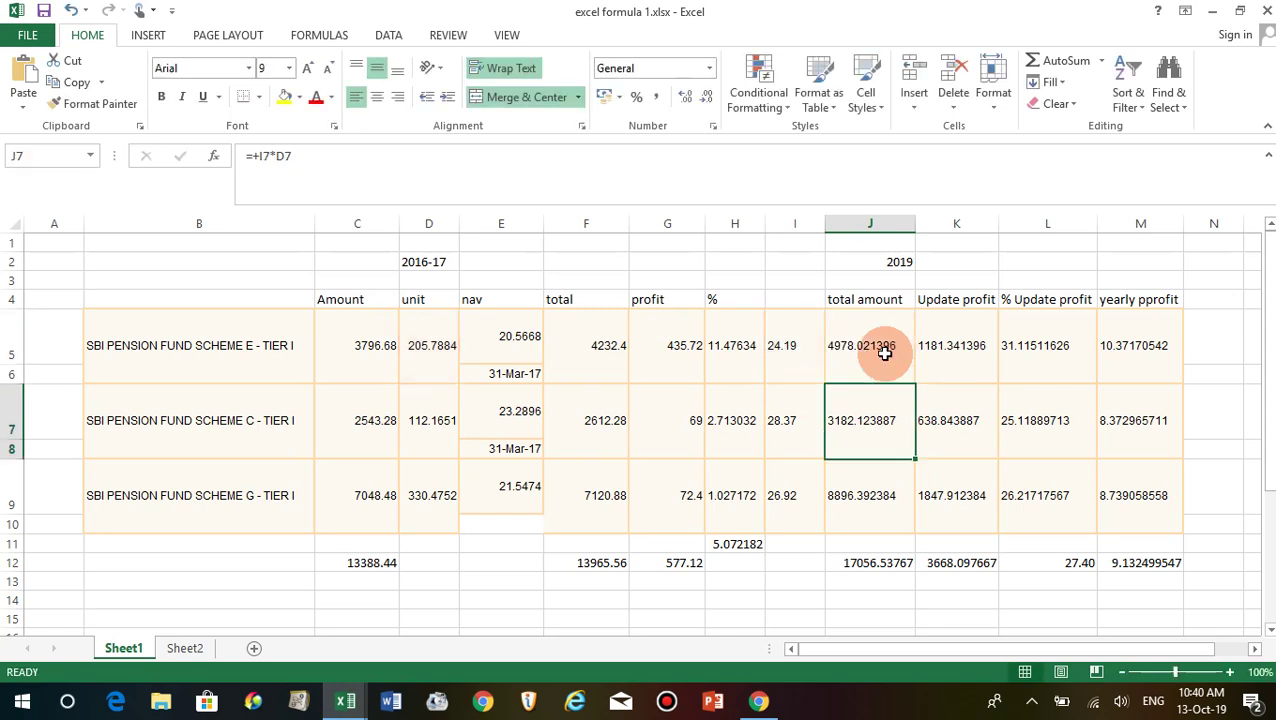
Compare the 2019 total in J12 with the invested total in C12, and inspect the Update profit sum in K12.
left_click(880, 562)
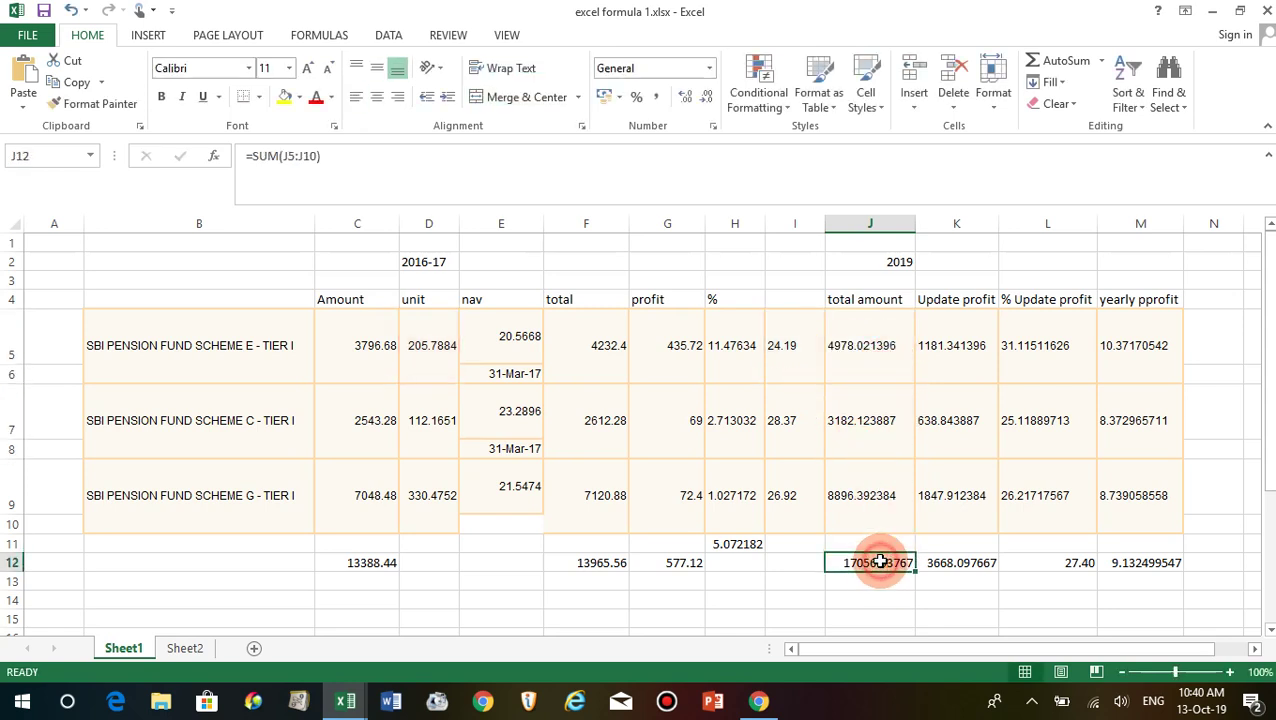
left_click(343, 573)
left_click(869, 563)
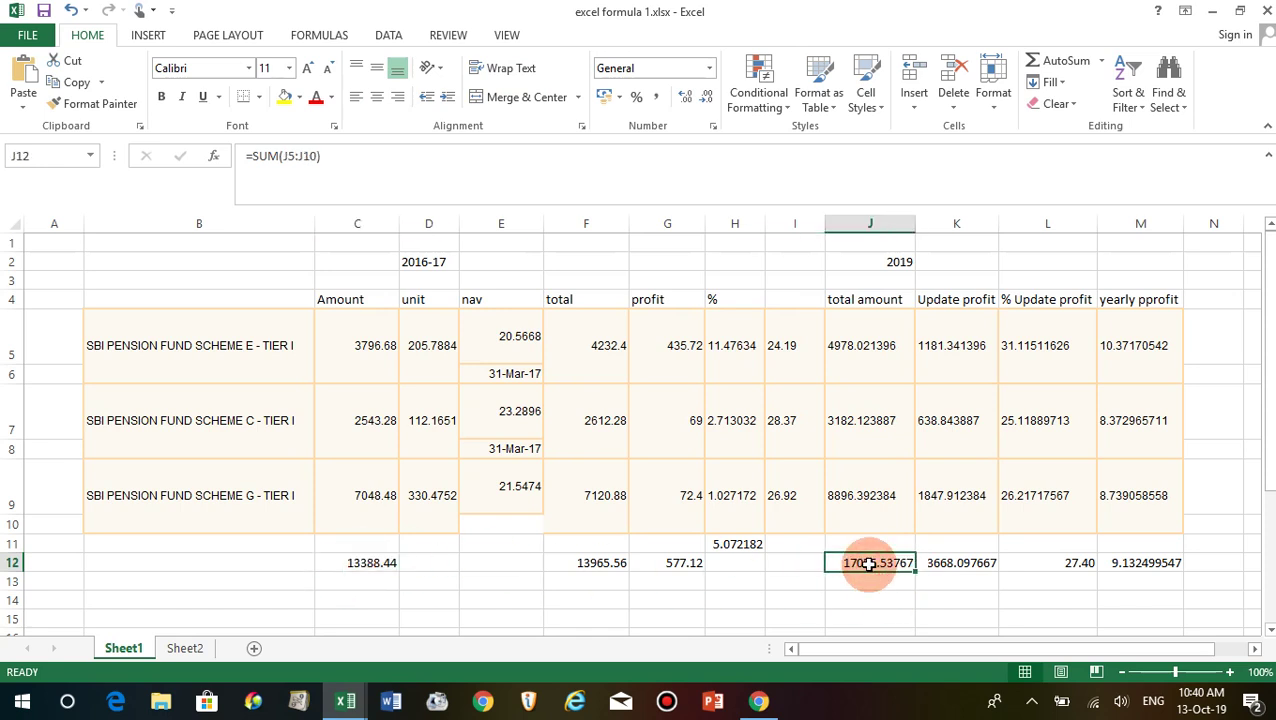
left_click(961, 563)
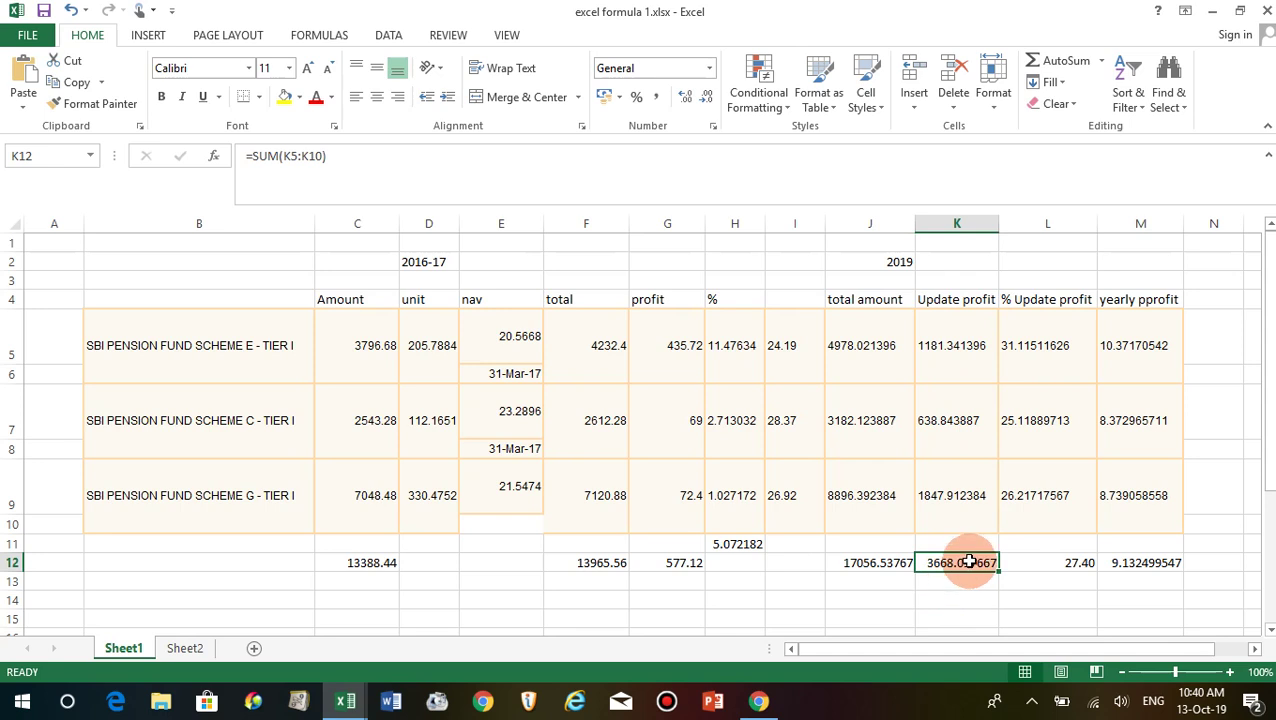
double_click(969, 562)
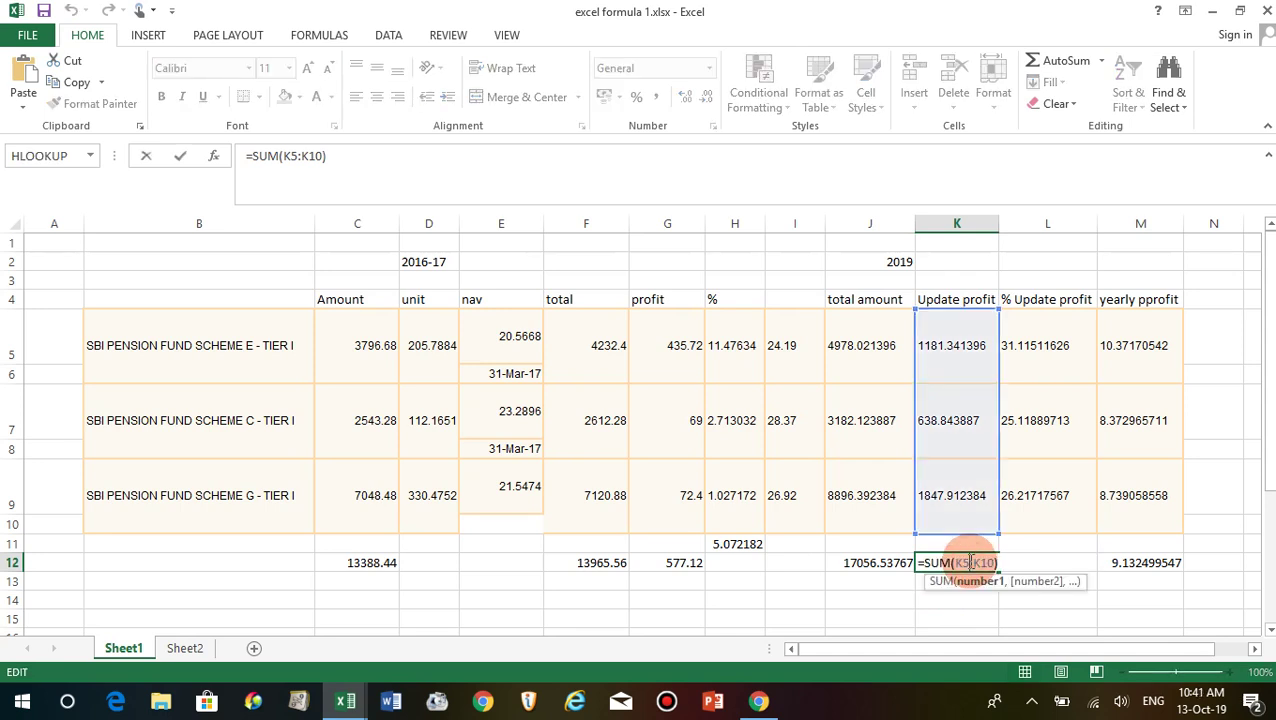
key("Return")
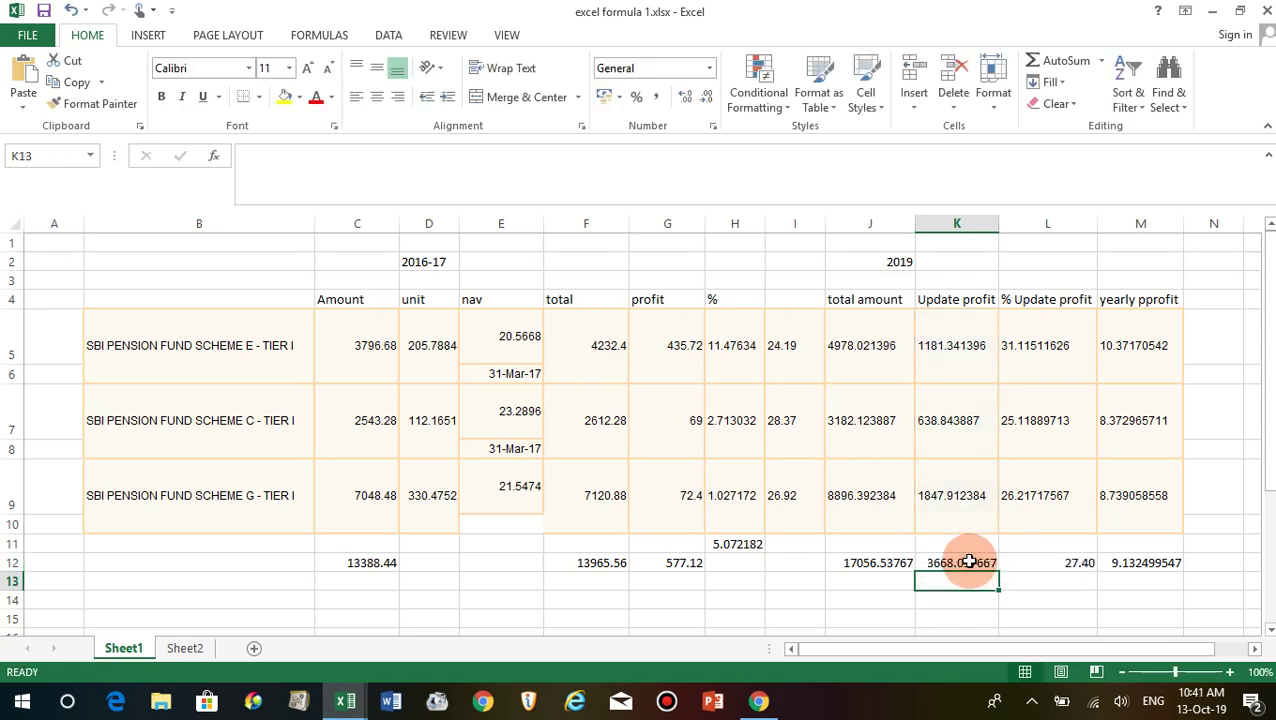
Examine the overall percentage of Update profit in L12 and the yearly profit in M12 against the profit total.
left_click(1045, 565)
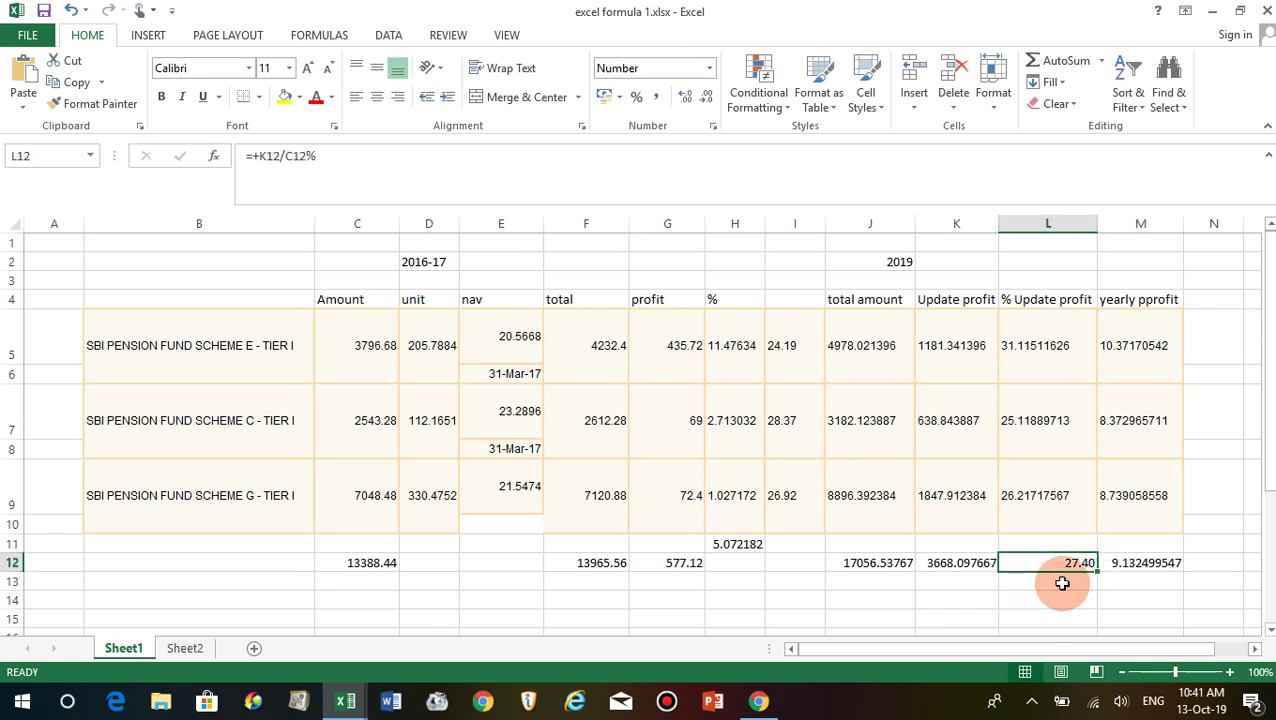
left_click(1150, 562)
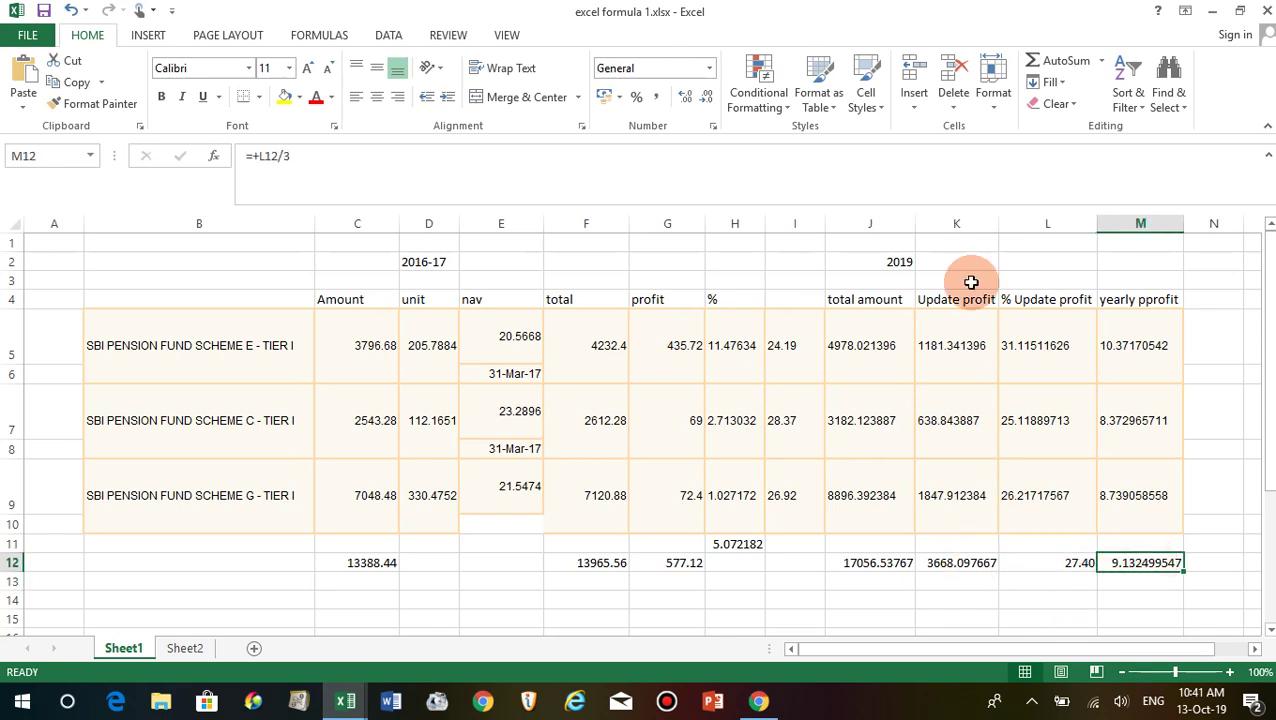
left_click(950, 563)
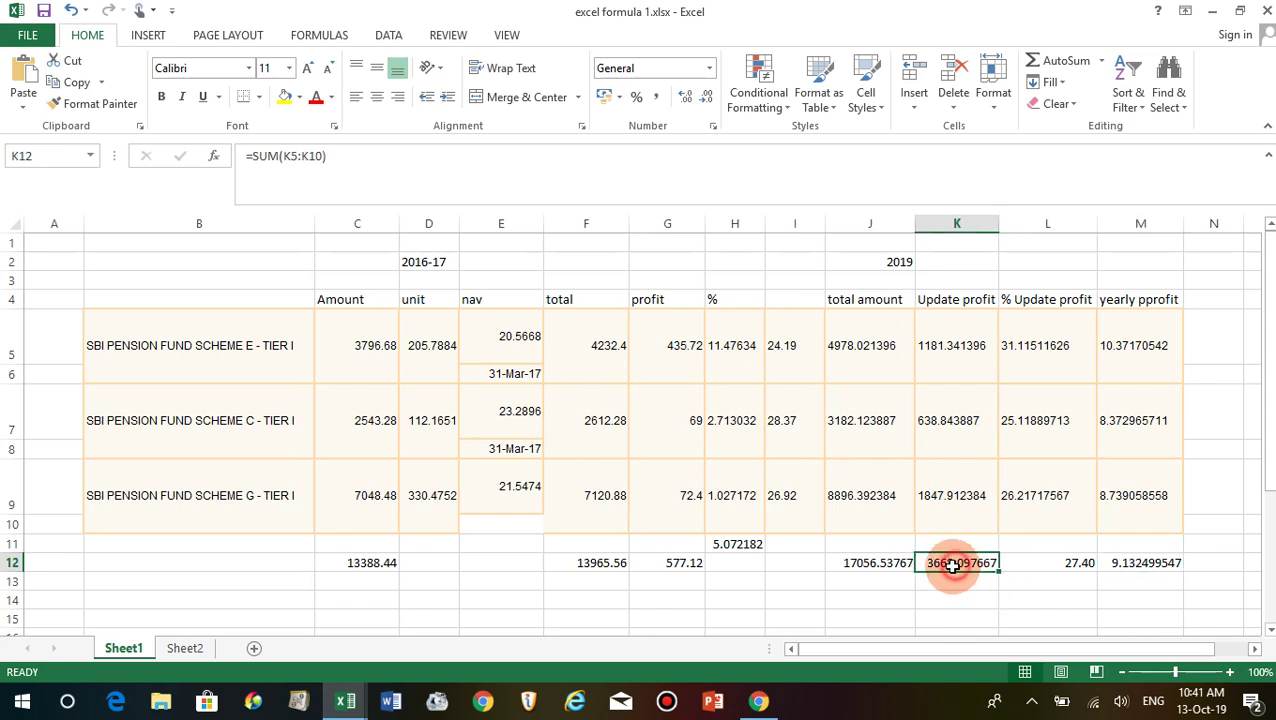
left_click(1167, 562)
left_click(1003, 620)
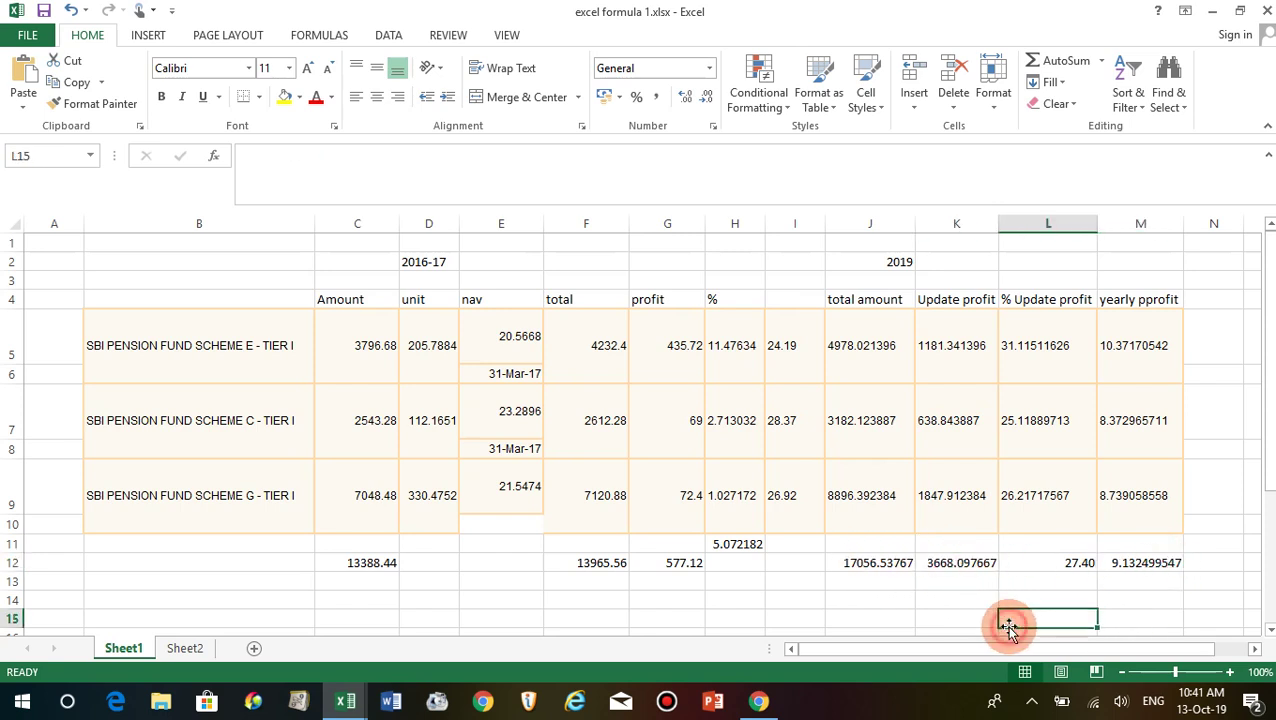
left_click(900, 595)
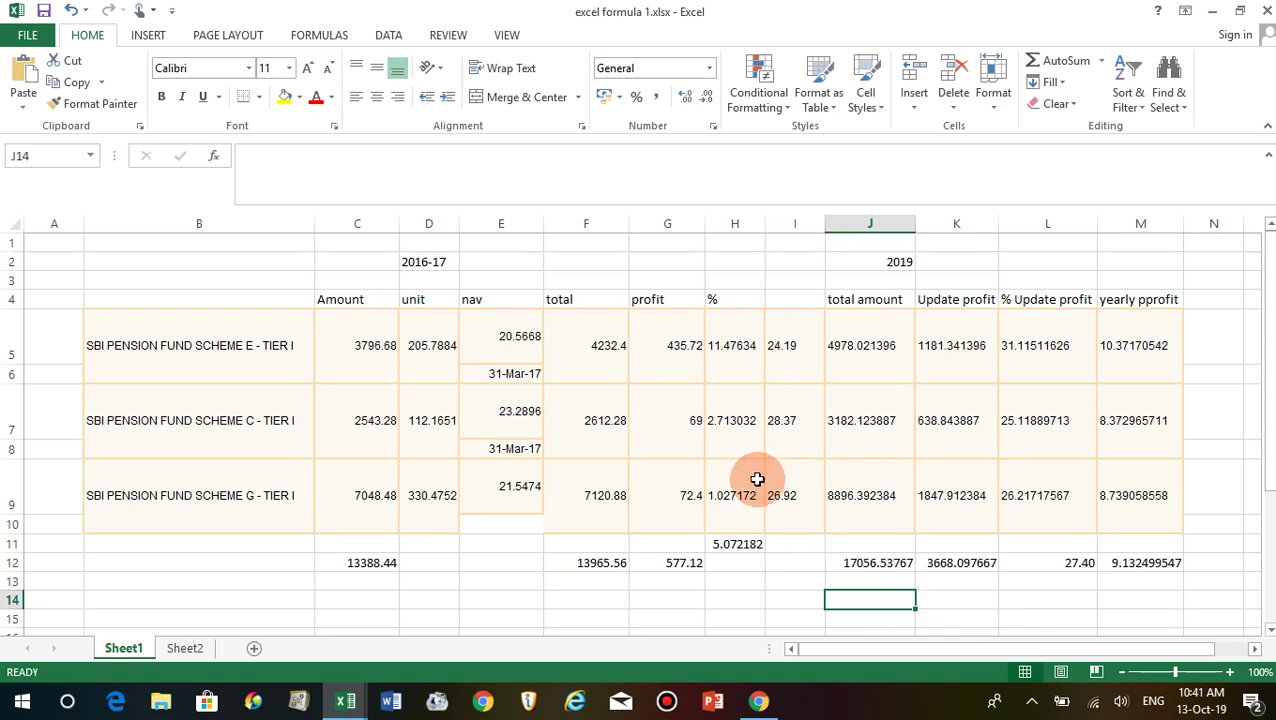
Go to the Tier II schemes table below and examine its total net contribution and the Scheme E NAV date.
left_click(735, 418)
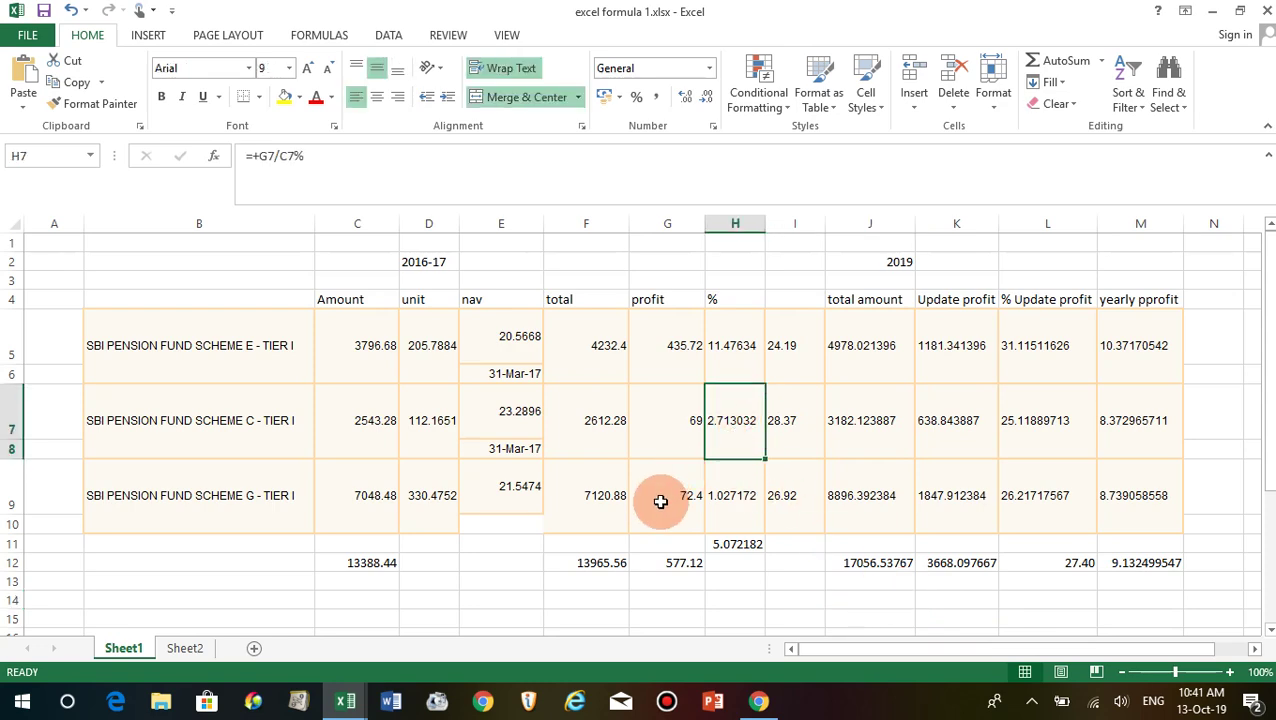
scroll(652, 500, "down", 3)
scroll(450, 495, "down", 1)
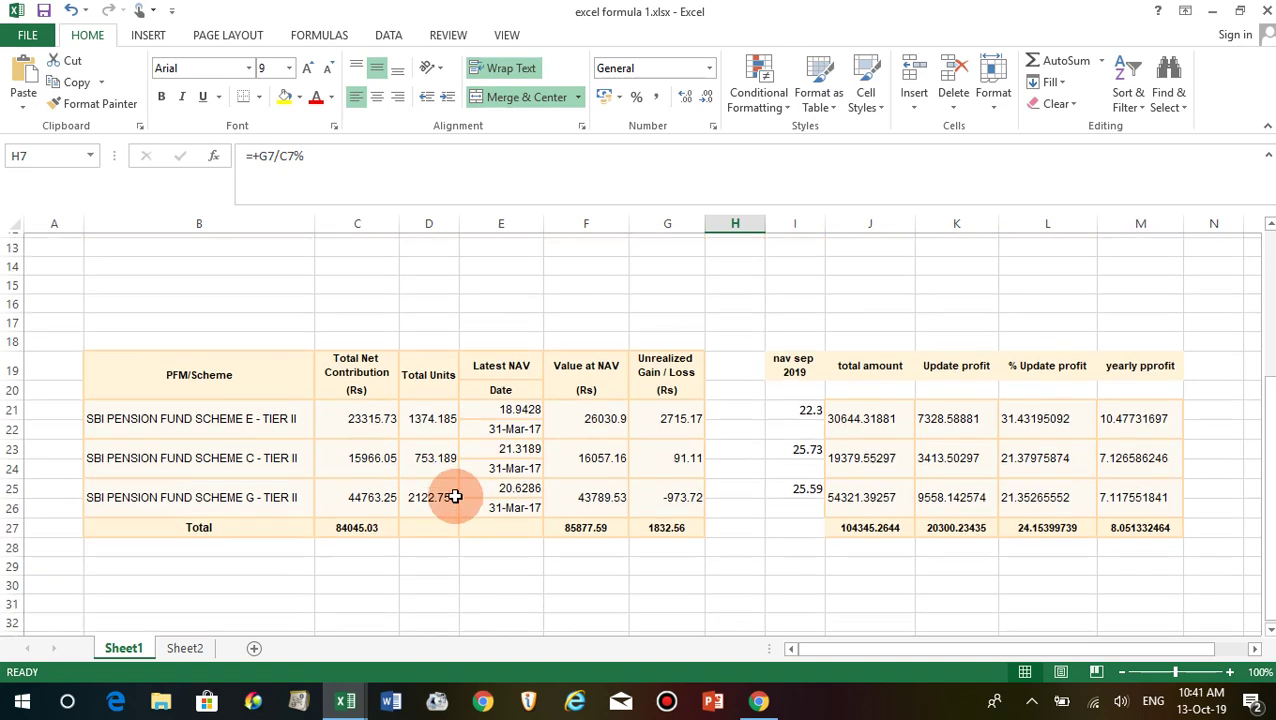
left_click(411, 577)
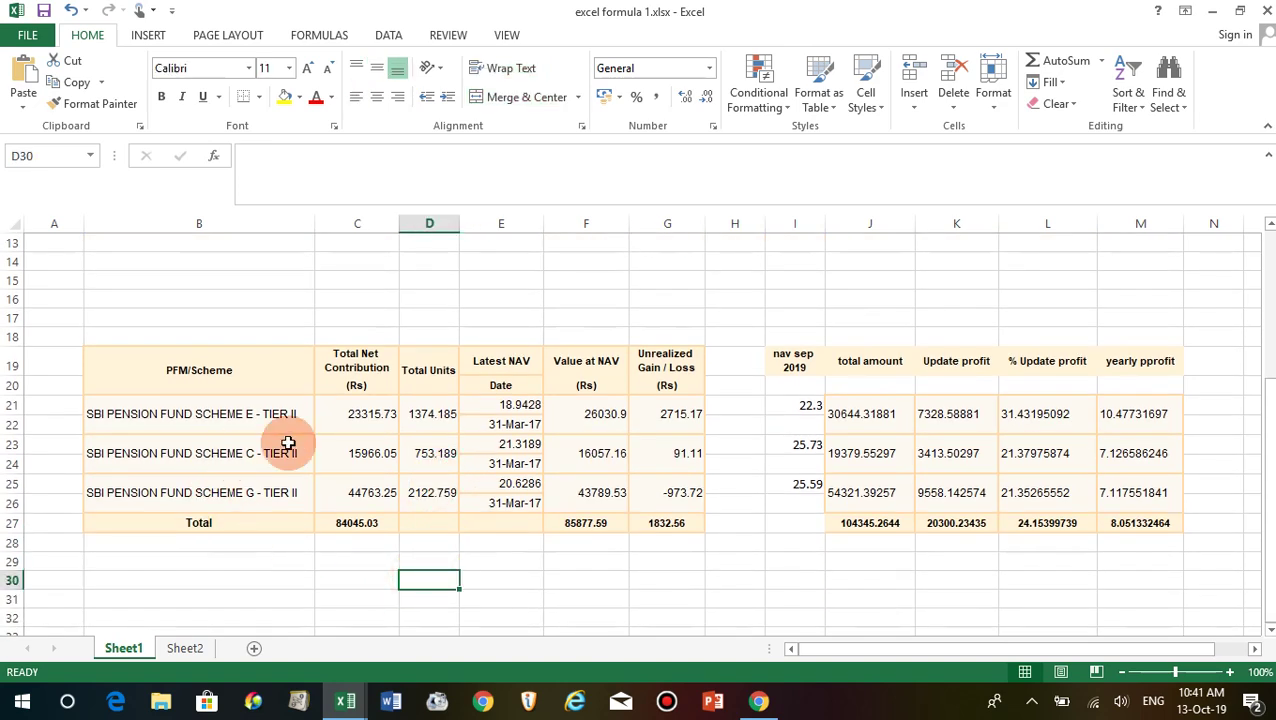
left_click(371, 524)
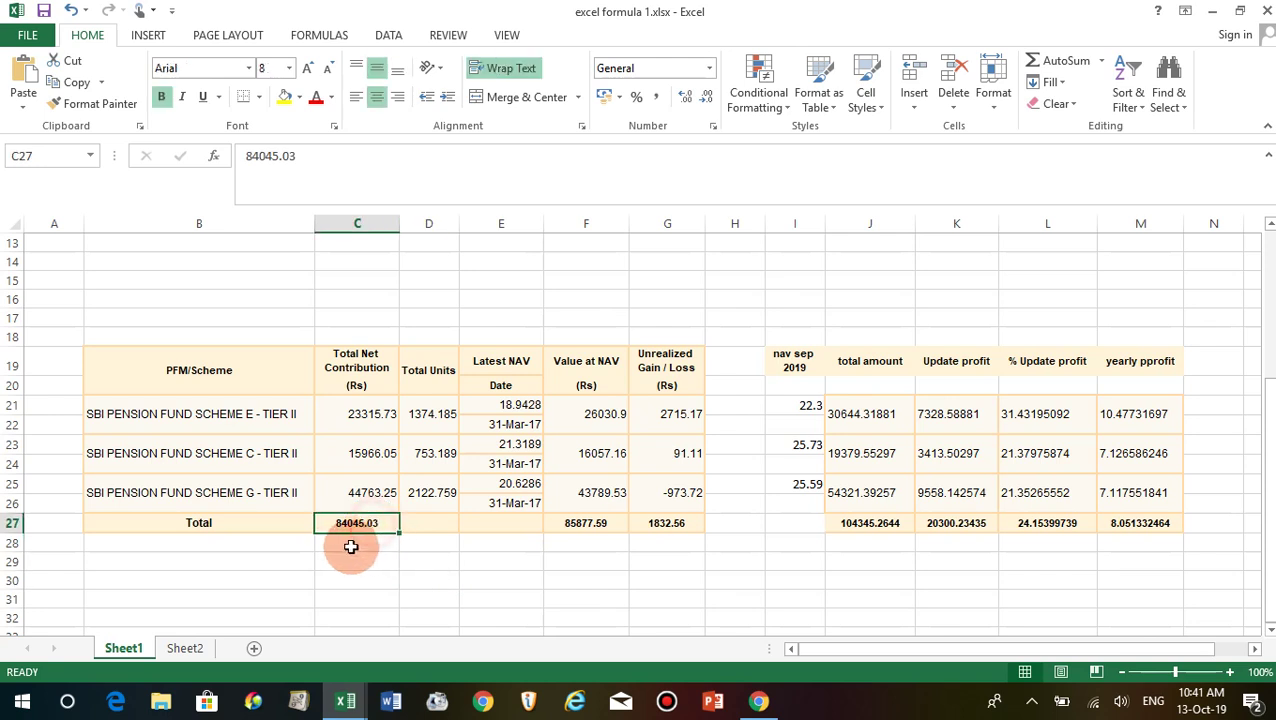
left_click(505, 425)
left_click(340, 523)
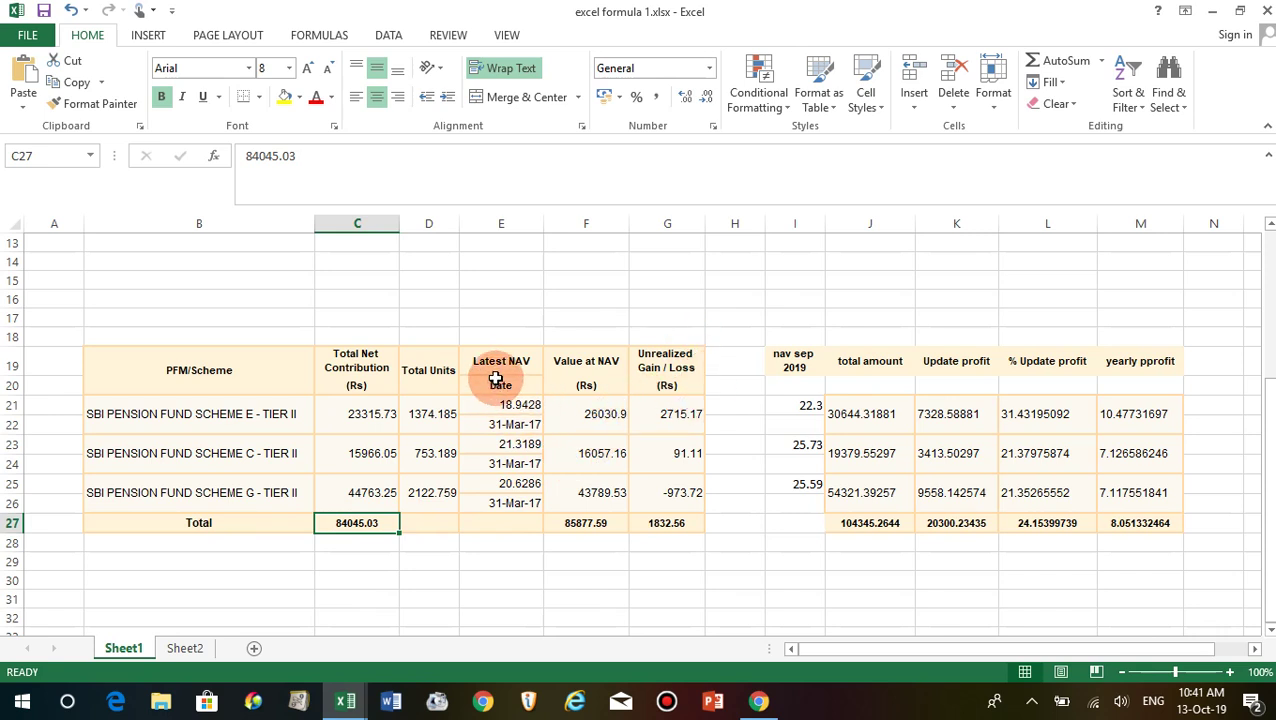
Review the Tier II schemes' total units and compare the Value at NAV of Schemes E and G.
left_click_drag(440, 406, 432, 506)
left_click(612, 408)
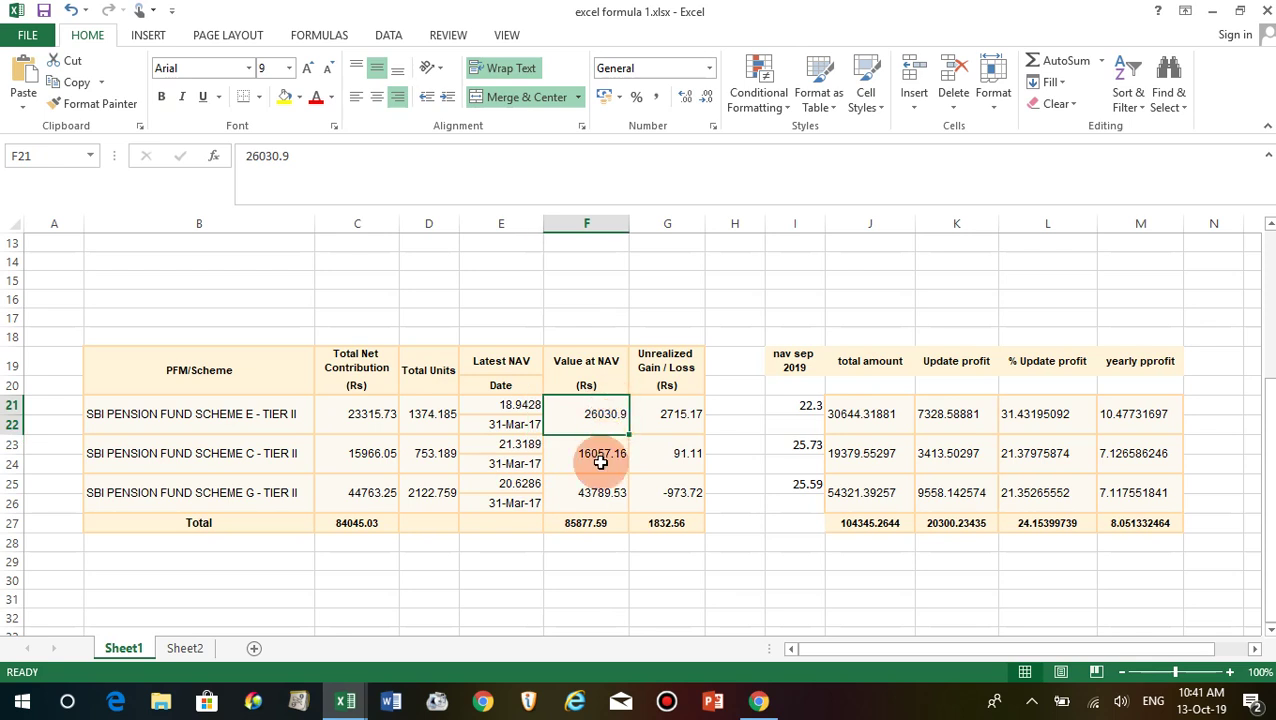
left_click(606, 495)
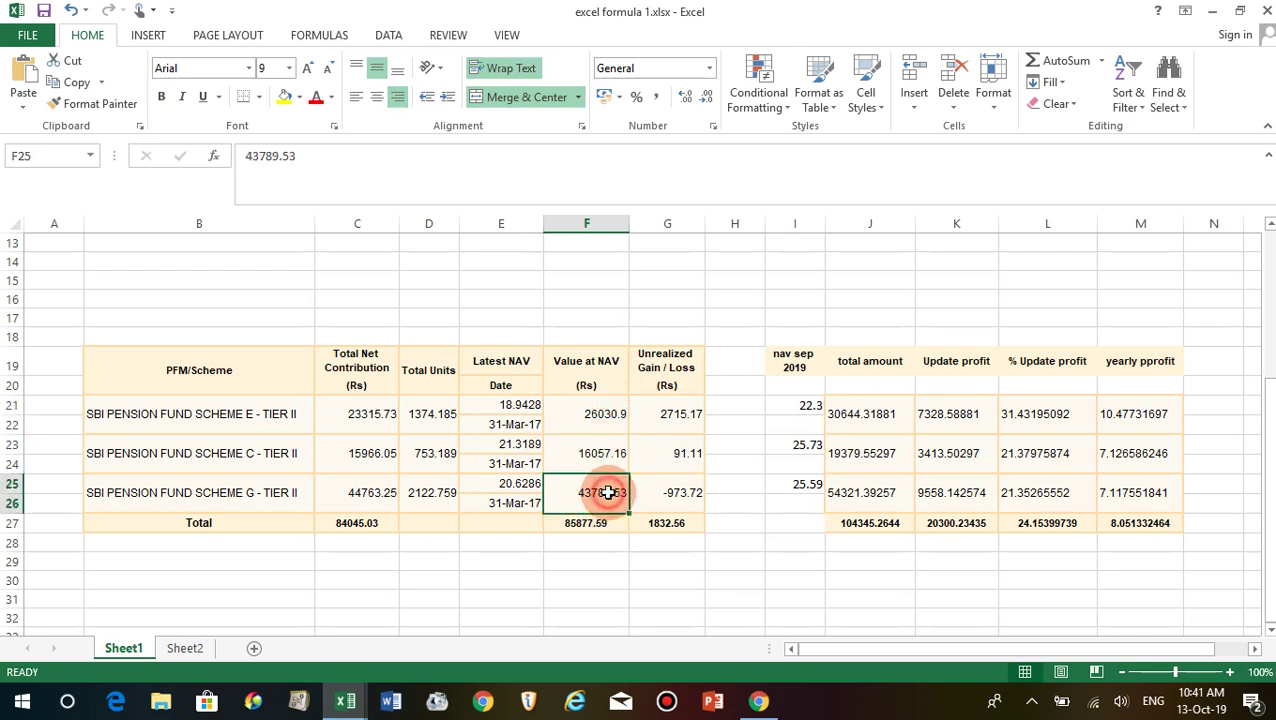
left_click(601, 412)
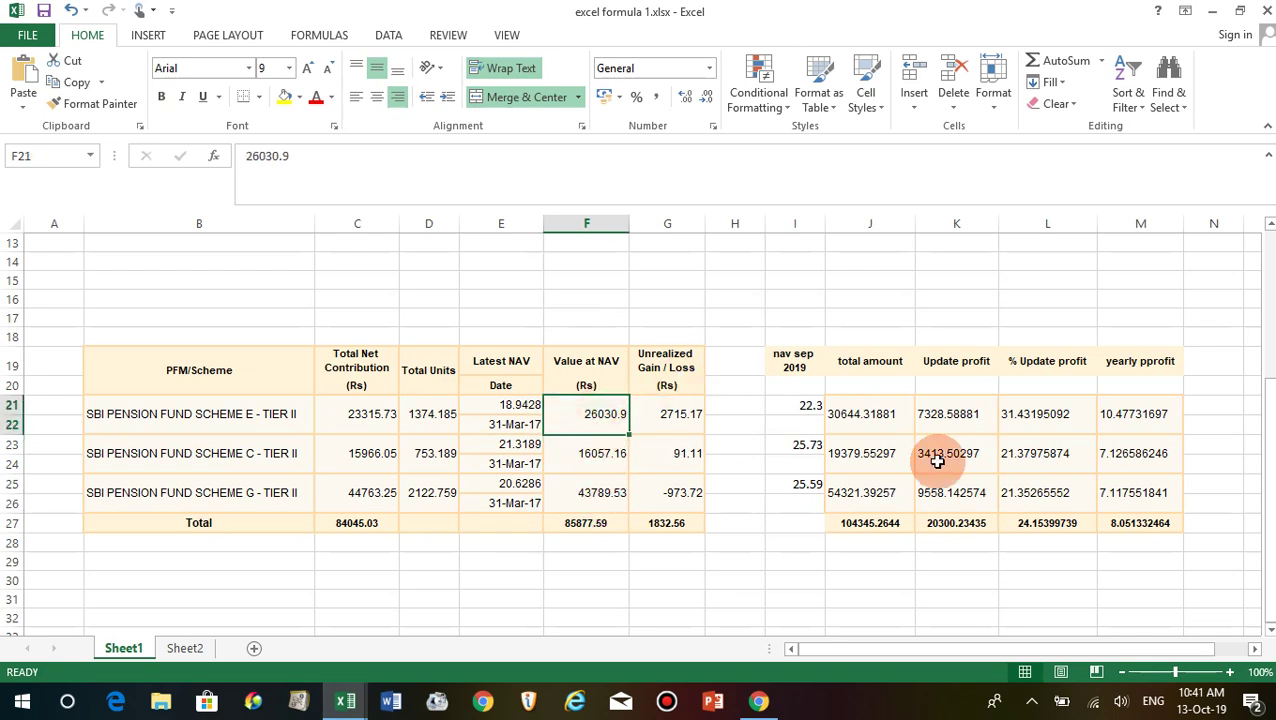
Compare Tier II Scheme E's September 2019 NAV in I21 with its Value at NAV and the column total in F27.
left_click(808, 405)
left_click(596, 414)
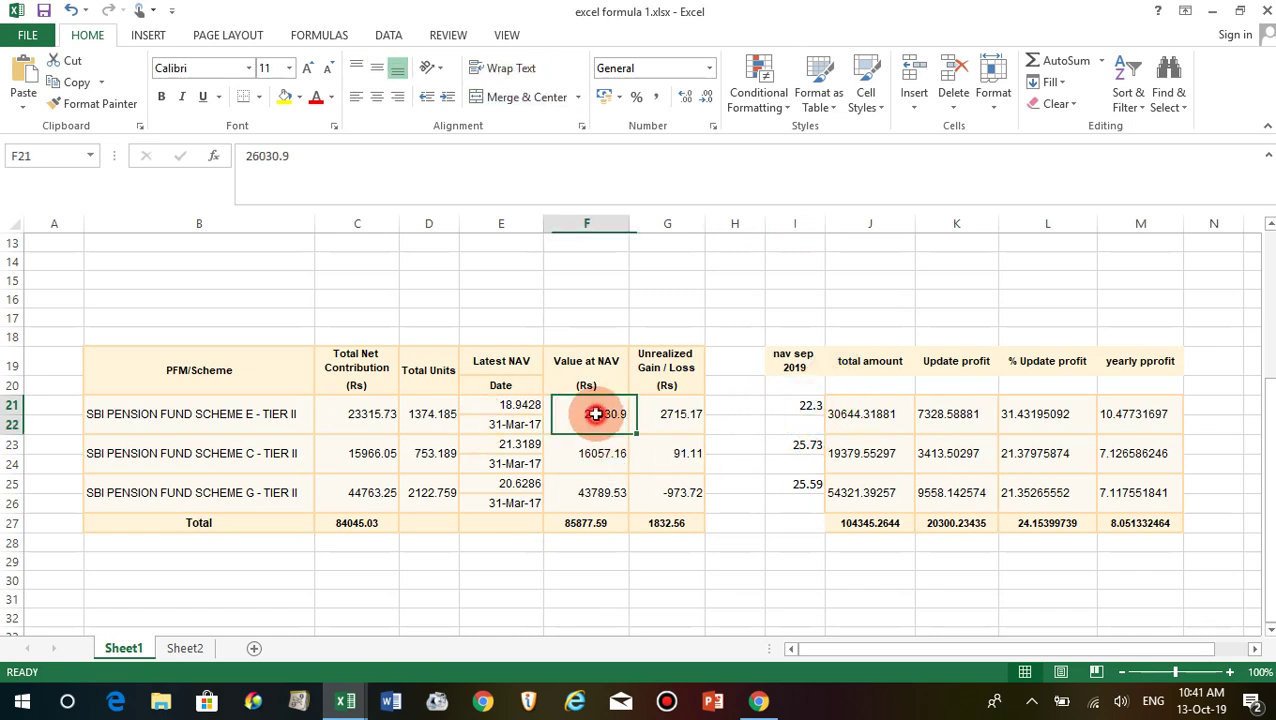
left_click(598, 524)
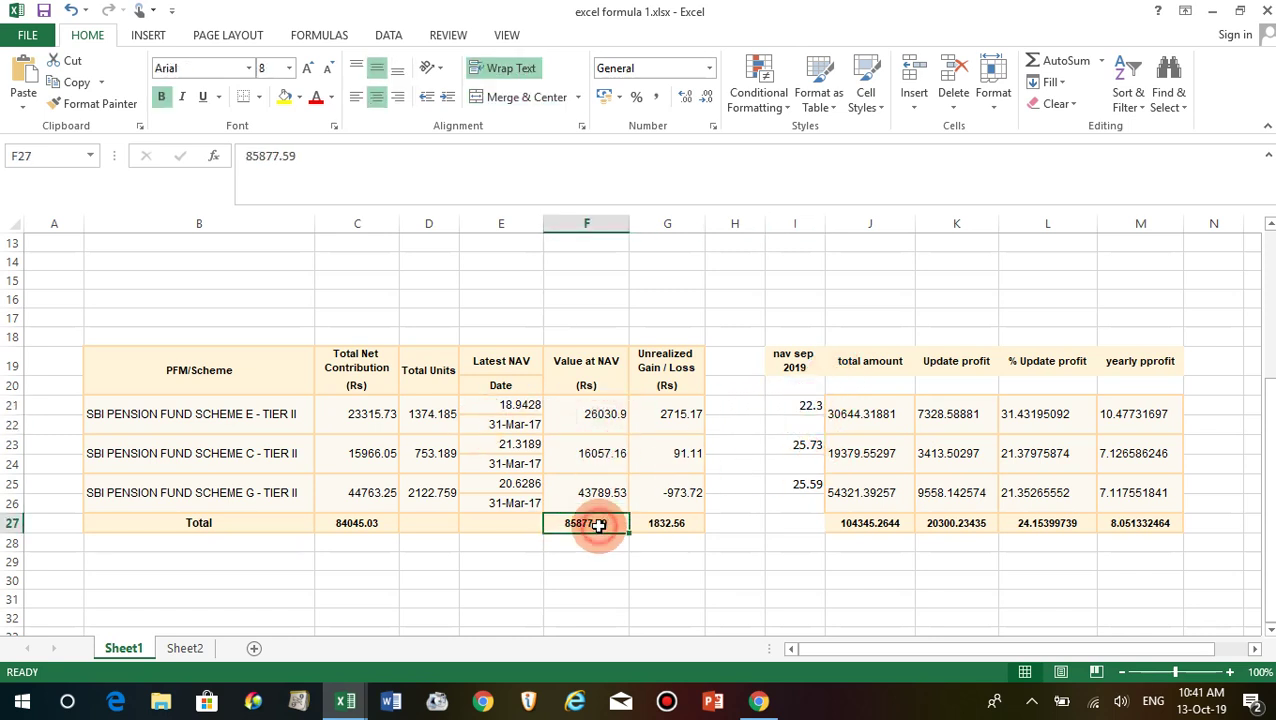
left_click(803, 410)
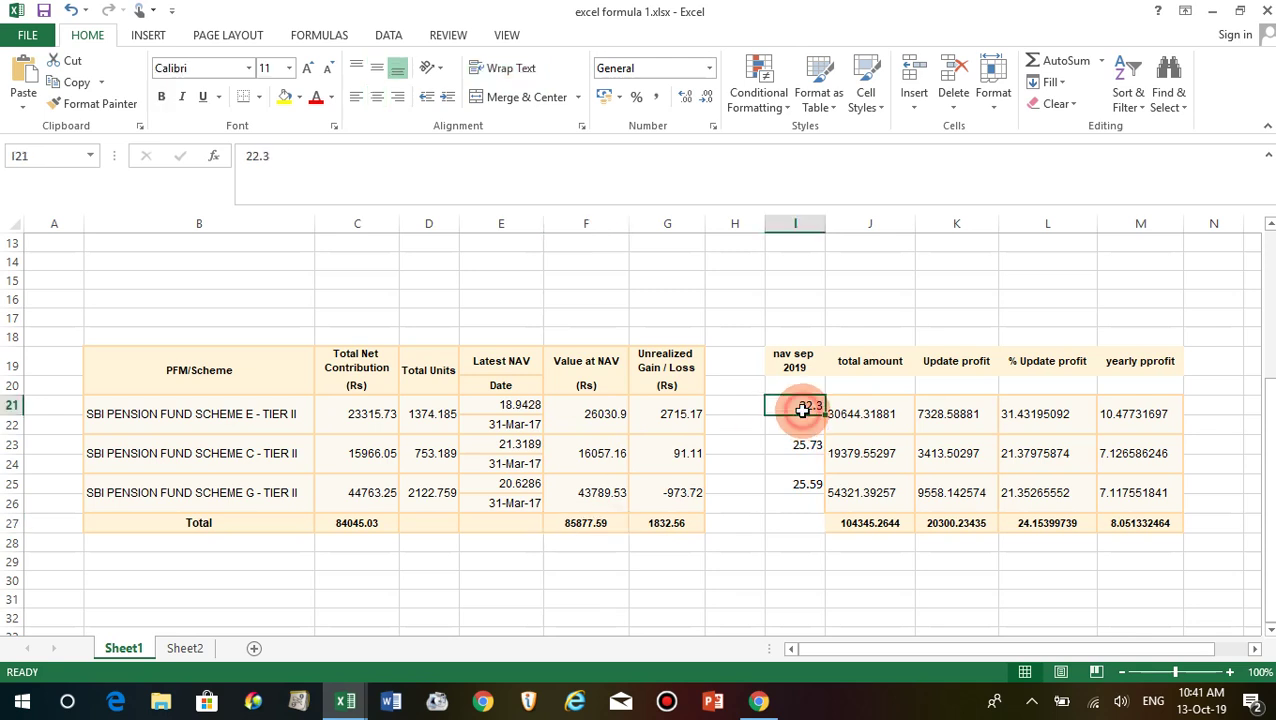
Inspect the total amount formulas of Tier II Schemes E and C in J21 and J23.
double_click(870, 416)
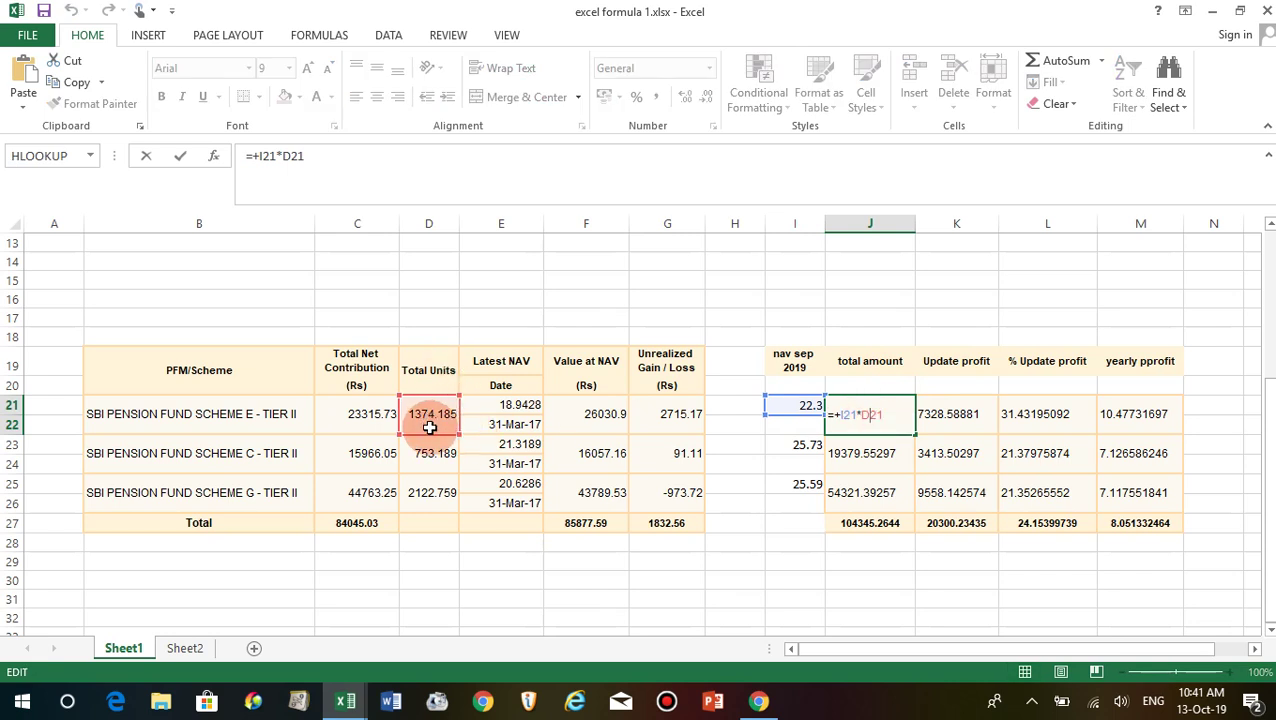
left_click(810, 422)
left_click(881, 426)
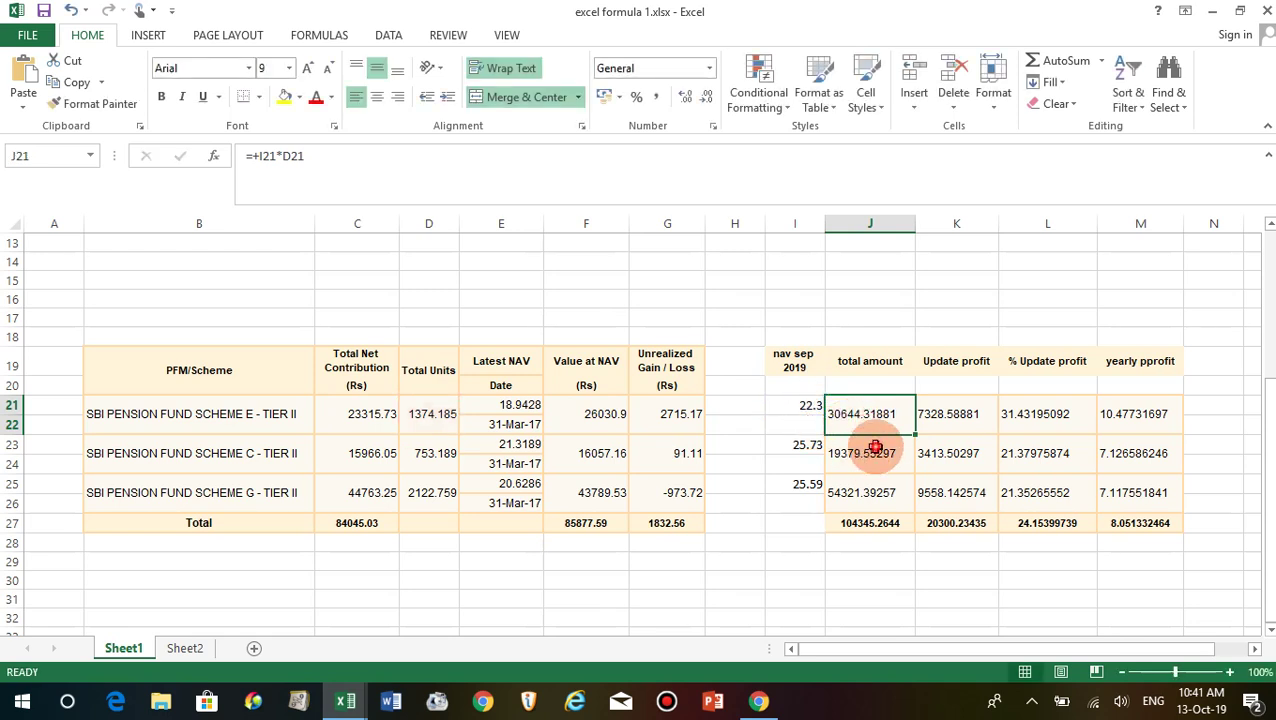
left_click(870, 456)
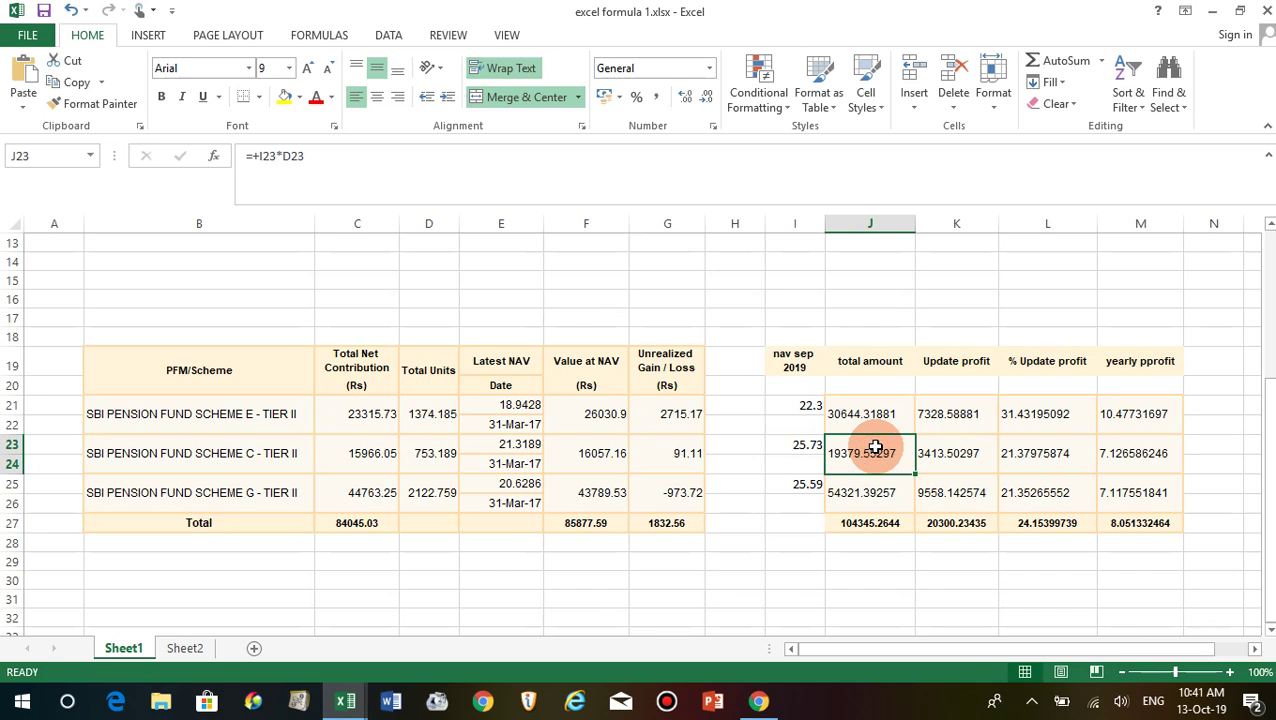
Compare the Tier II total amount in J27 with the total net contribution in C27.
left_click(869, 524)
left_click(358, 523)
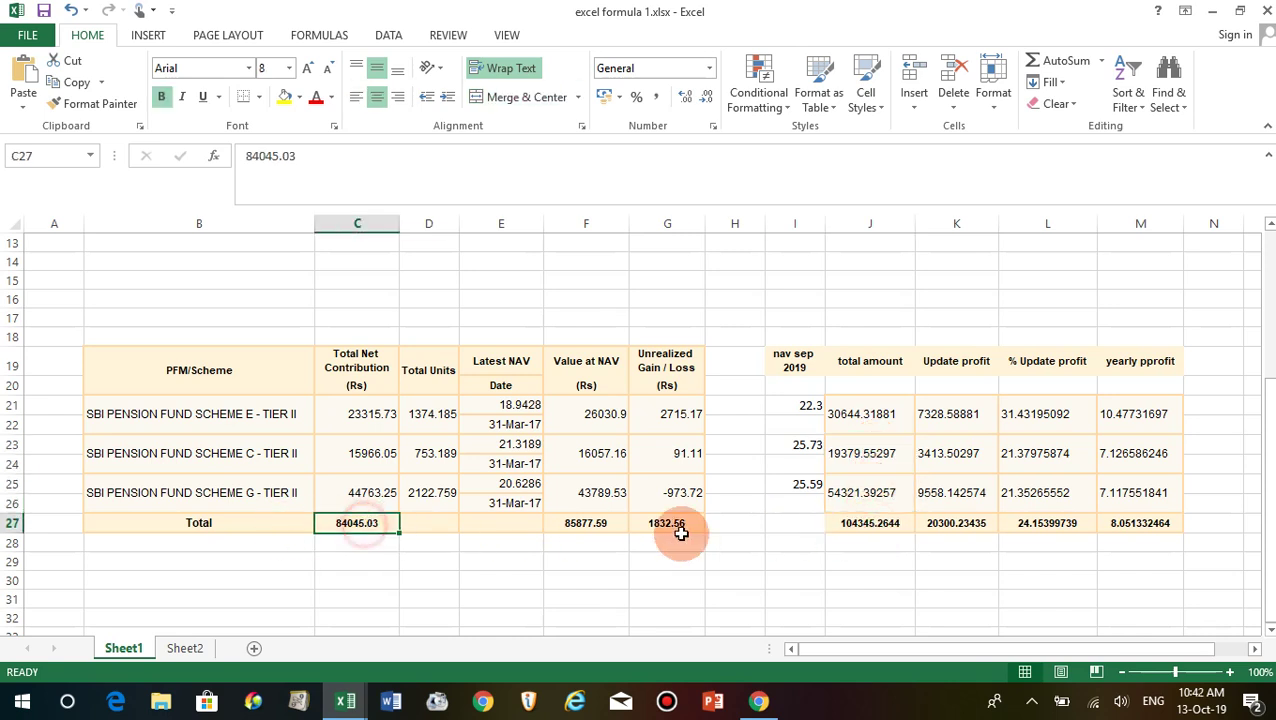
left_click(848, 523)
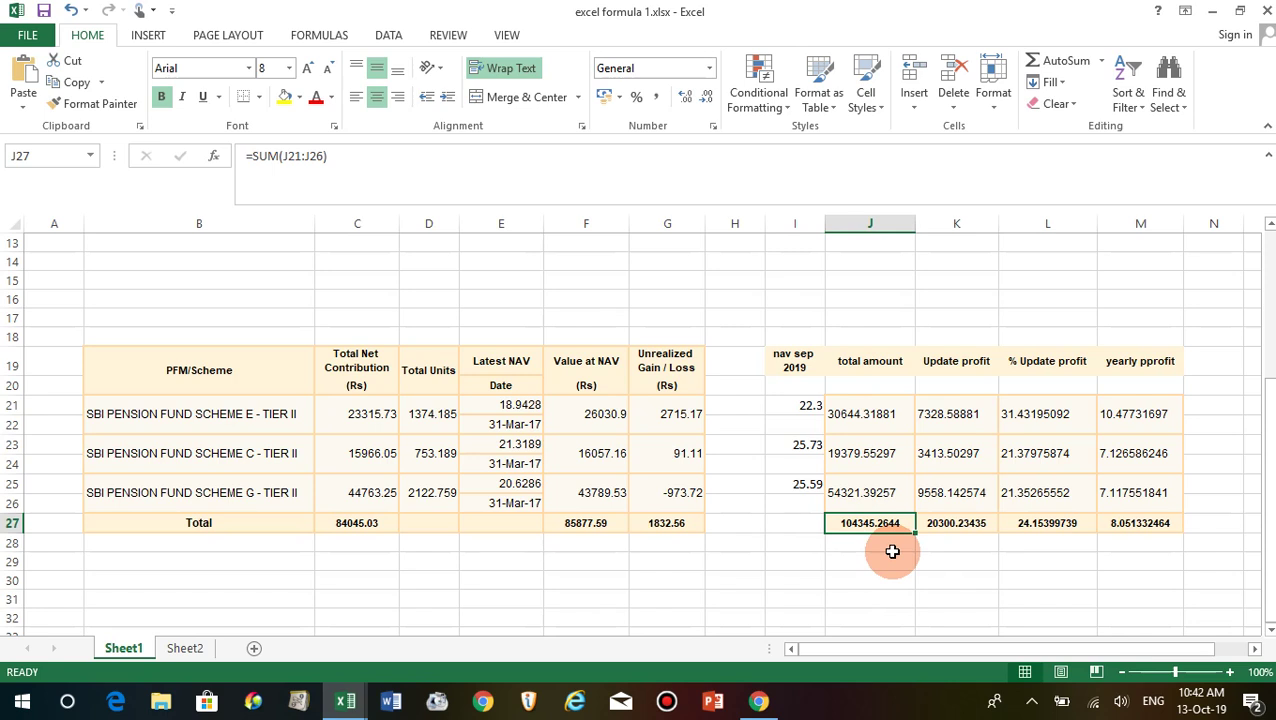
Review the September 2019 NAVs of the three Tier II schemes against the overall total amount in J27.
left_click(860, 412)
left_click(858, 521)
left_click(806, 489)
left_click(808, 442)
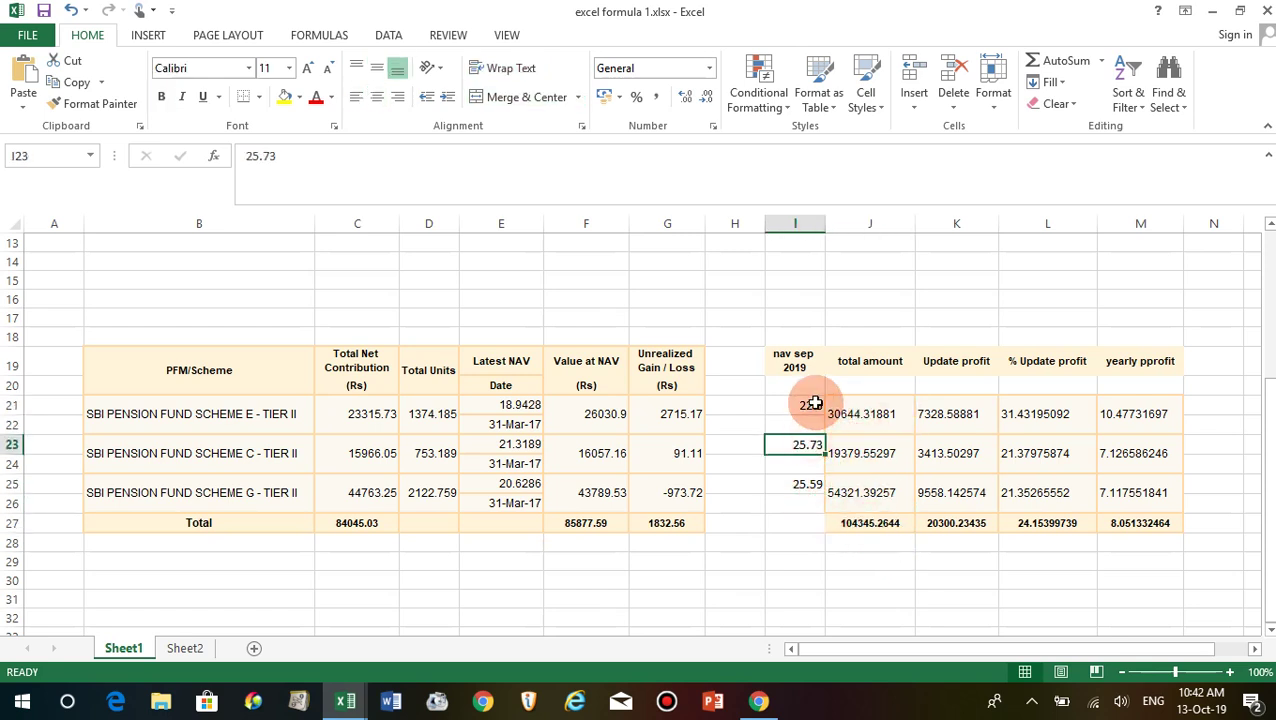
left_click(806, 406)
left_click_drag(806, 502, 806, 486)
left_click(899, 527)
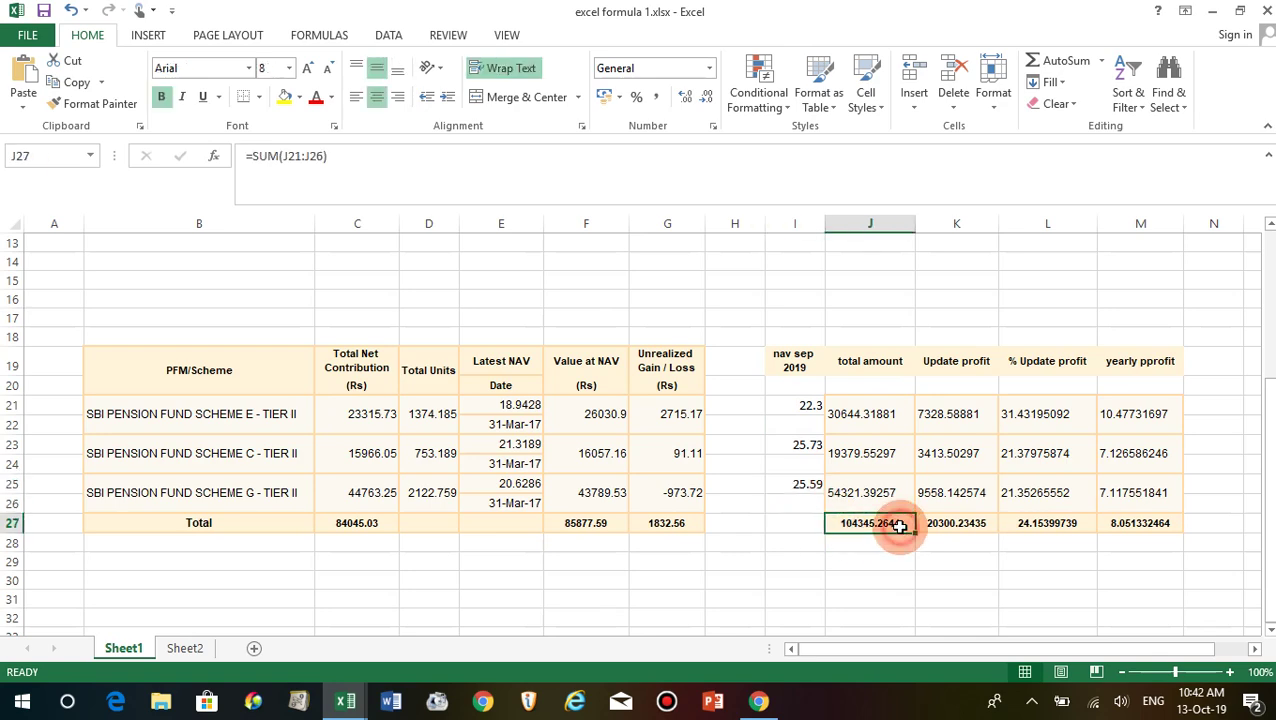
Switch to the NPS site in Chrome, open the Holding Statement and review its Tier II Account Holding Summary.
left_click(758, 703)
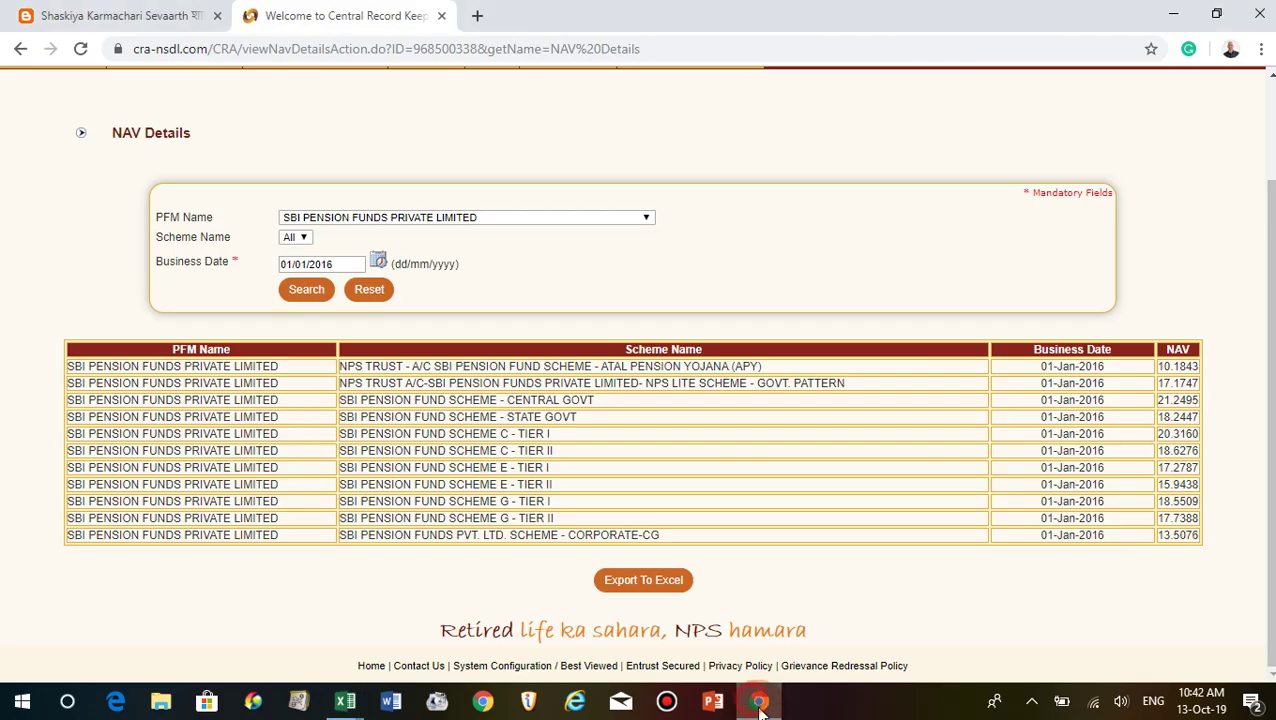
scroll(875, 597, "up", 2)
mouse_move(162, 180)
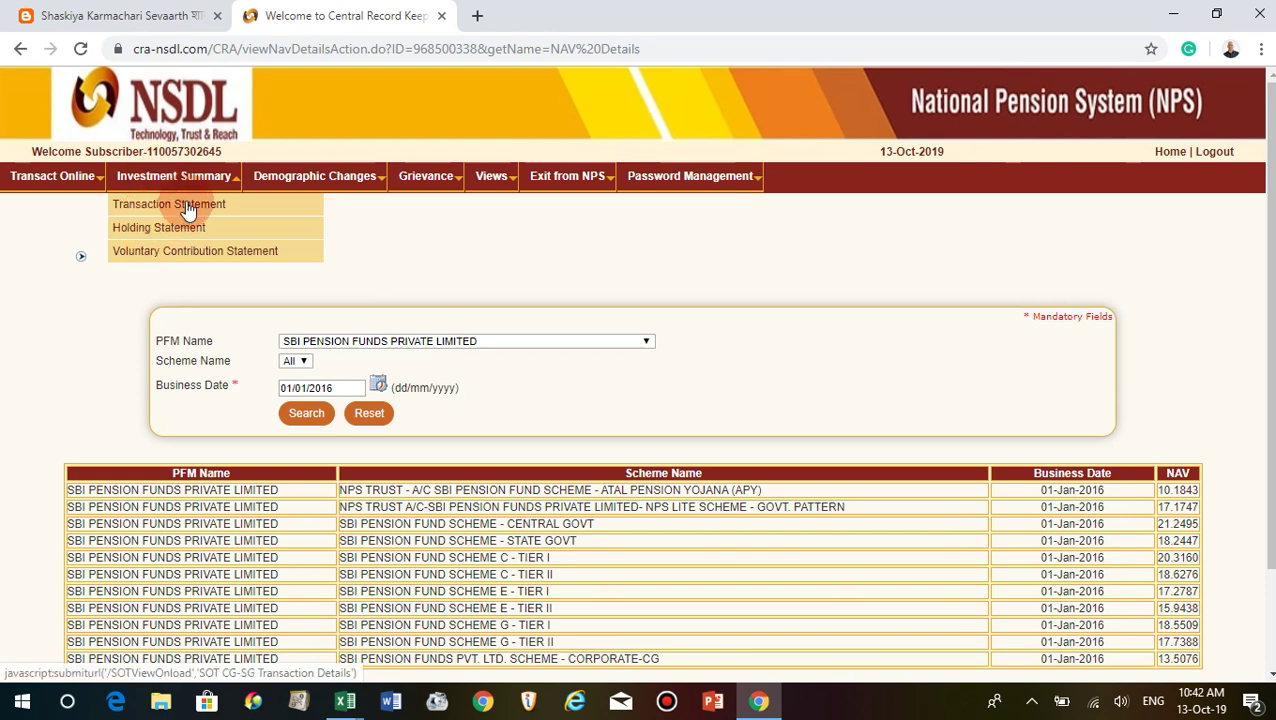
left_click(159, 229)
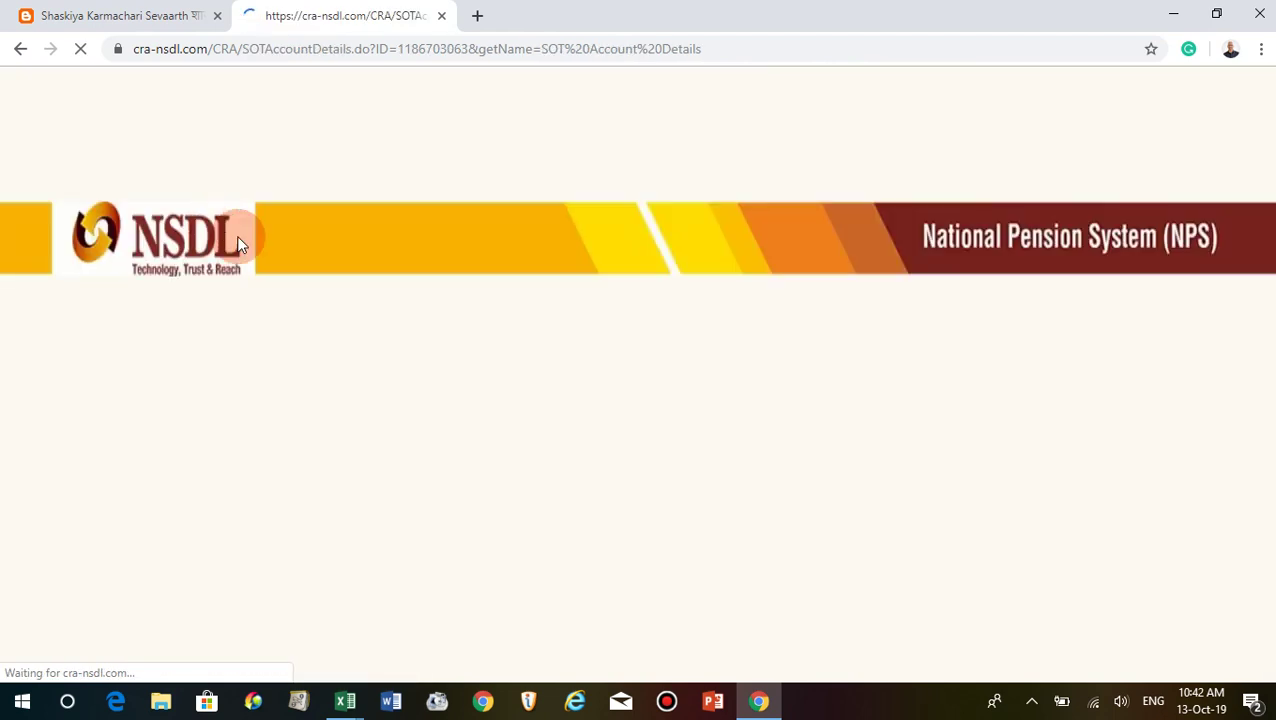
mouse_move(314, 196)
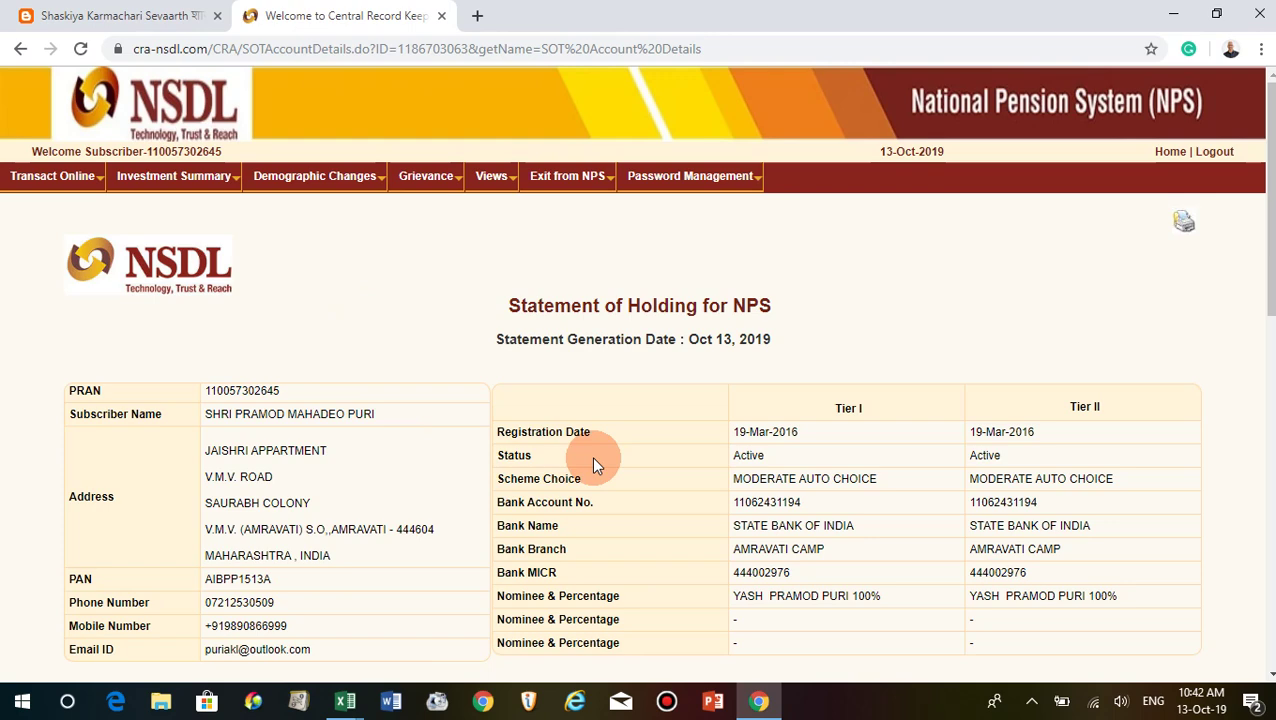
scroll(593, 460, "down", 15)
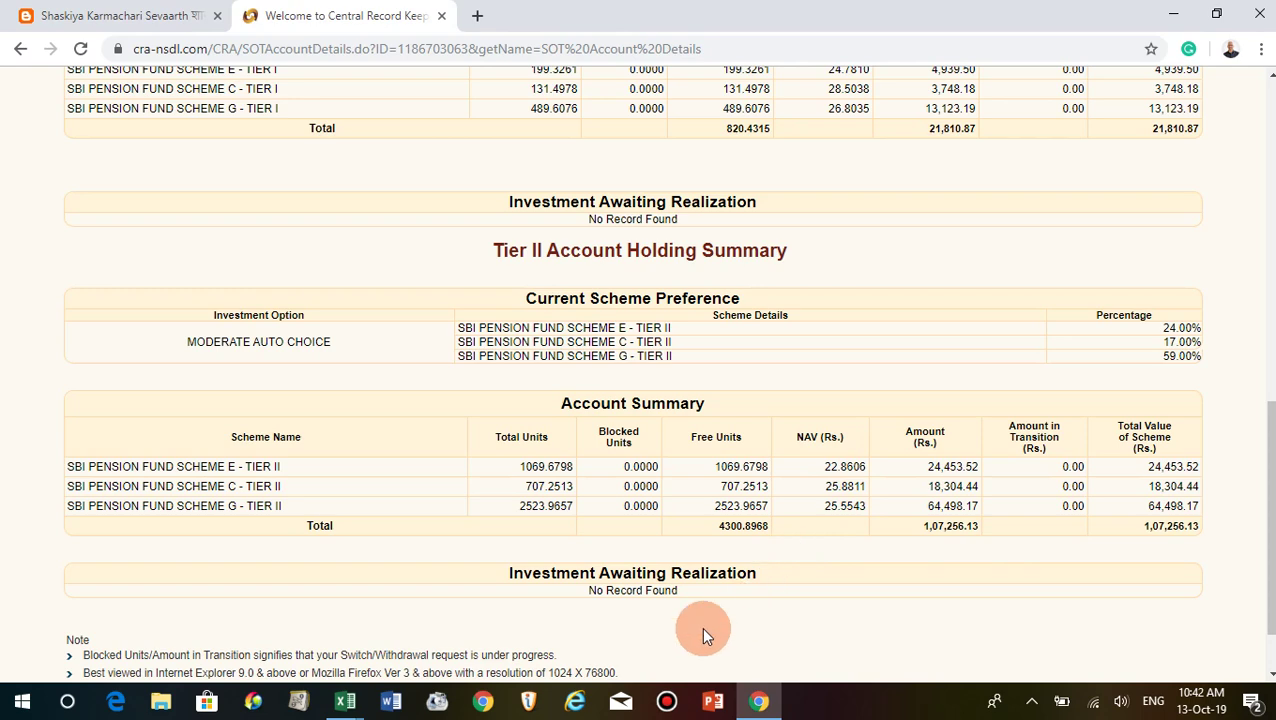
Return to the excel formula 1.xlsx workbook in Excel and examine the Tier II totals for Update profit, % Update profit and yearly profit.
left_click(345, 702)
left_click(145, 617)
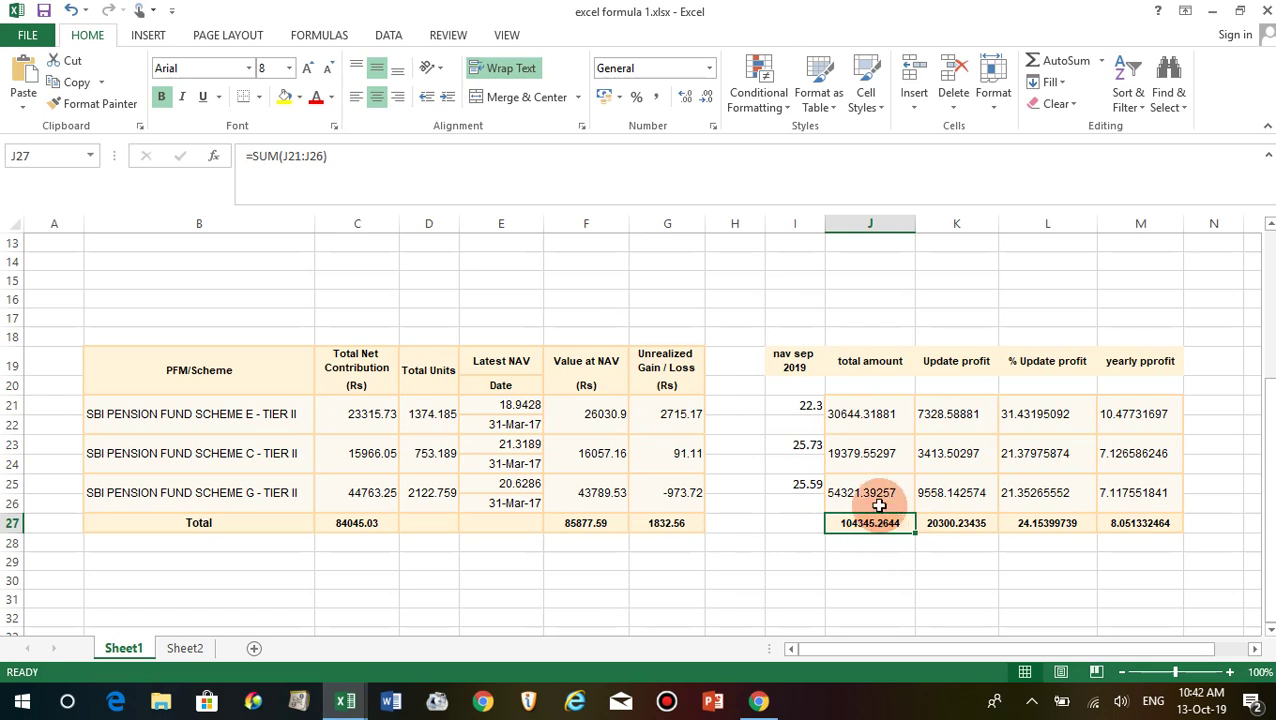
left_click(963, 522)
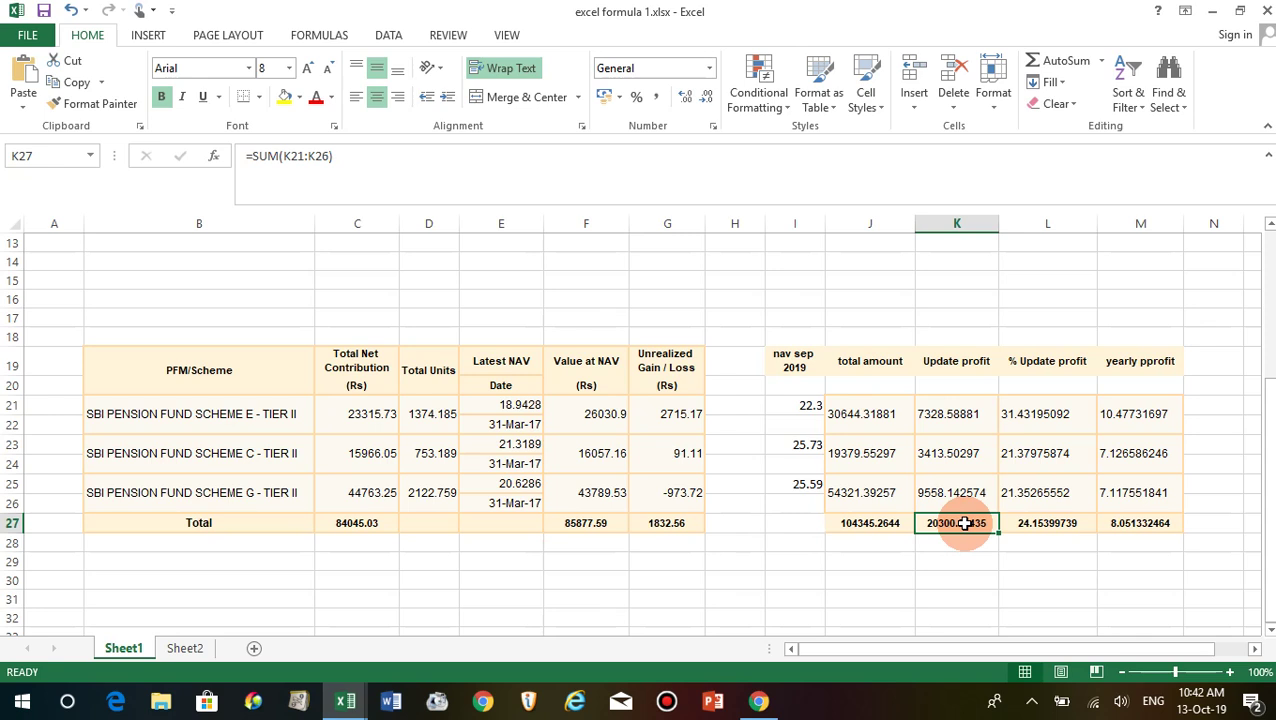
left_click(955, 558)
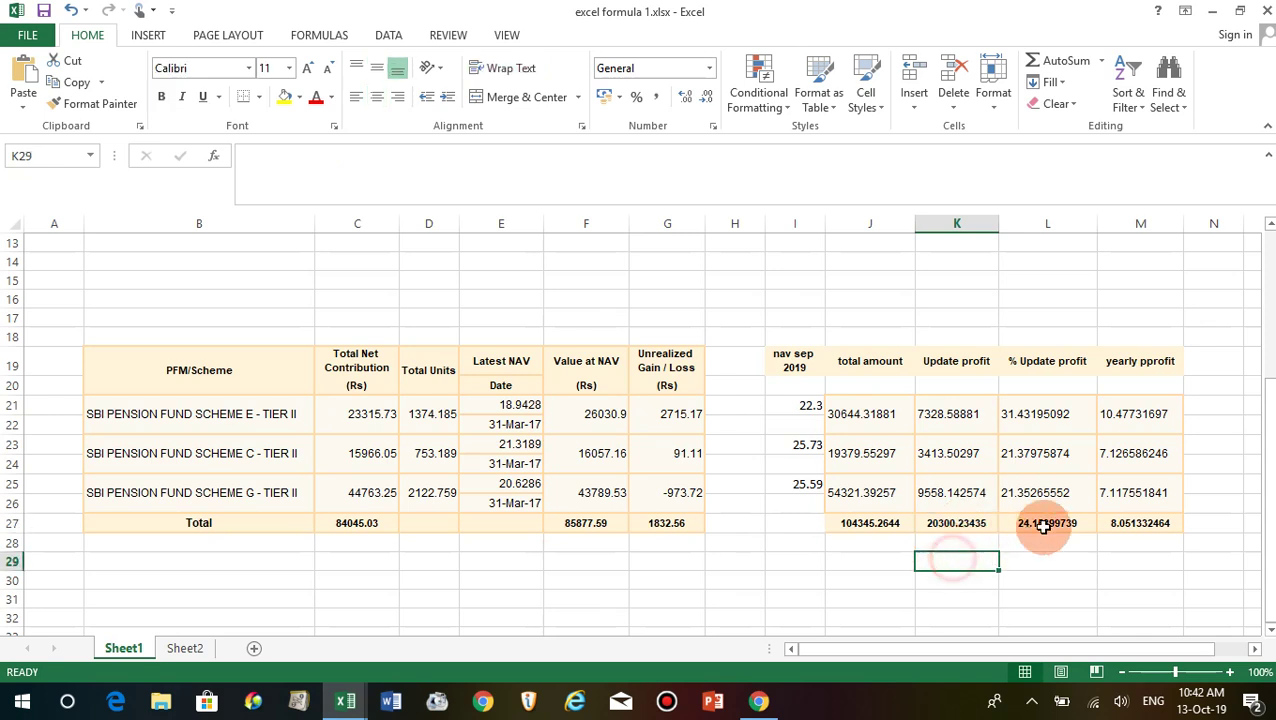
left_click(1043, 522)
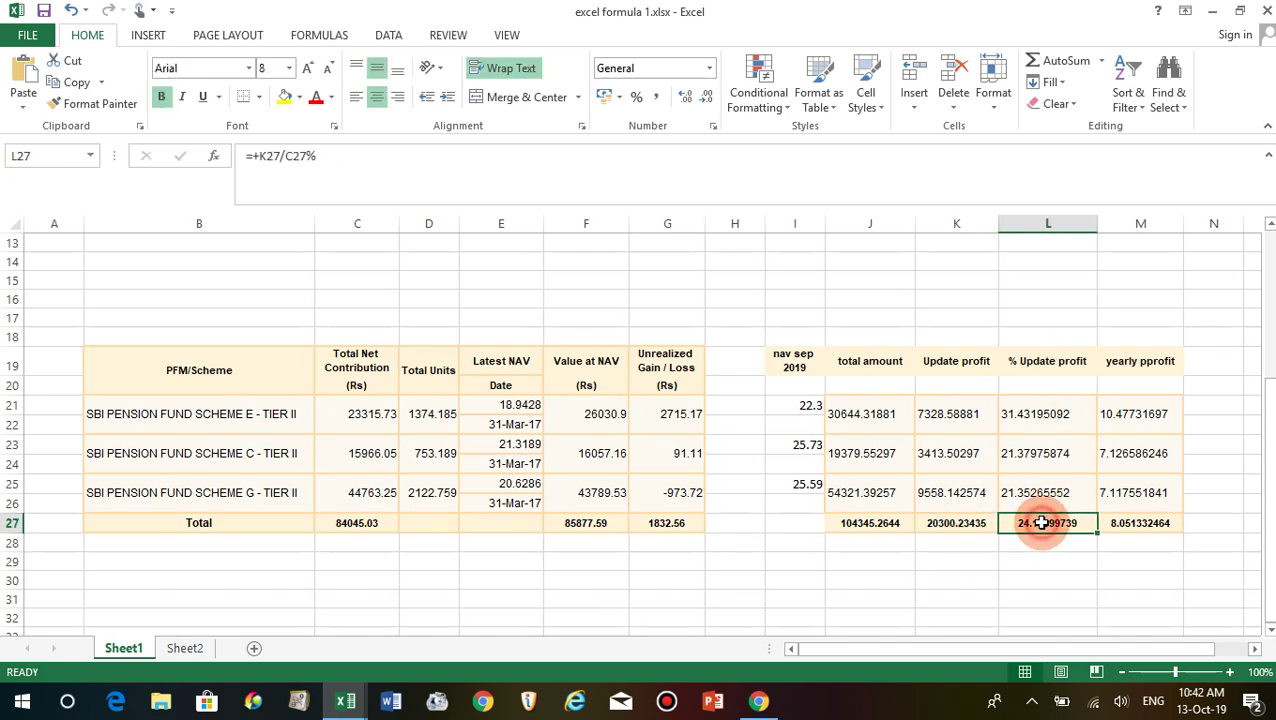
left_click(1145, 522)
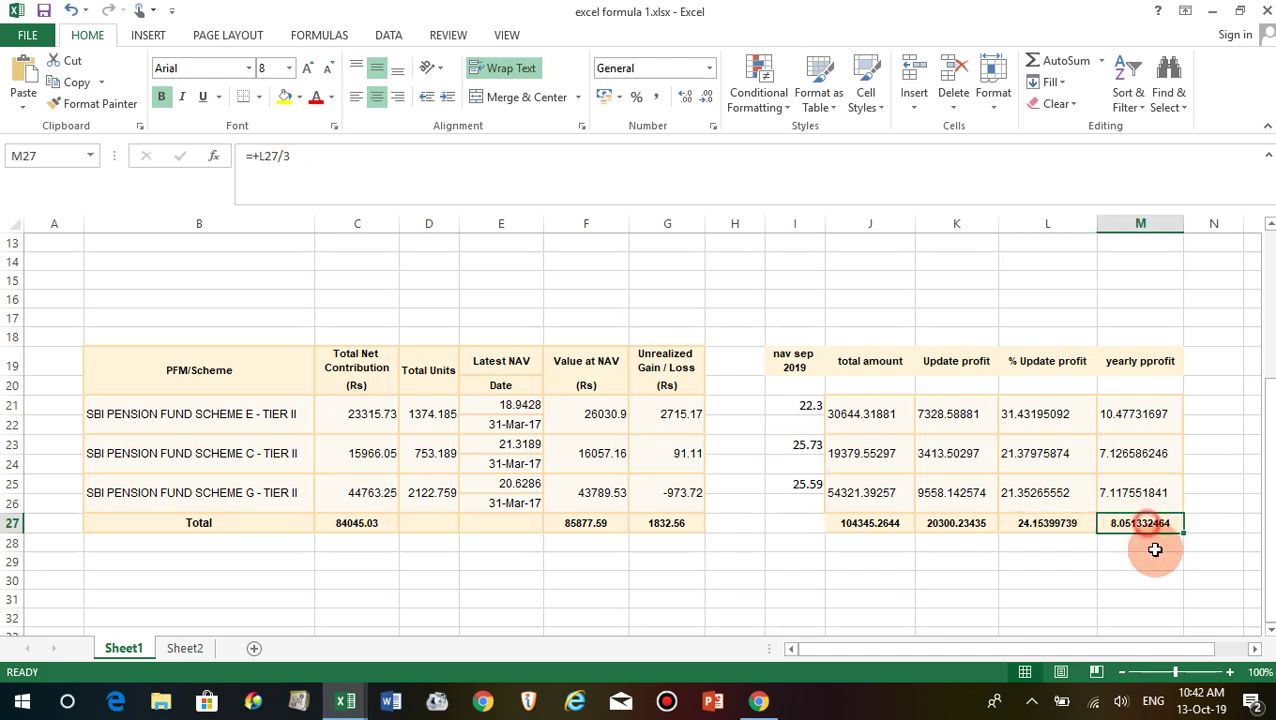
left_click(940, 565)
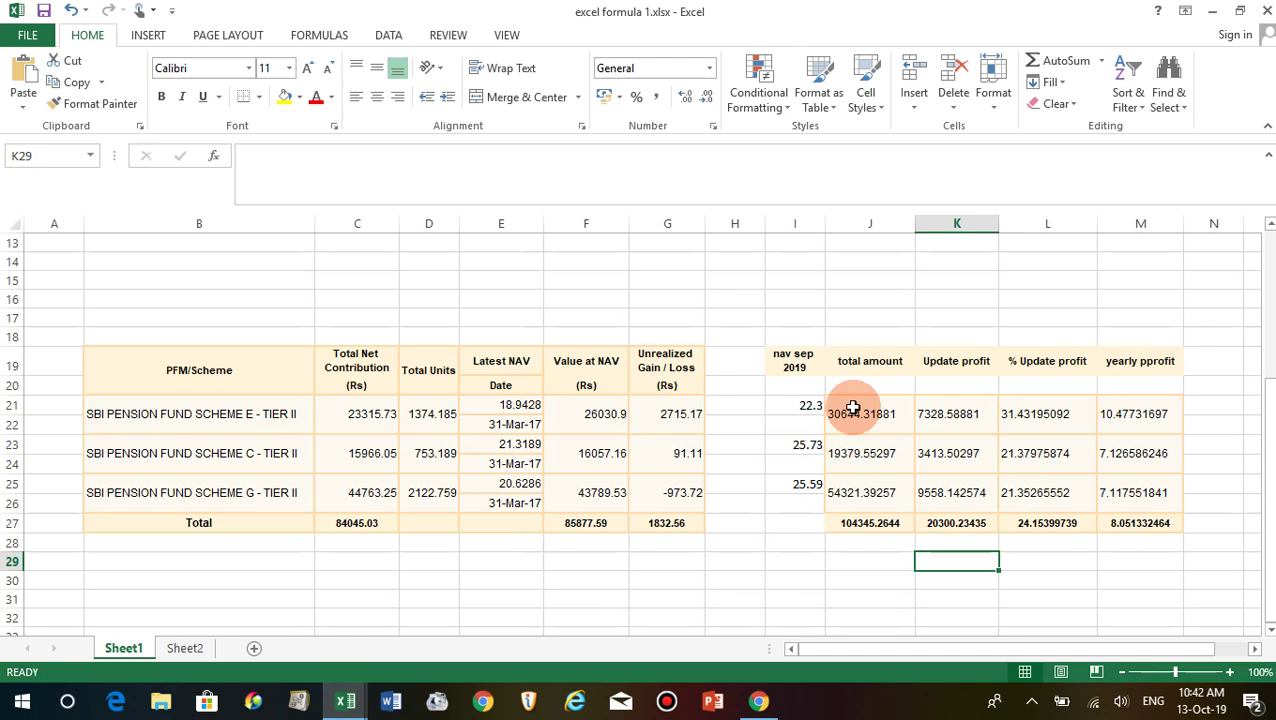
Compare the September 2019 NAVs of Tier II Schemes E and C with the total amount and Update profit totals.
left_click(808, 403)
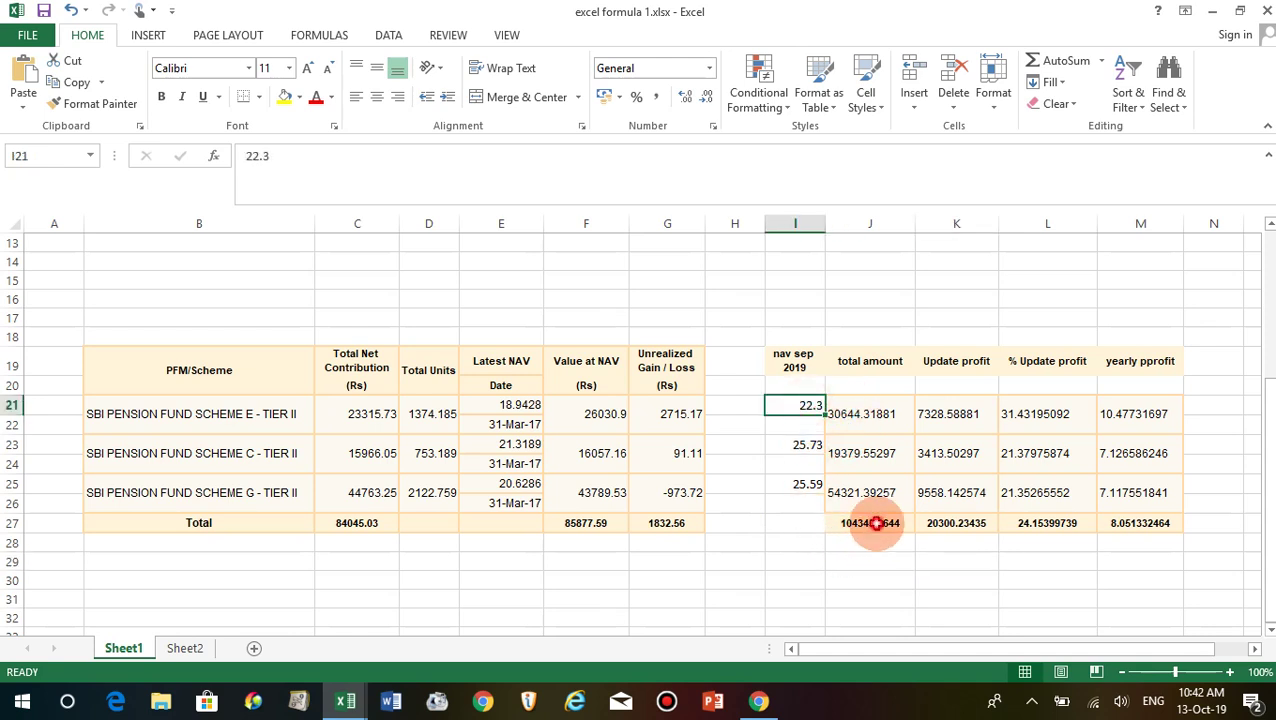
left_click(868, 524)
left_click(942, 525)
left_click(864, 527)
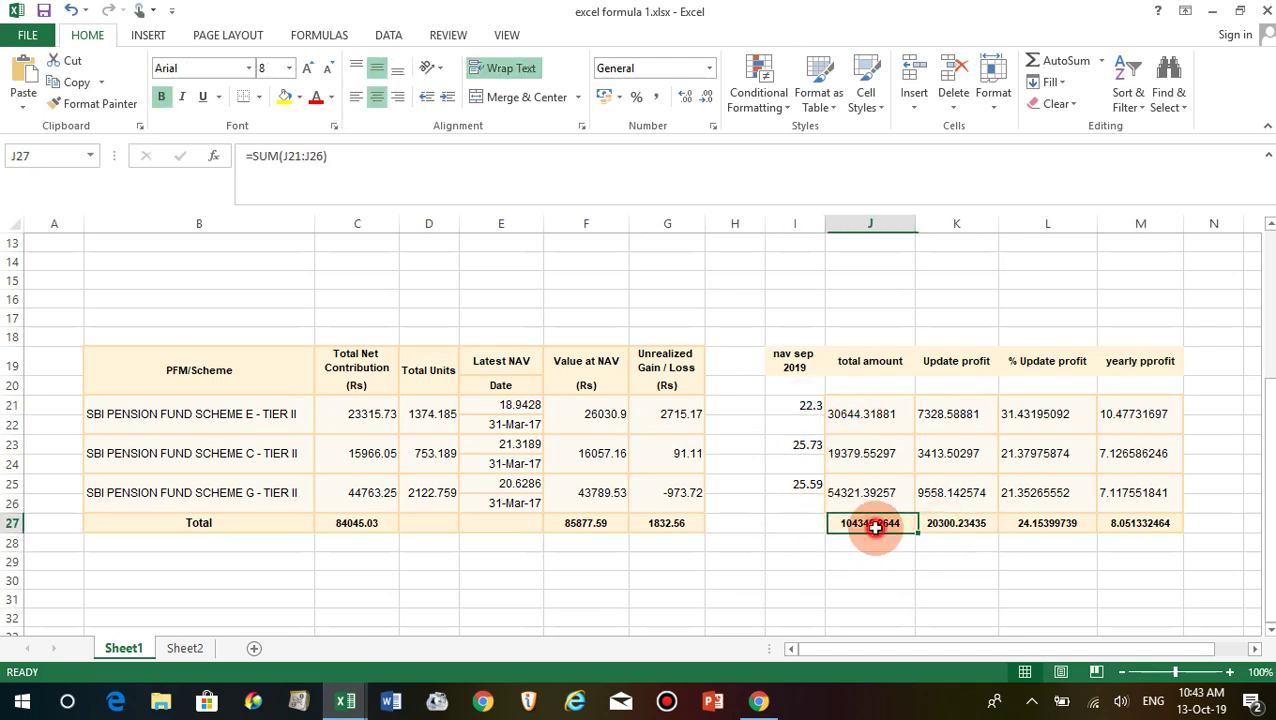
left_click(806, 405)
left_click(807, 449)
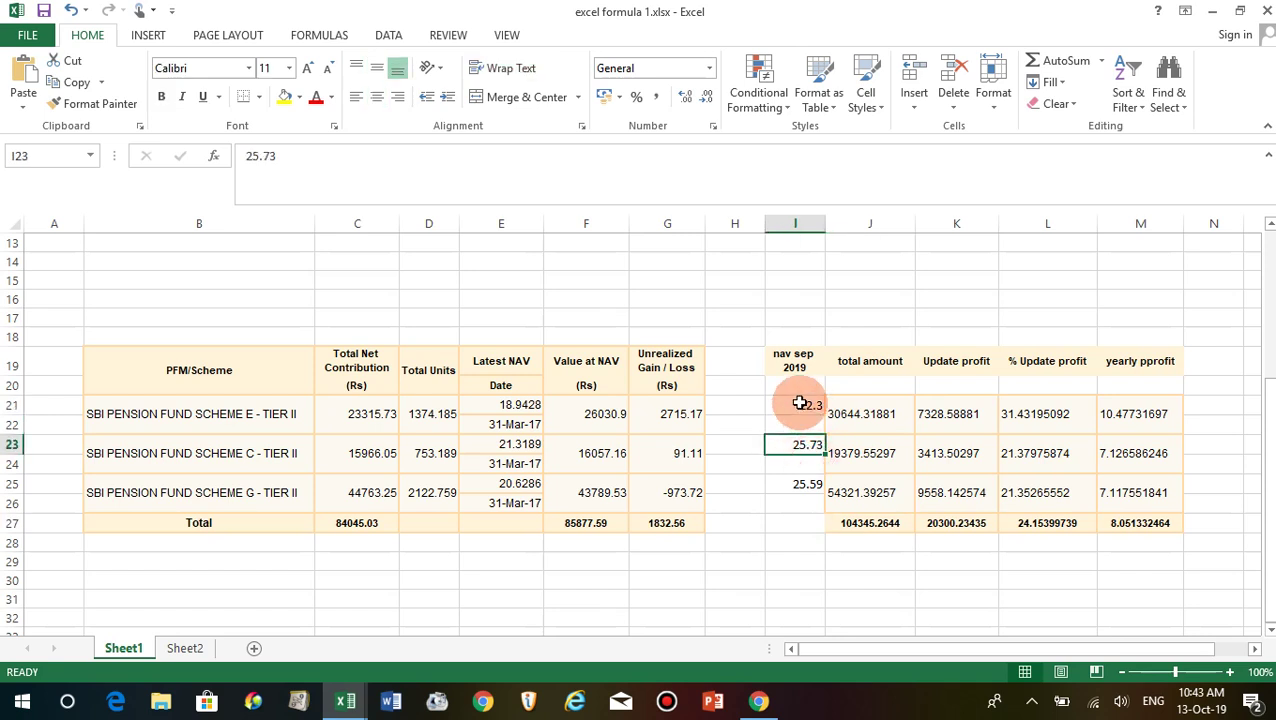
left_click(806, 403)
left_click(1059, 561)
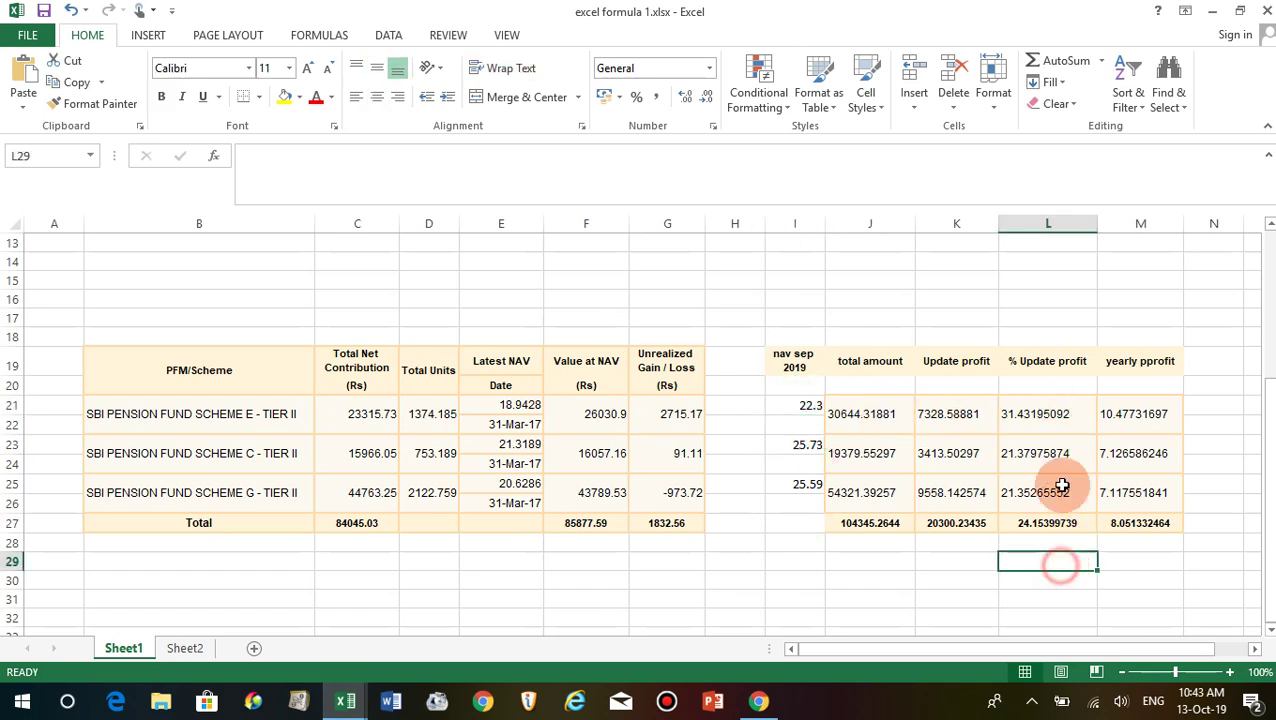
left_click(1127, 541)
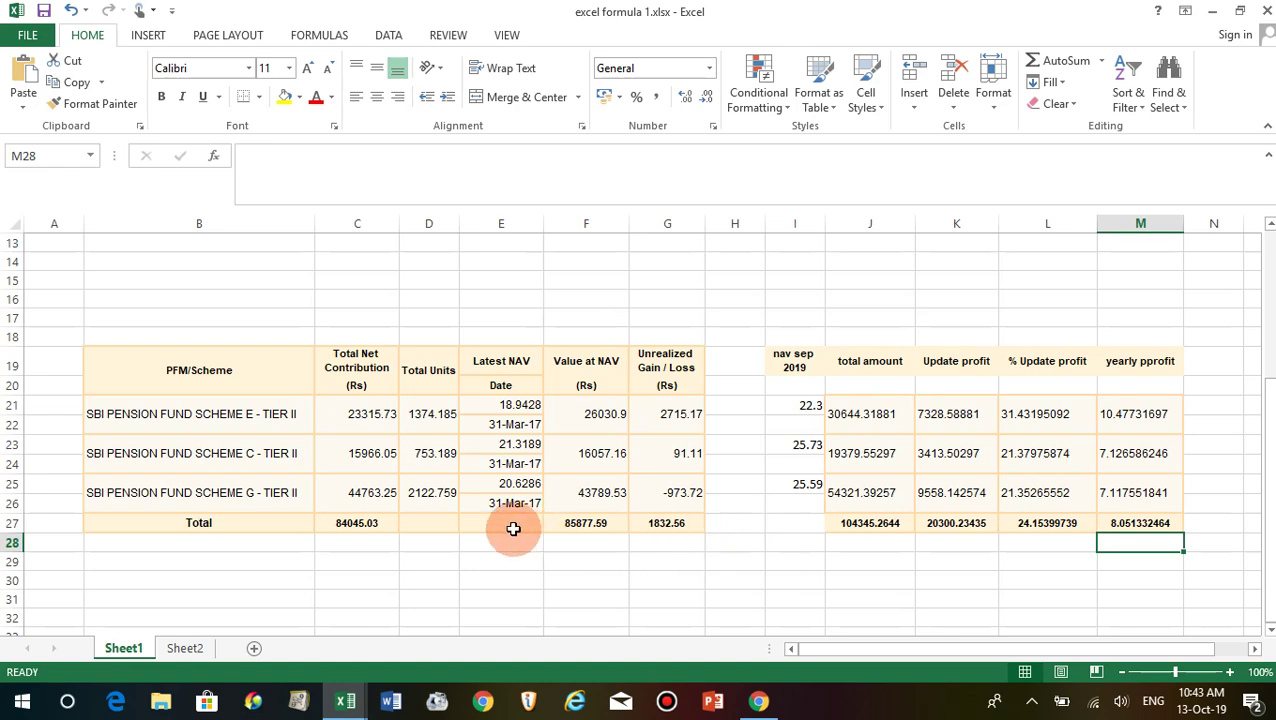
Look over the Tier II table and go back to the Tier I schemes table at the start of the sheet.
scroll(507, 529, "down", 2)
scroll(508, 532, "up", 1)
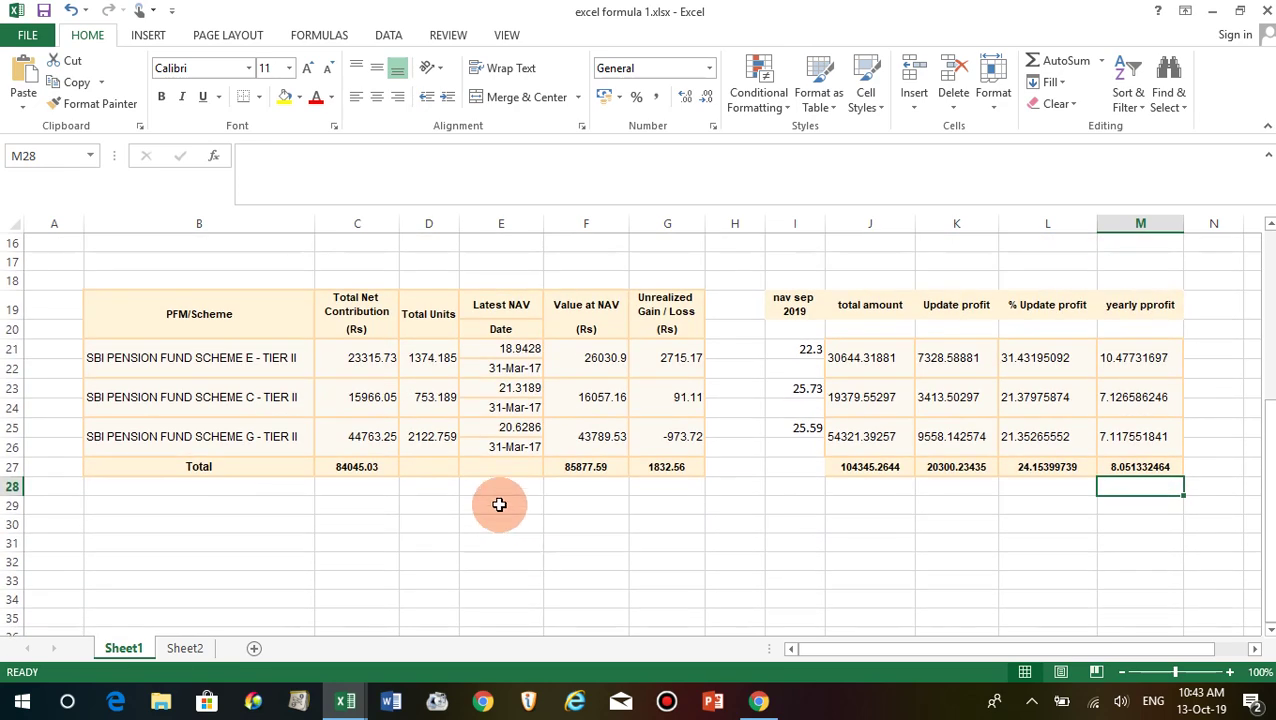
left_click(481, 526)
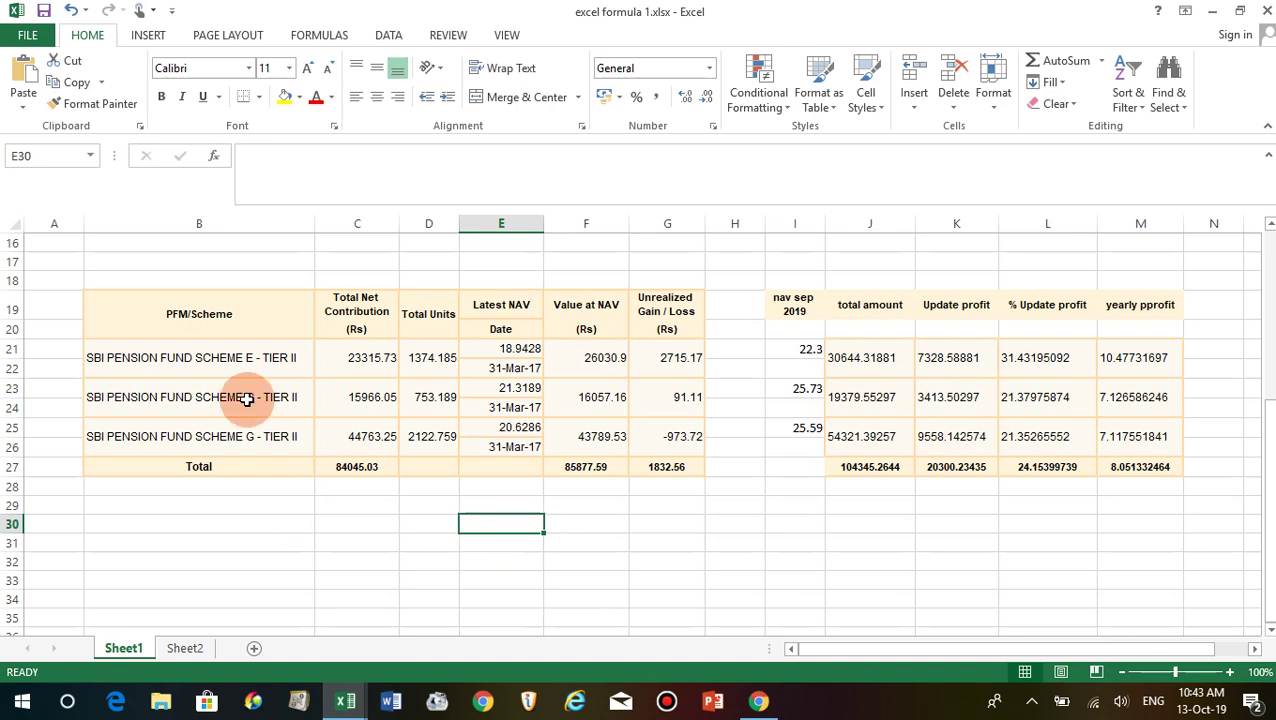
scroll(205, 510, "up", 5)
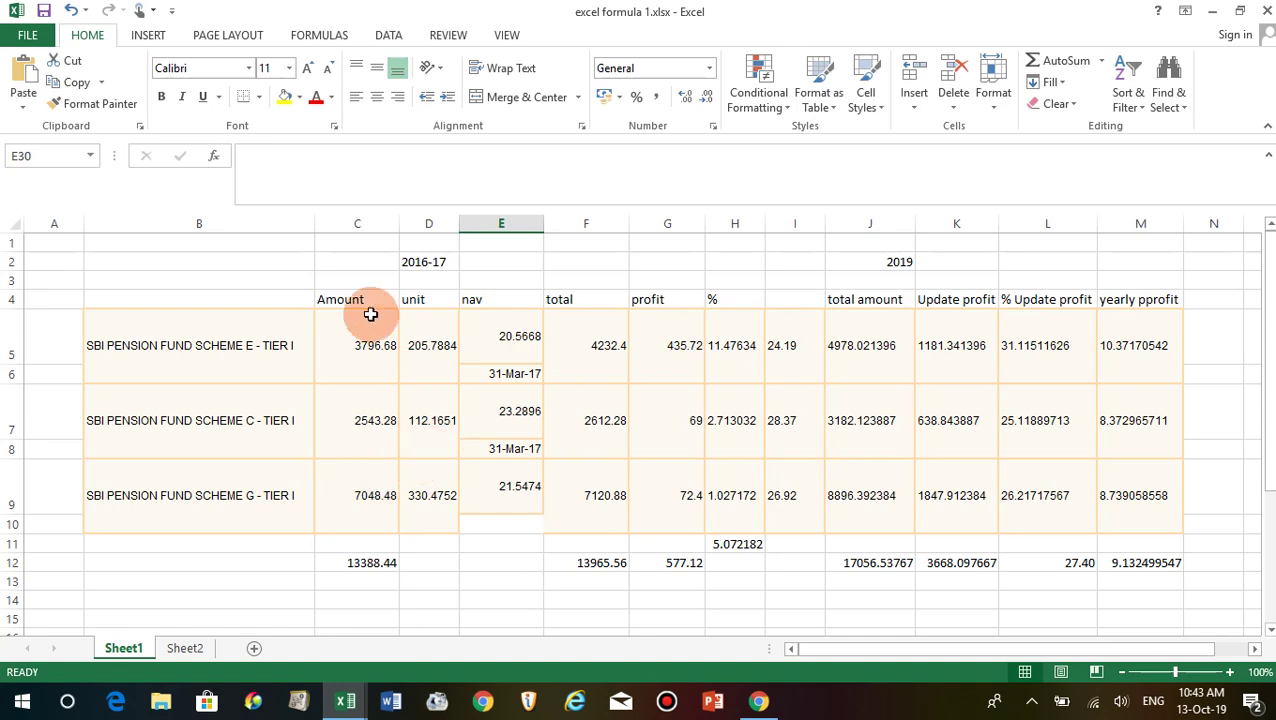
Switch to the Statement of Holding in Chrome and review its account details and the Tier I and Tier II holding summaries.
left_click(758, 701)
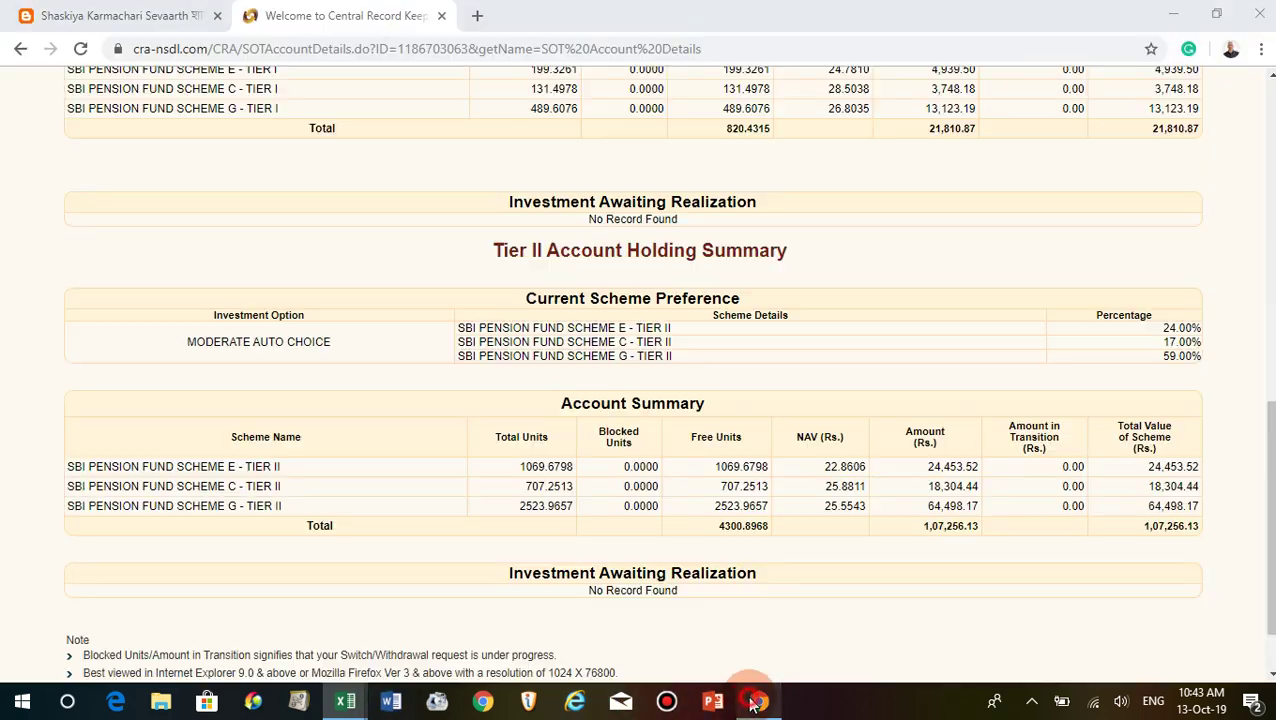
scroll(435, 375, "up", 10)
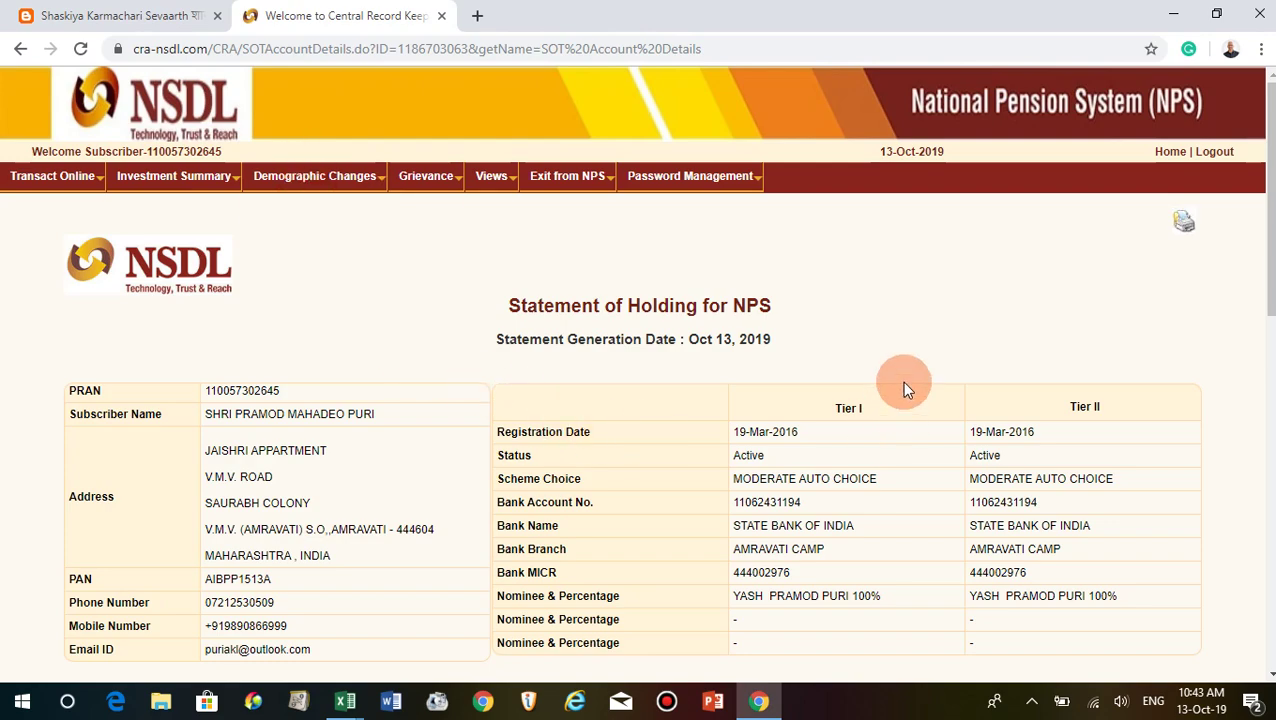
scroll(730, 598, "down", 10)
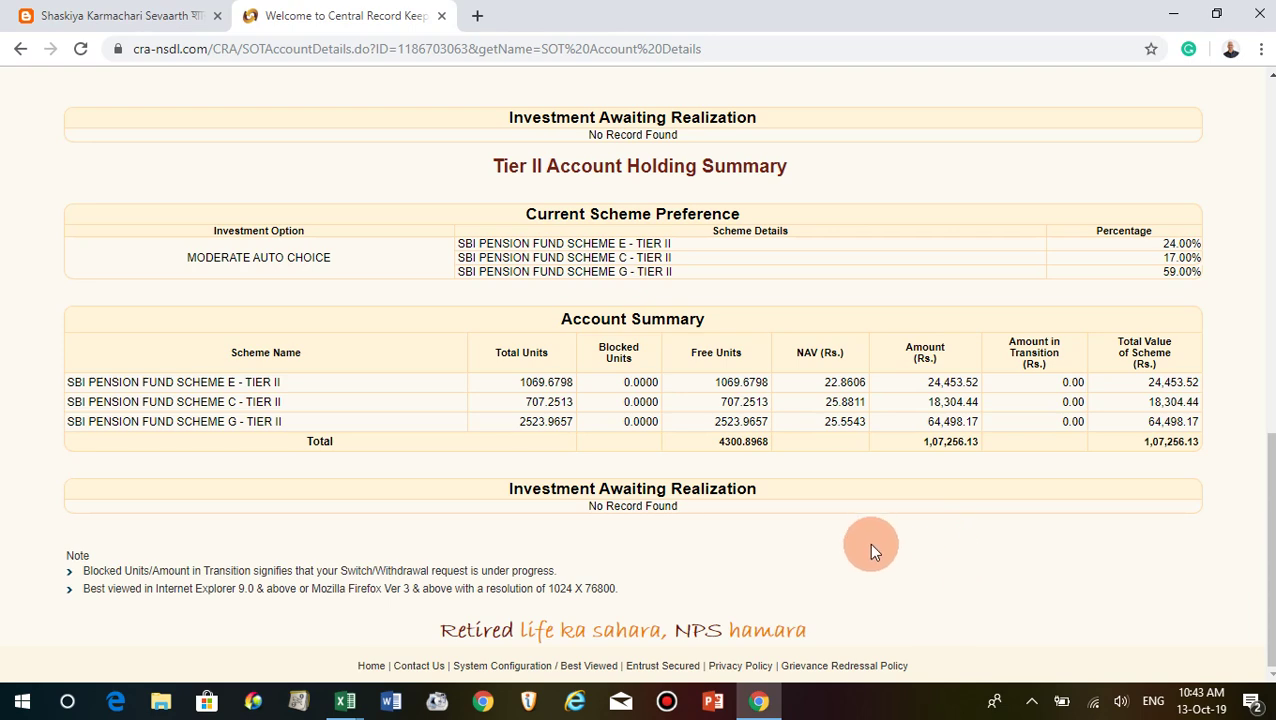
scroll(868, 542, "up", 5)
Return to the excel formula 1.xlsx workbook in Excel and examine the Tier I overall % Update profit in L12.
mouse_move(345, 707)
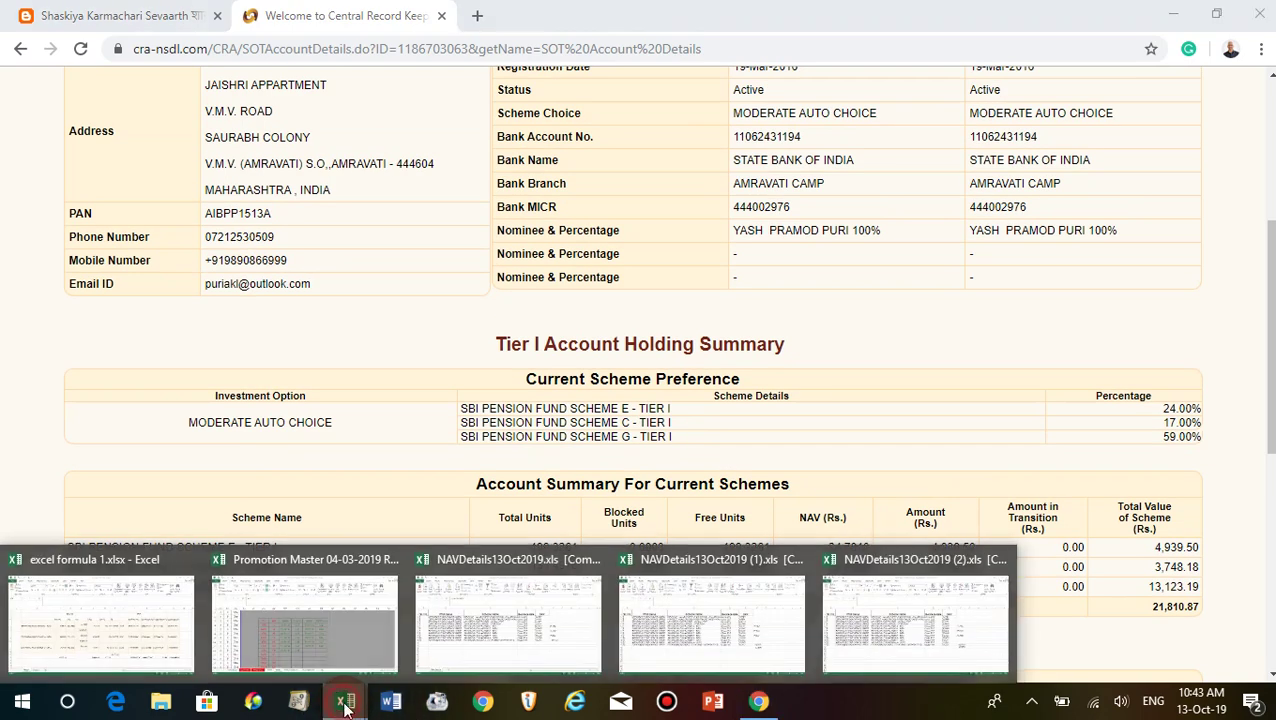
left_click(90, 618)
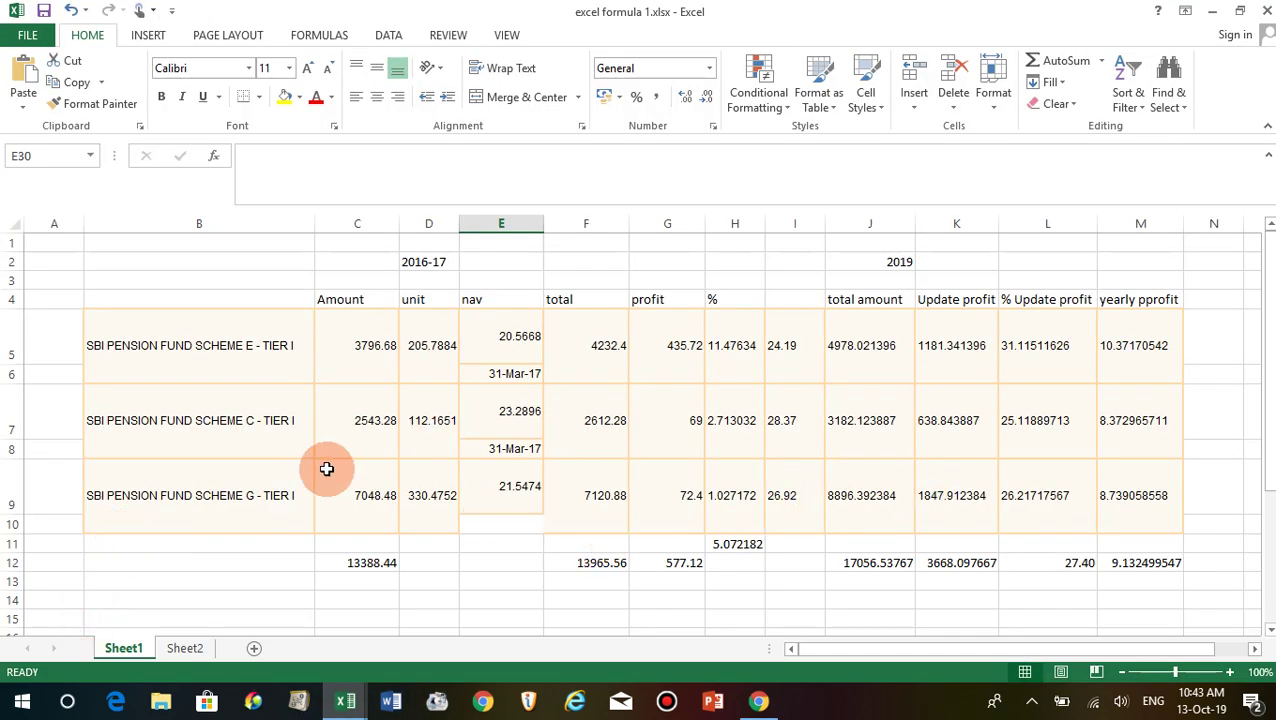
left_click(1065, 563)
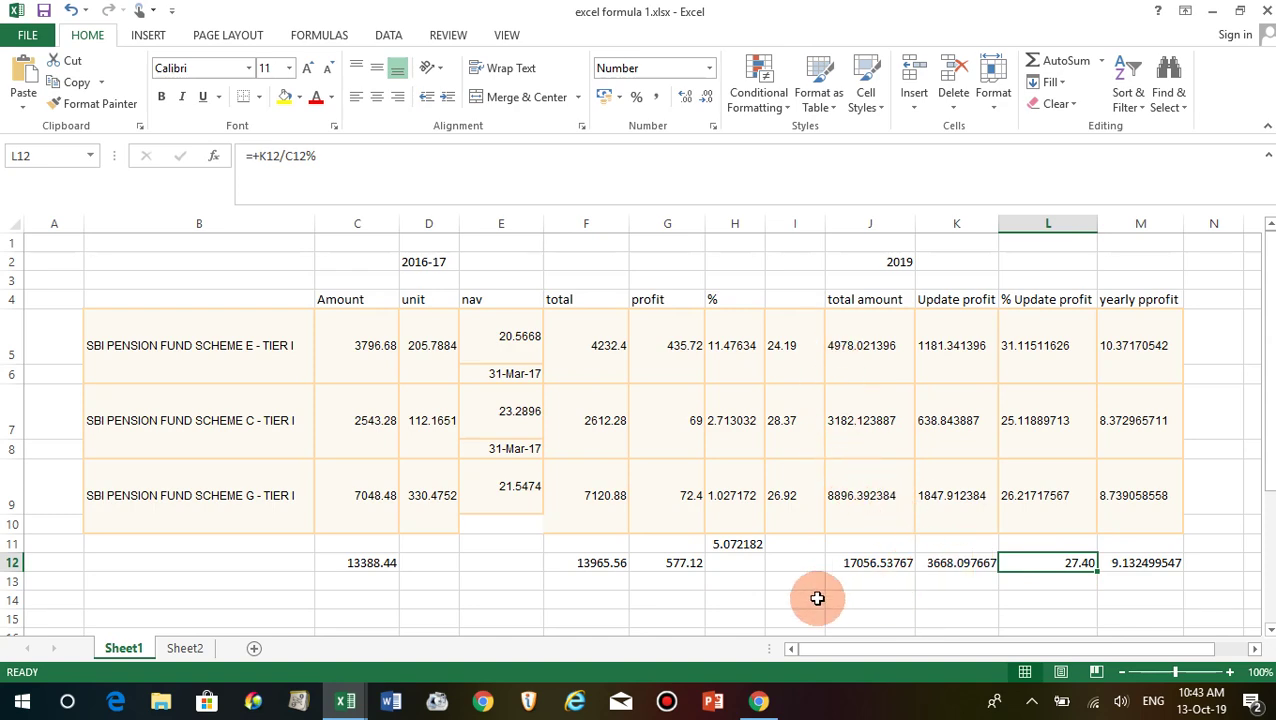
Examine the Tier II overall % Update profit in L27 and yearly profit in M27.
scroll(816, 597, "down", 8)
scroll(812, 586, "up", 4)
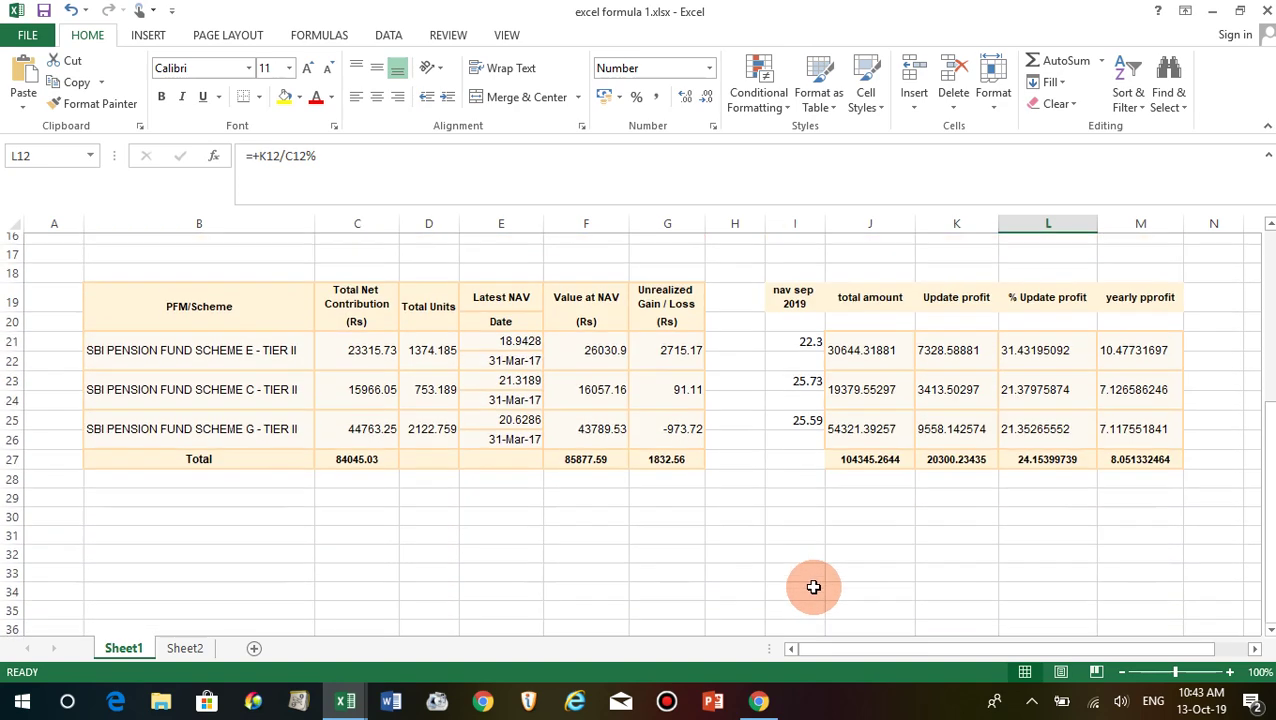
left_click(1048, 523)
left_click(1133, 522)
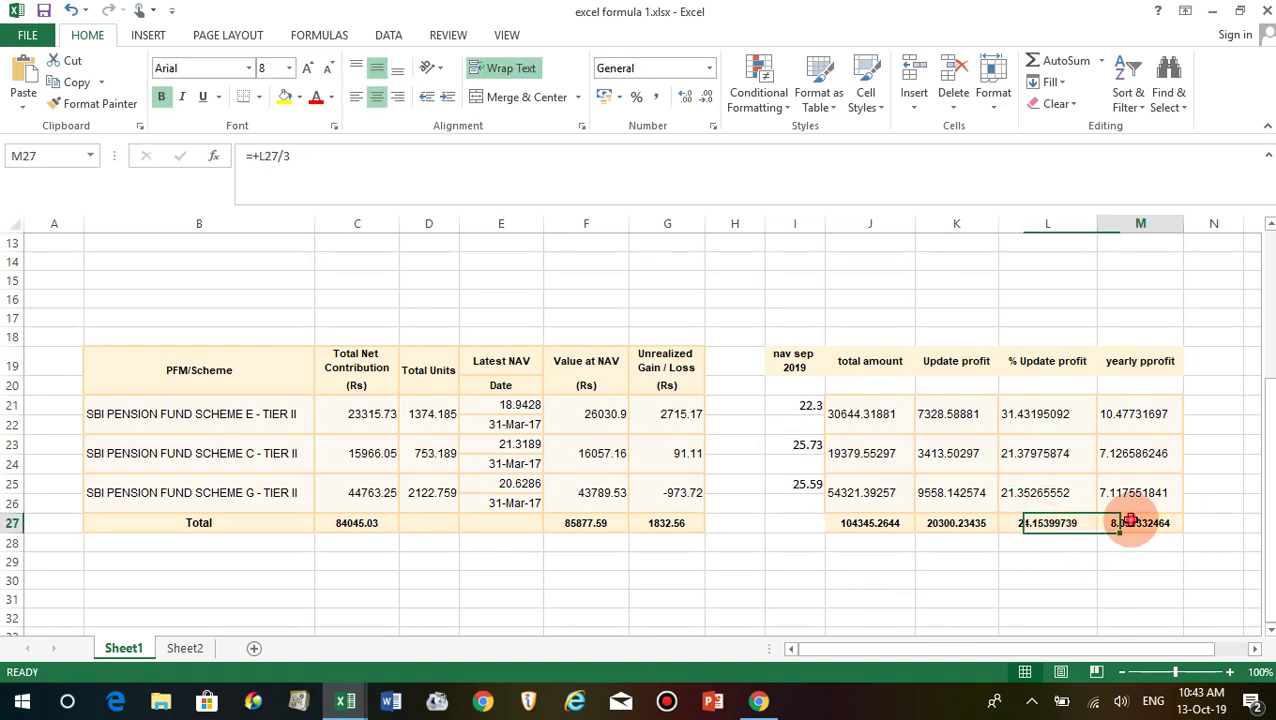
left_click(828, 562)
scroll(826, 562, "up", 1)
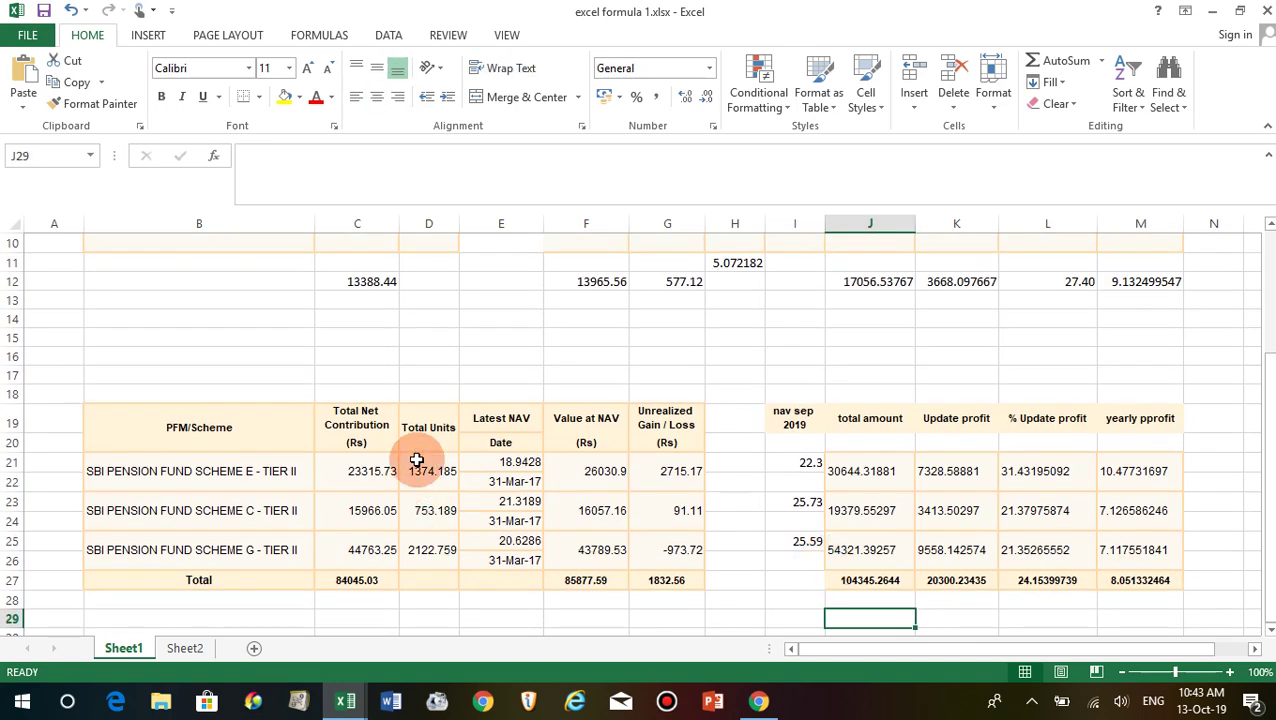
Open Sheet2 and examine the 4100-4200 and S-13 headings above the year-wise contribution table.
left_click(446, 328)
scroll(446, 328, "up", 3)
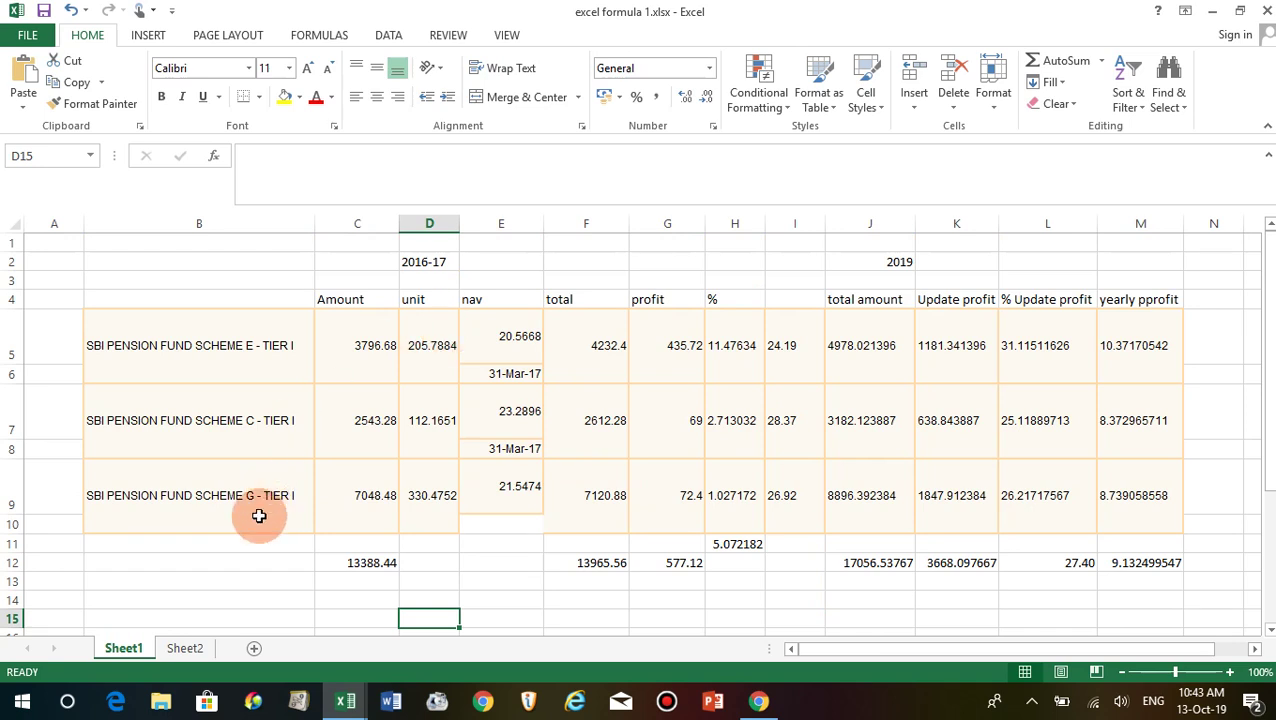
left_click(190, 647)
left_click(336, 272)
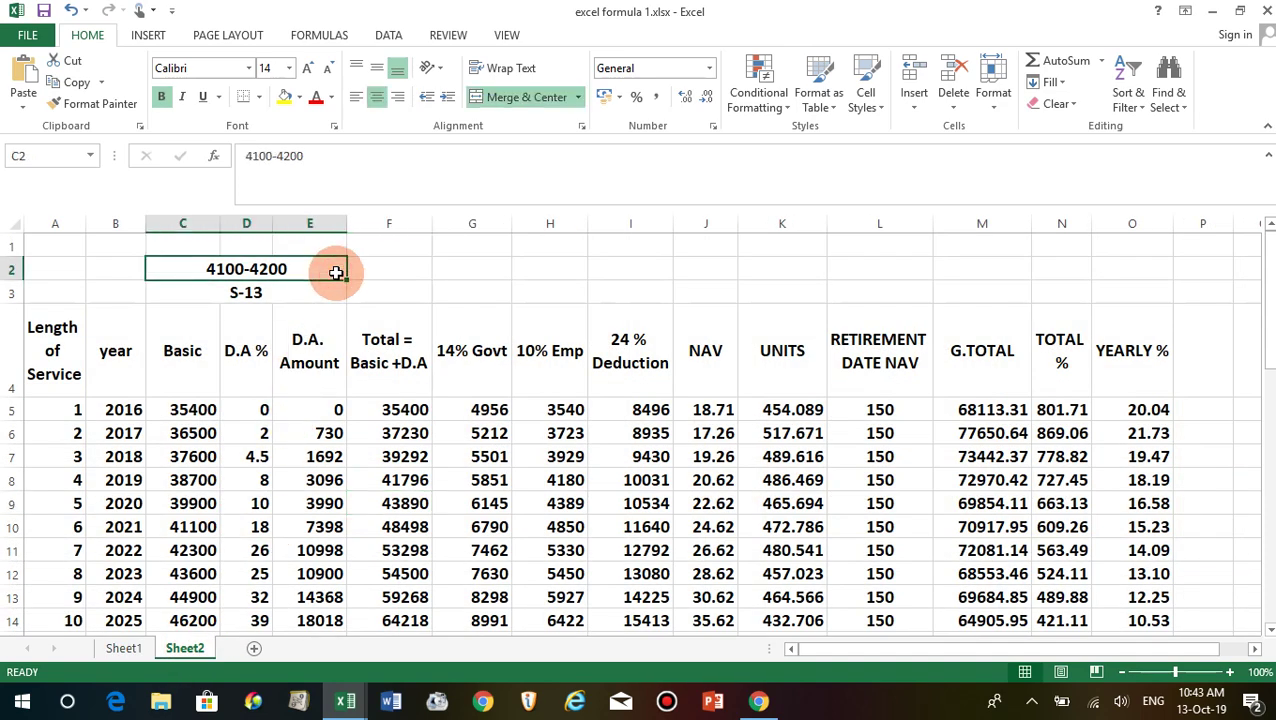
key("Left")
key("Left")
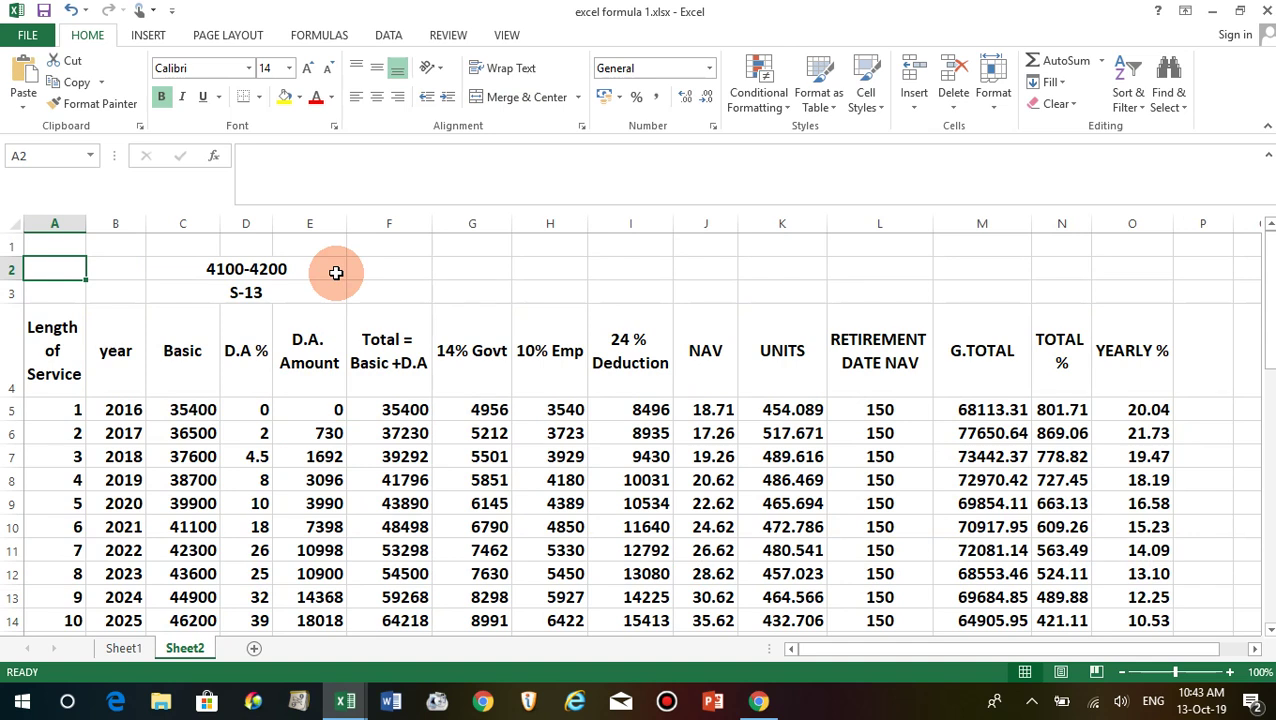
left_click(260, 291)
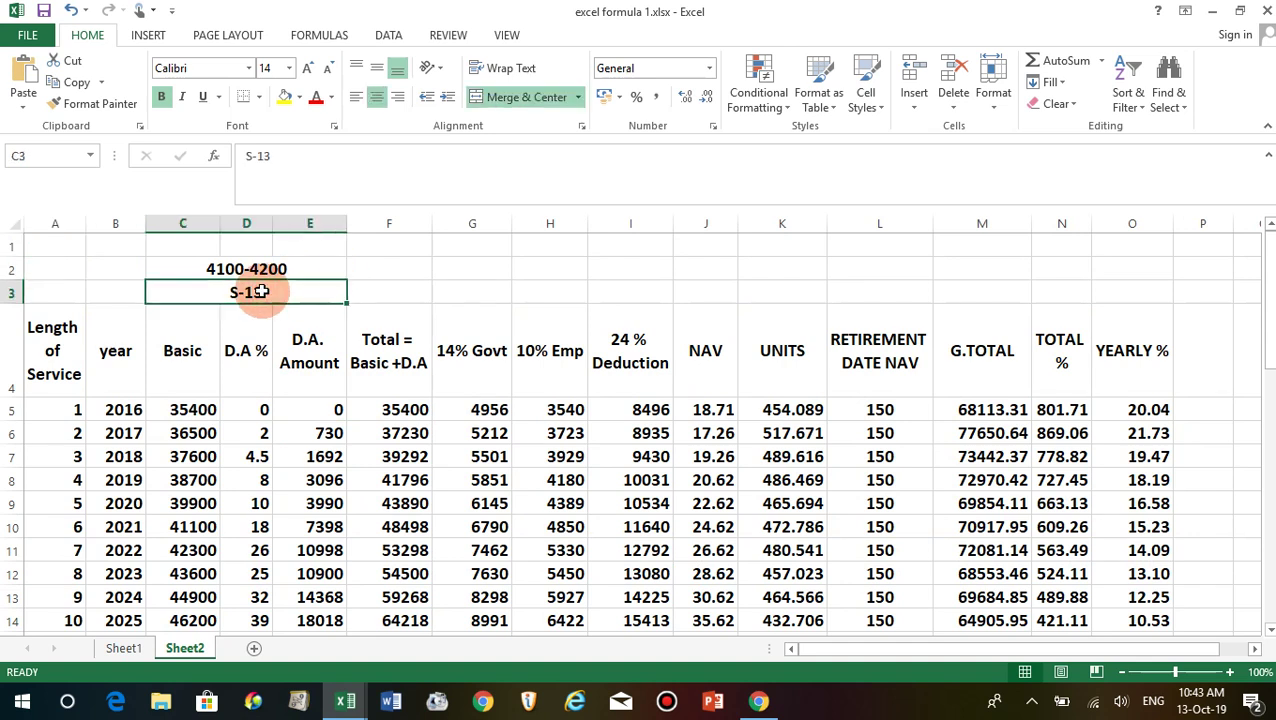
Compare the Basic pay for 2016 in C5 with the Basic pay for 2055 in C44.
left_click(117, 410)
left_click(178, 410)
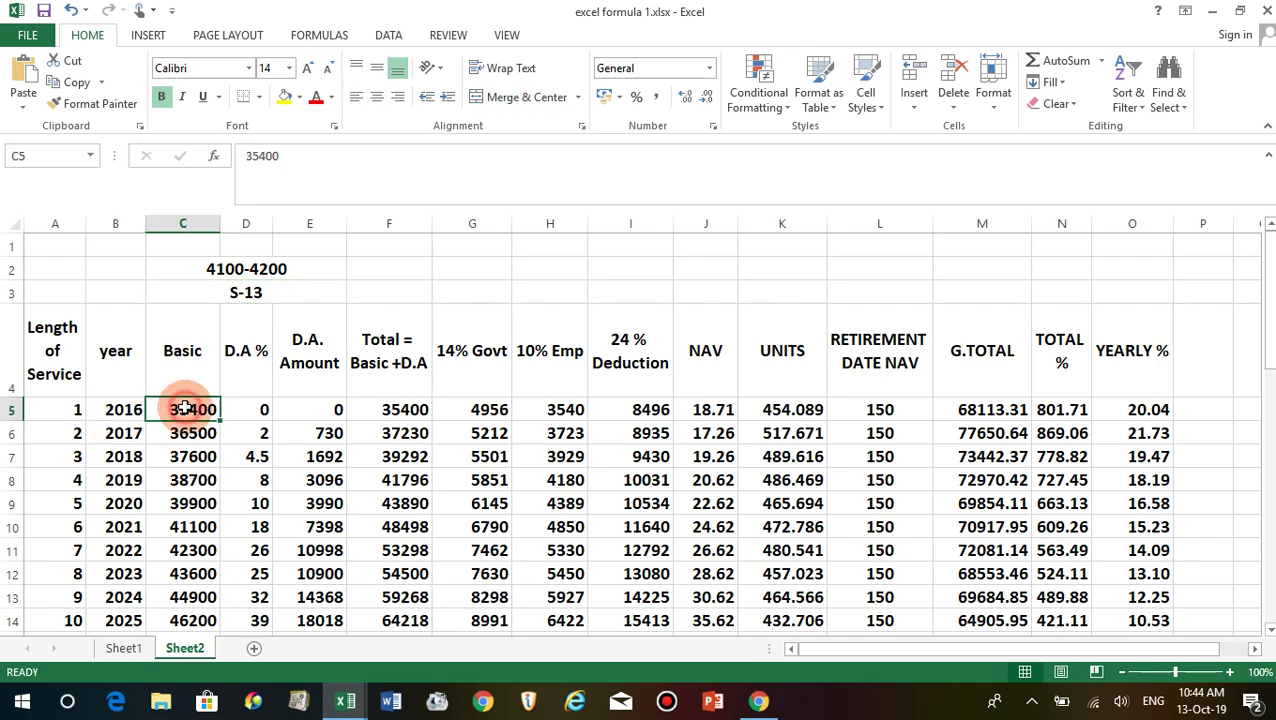
scroll(200, 420, "down", 1)
scroll(195, 415, "down", 11)
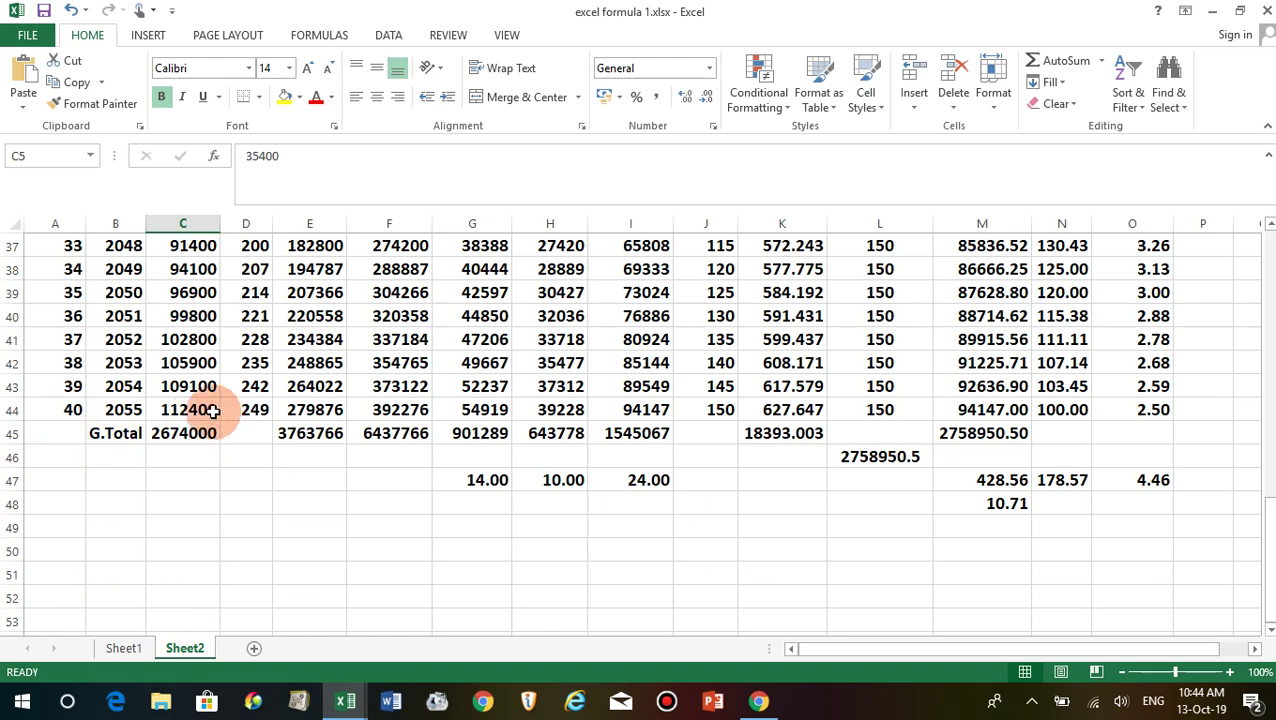
left_click(213, 411)
scroll(197, 456, "up", 12)
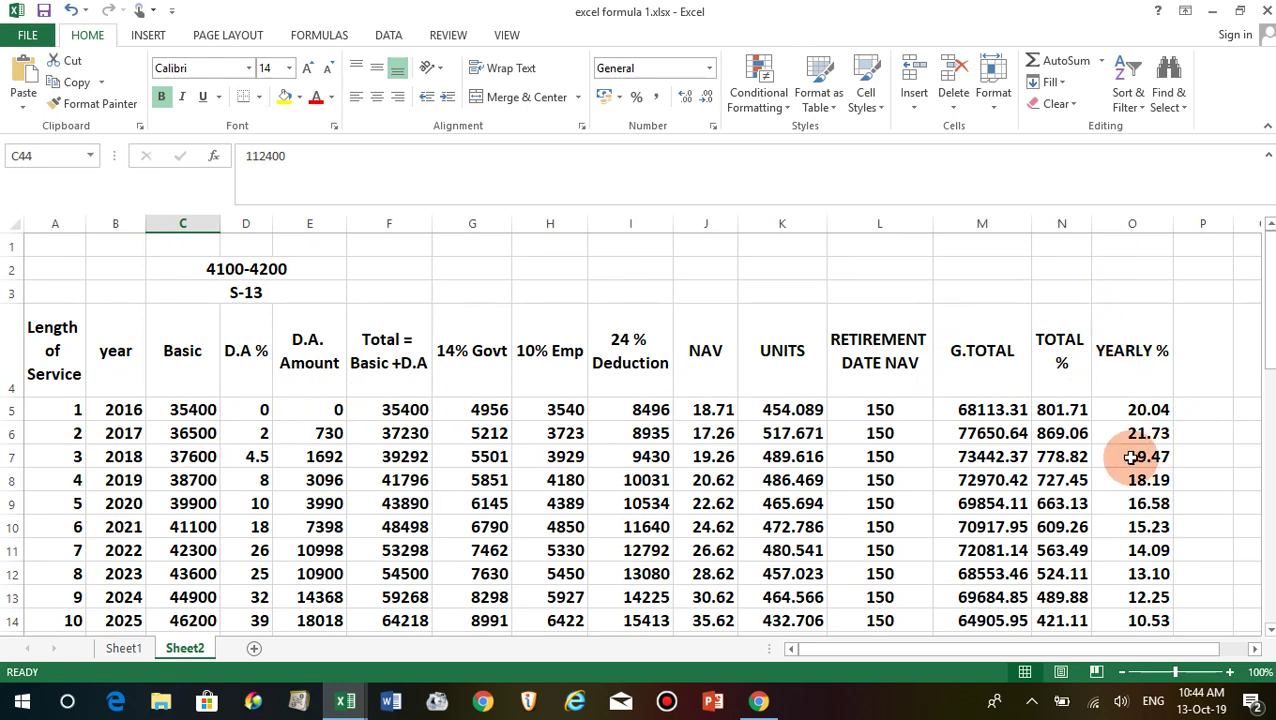
Look over the whole 40-year table from the first service year to the G.Total rows and return to its headings.
scroll(1124, 457, "down", 2)
scroll(1124, 457, "down", 11)
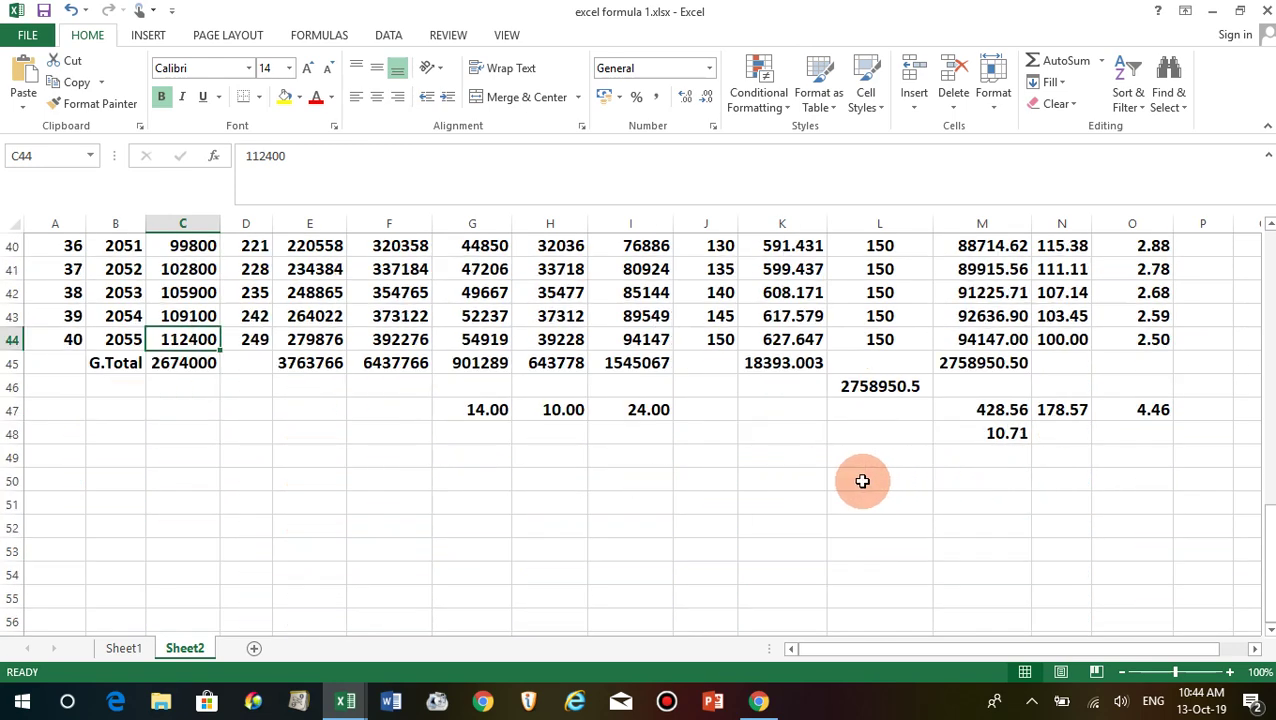
scroll(738, 496, "up", 2)
scroll(521, 490, "up", 11)
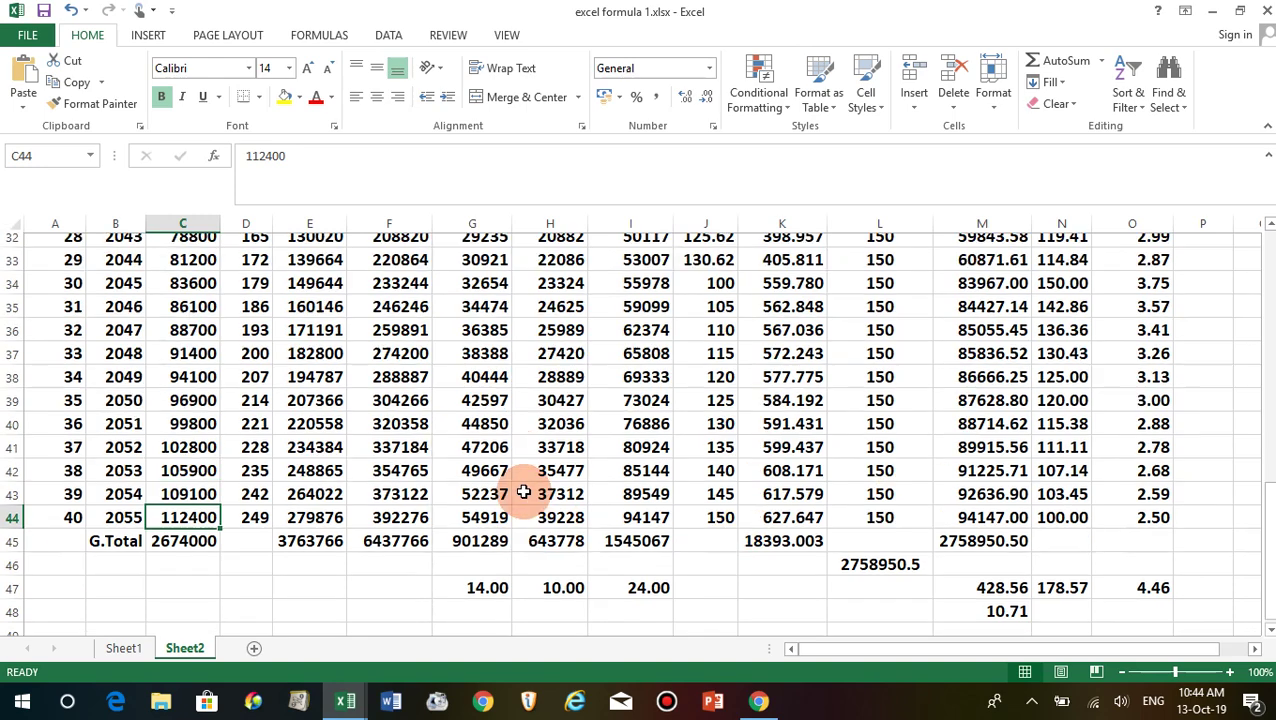
left_click(661, 300)
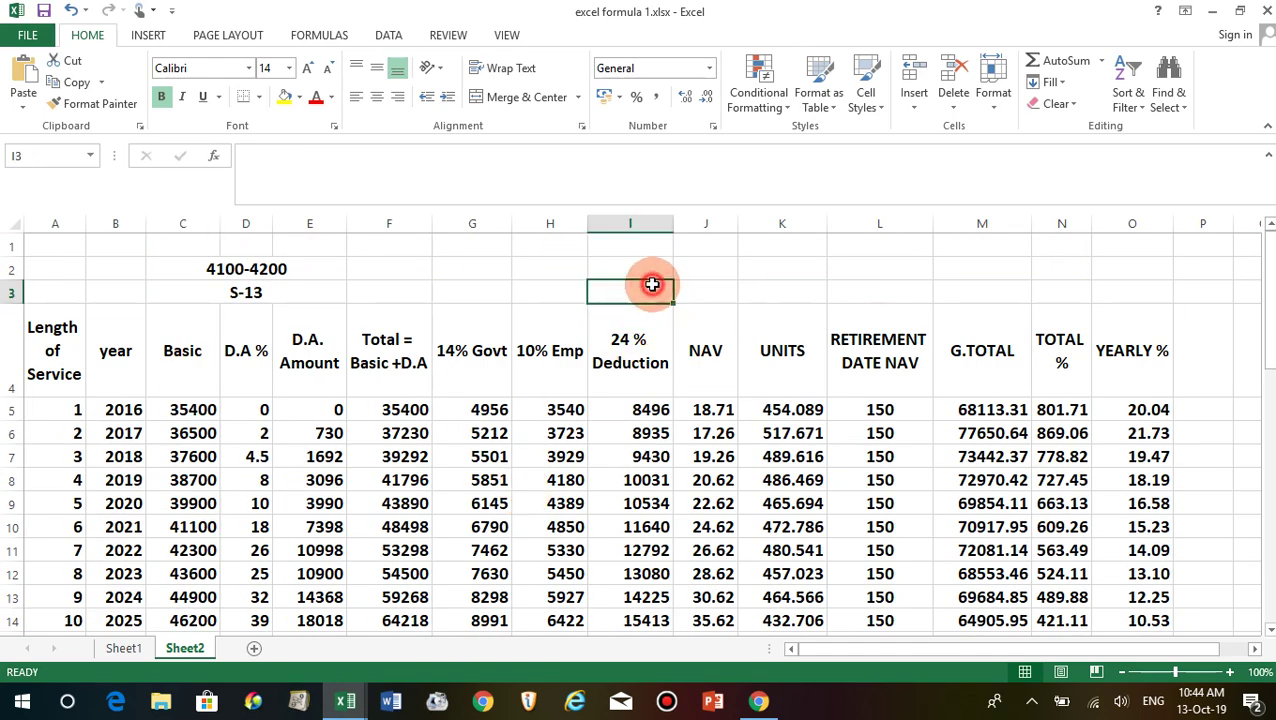
left_click(507, 296)
left_click(782, 299)
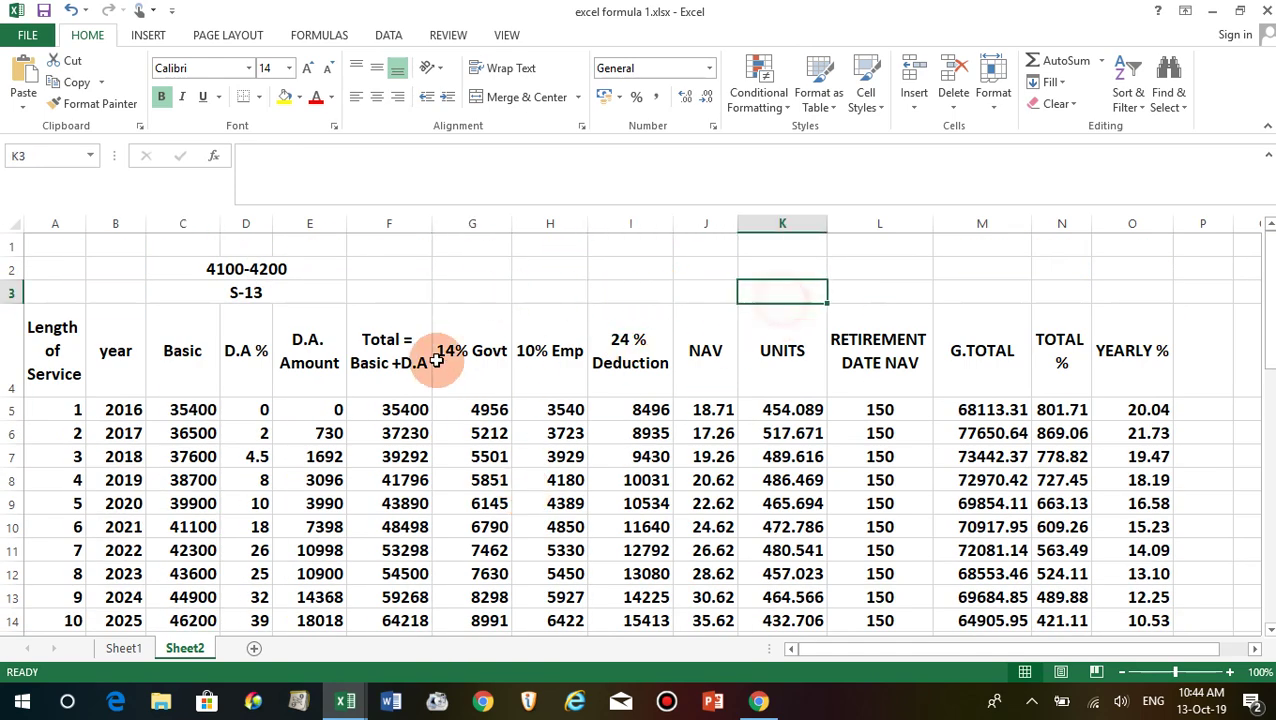
Examine the Basic, D.A. Amount, Total, 14% Govt, 10% Emp and 24 % Deduction column headings in row 4.
left_click(167, 368)
left_click(305, 372)
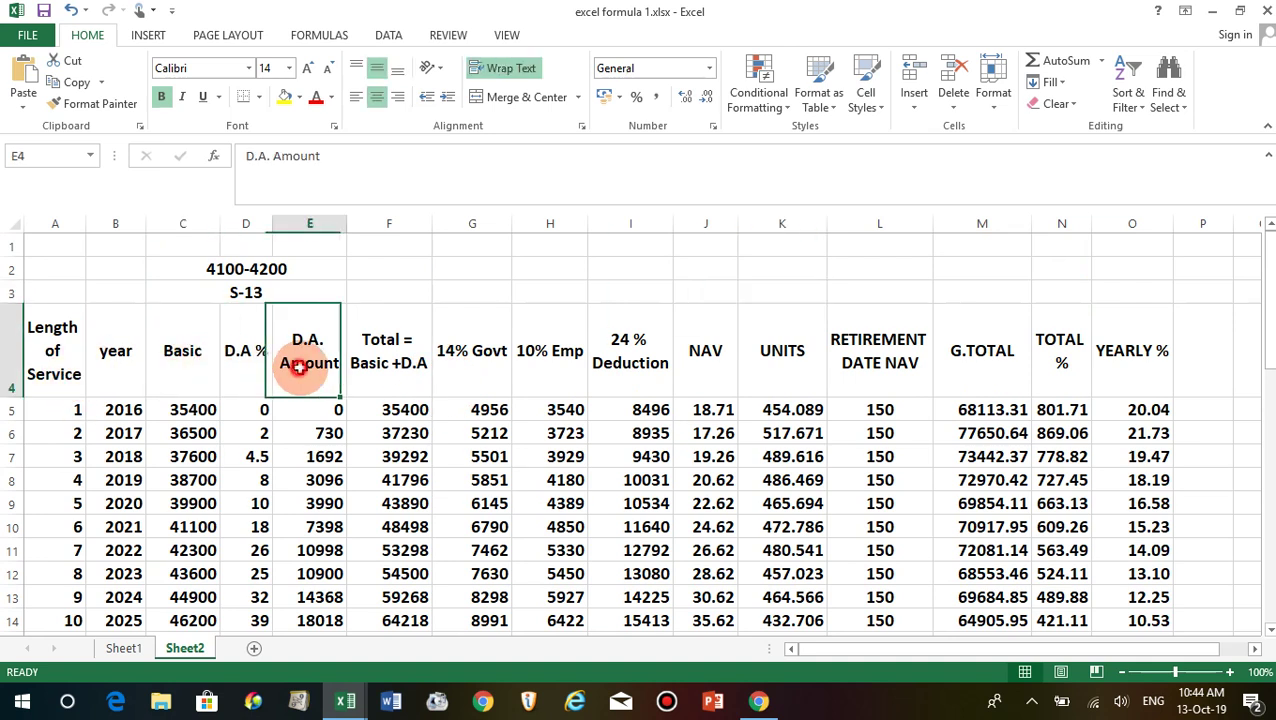
left_click(395, 375)
left_click(478, 376)
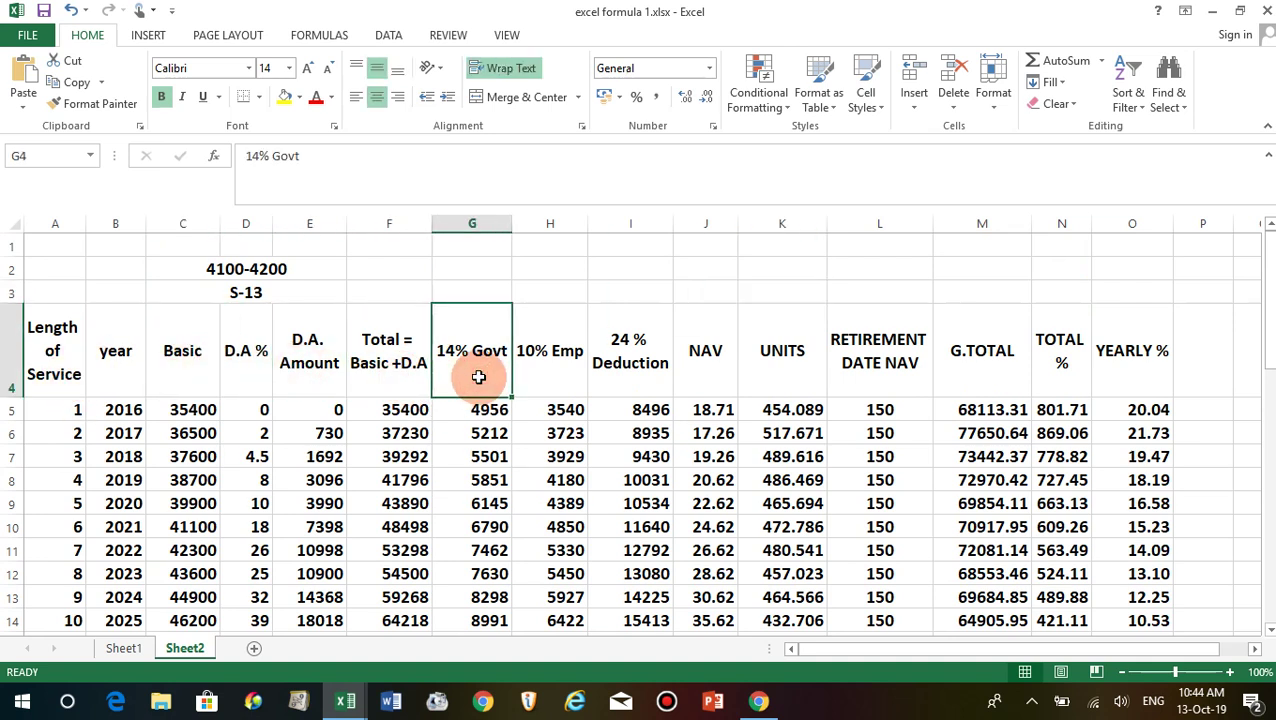
left_click(567, 372)
left_click(647, 378)
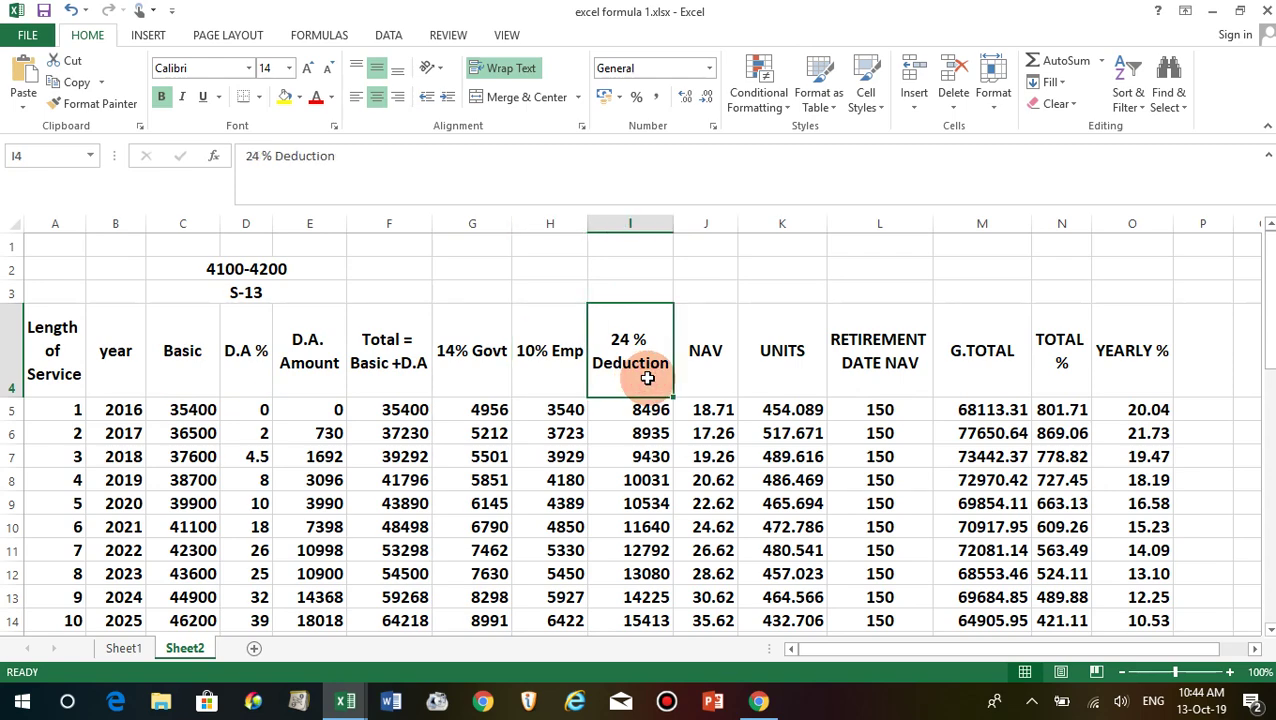
Examine the NAV column from its heading through the yearly values starting in J5.
left_click(711, 363)
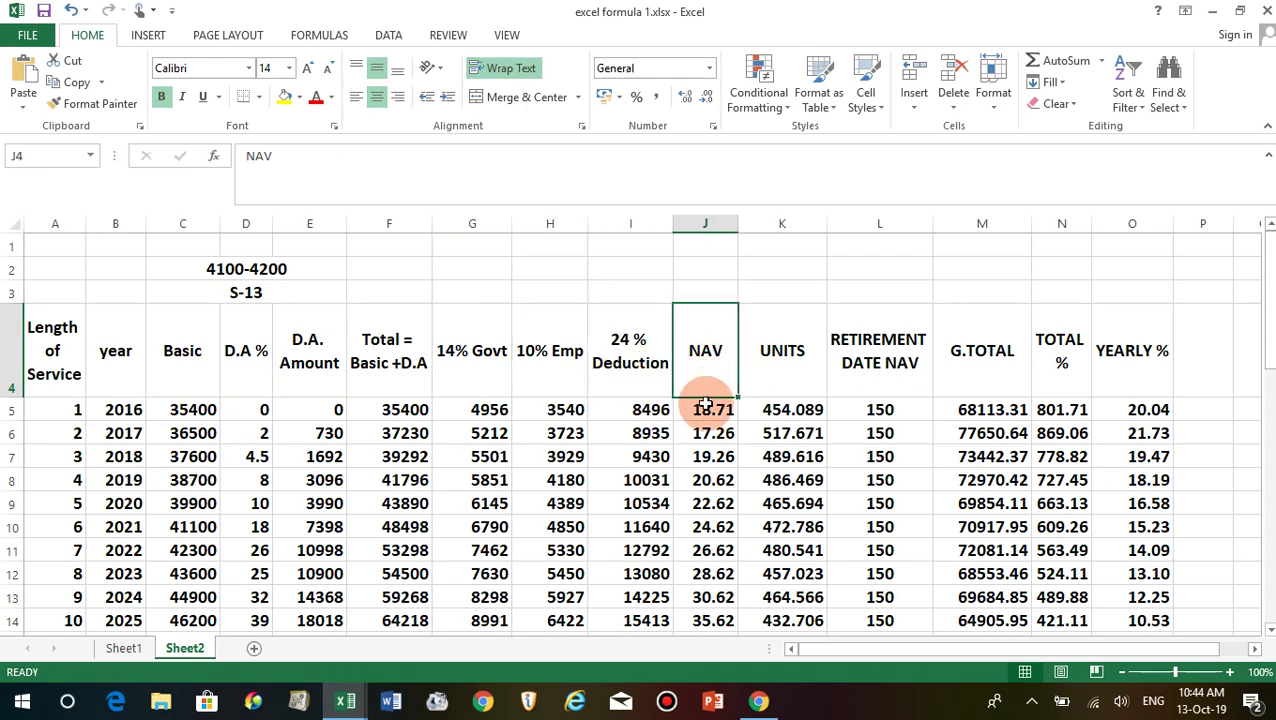
left_click(705, 405)
scroll(707, 490, "down", 3)
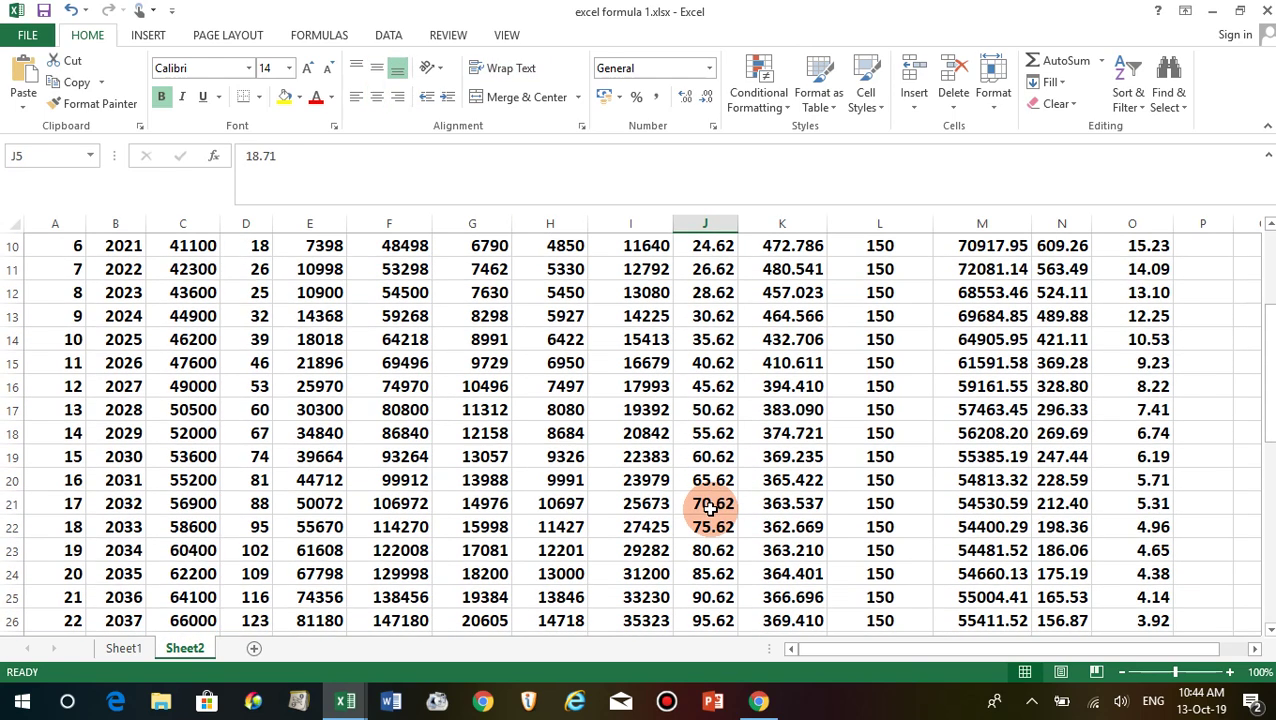
scroll(710, 508, "up", 3)
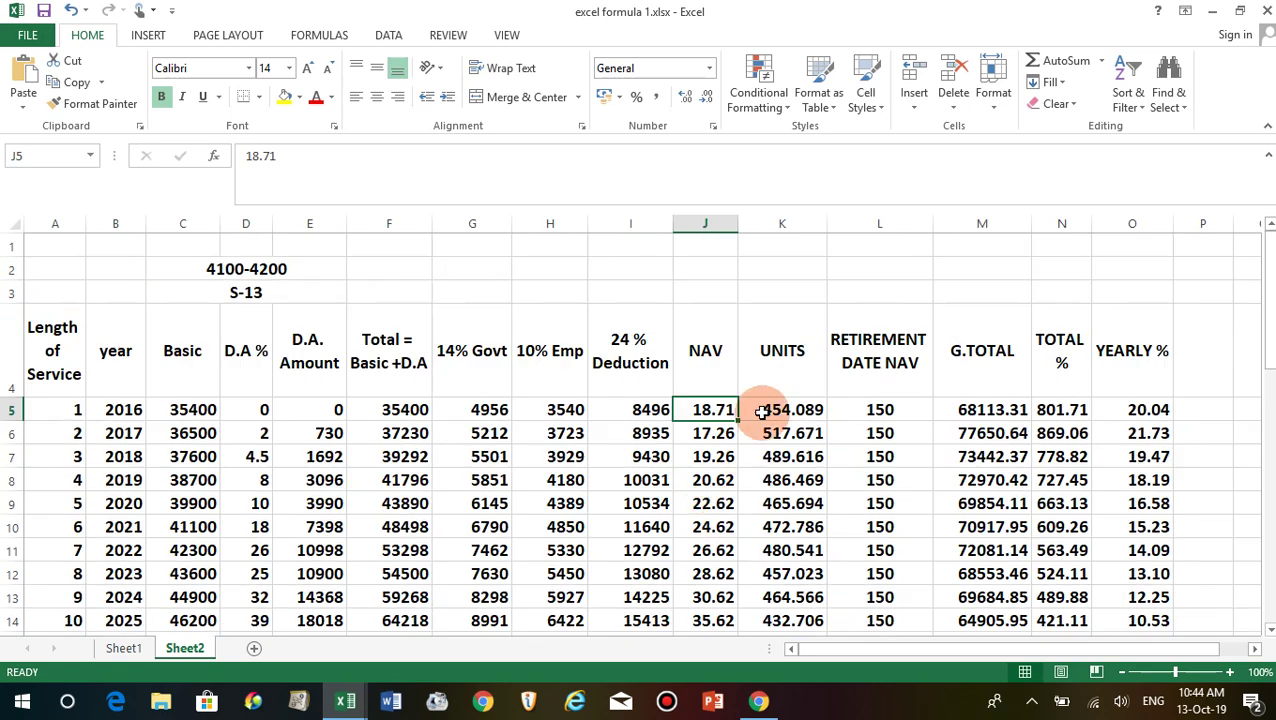
Inspect the TOTAL % formula in N5 and the YEARLY % formula in O5, and follow the yearly percentages to 2055.
left_click(1068, 343)
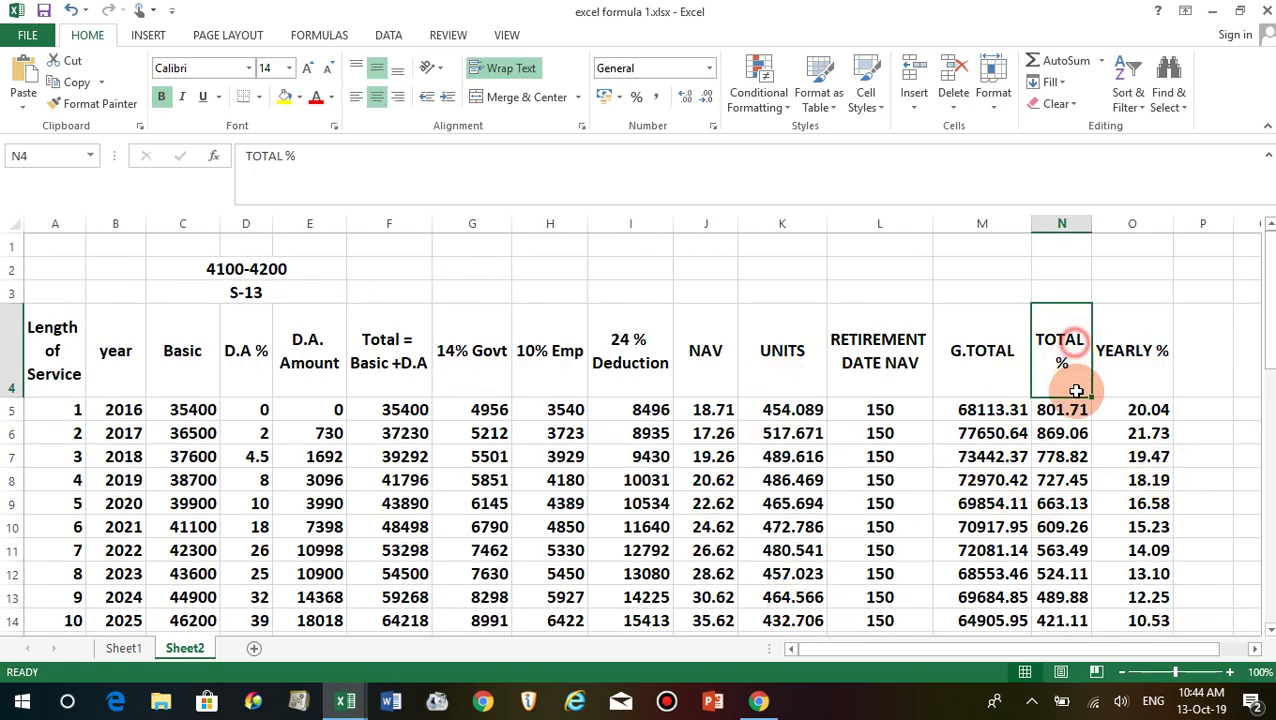
left_click(1062, 410)
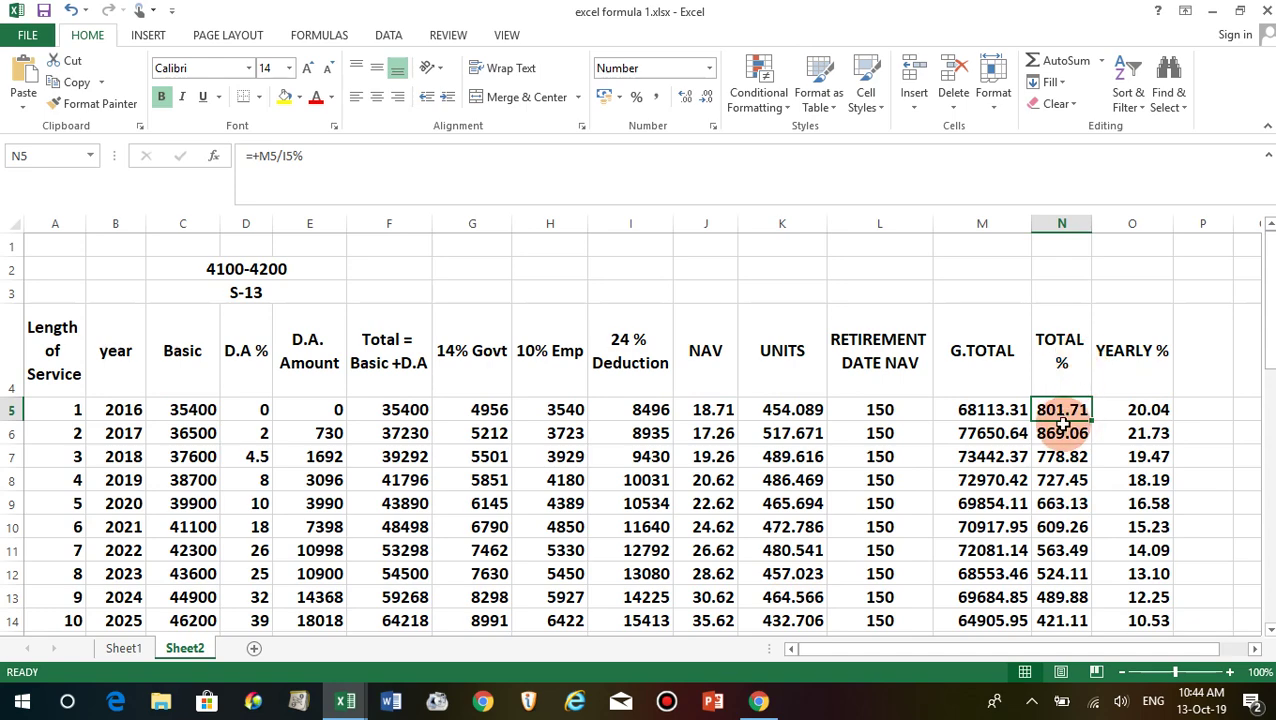
left_click(1152, 365)
left_click(1147, 412)
scroll(1147, 412, "down", 14)
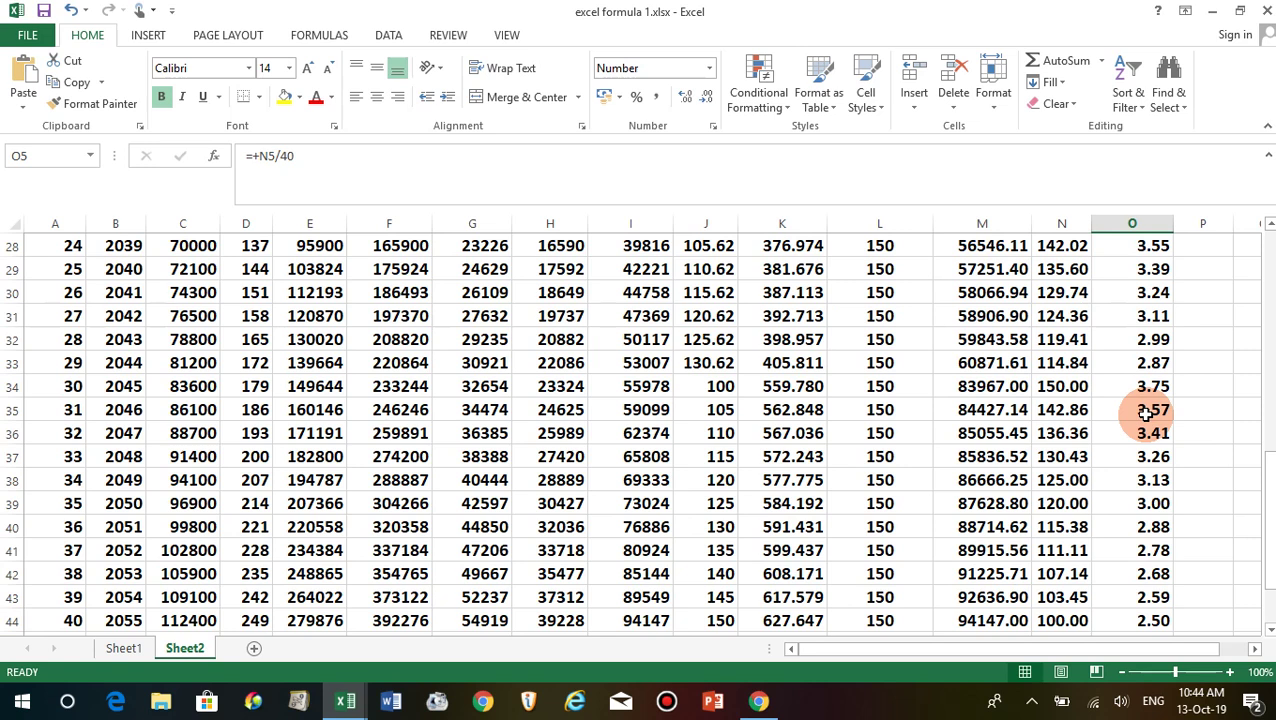
scroll(1155, 388, "up", 3)
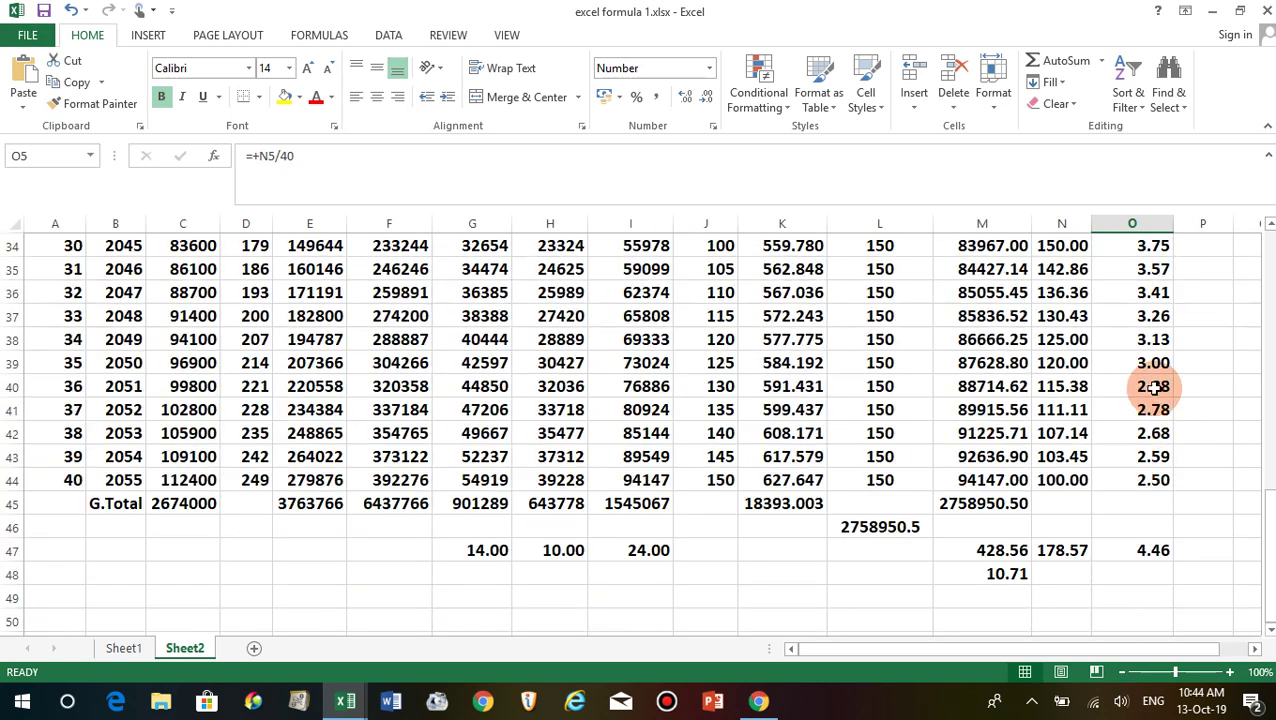
Review the G.Total row and the percentages beneath it, and return to the start of the table.
left_click(452, 600)
left_click(717, 612)
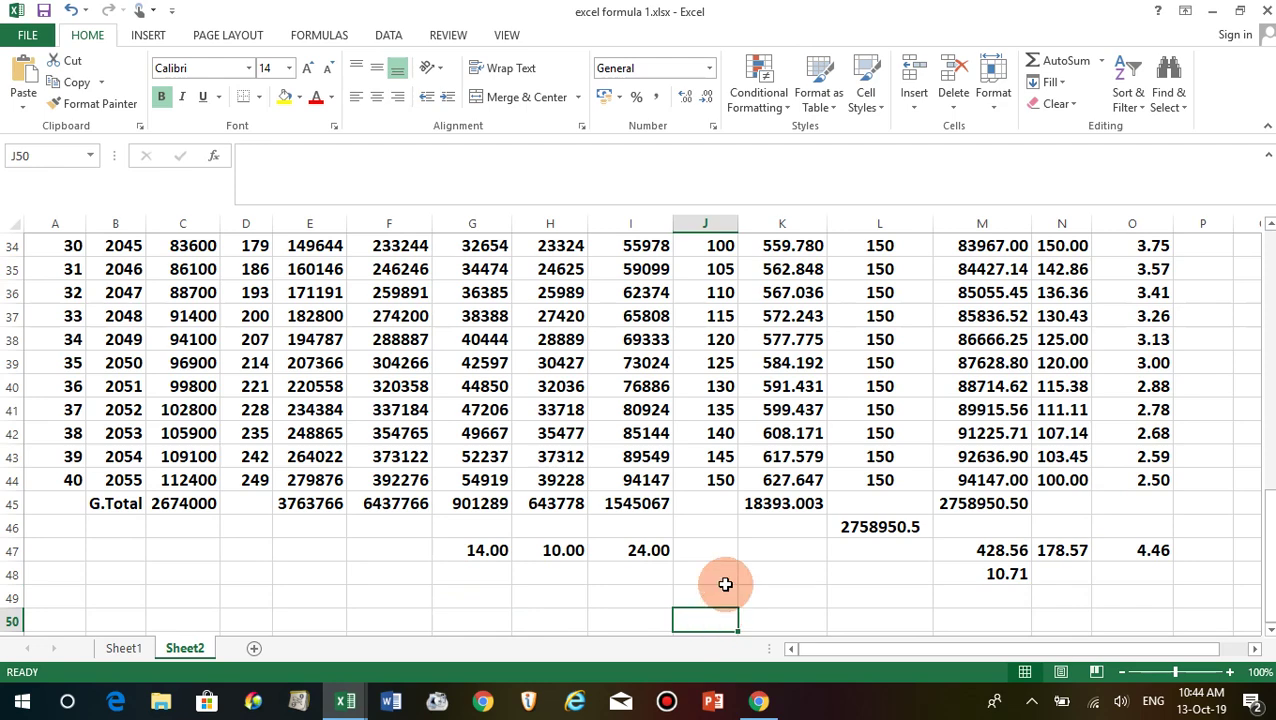
scroll(725, 582, "up", 11)
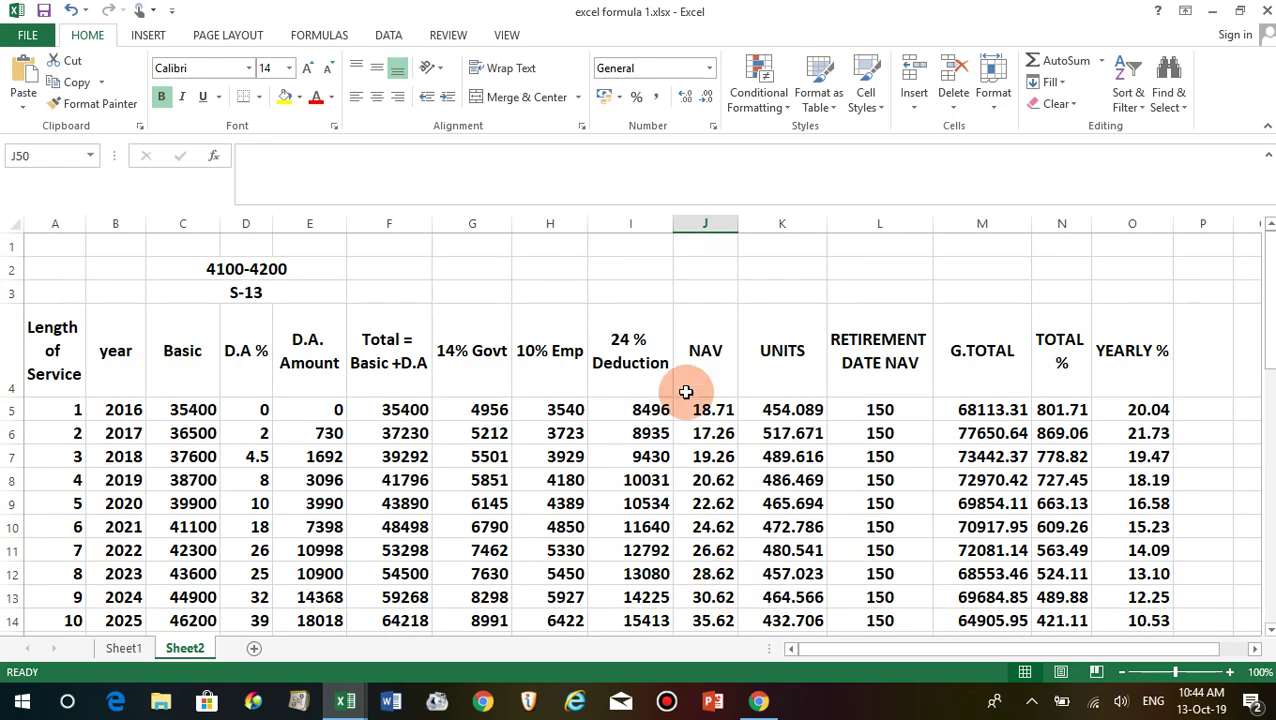
left_click(743, 291)
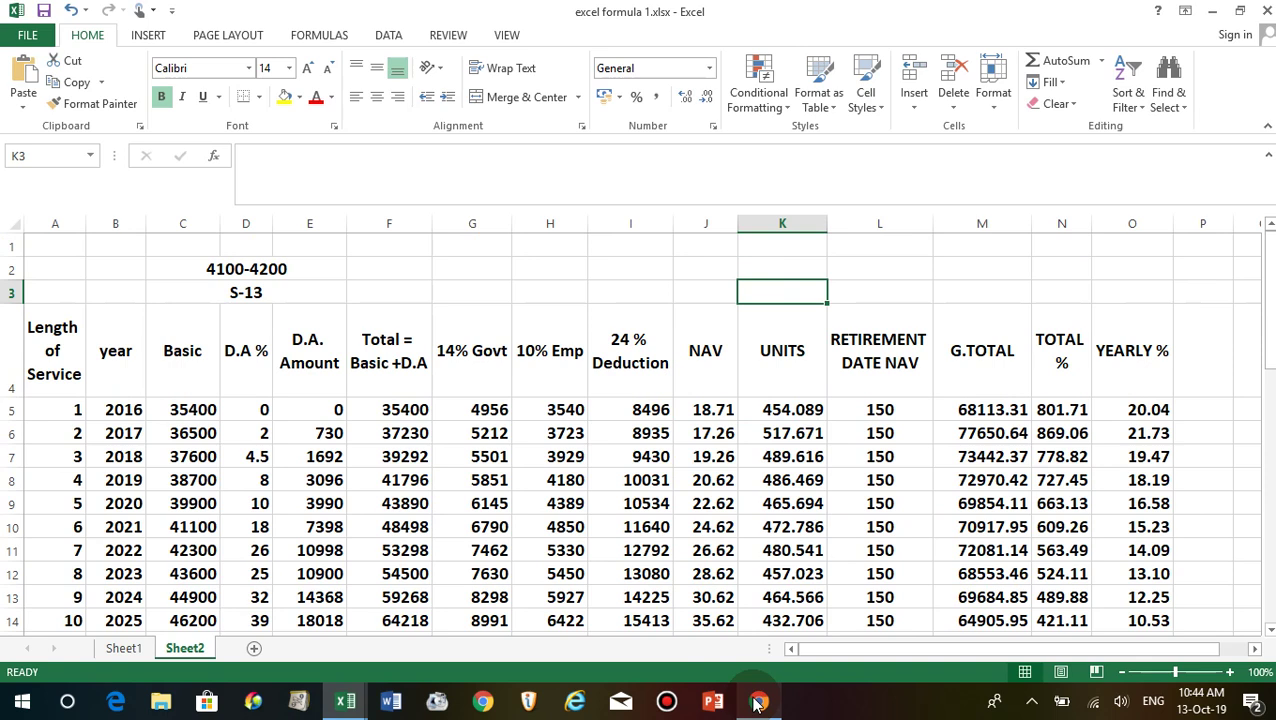
Review the scheme NAVs in NAVDetails13Oct2019.xls, its (1) and (2) copies, and return to excel formula 1.xlsx.
left_click(346, 703)
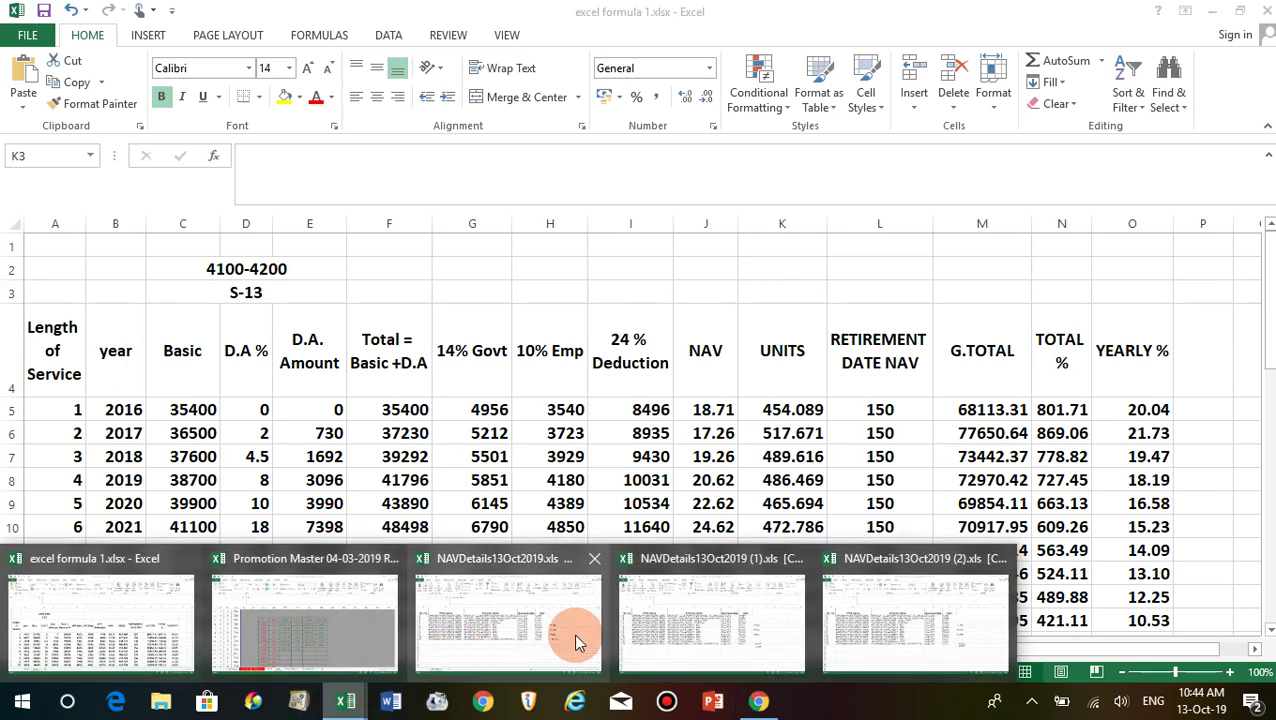
left_click(513, 630)
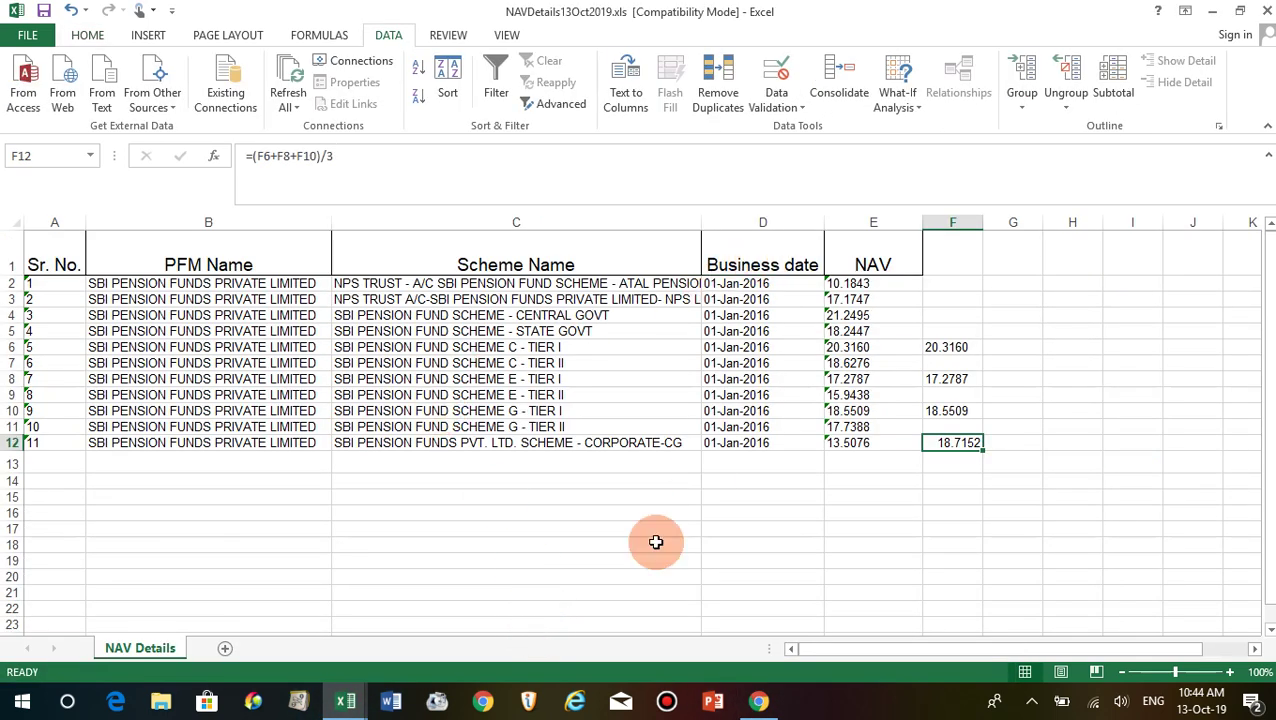
left_click(340, 705)
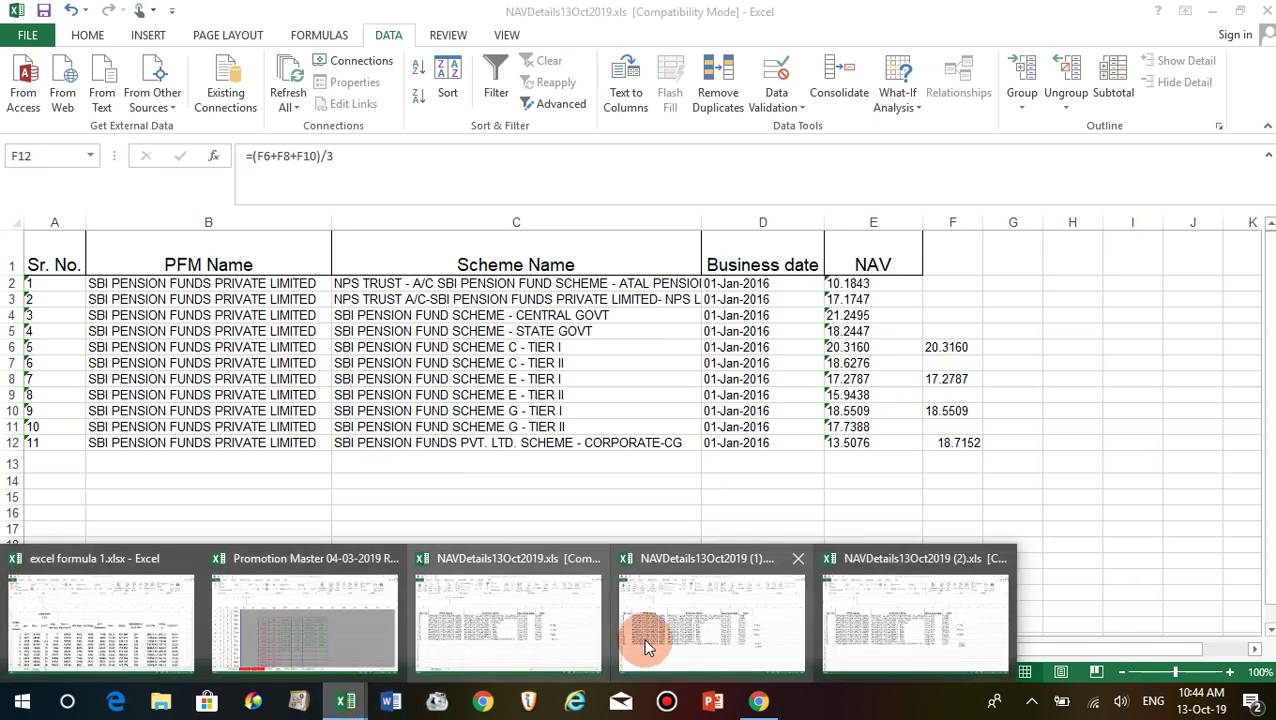
left_click(724, 633)
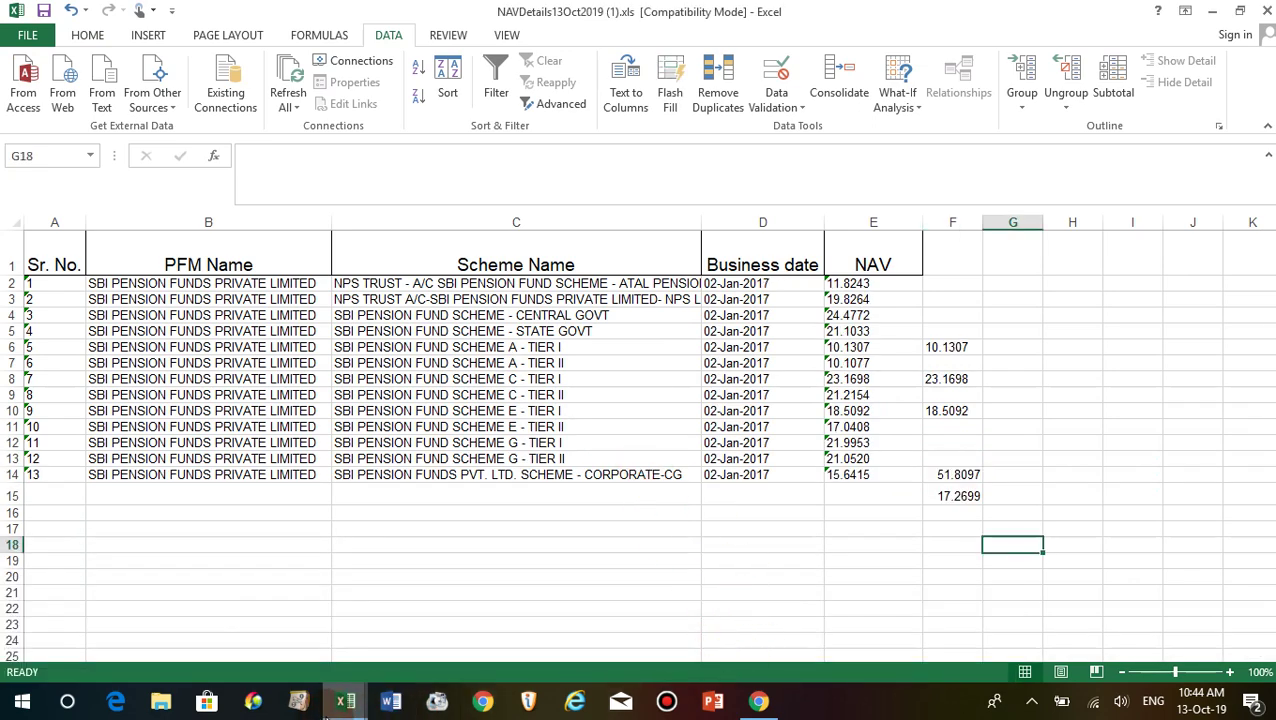
left_click(345, 701)
left_click(872, 615)
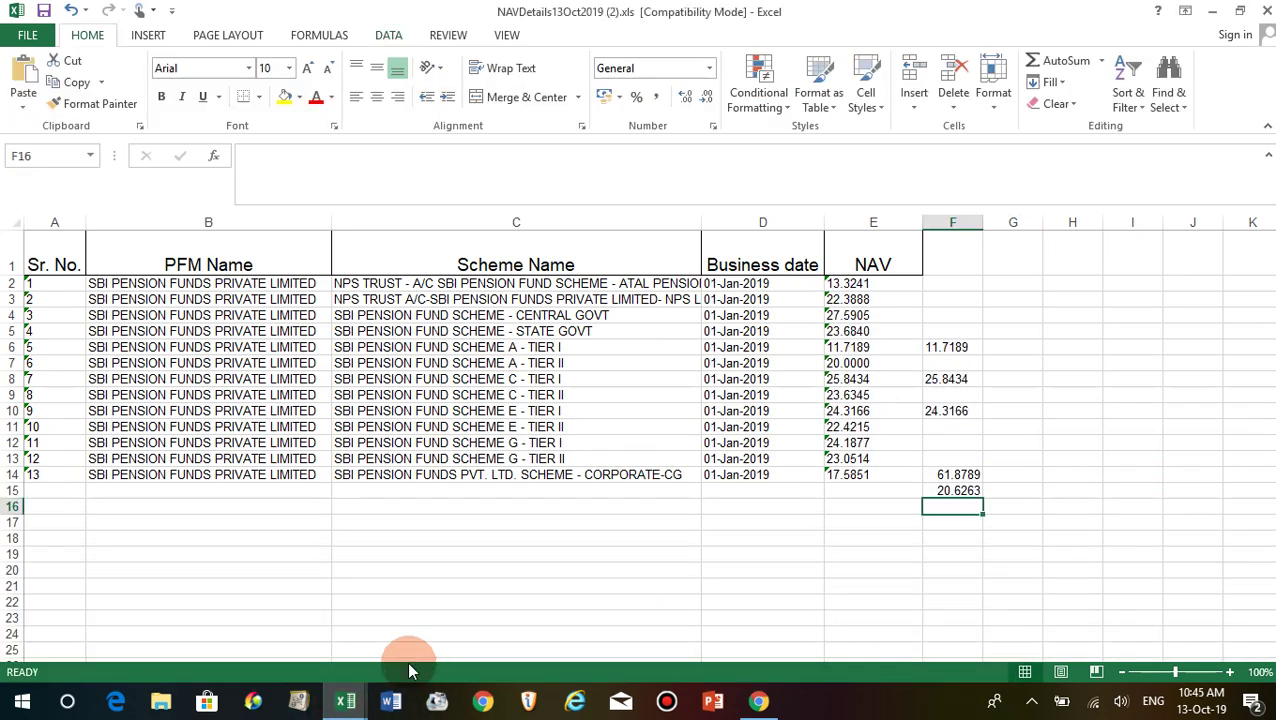
left_click(340, 700)
left_click(157, 632)
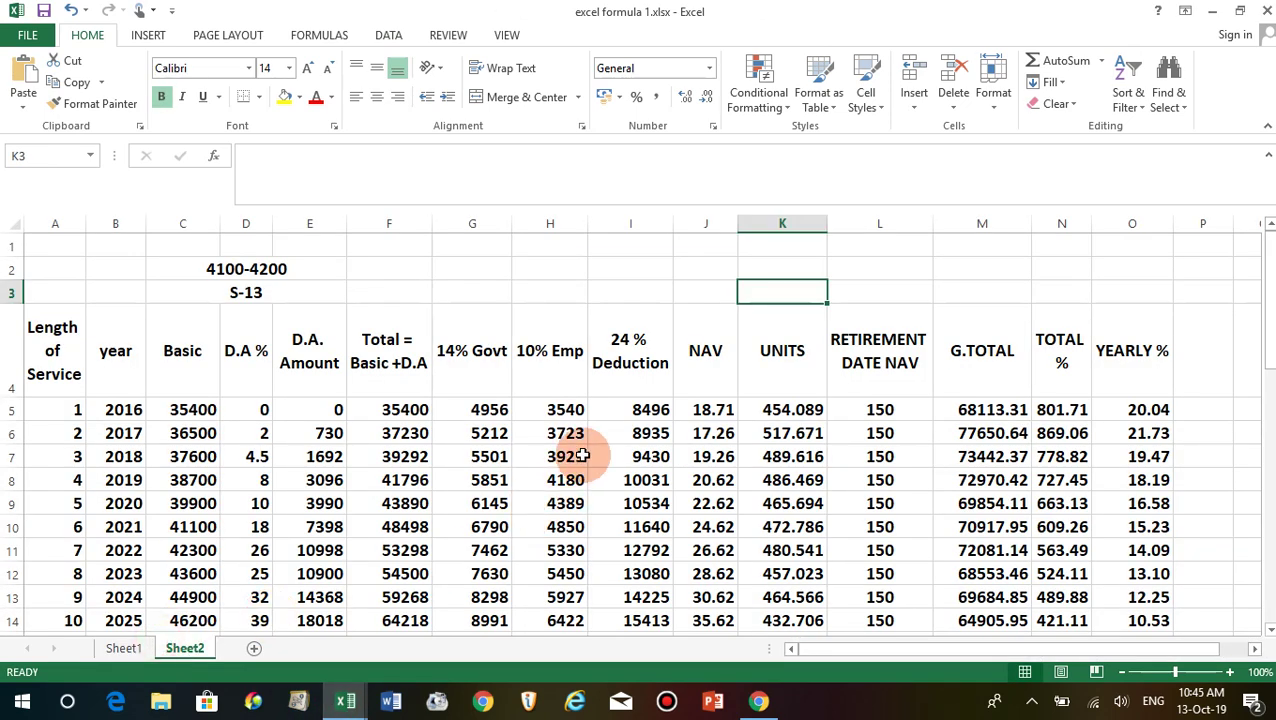
Recheck the yearly projection on Sheet2 and its overall TOTAL % and YEARLY % figures in row 47.
scroll(305, 413, "down", 3)
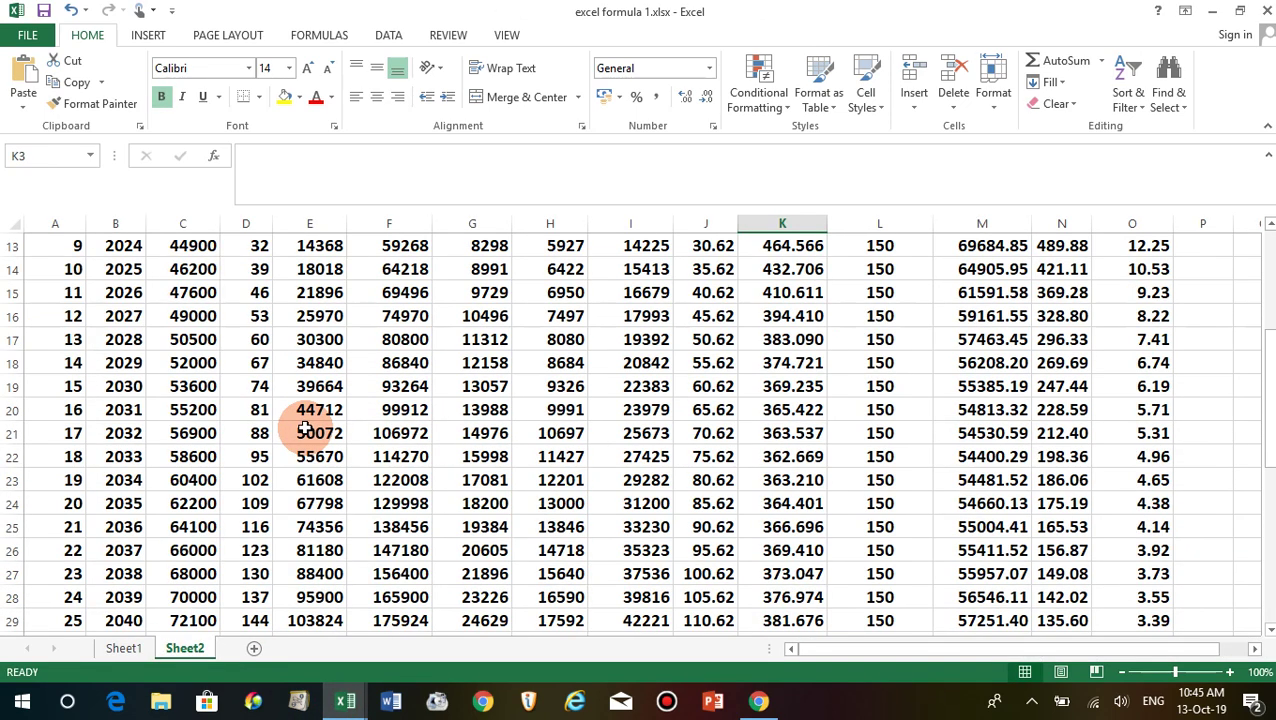
scroll(290, 420, "up", 3)
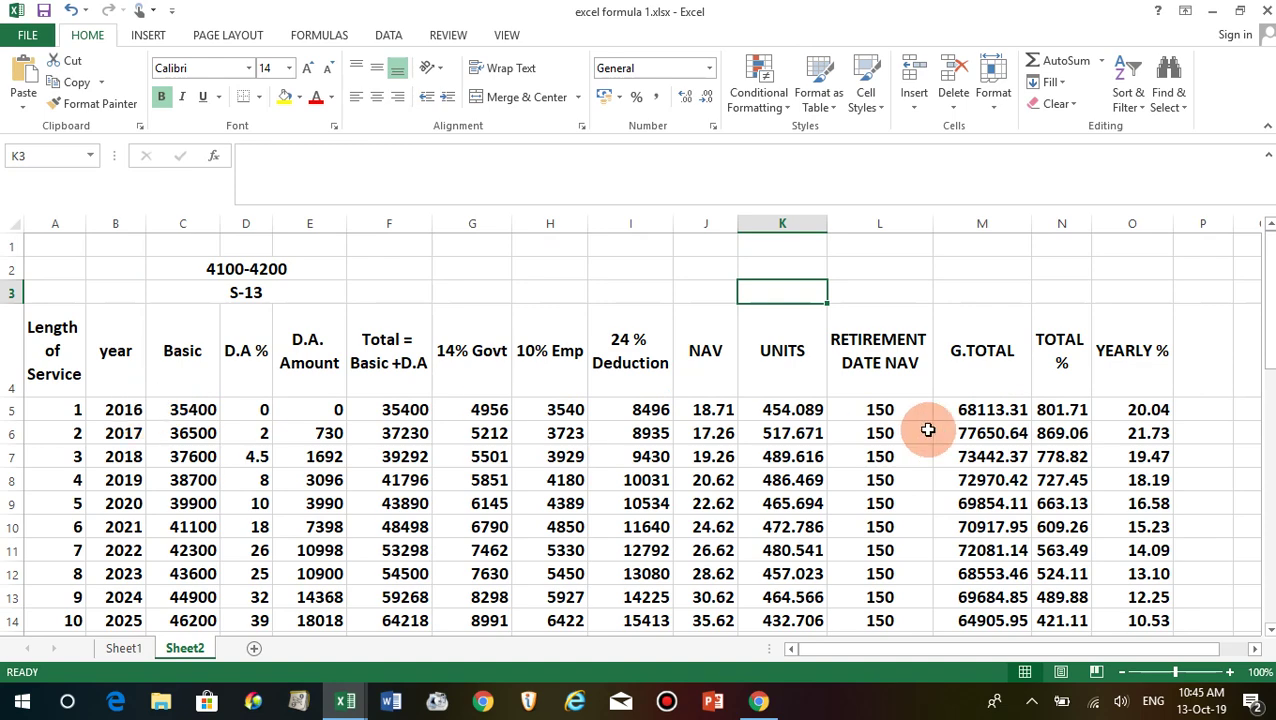
scroll(1045, 430, "down", 13)
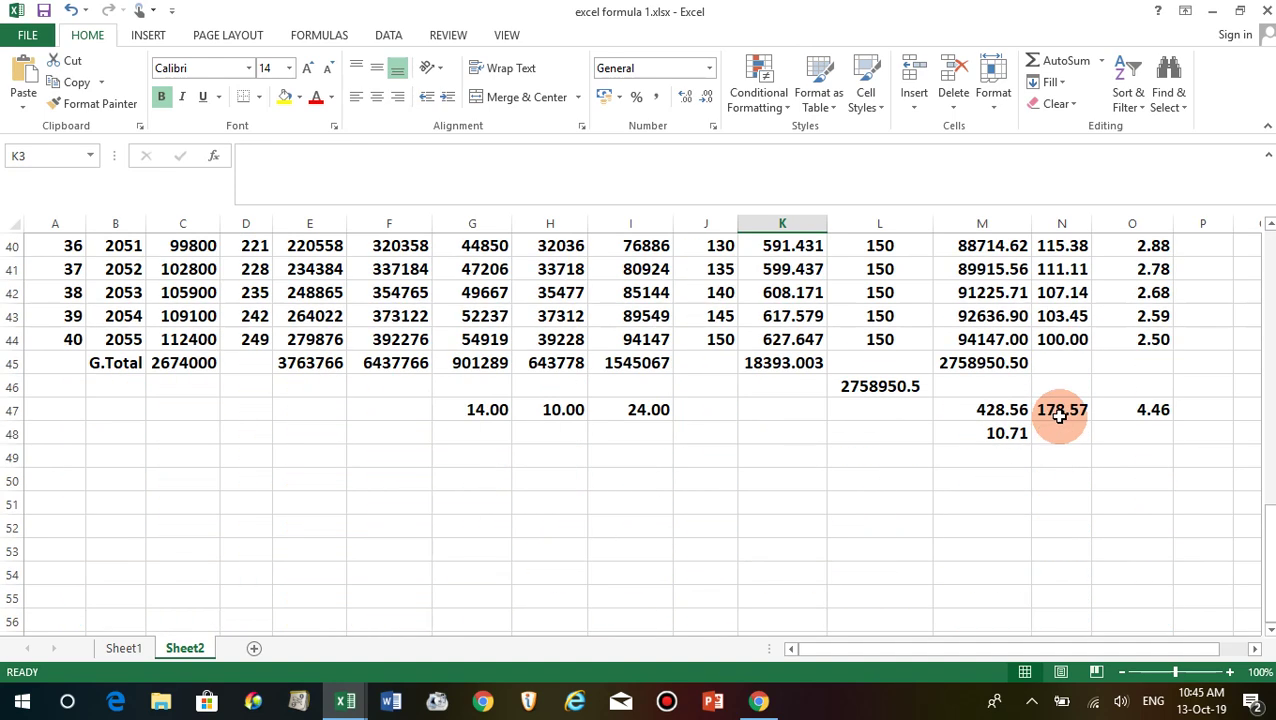
left_click(966, 498)
scroll(443, 545, "up", 13)
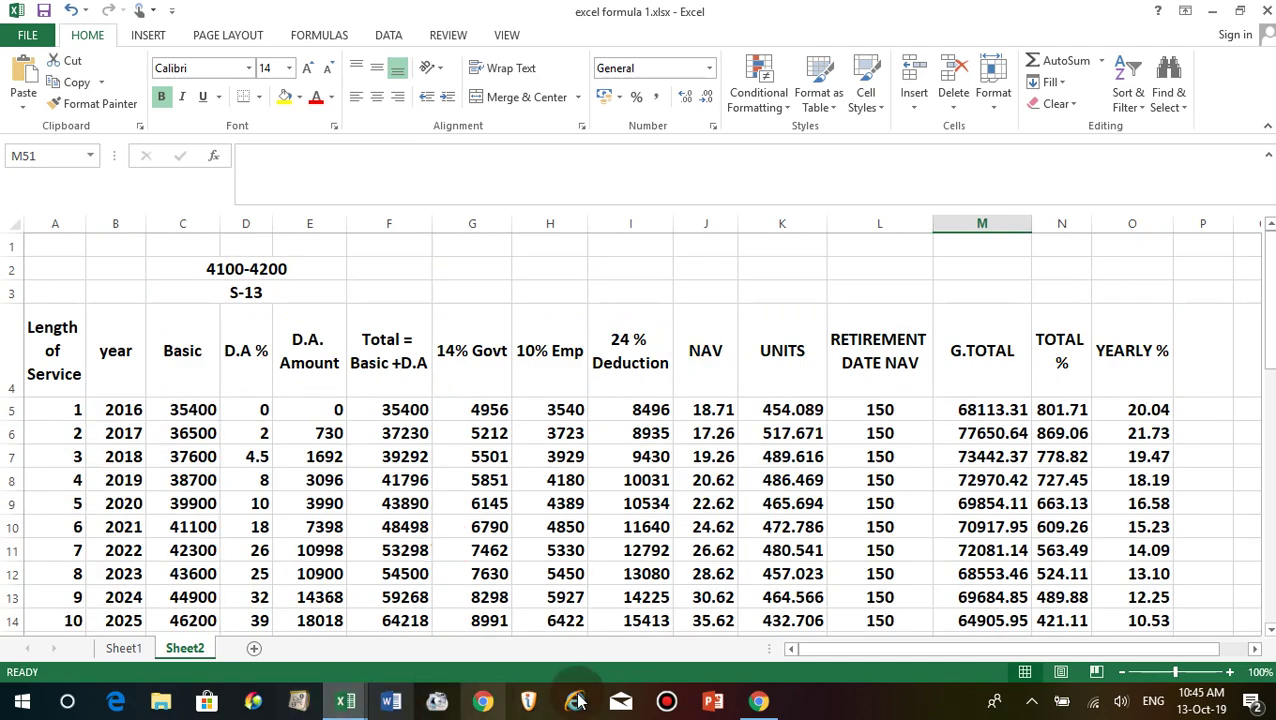
Switch to Chrome and show the beginning of the Statement of Holding for NPS with its account details.
left_click(758, 703)
left_click(851, 426)
scroll(853, 430, "up", 4)
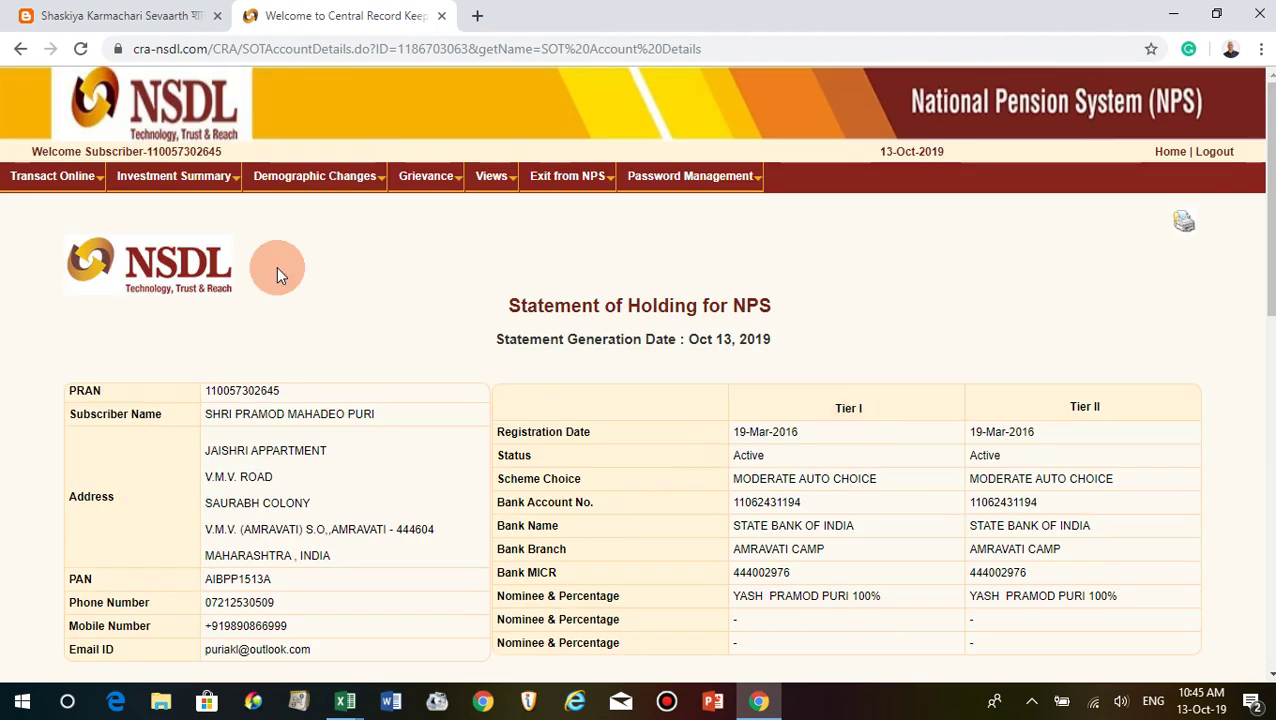
Look over the portal's options for investment summary, demographic changes, grievances, views, exit from NPS and password management.
mouse_move(129, 175)
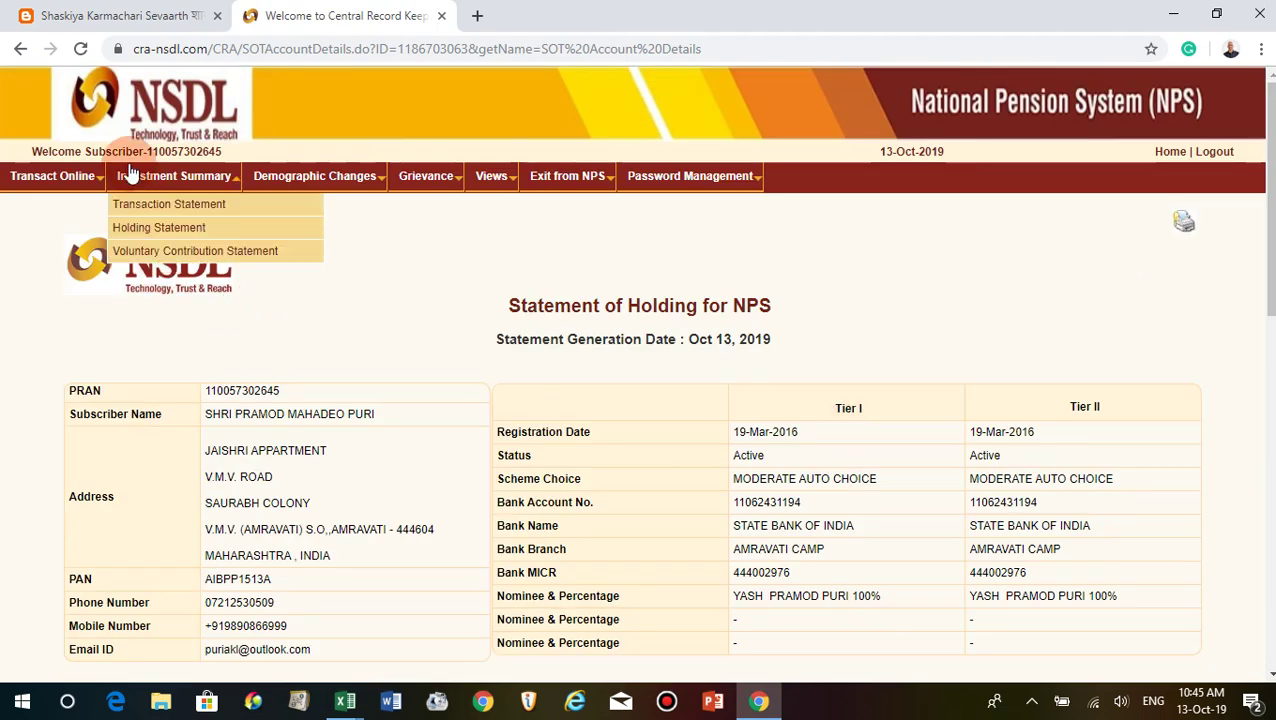
mouse_move(352, 175)
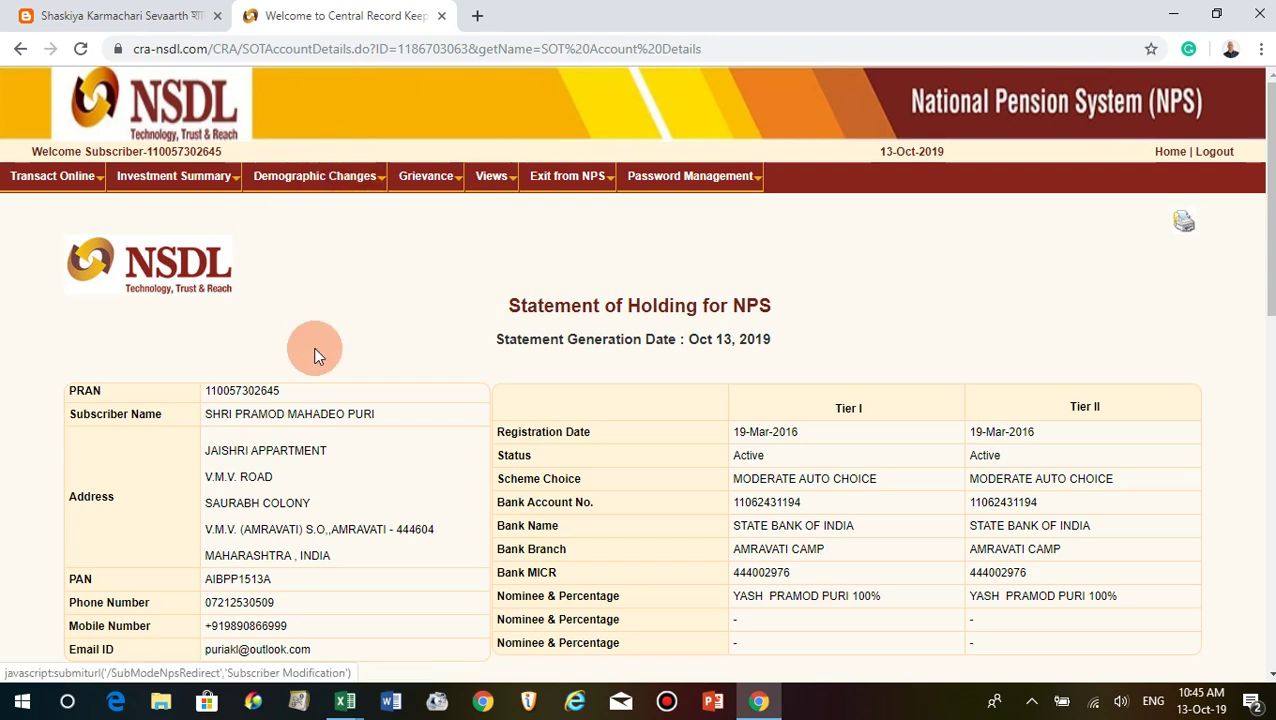
mouse_move(313, 170)
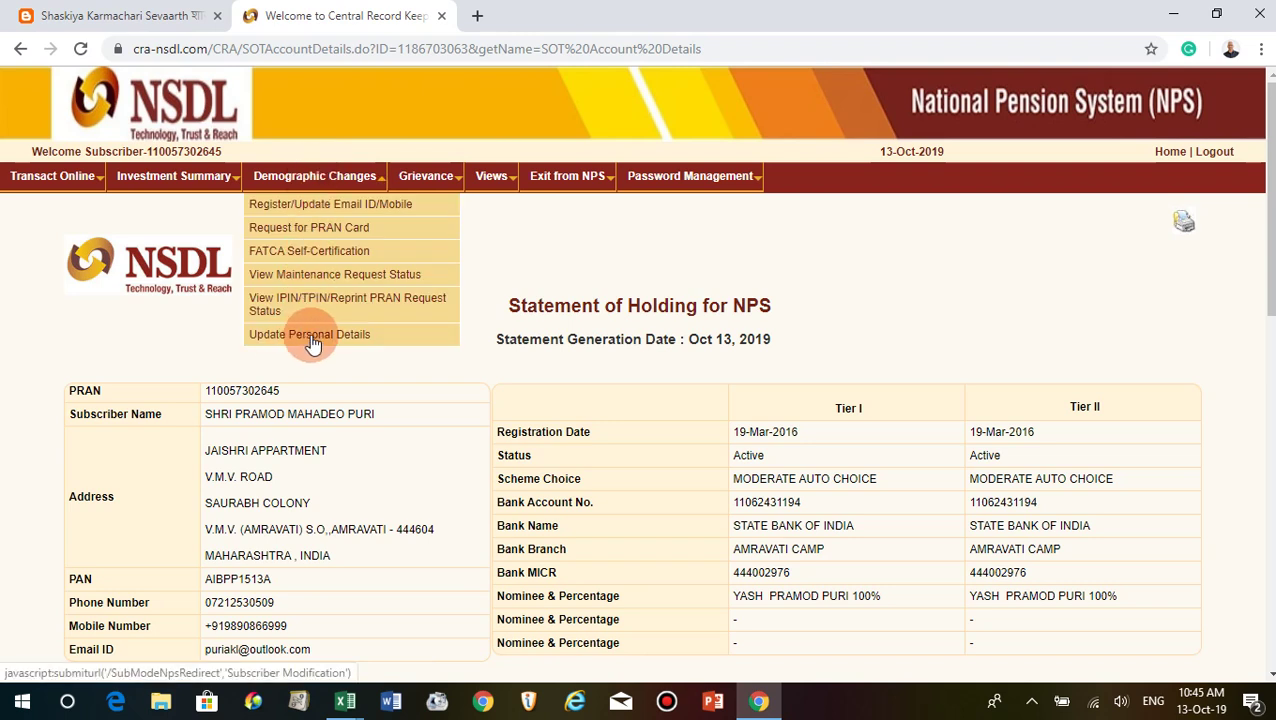
mouse_move(435, 168)
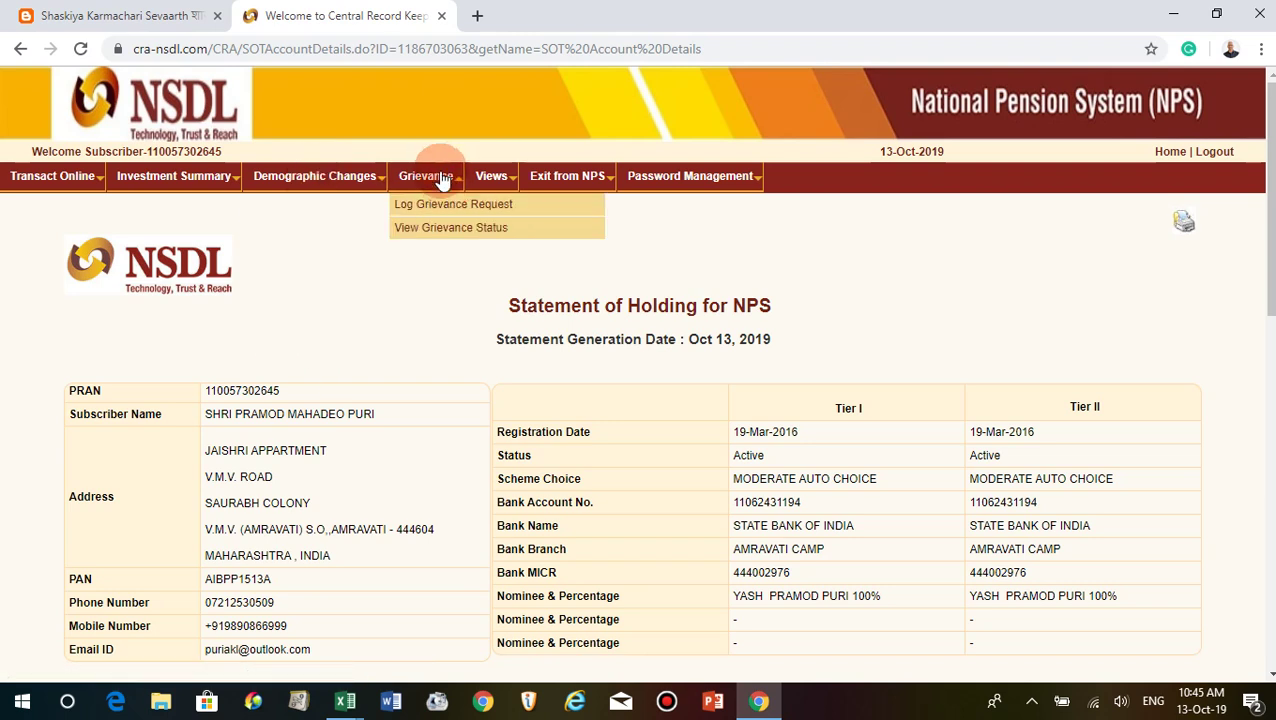
mouse_move(495, 176)
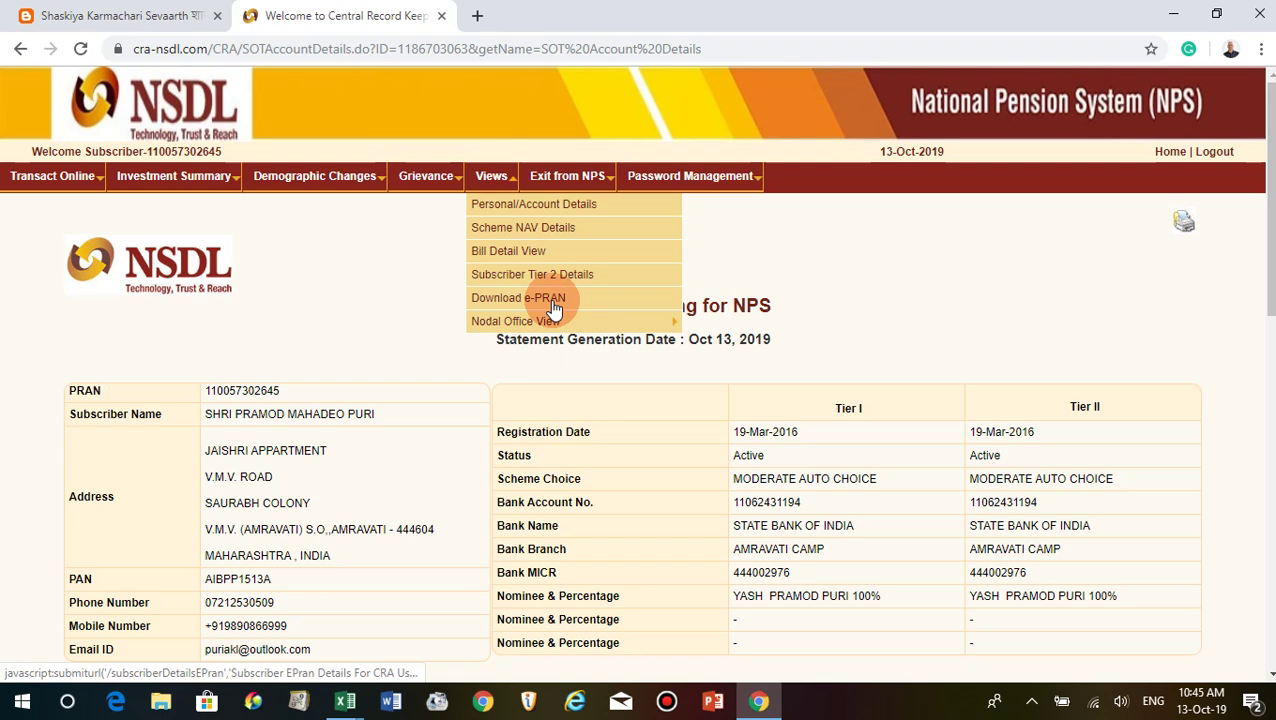
mouse_move(533, 335)
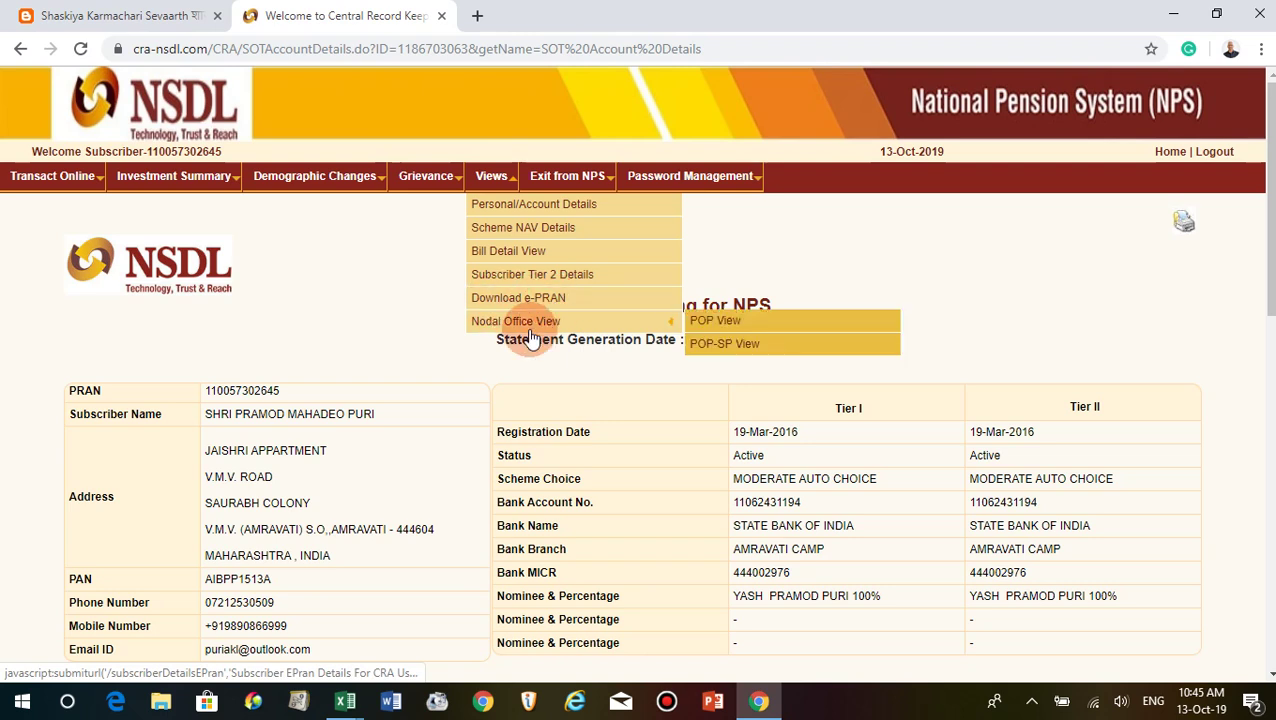
mouse_move(588, 190)
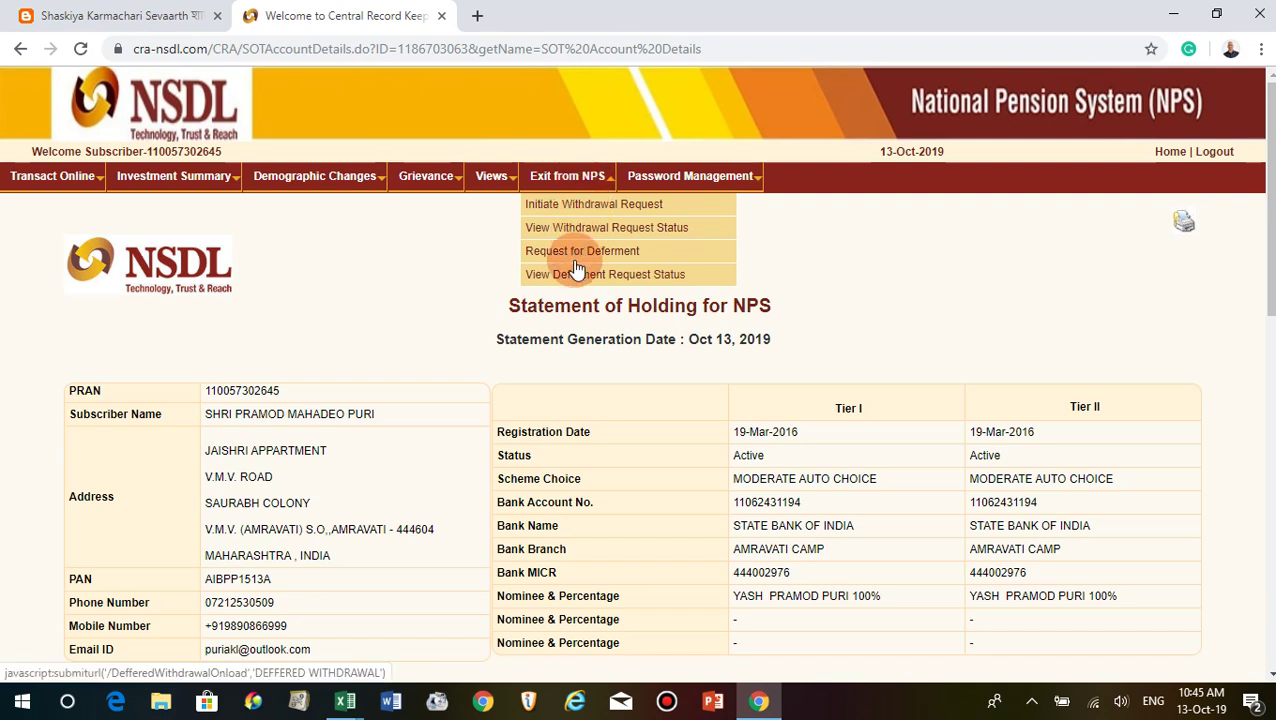
mouse_move(688, 178)
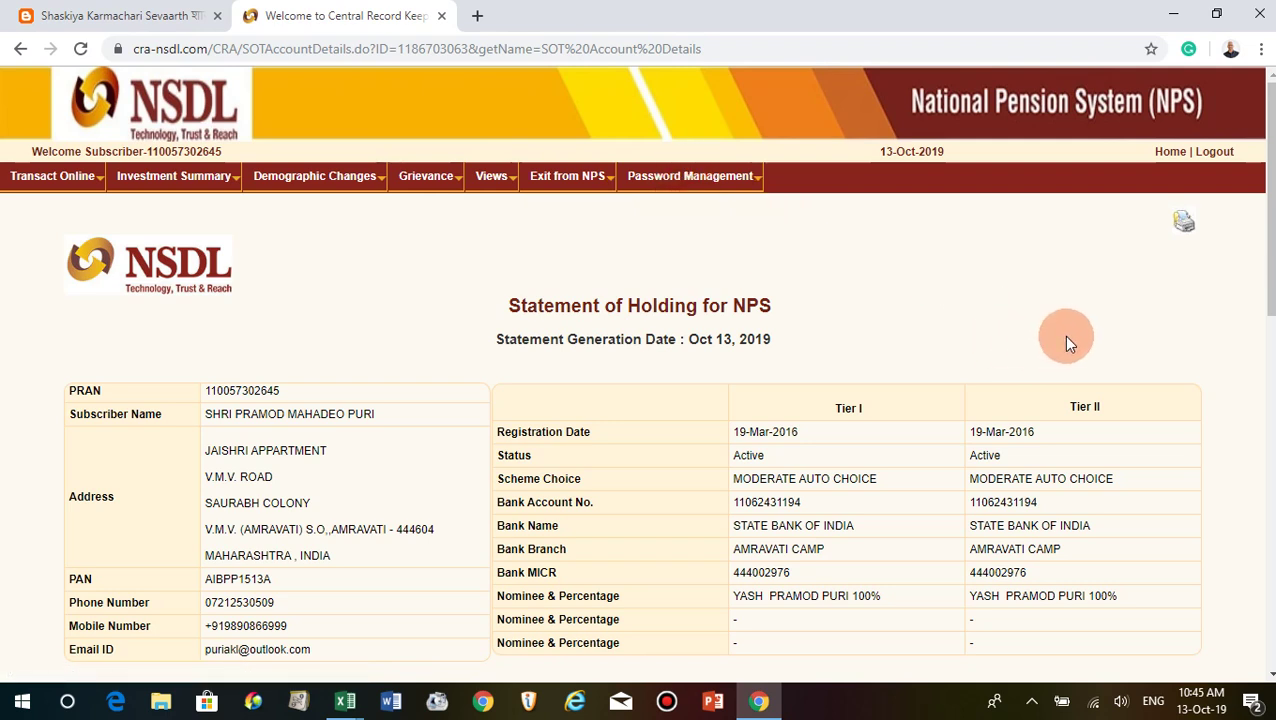
Log out of the current NPS account and log in with the second saved subscriber ID, its password and the captcha answer.
left_click(1215, 155)
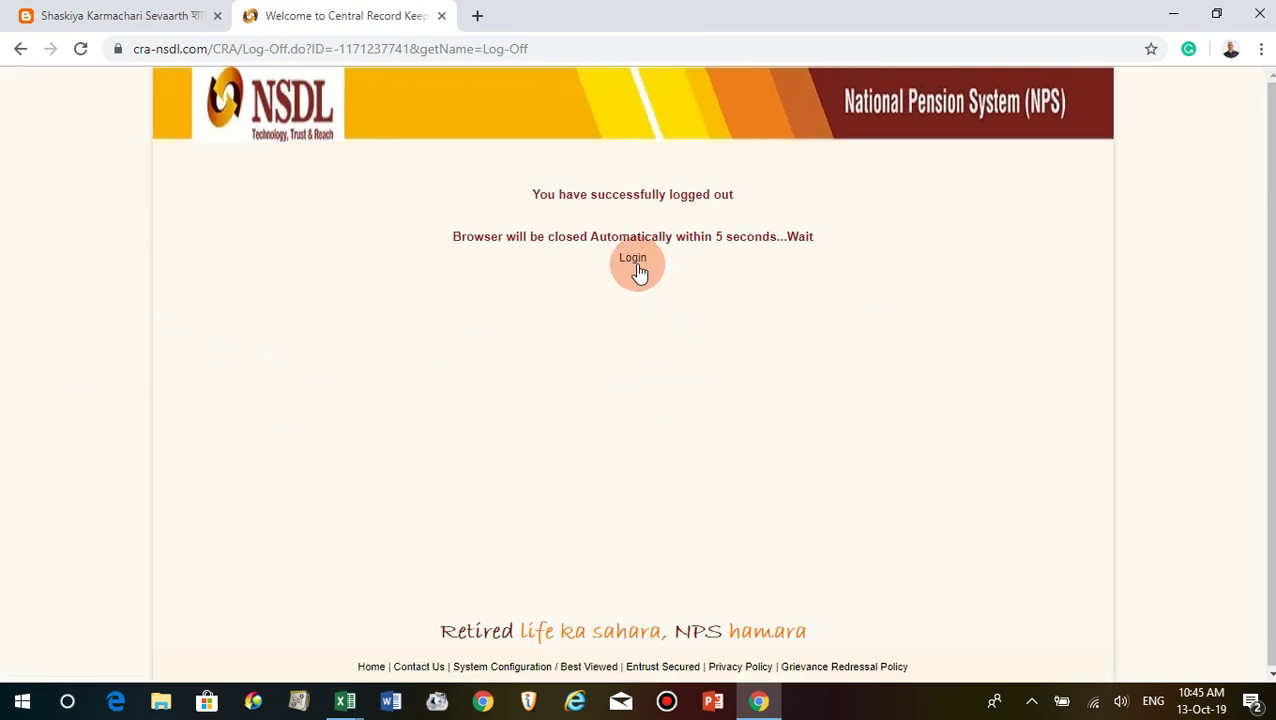
left_click(635, 263)
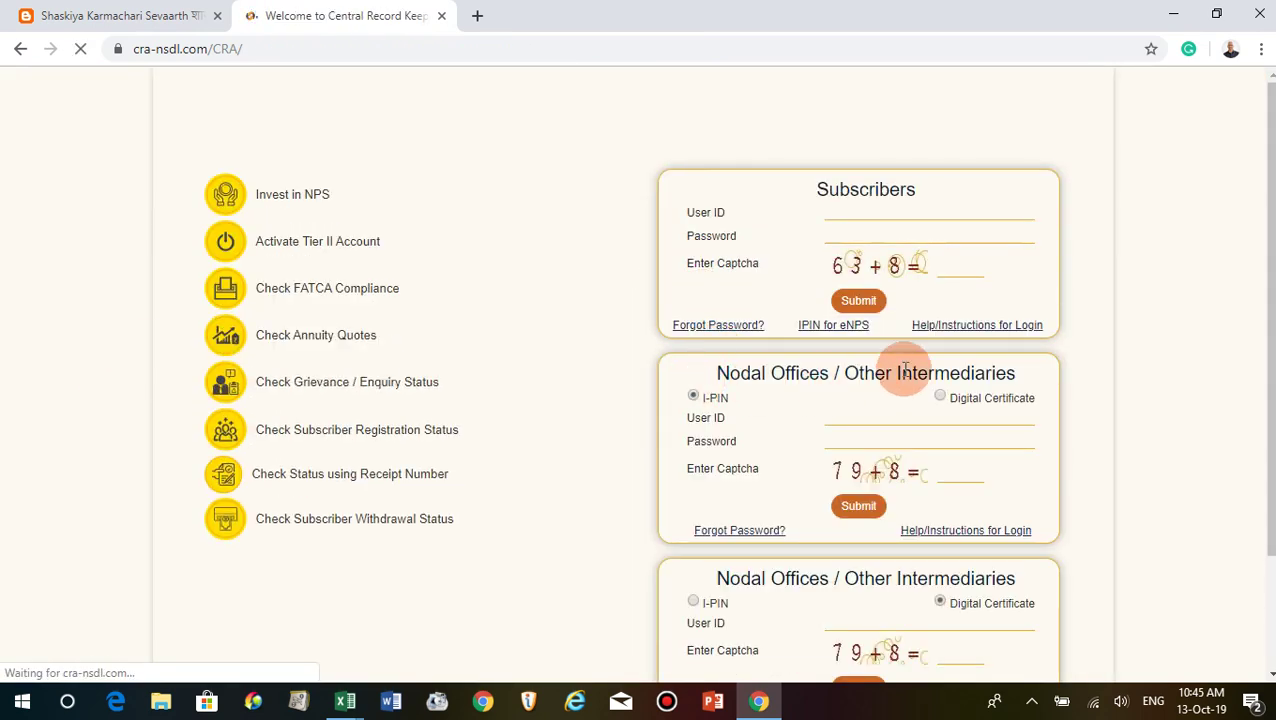
left_click(926, 208)
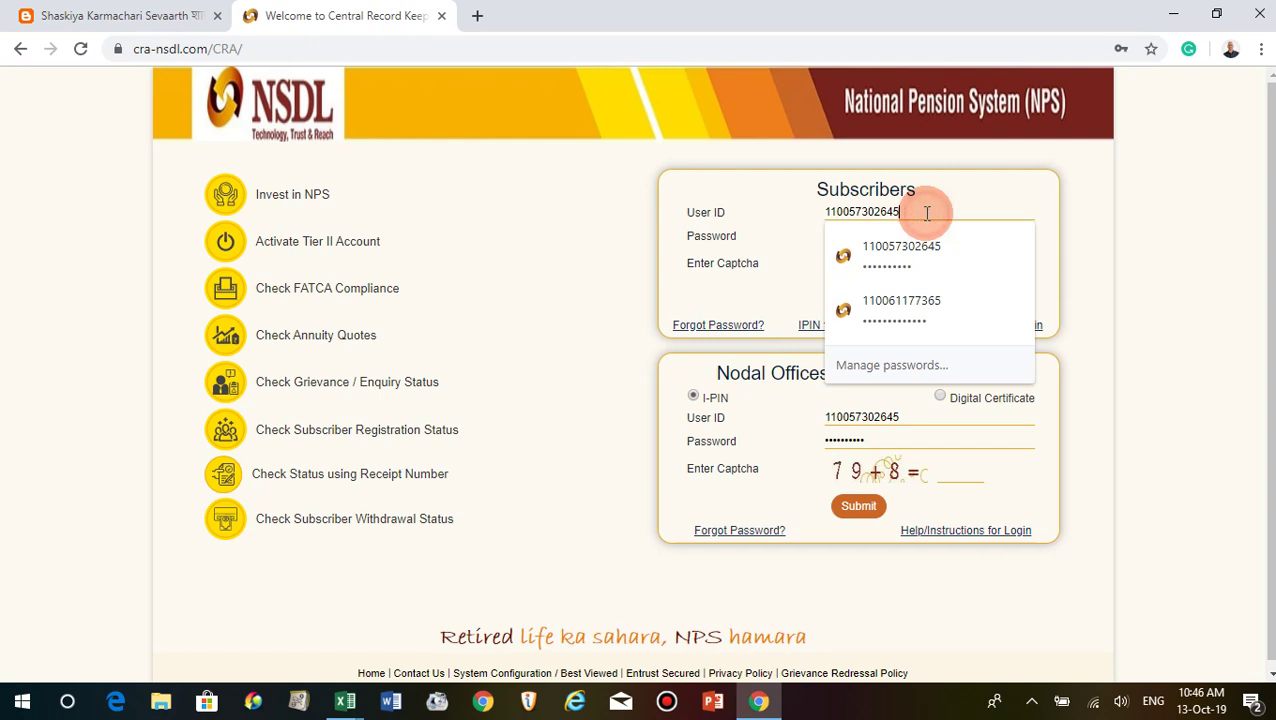
left_click(948, 318)
left_click(969, 278)
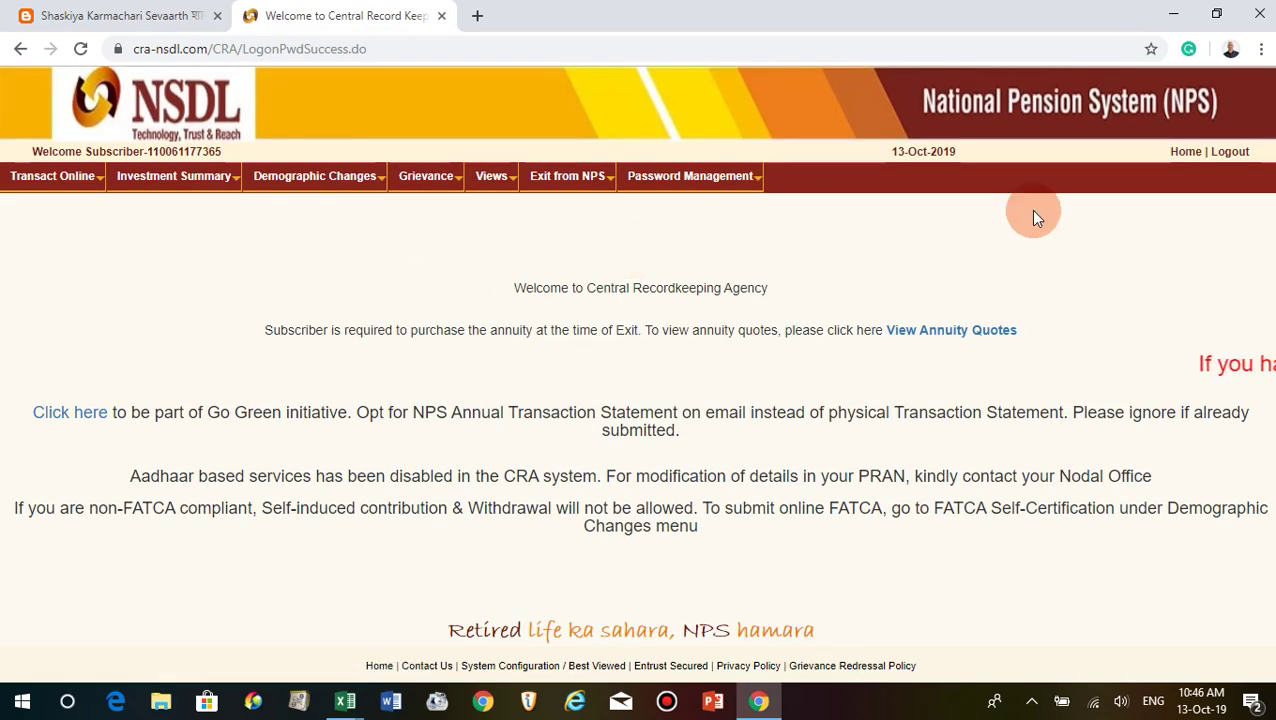
Generate the Tier-1 transaction statement for 2019-2020 with all quarters, and highlight its registration date.
mouse_move(52, 178)
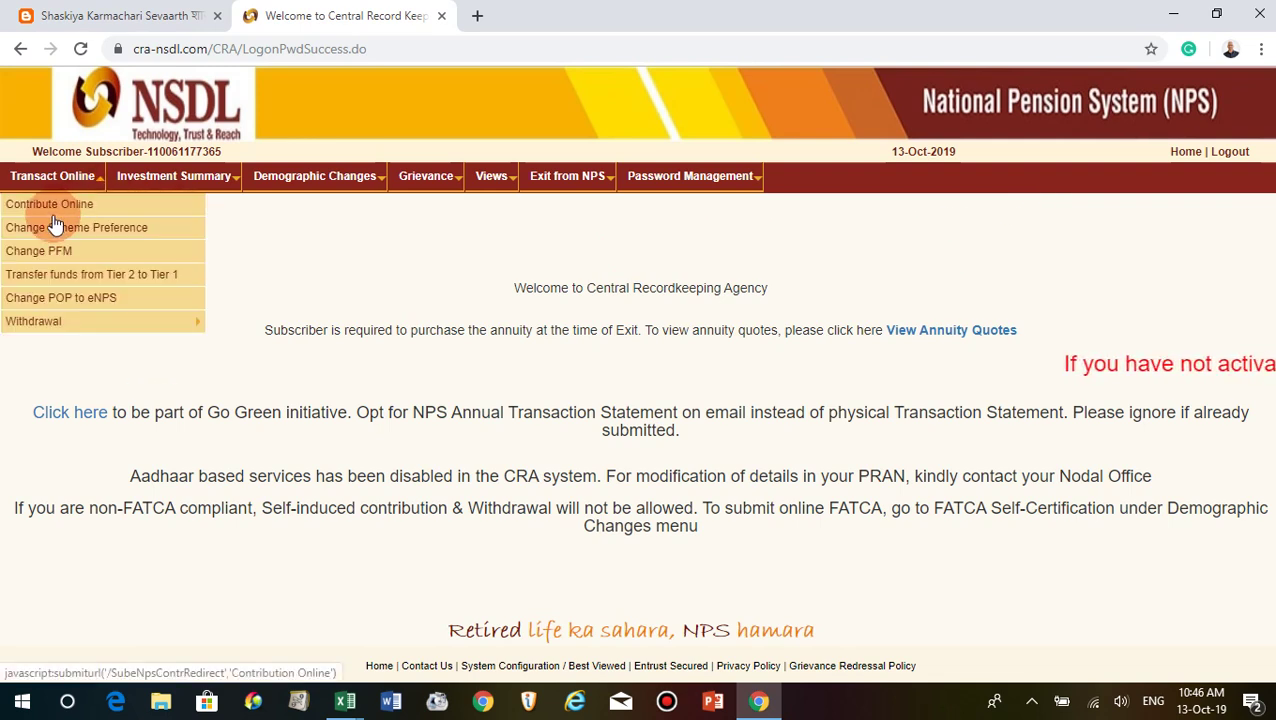
left_click(183, 207)
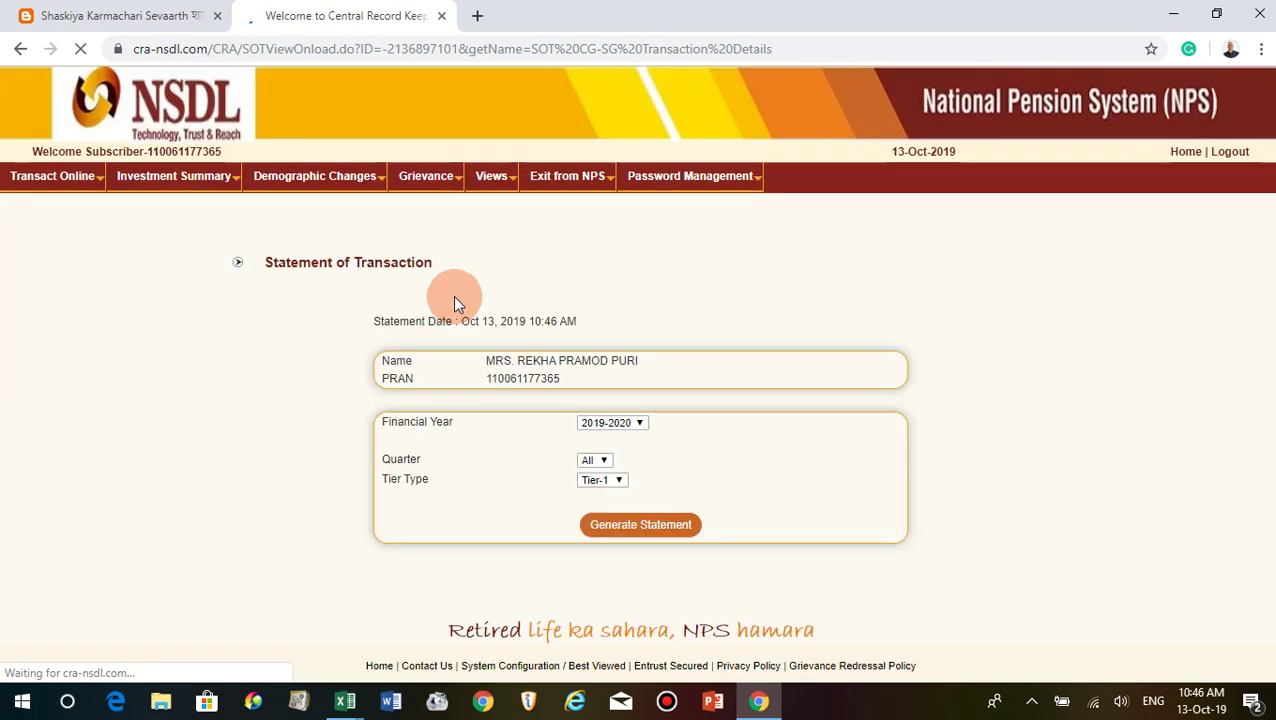
left_click(642, 528)
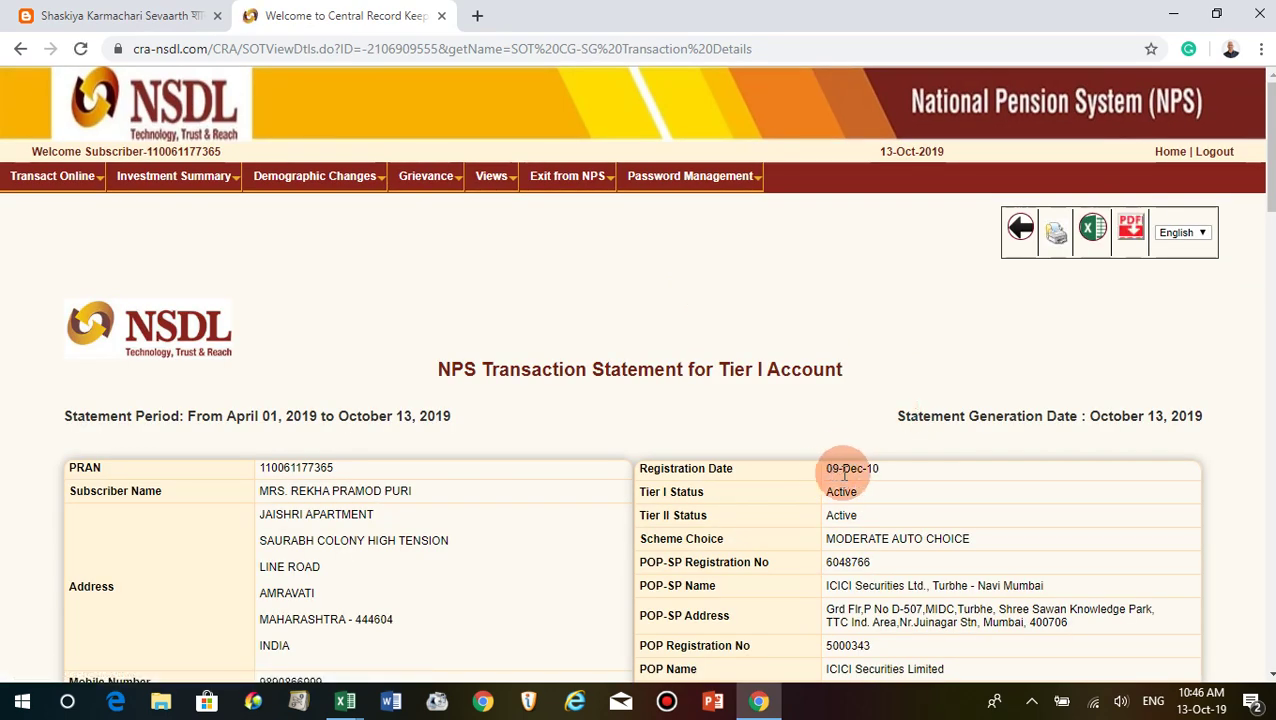
left_click_drag(831, 467, 881, 468)
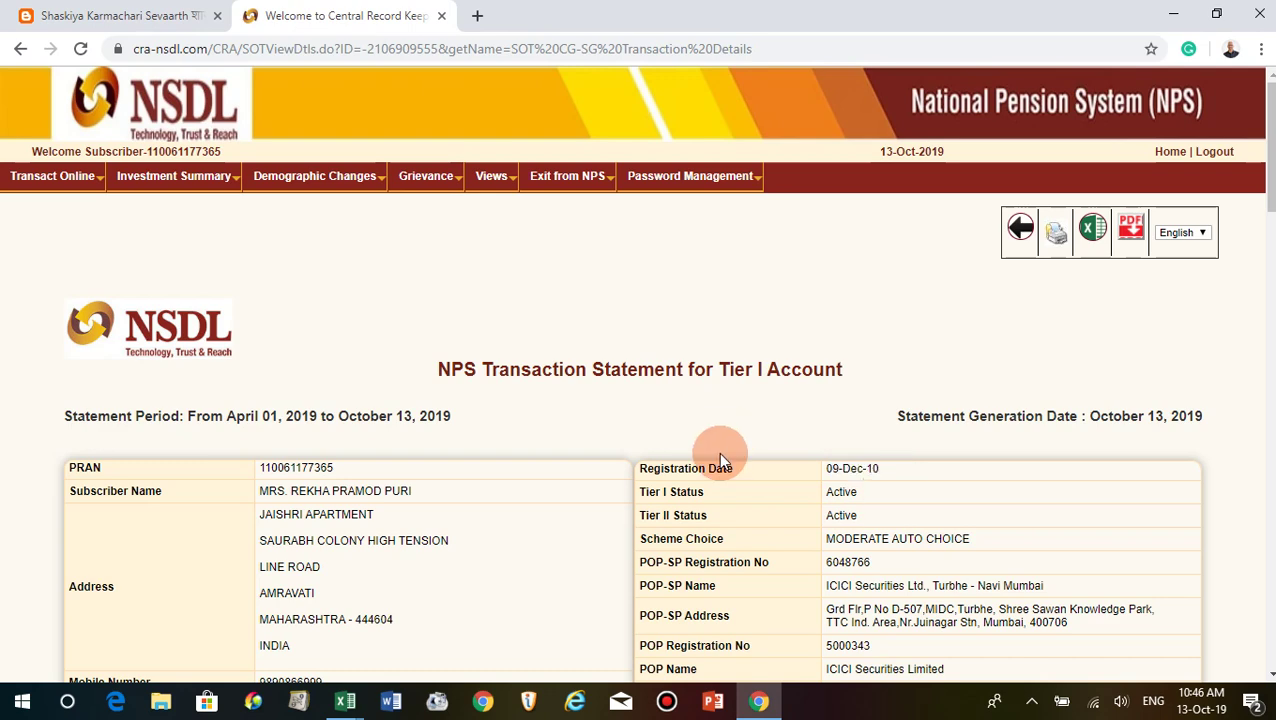
Review the Tier I statement's contribution summary, current scheme preference and investment details summary.
scroll(721, 459, "down", 5)
scroll(721, 453, "down", 1)
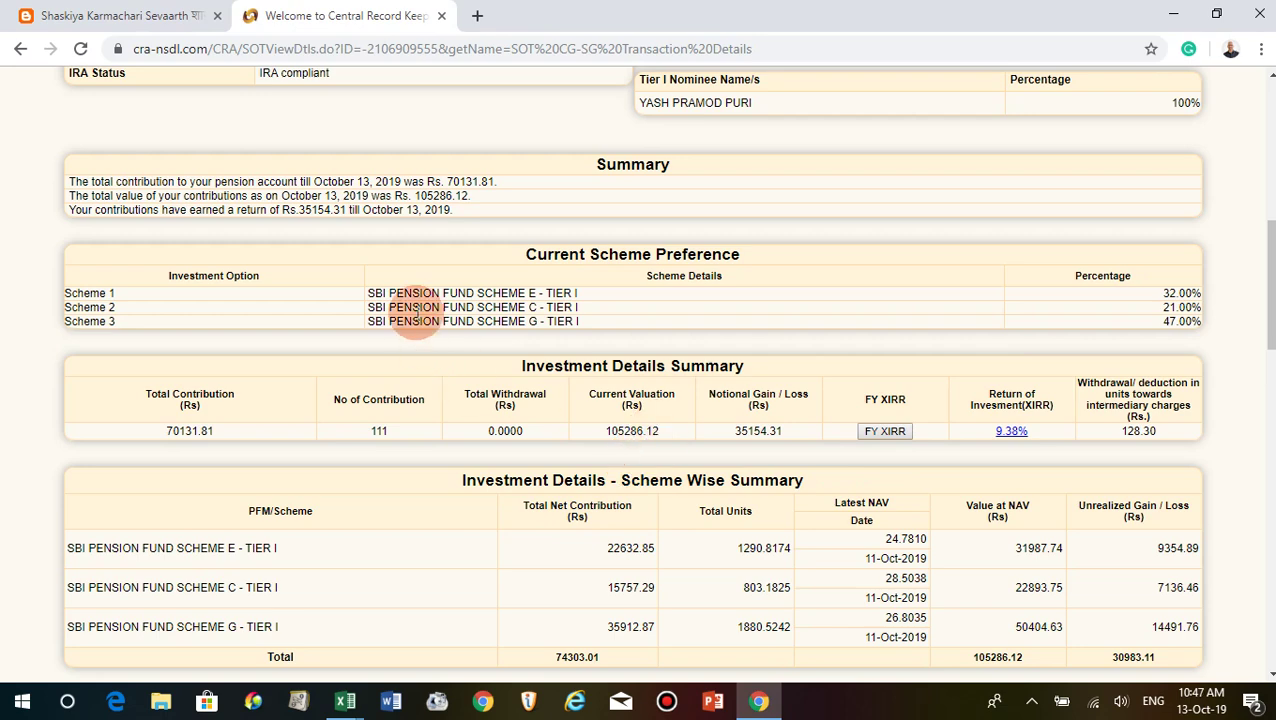
scroll(415, 312, "up", 2)
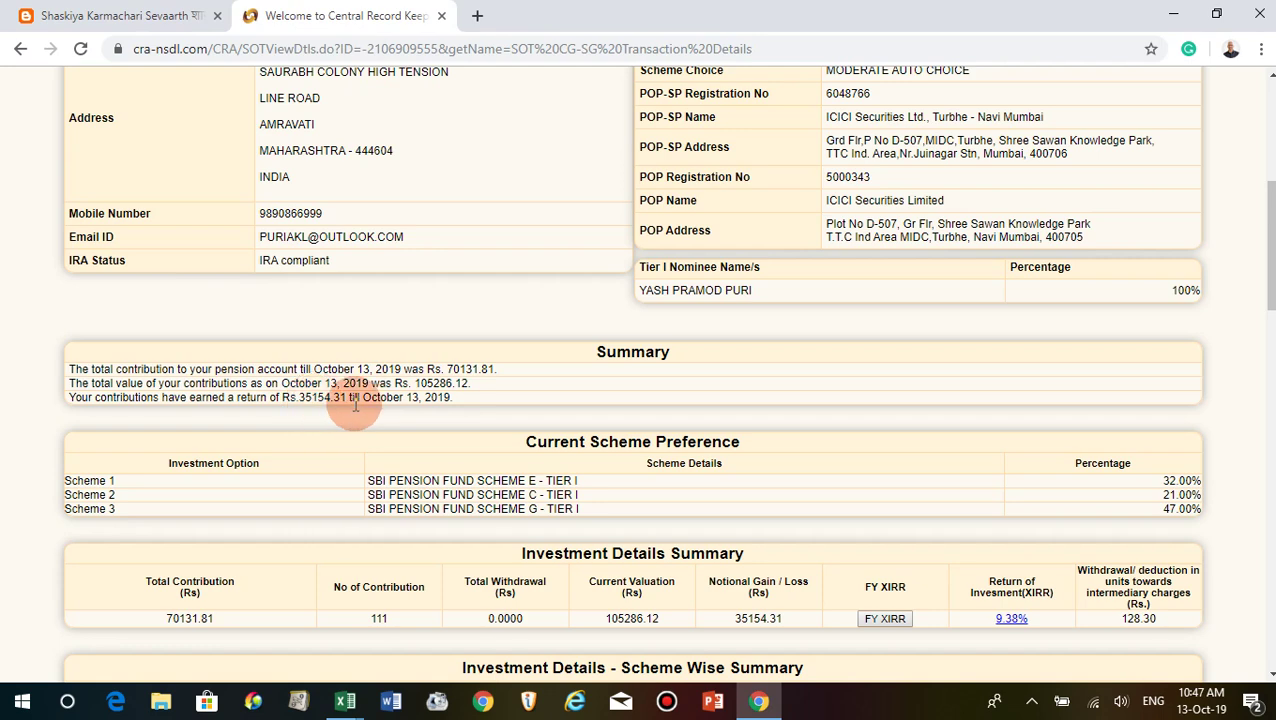
scroll(1000, 525, "down", 1)
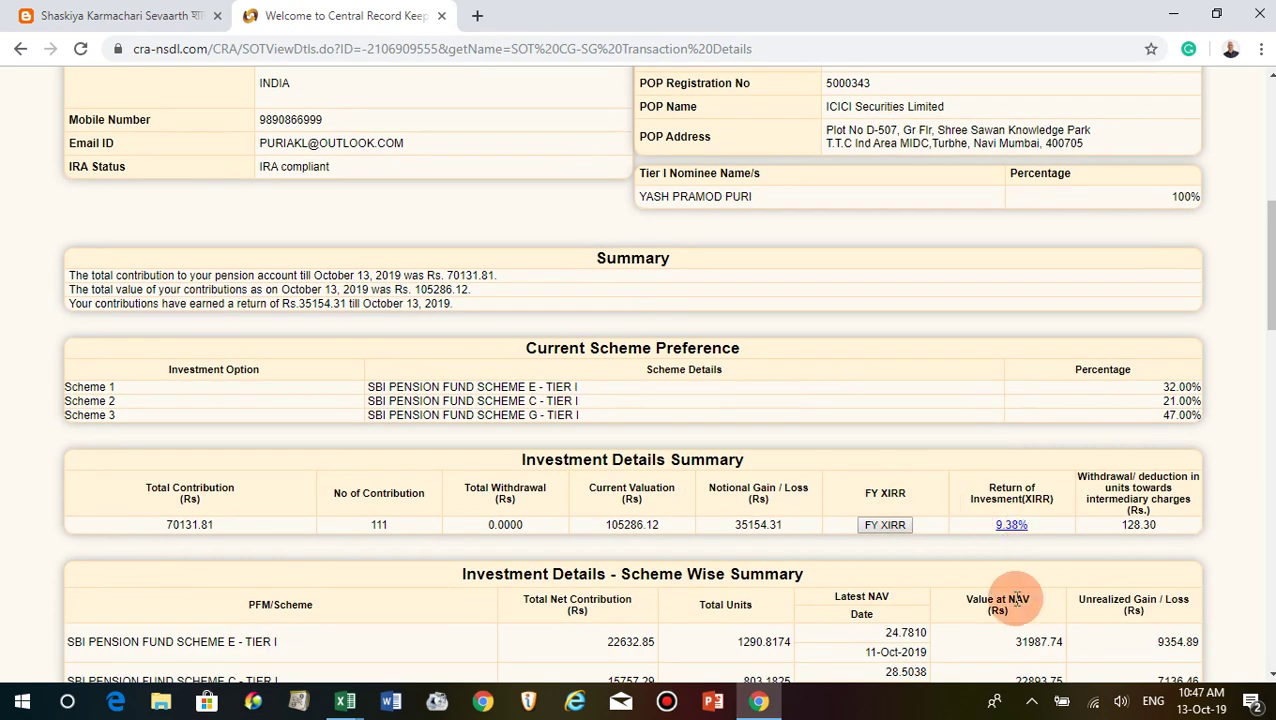
Open the Tier I Return on Investment (XIRR) details, look through all contributions to the total valuation, and close them.
left_click(1020, 533)
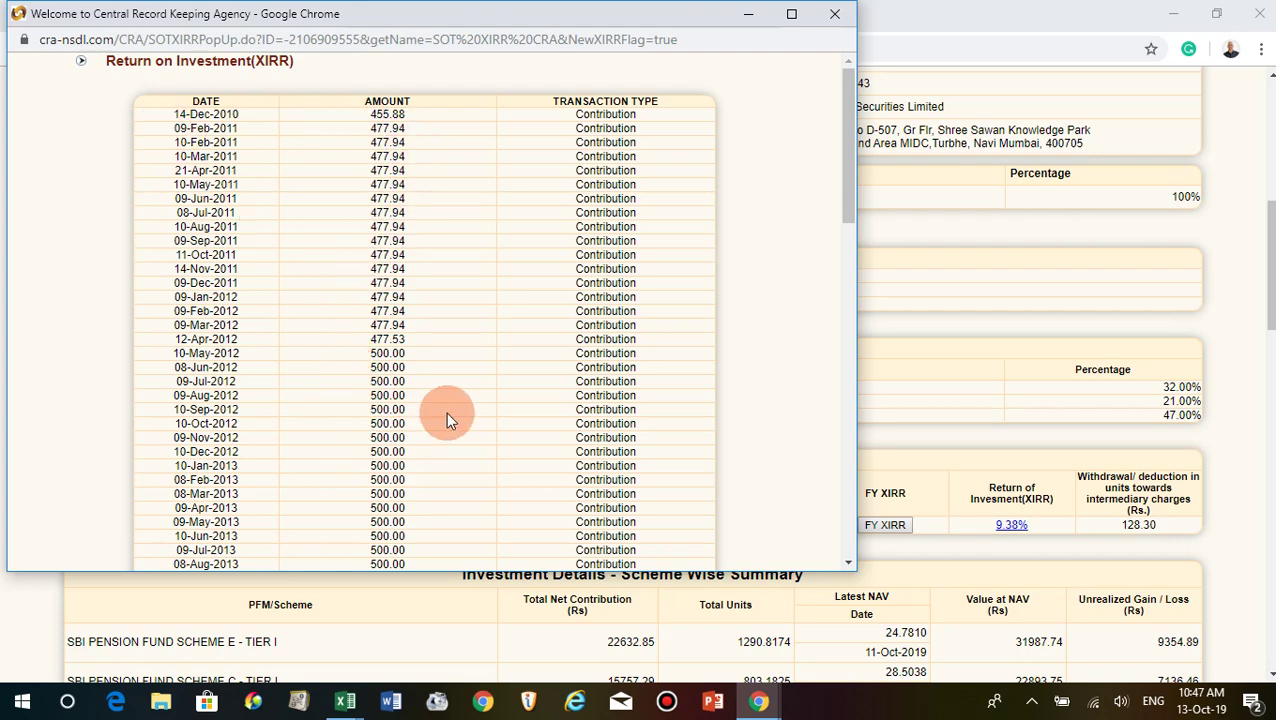
scroll(448, 418, "down", 6)
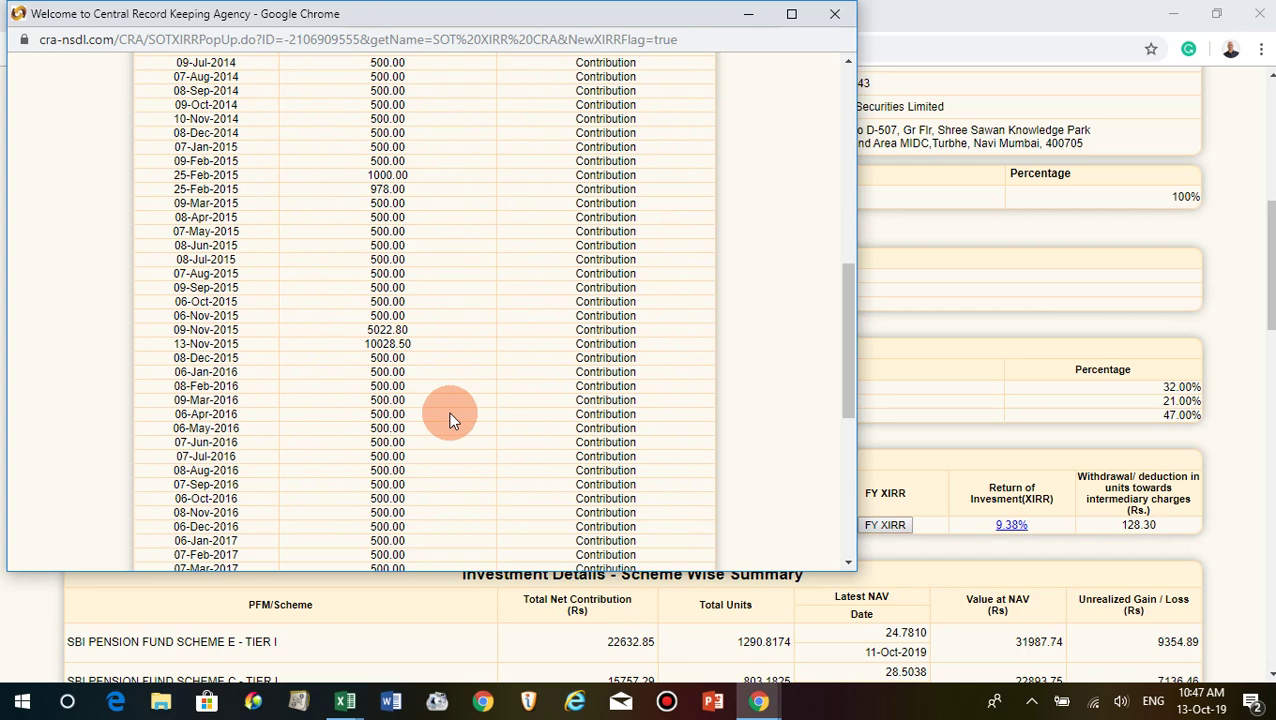
scroll(420, 400, "down", 5)
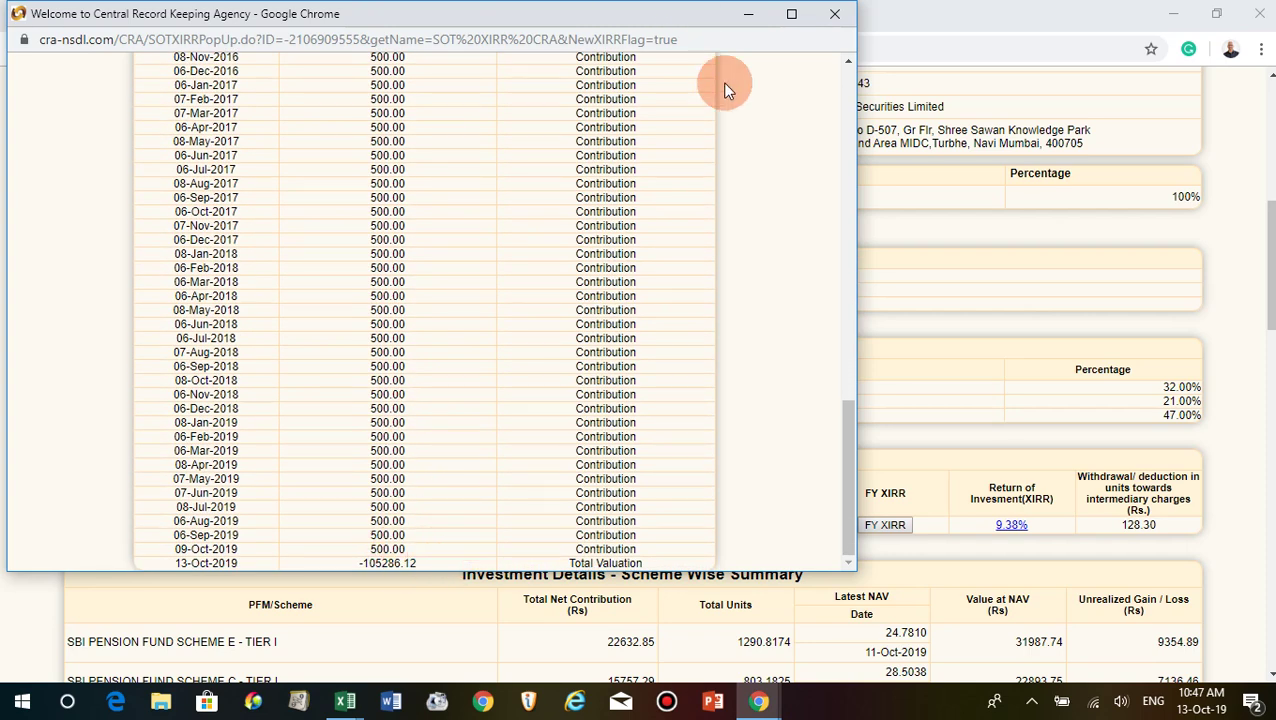
left_click(838, 18)
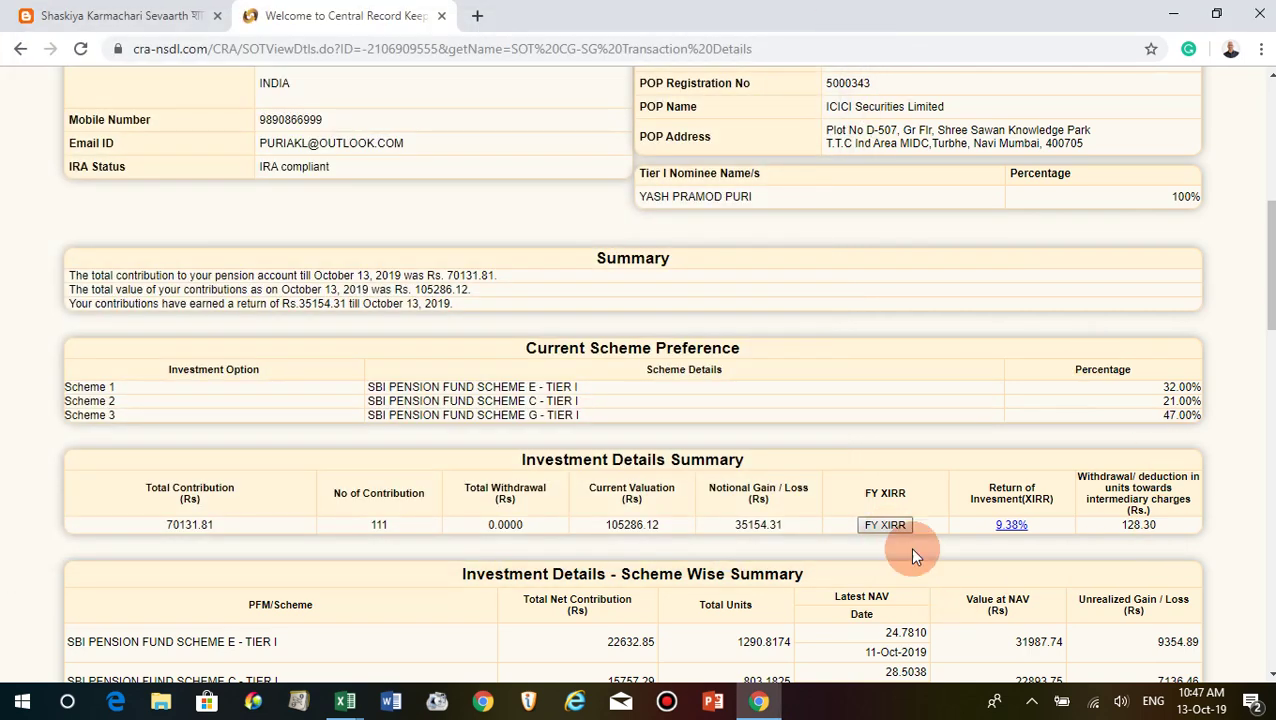
Examine the Tier I scheme-wise investment summary and the remaining transactions, and return to the start of the statement.
scroll(785, 510, "down", 2)
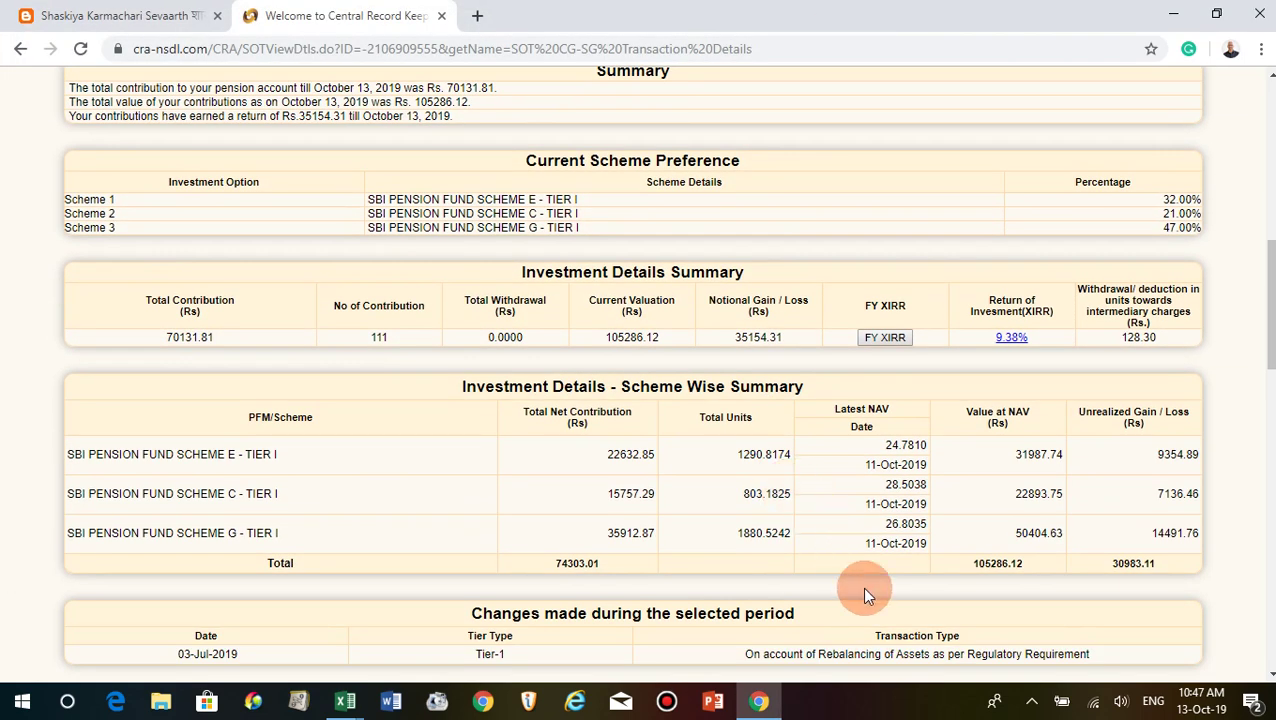
scroll(650, 520, "up", 2)
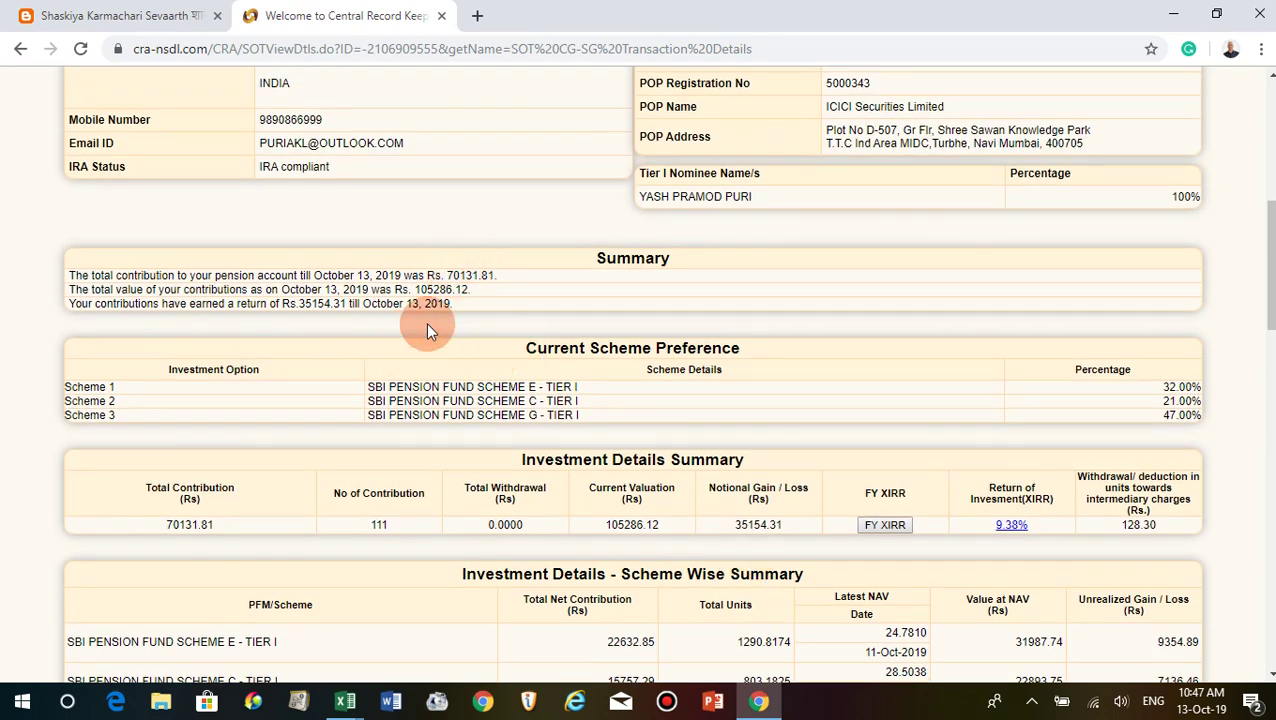
scroll(571, 559, "down", 6)
scroll(672, 525, "down", 6)
scroll(537, 490, "down", 4)
scroll(537, 490, "up", 20)
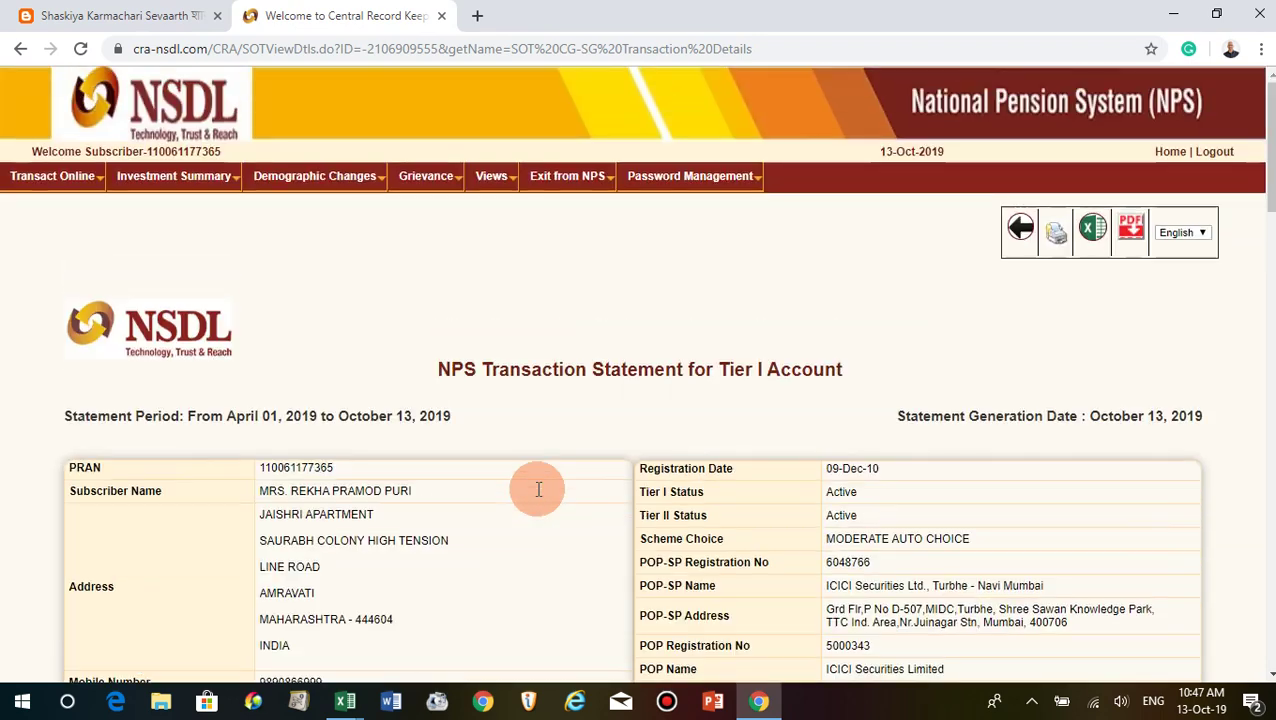
Generate the 2019-2020 transaction statement for all quarters with the tier type set to Tier-2.
mouse_move(183, 172)
left_click(185, 209)
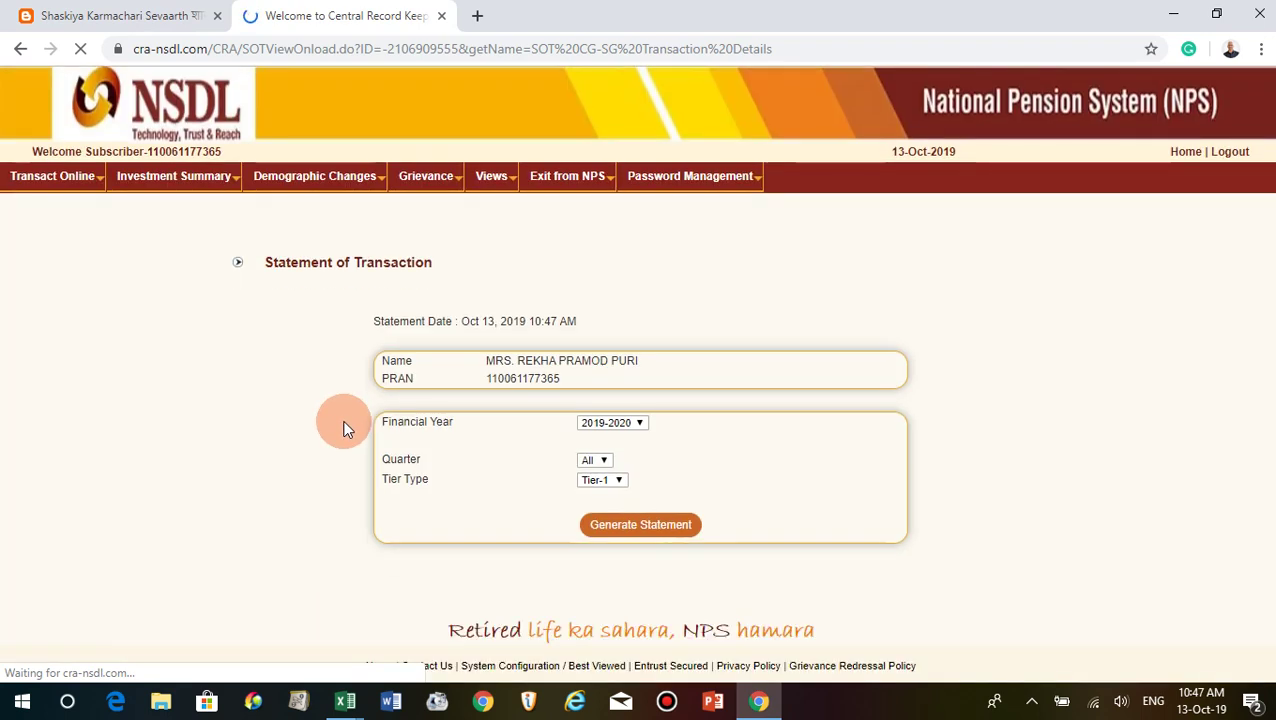
left_click(620, 481)
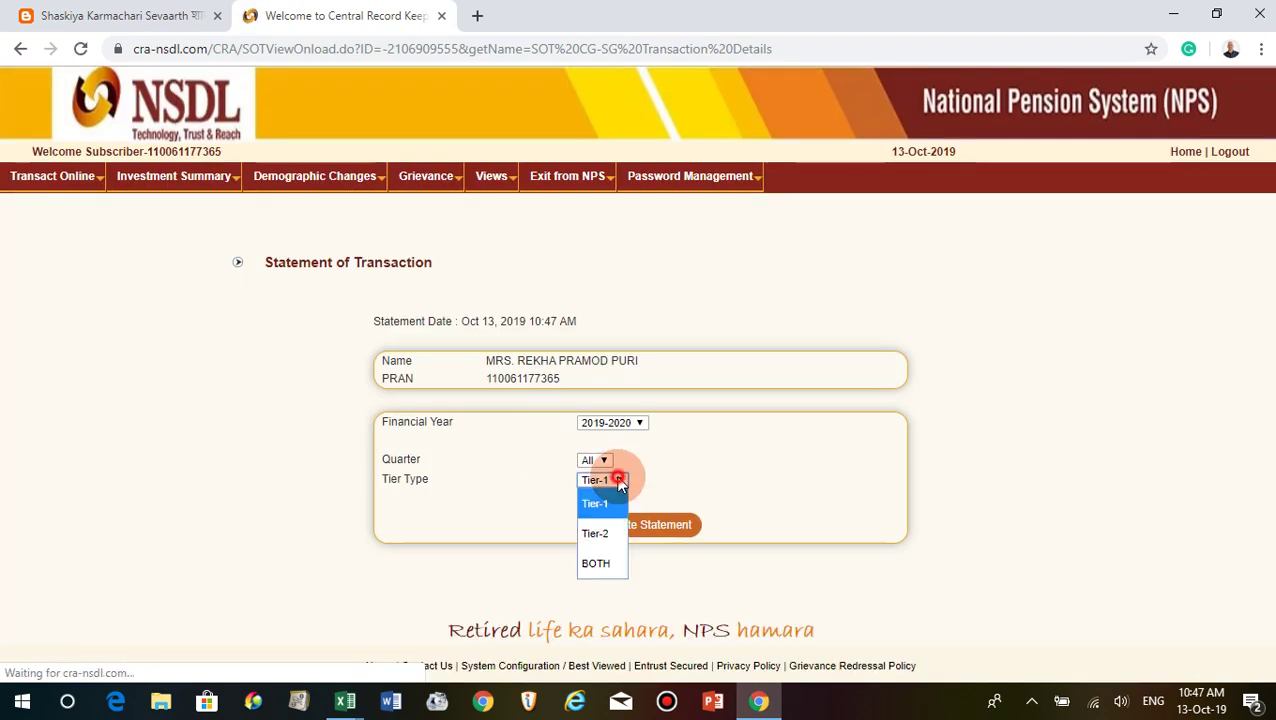
left_click(593, 534)
left_click(648, 525)
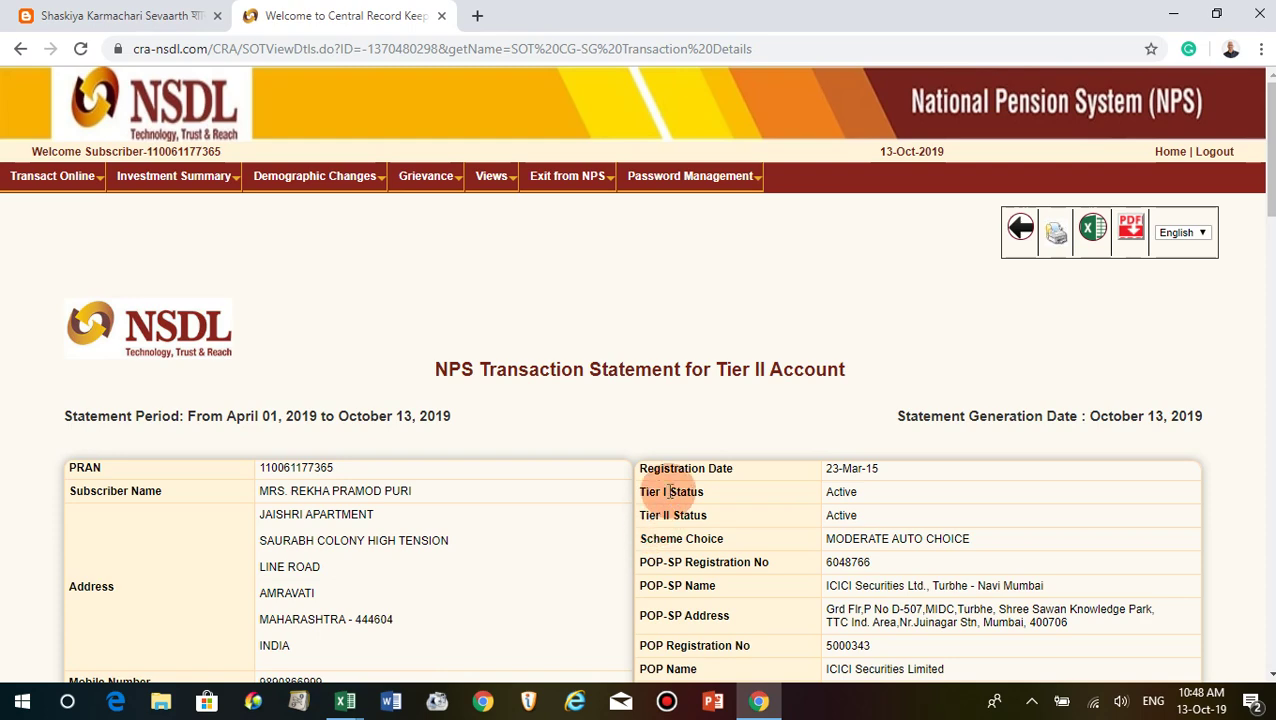
Review the Tier II statement's account details, contribution summary, scheme preference and investment details summary.
scroll(570, 478, "down", 1)
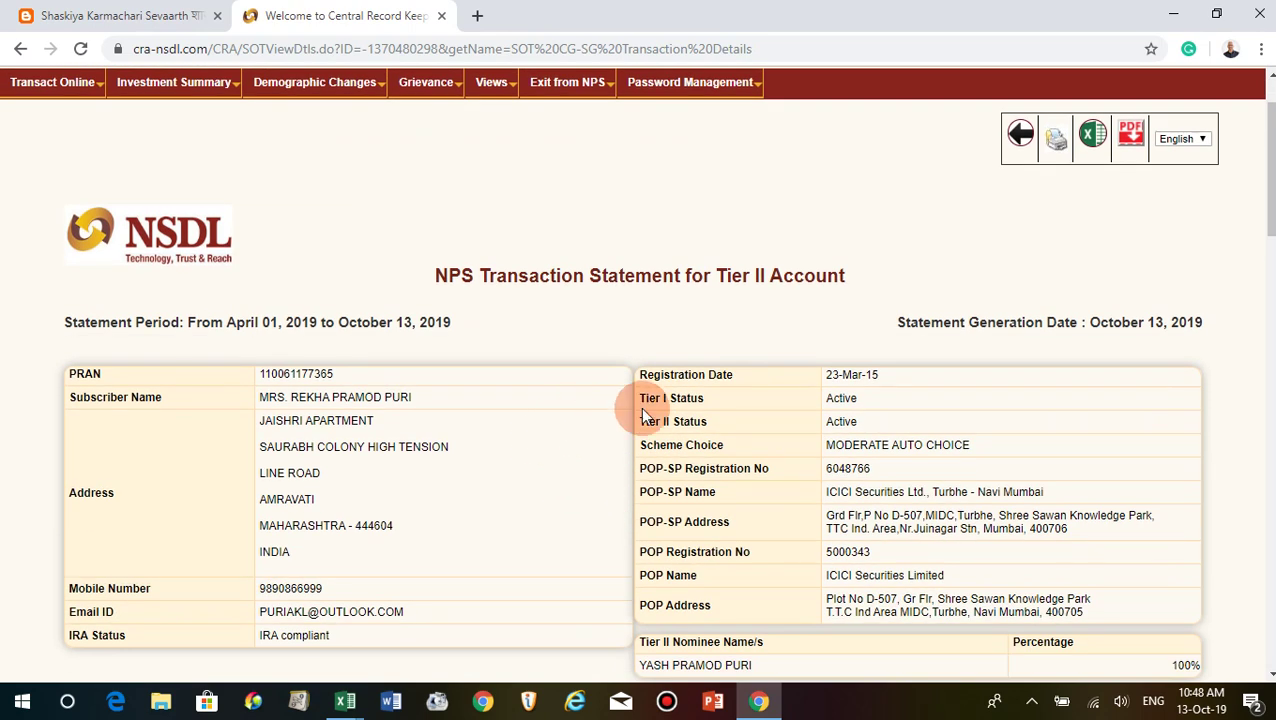
scroll(580, 513, "down", 1)
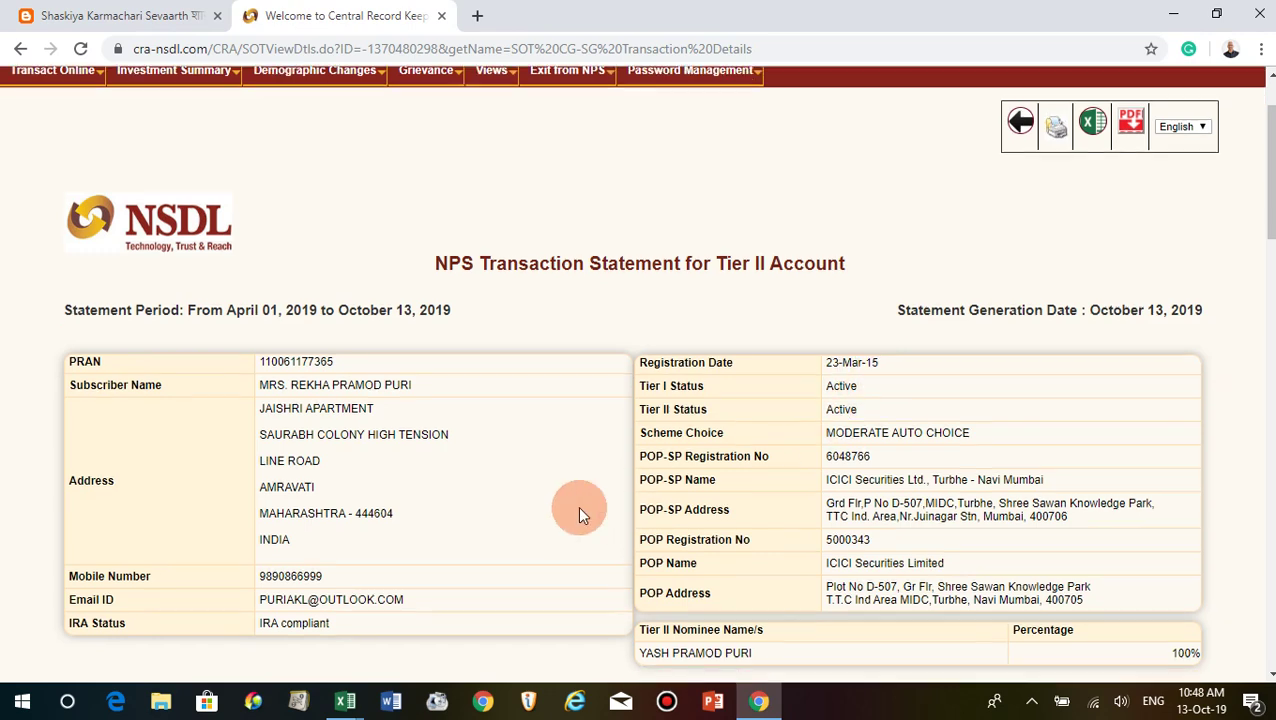
scroll(580, 513, "down", 5)
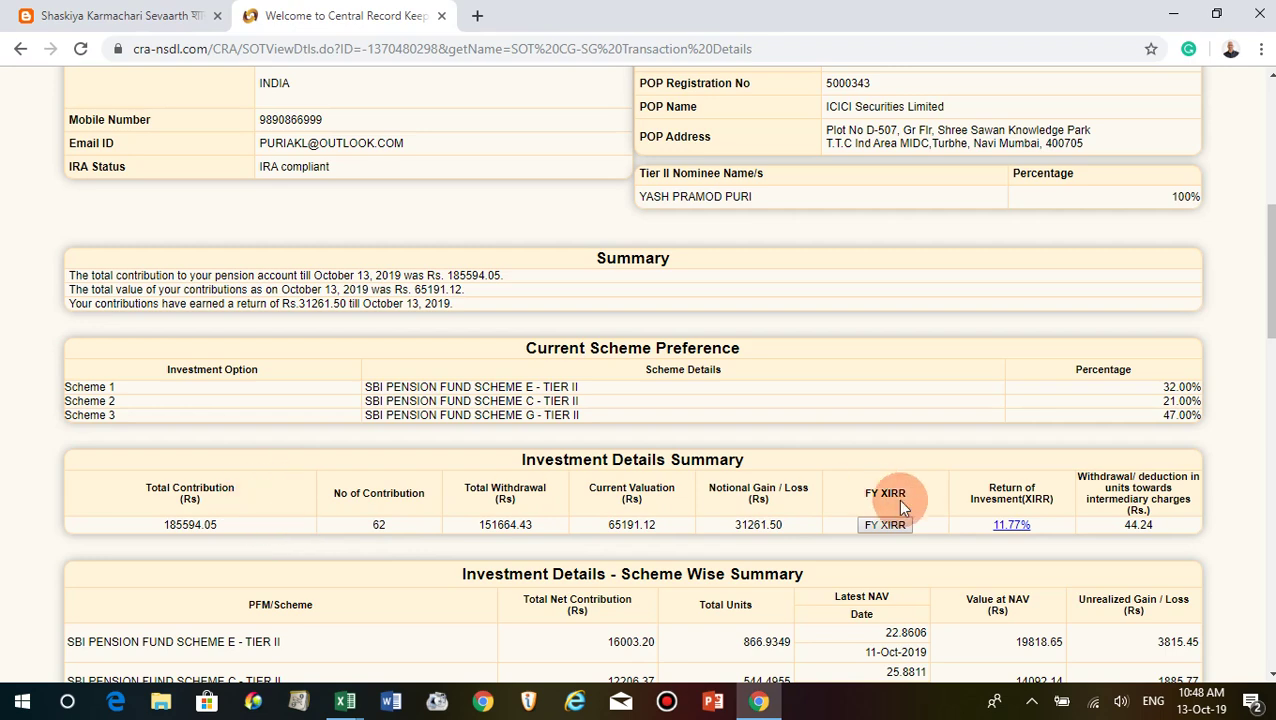
Open the Tier II Return on Investment (XIRR) details and look through the dated contributions and withdrawals.
left_click(1014, 525)
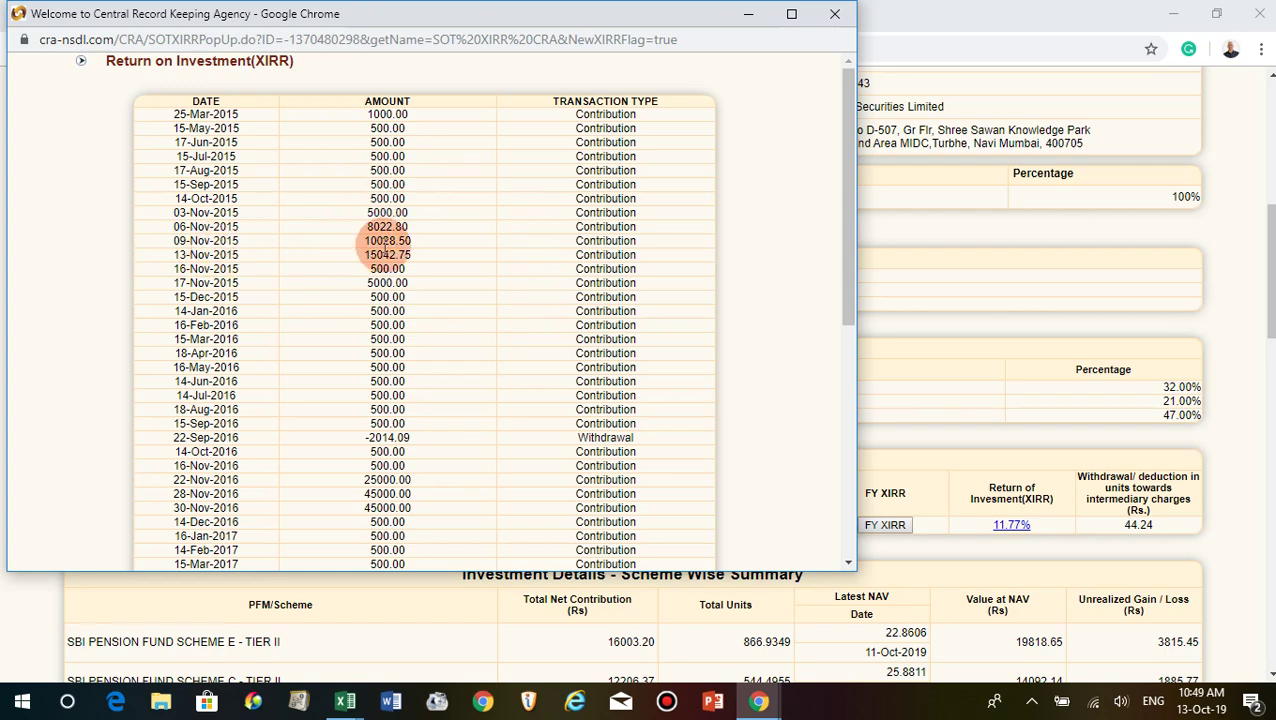
scroll(413, 440, "down", 1)
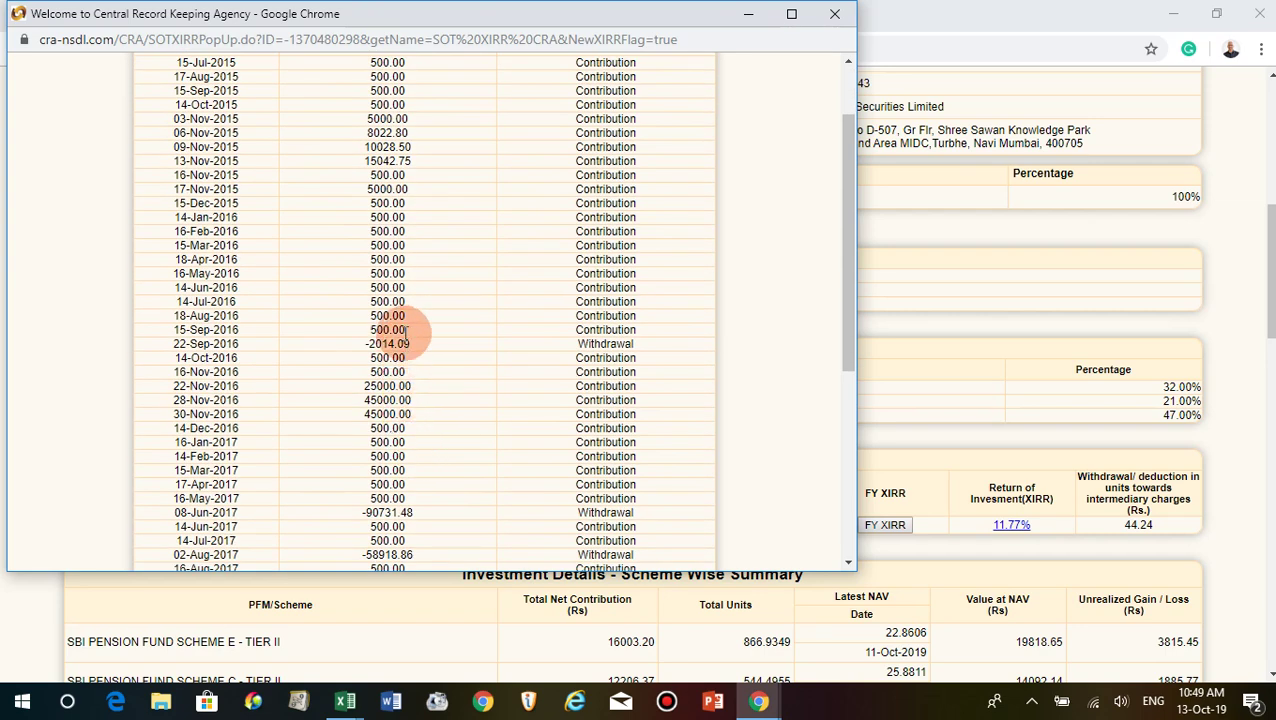
scroll(429, 374, "down", 2)
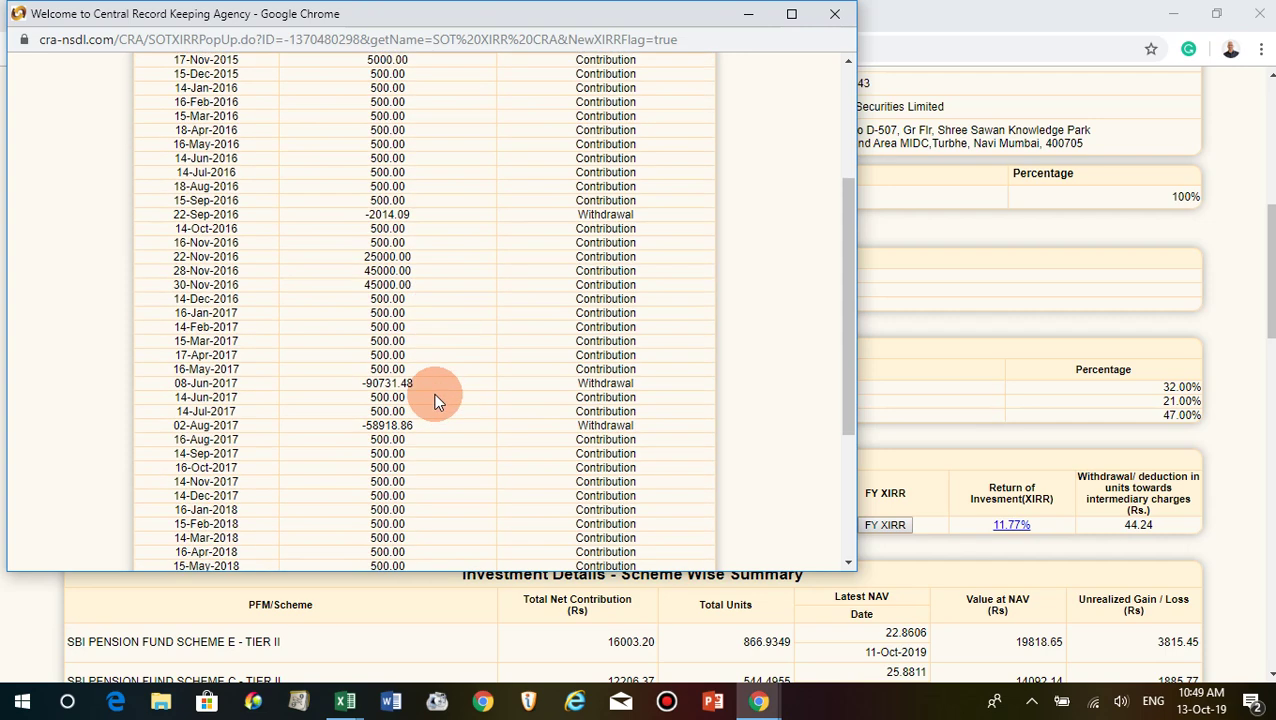